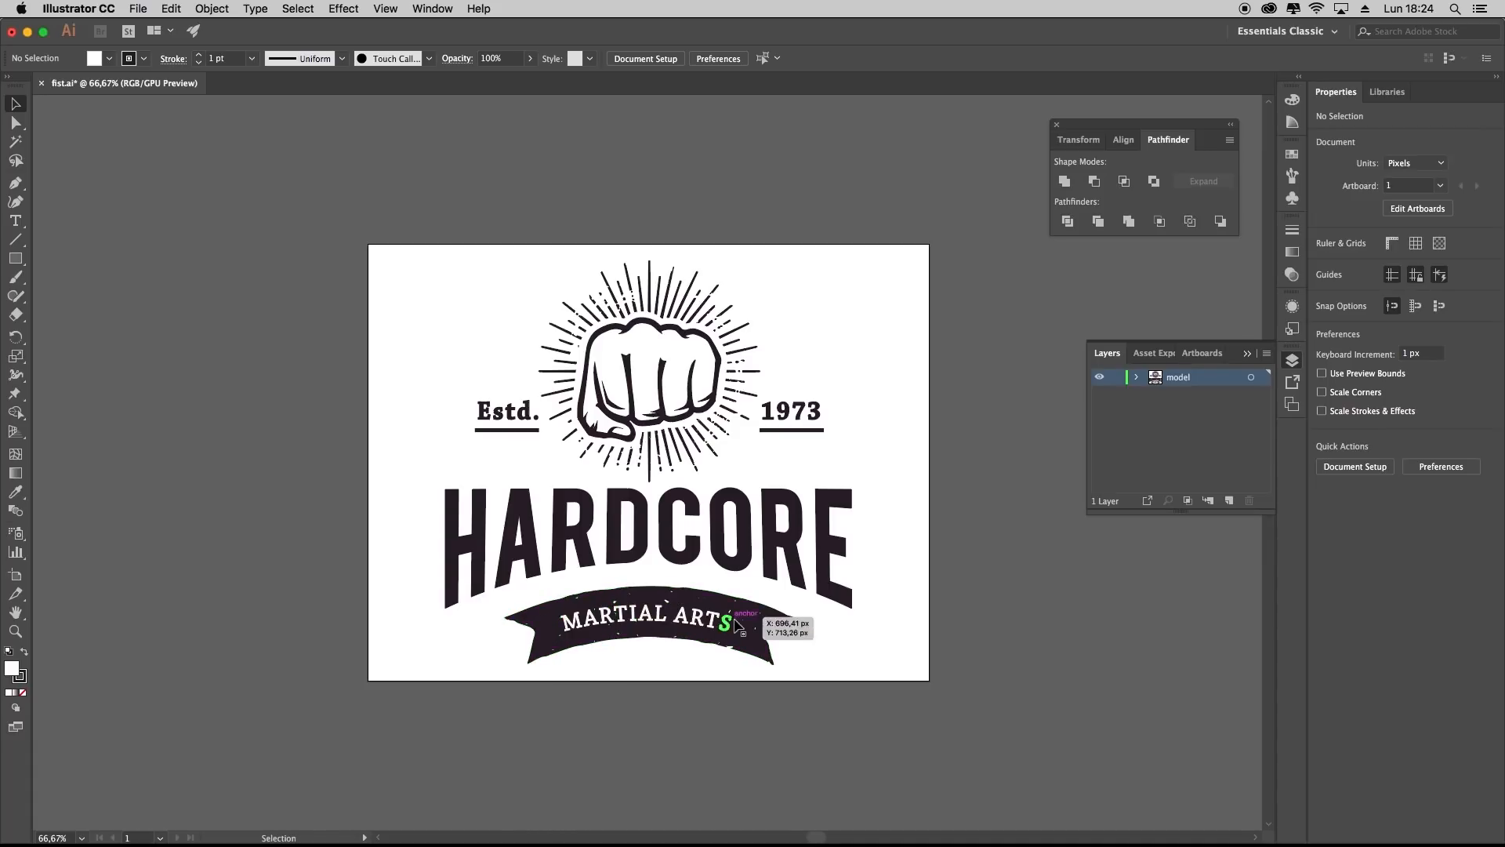
Add five new layers above the model layer
left_click(1230, 502)
left_click(1230, 502)
left_click(1231, 502)
left_click(1230, 502)
left_click(1230, 502)
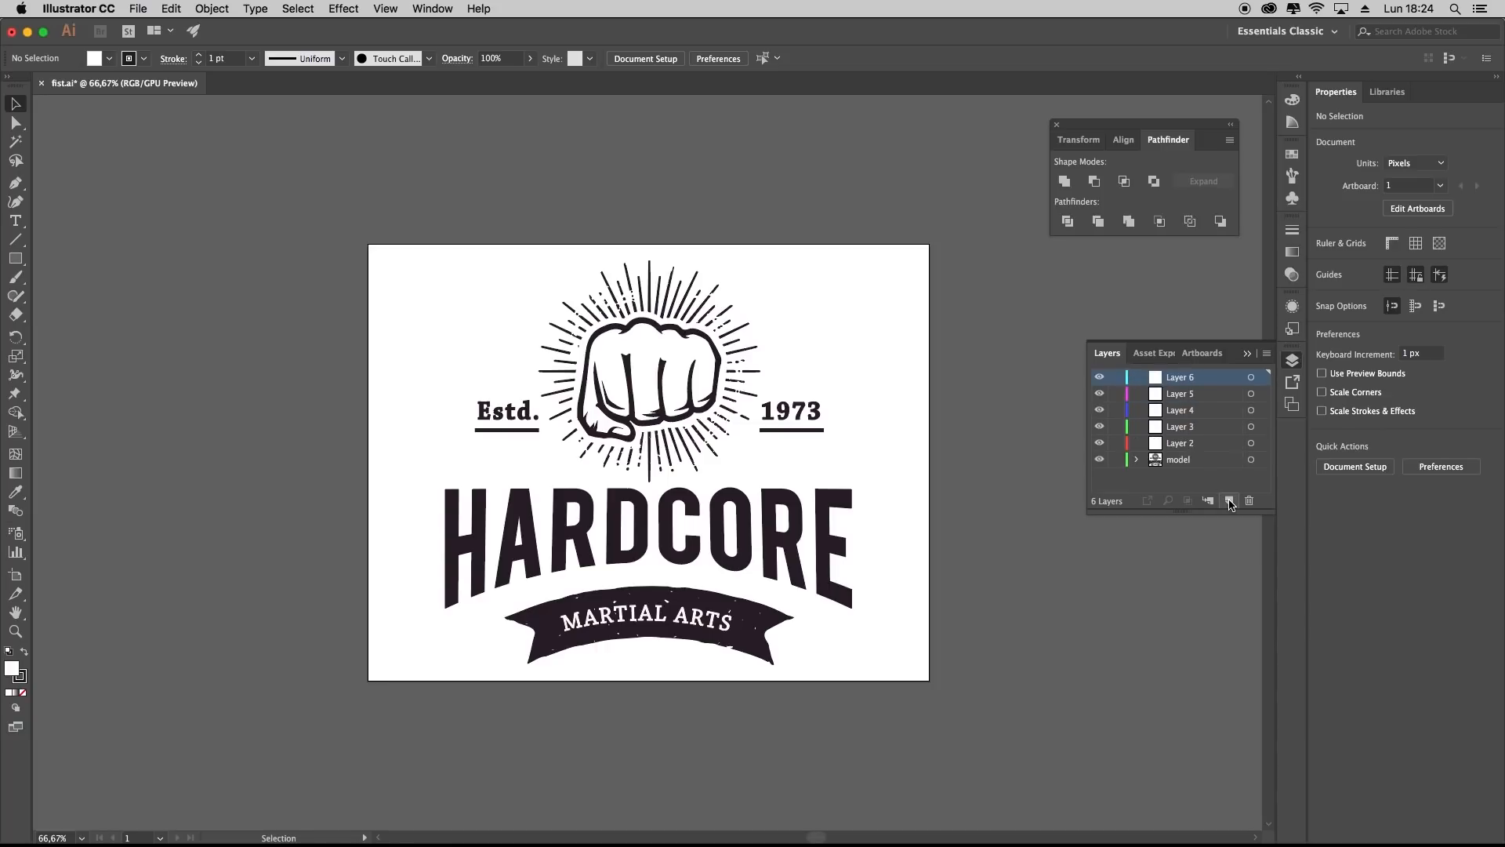
Rename Layer 2 as fist and Layer 3 as date
left_click(1186, 447)
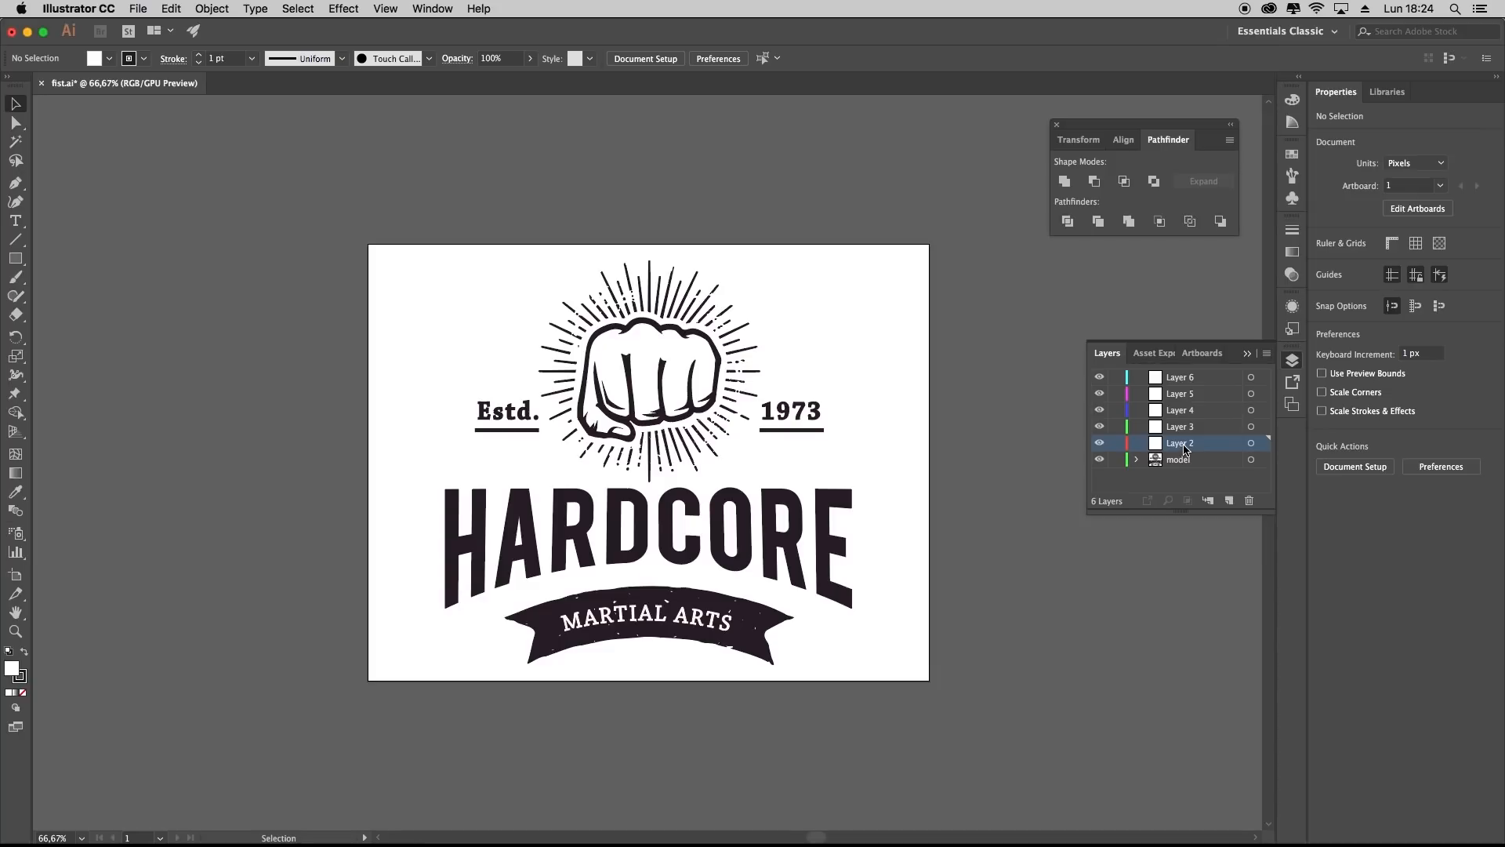
double_click(1184, 445)
type("f")
key("Return")
double_click(1182, 428)
type("date")
key("Return")
Rename Layer 4 as hardcore, Layer 5 as martial and Layer 6 as lines
double_click(1182, 412)
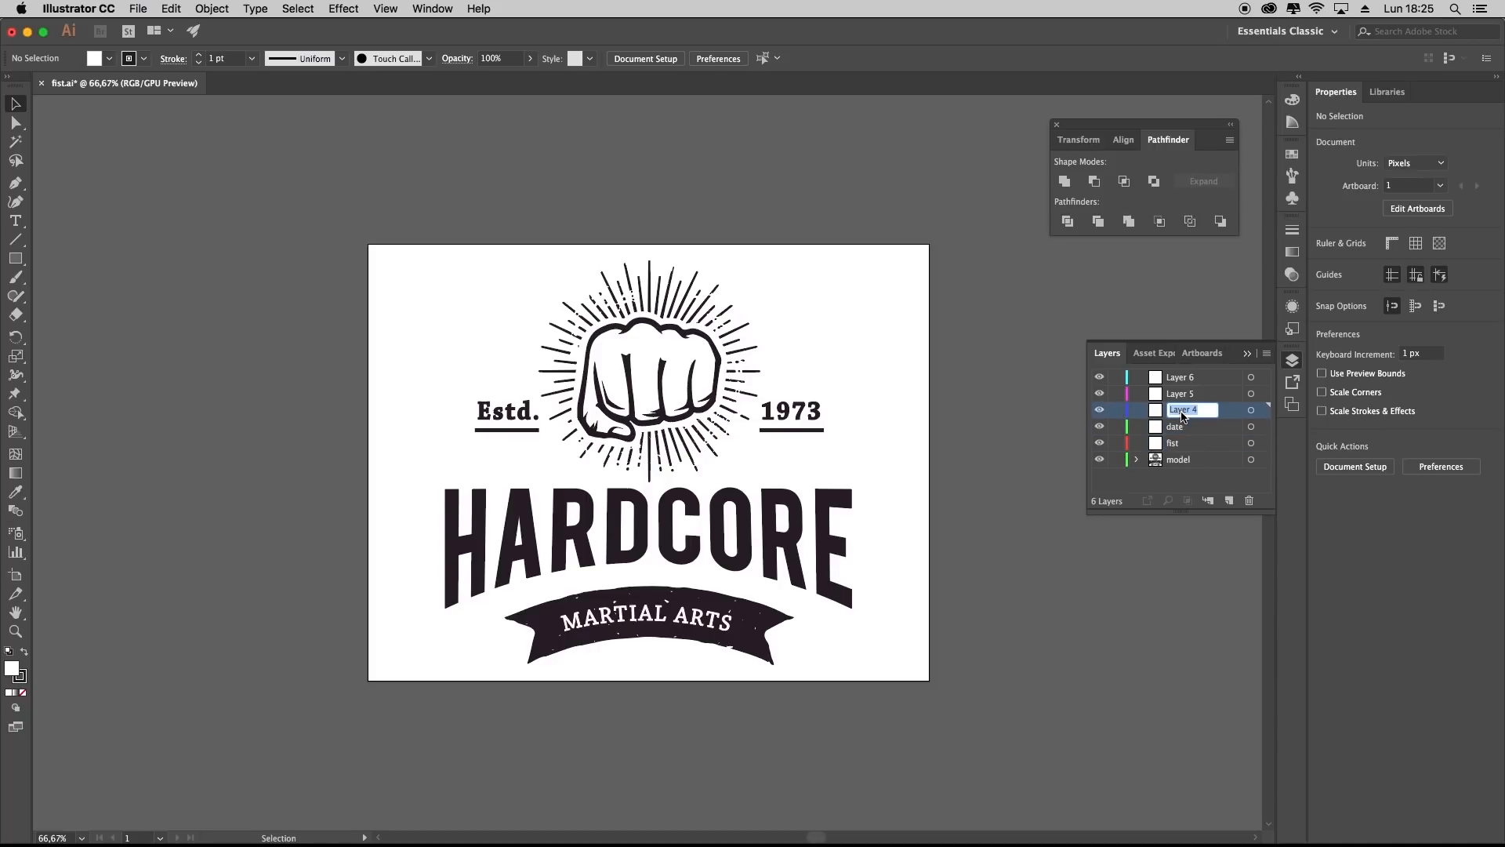
type("hardcore")
key("Return")
double_click(1193, 399)
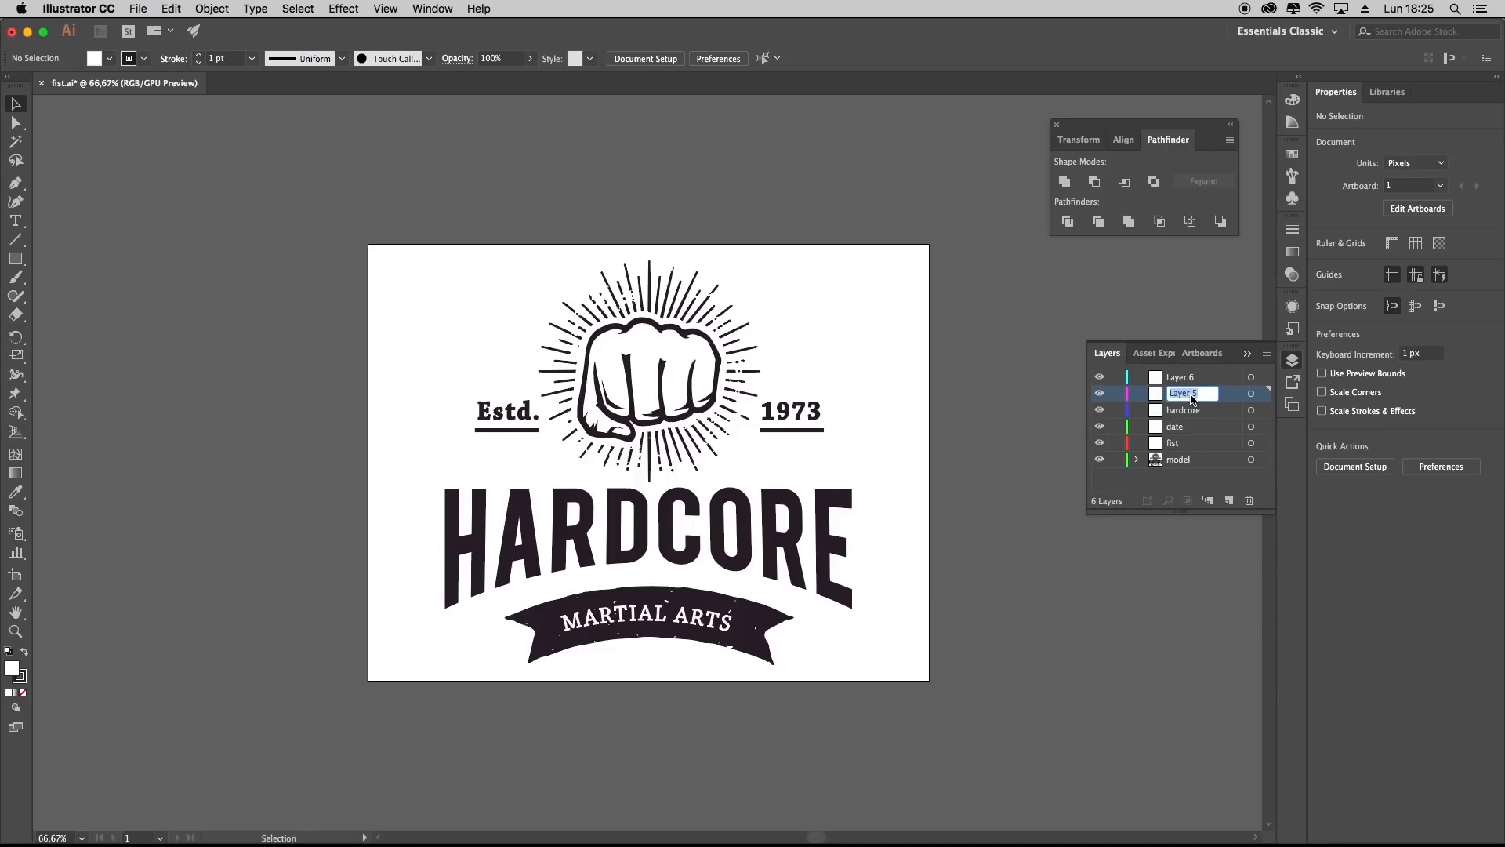
type("martial")
key("shift+Tab")
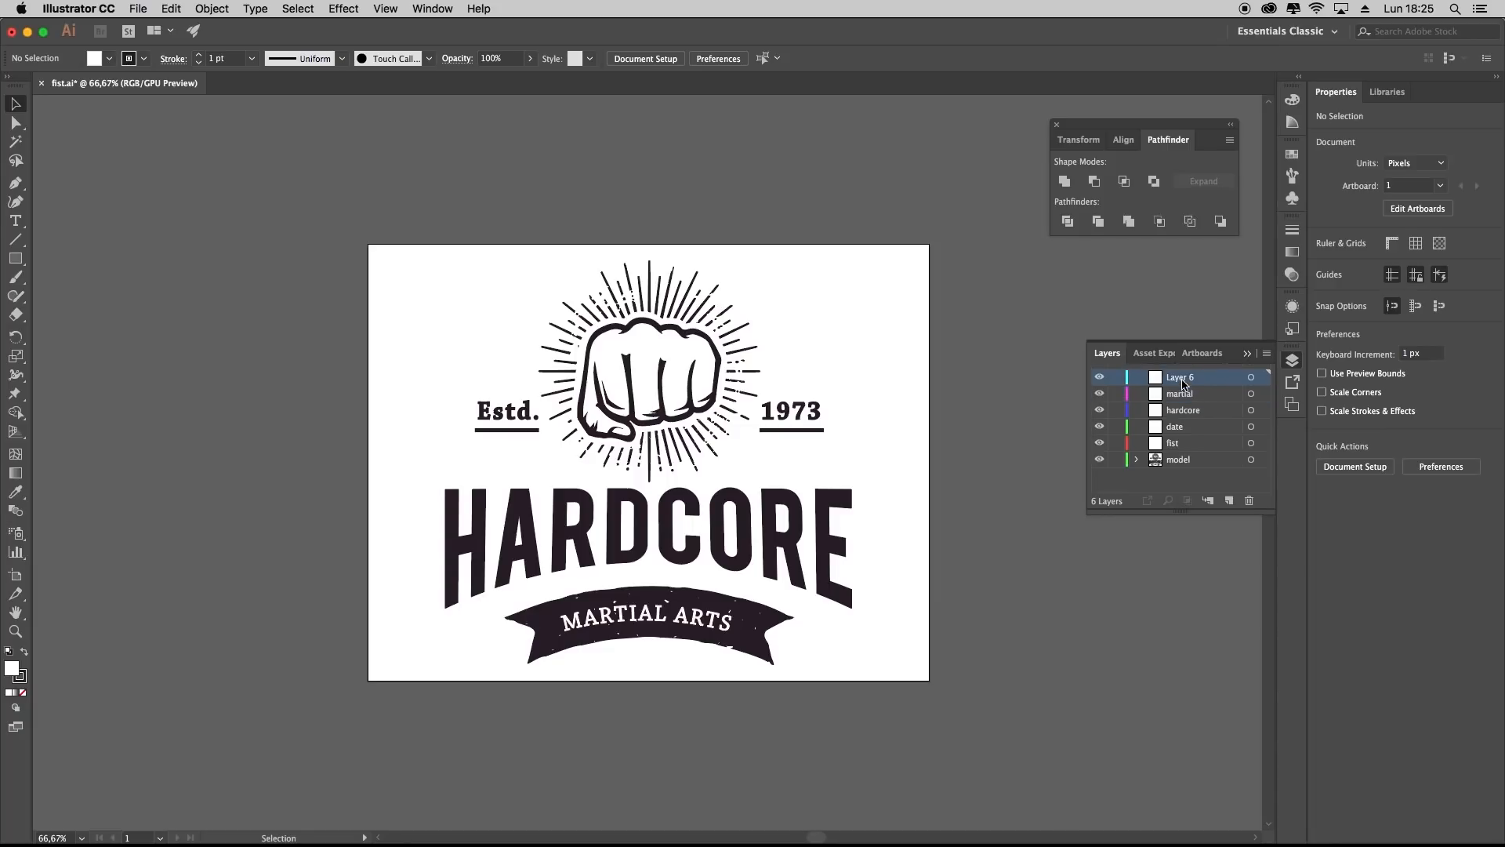
key("BackSpace")
type("lines")
key("Return")
Move the fist drawing from the model layer to the fist layer, keeping its position on the artboard
key("a")
left_click(657, 327)
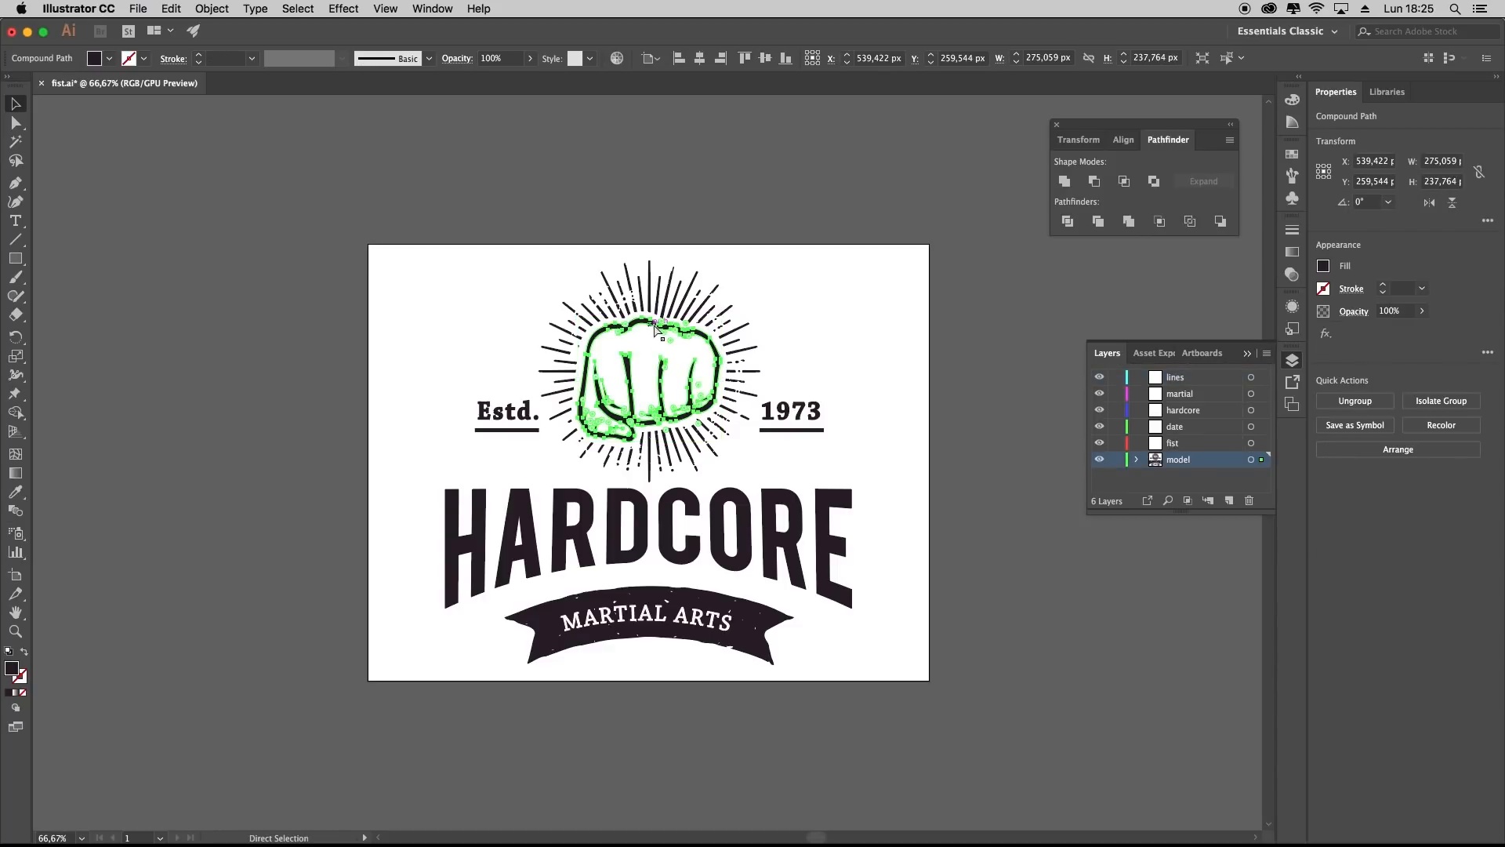
key("v")
left_click(1180, 445)
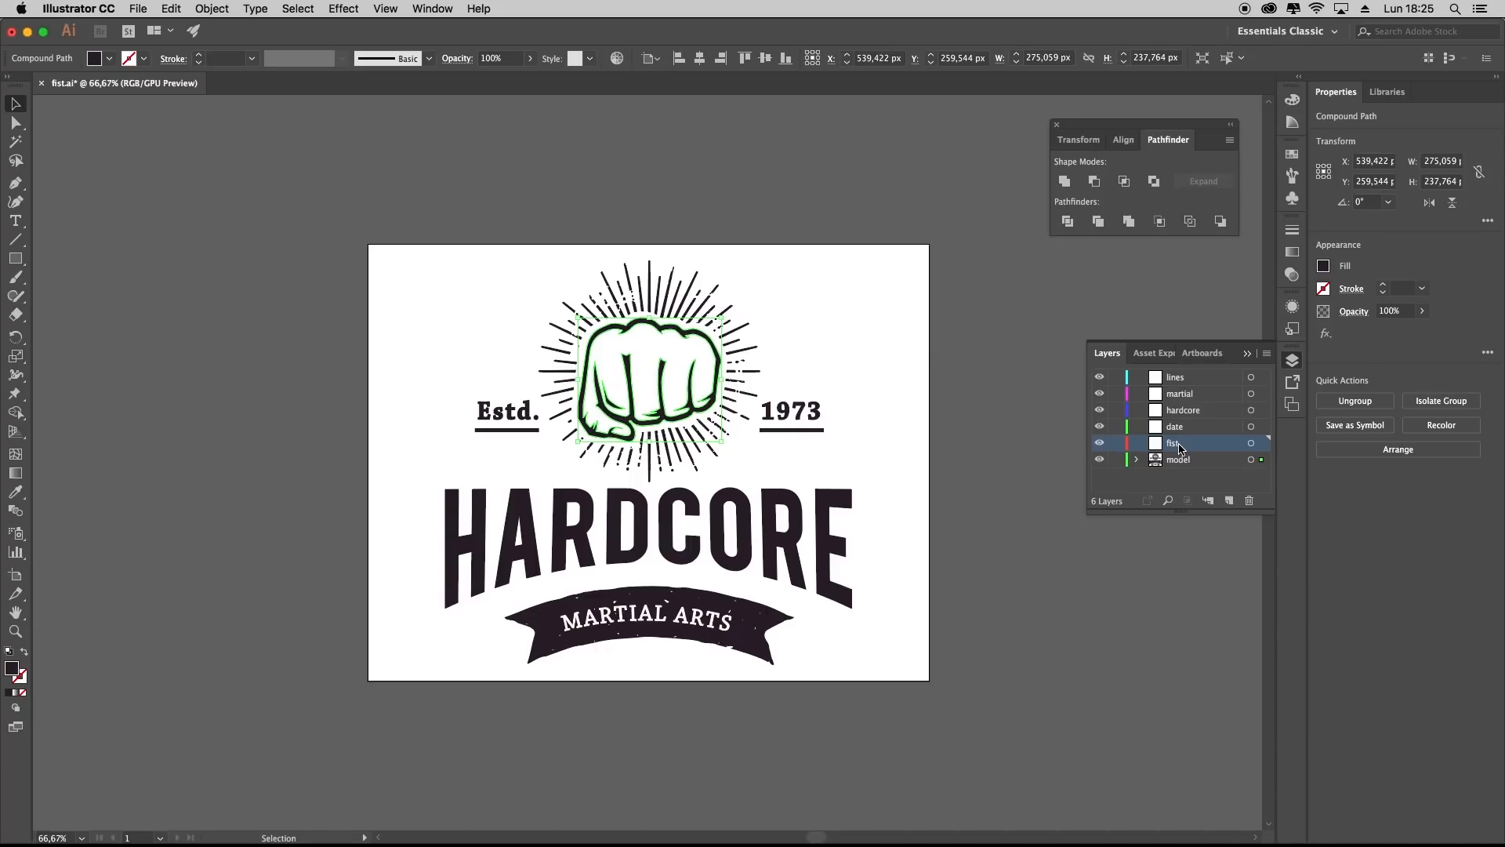
key("super")
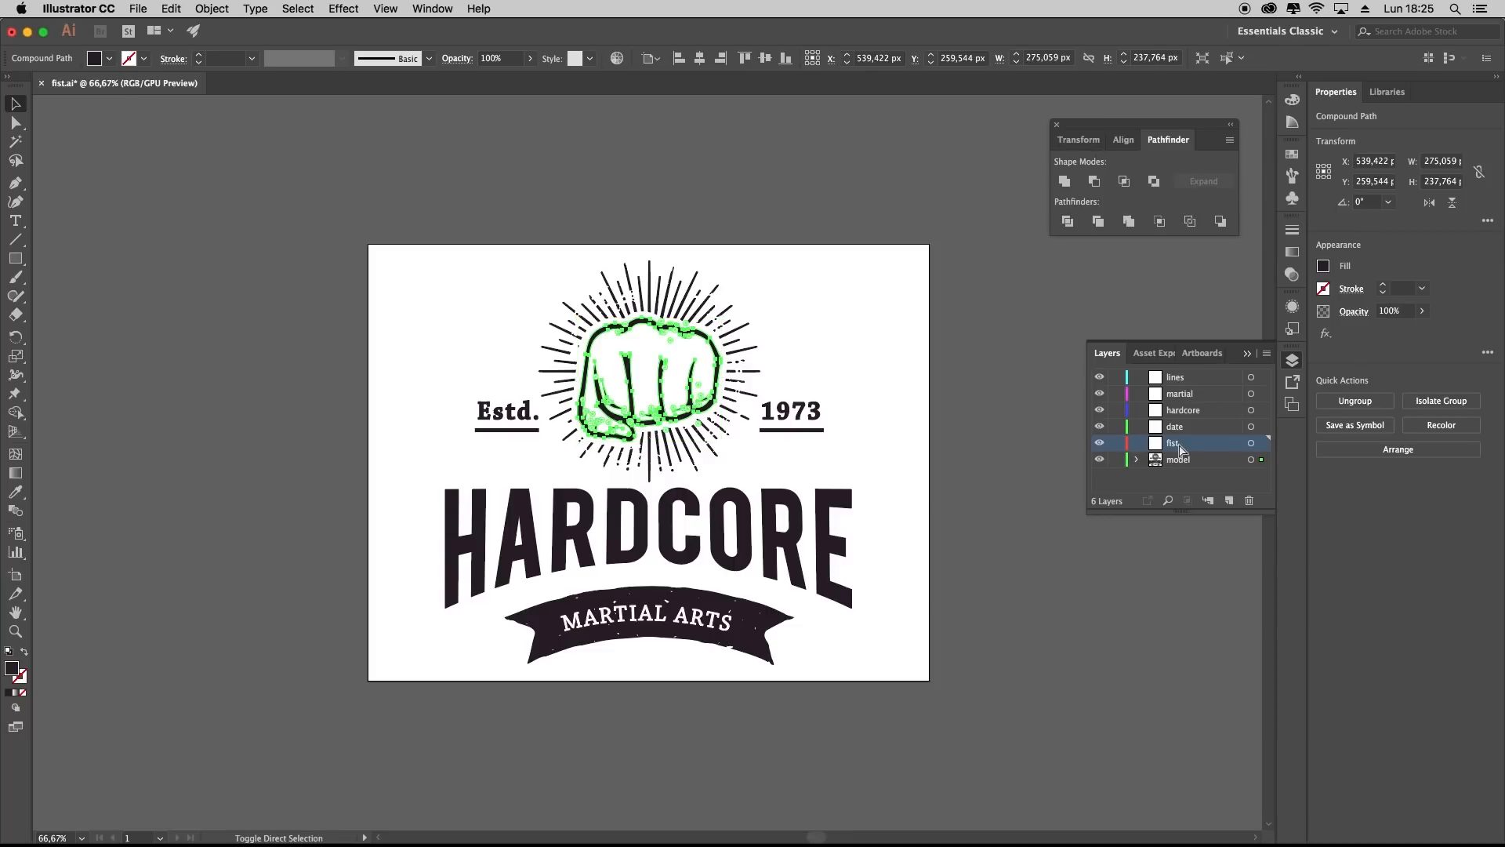
key("super+x")
key("super+f")
Move the Estd. and 1973 texts with their underlines to the date layer, keeping them in place
left_click(807, 414)
left_click_drag(798, 421, 764, 437)
left_click(537, 430, "shift")
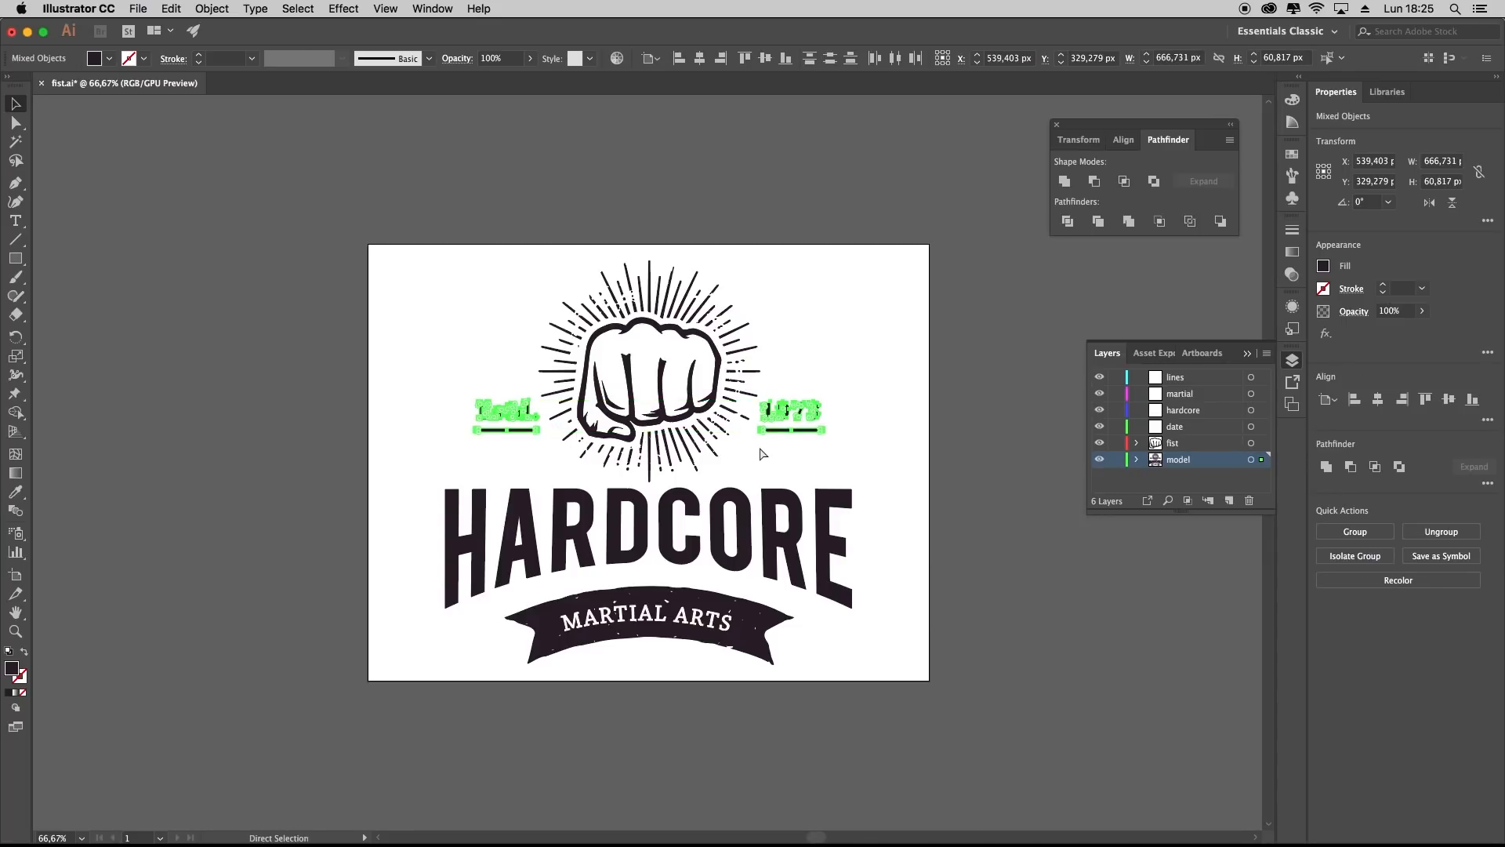
left_click(1195, 428)
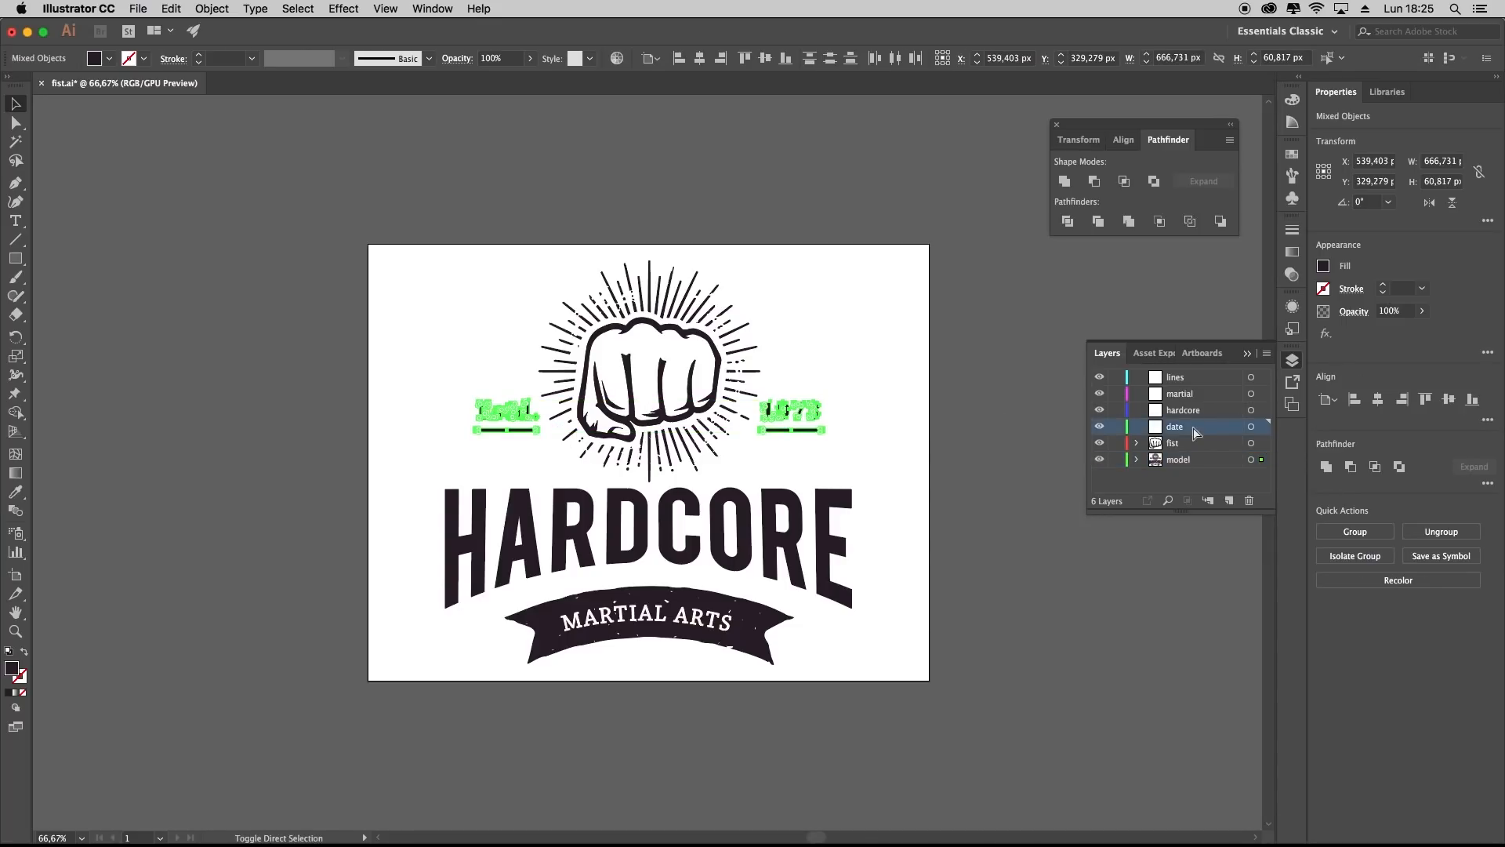
key("super+x")
key("super+f")
Move all the burst rays around the fist to the lines layer, keeping them in place
left_click(690, 436)
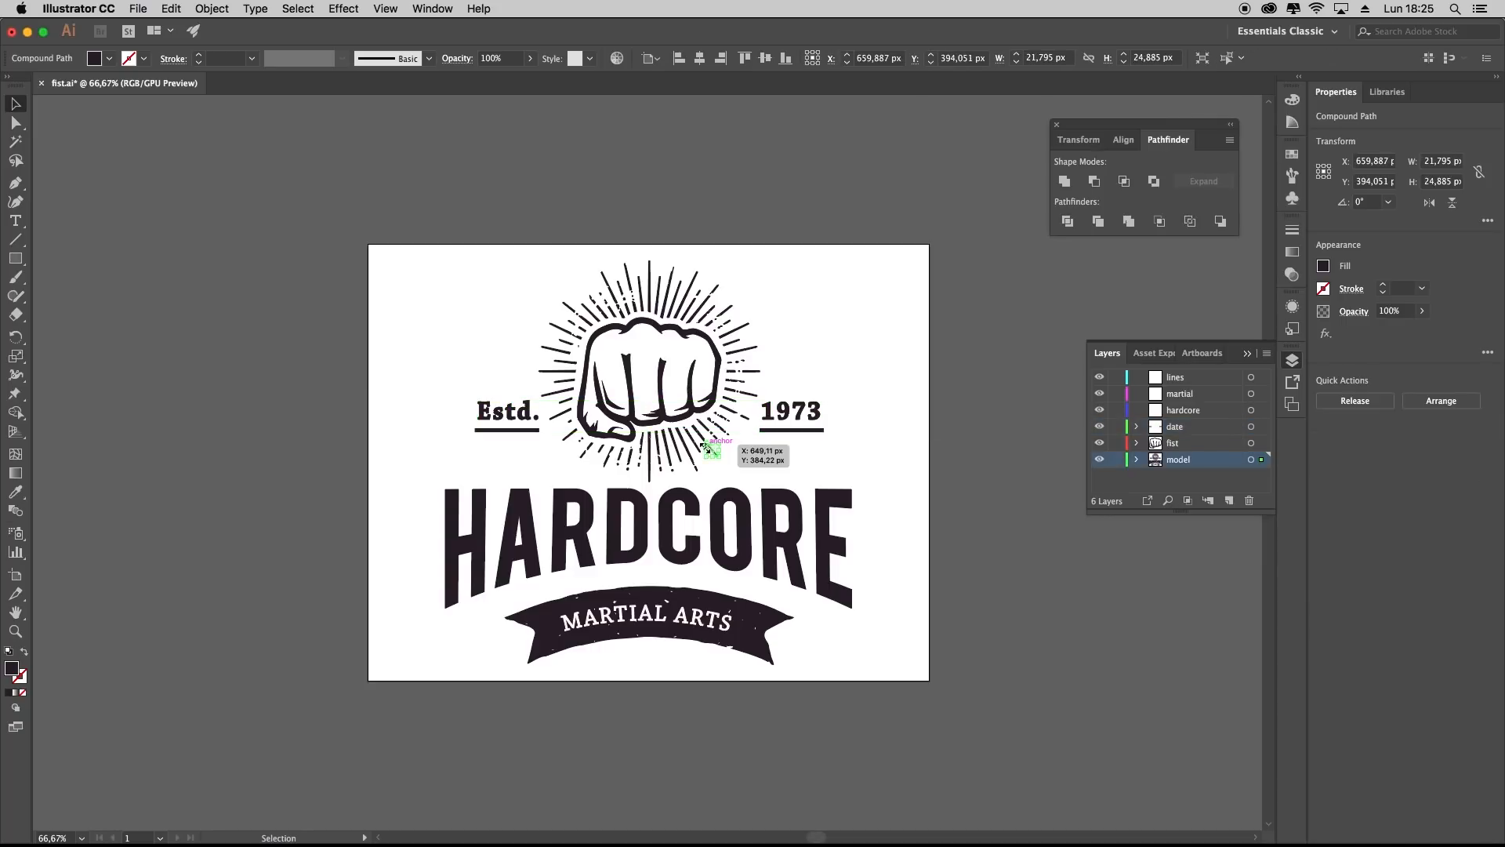
key("a")
left_click_drag(507, 267, 722, 439)
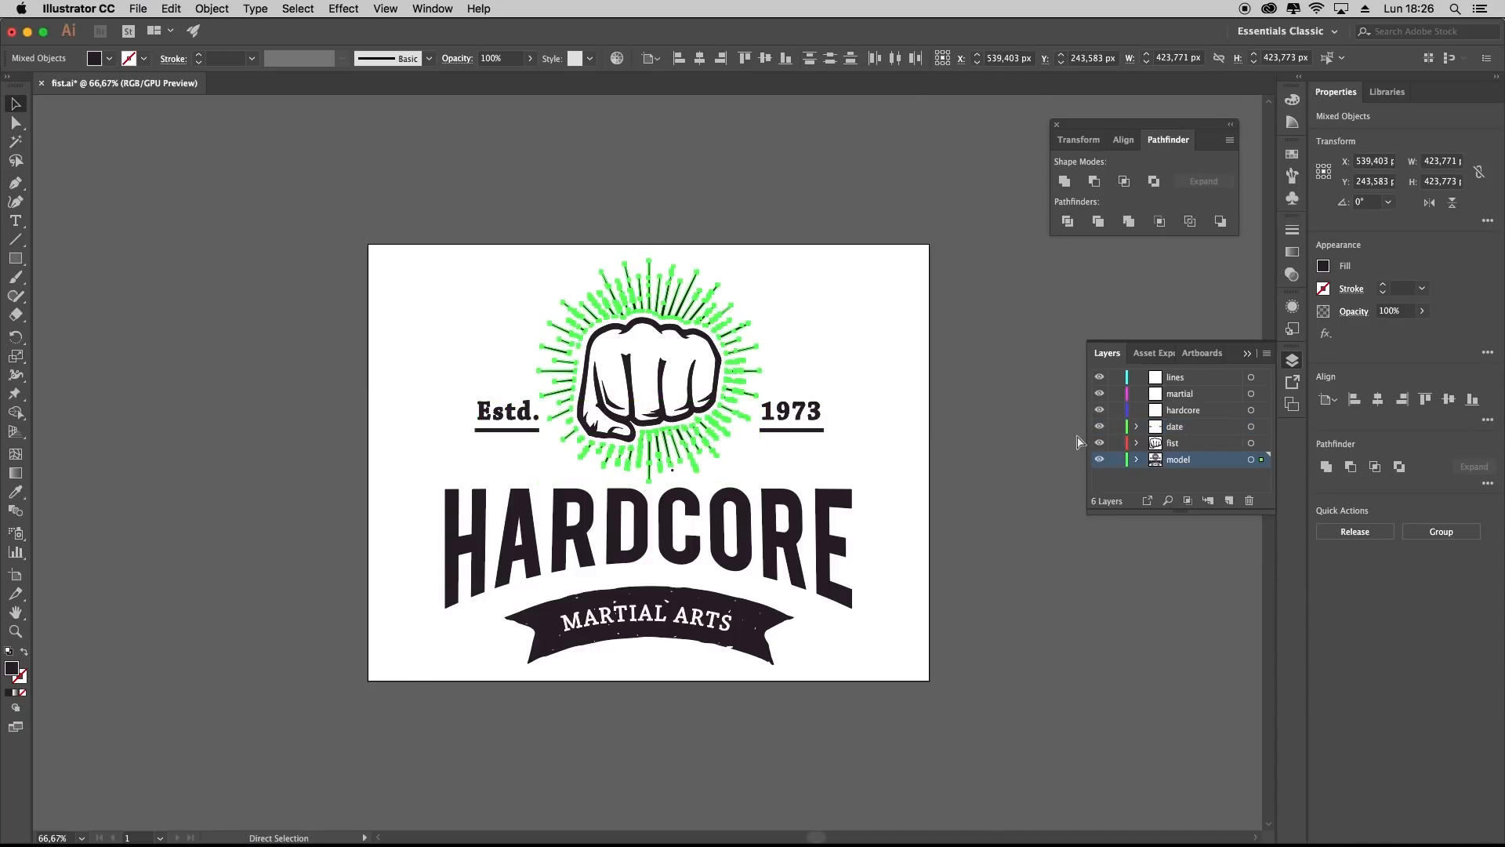
key("v")
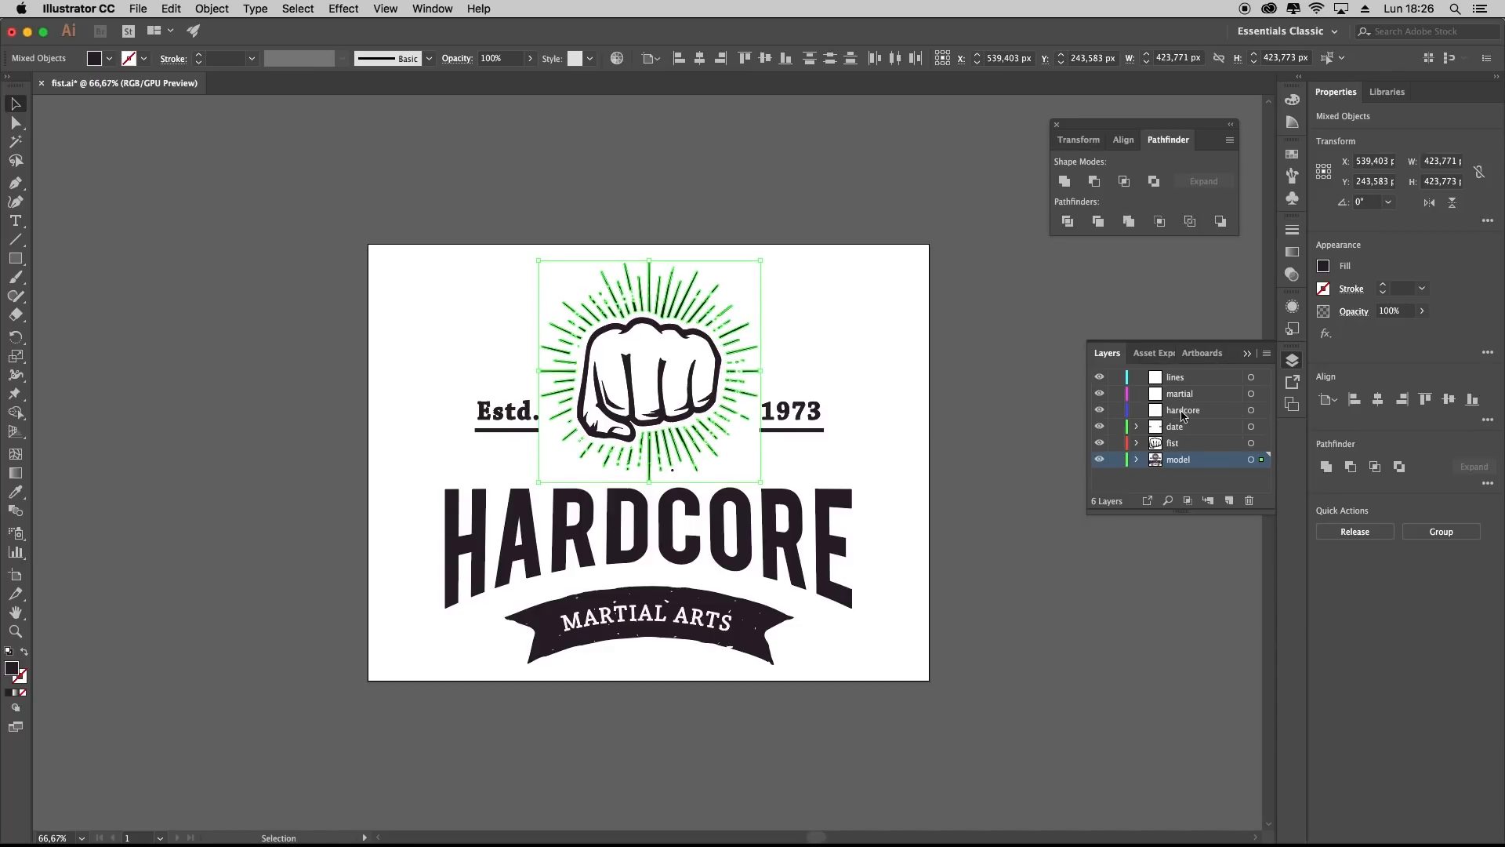
left_click(1178, 381)
key("super+x")
key("super+f")
Move the HARDCORE lettering to the hardcore layer, keeping it in place
left_click(476, 515)
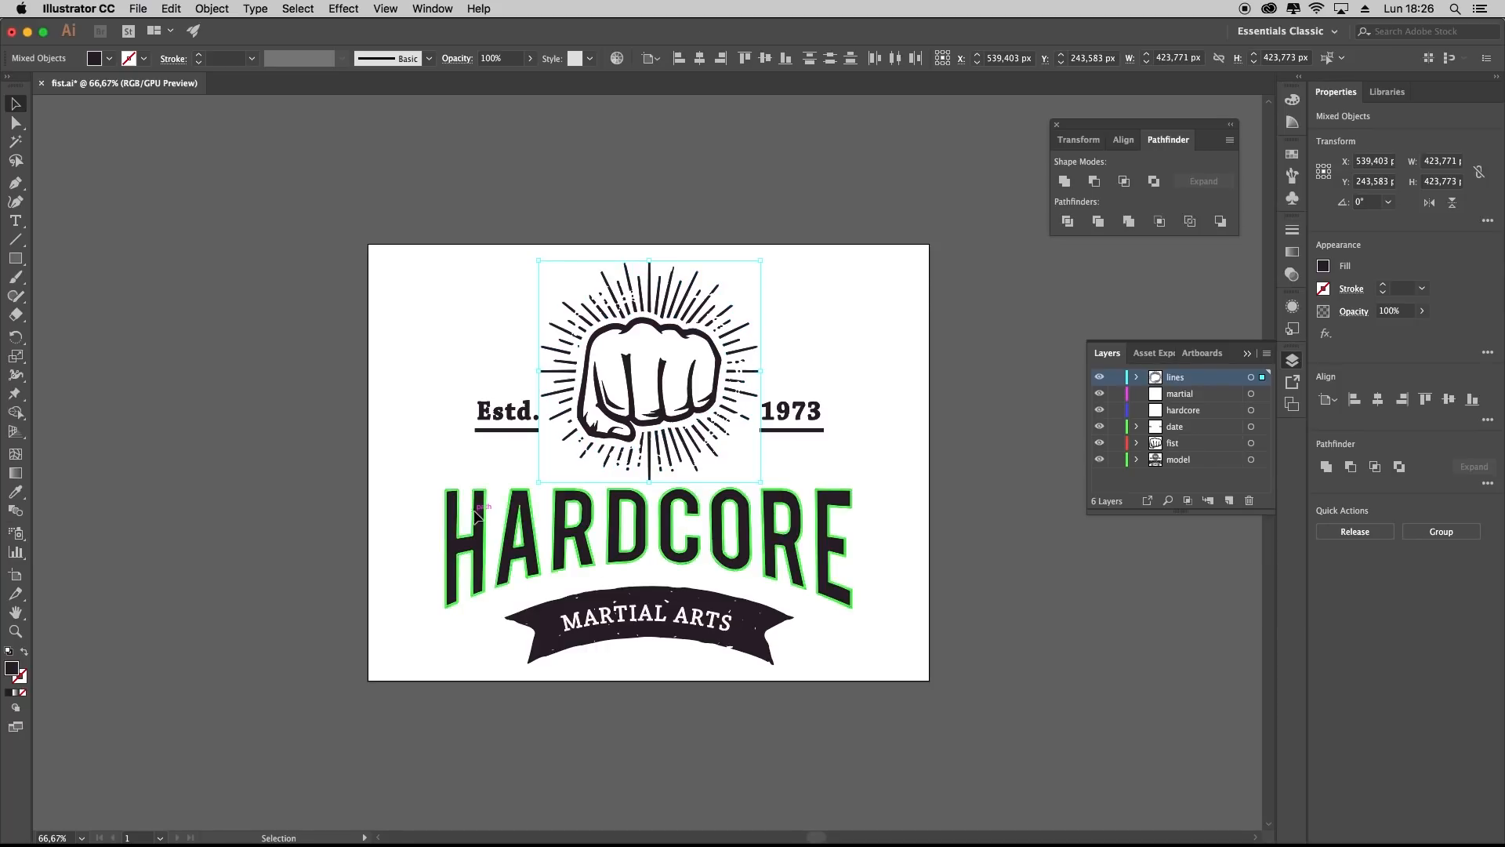
left_click(1183, 411)
key("super")
key("super+x")
key("super+f")
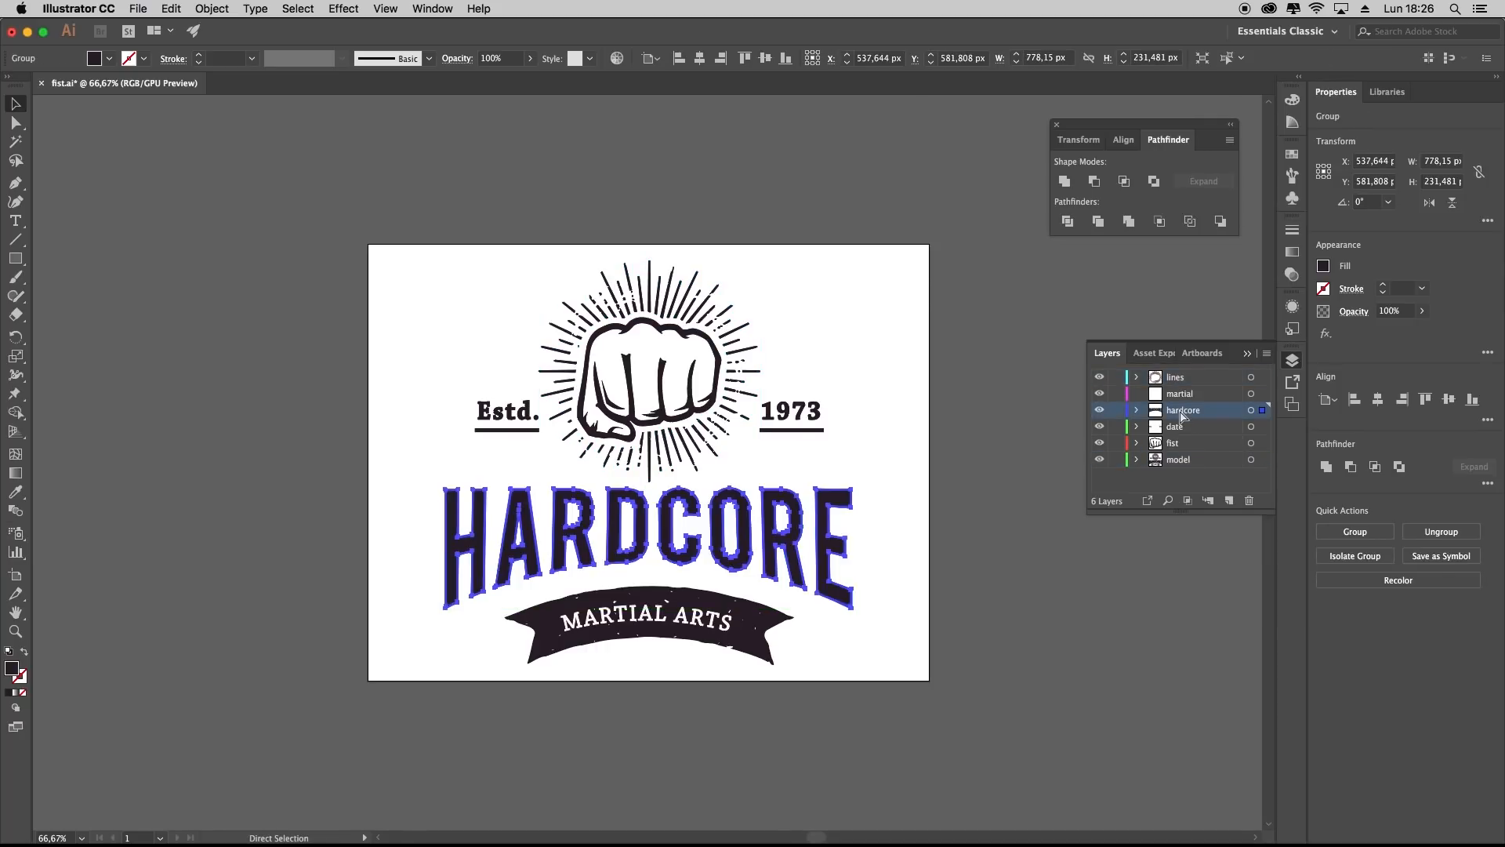
Move the ribbon and its MARTIAL ARTS lettering to the martial layer, keeping them in place
left_click(1180, 395)
left_click_drag(571, 686, 766, 605)
key("a")
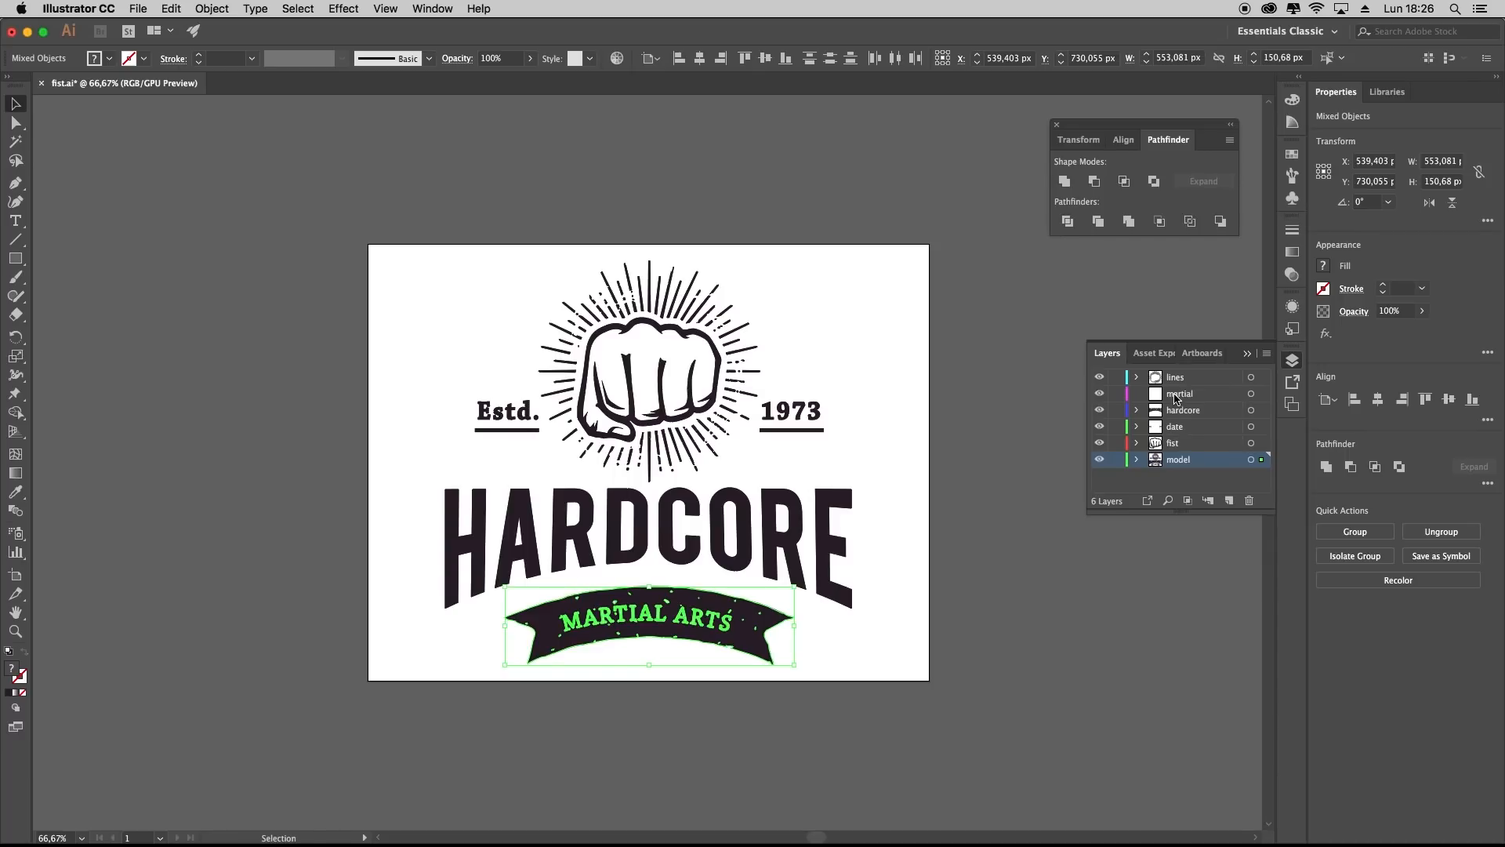
left_click(1178, 396)
key("shift+super+v")
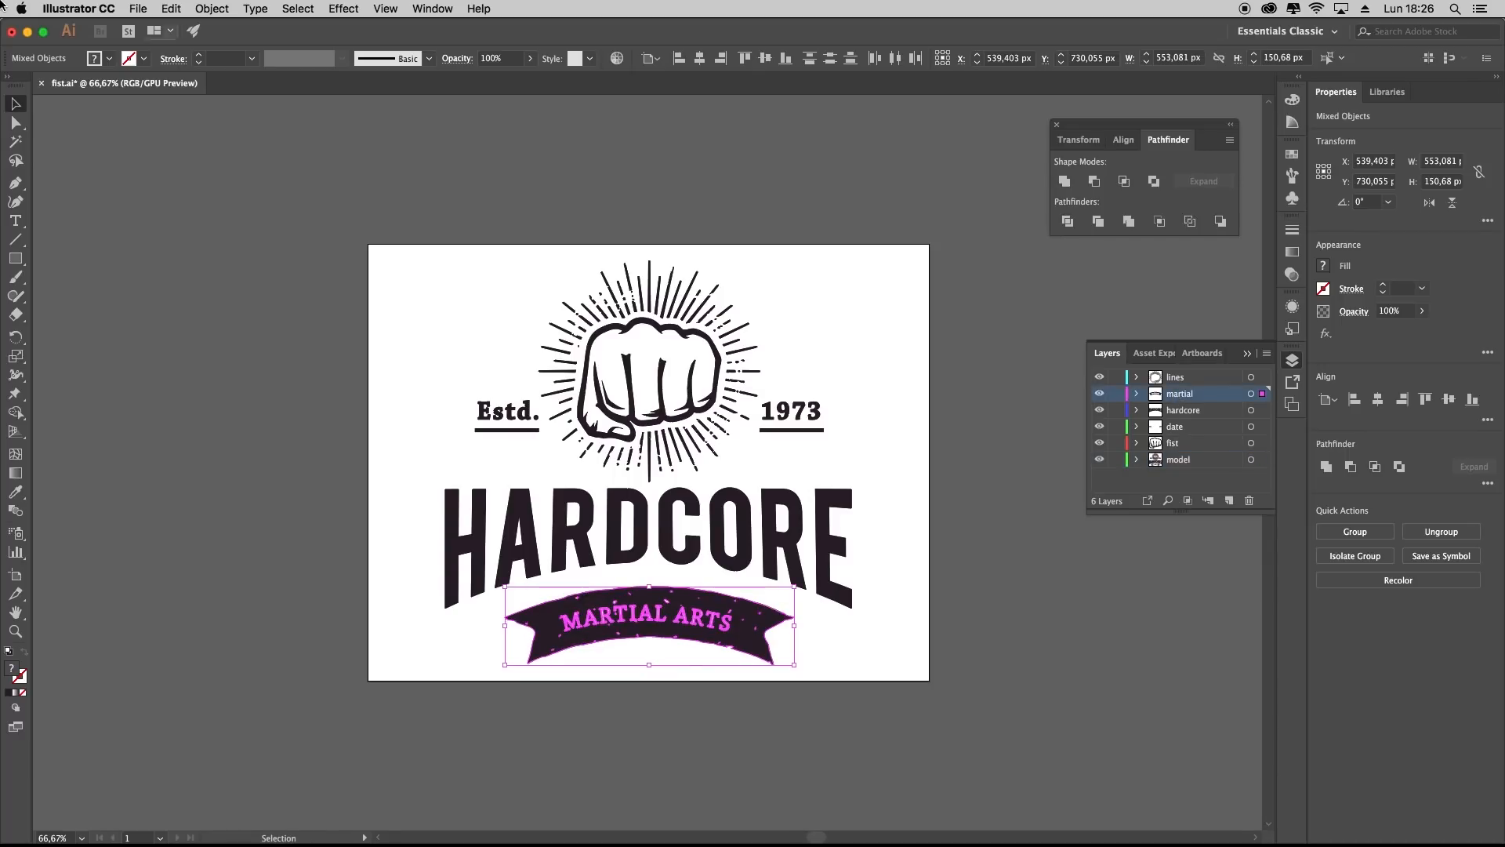
Save the document, and save it again as fist.ai in Adobe Illustrator format over the existing file in the español folder
left_click(139, 8)
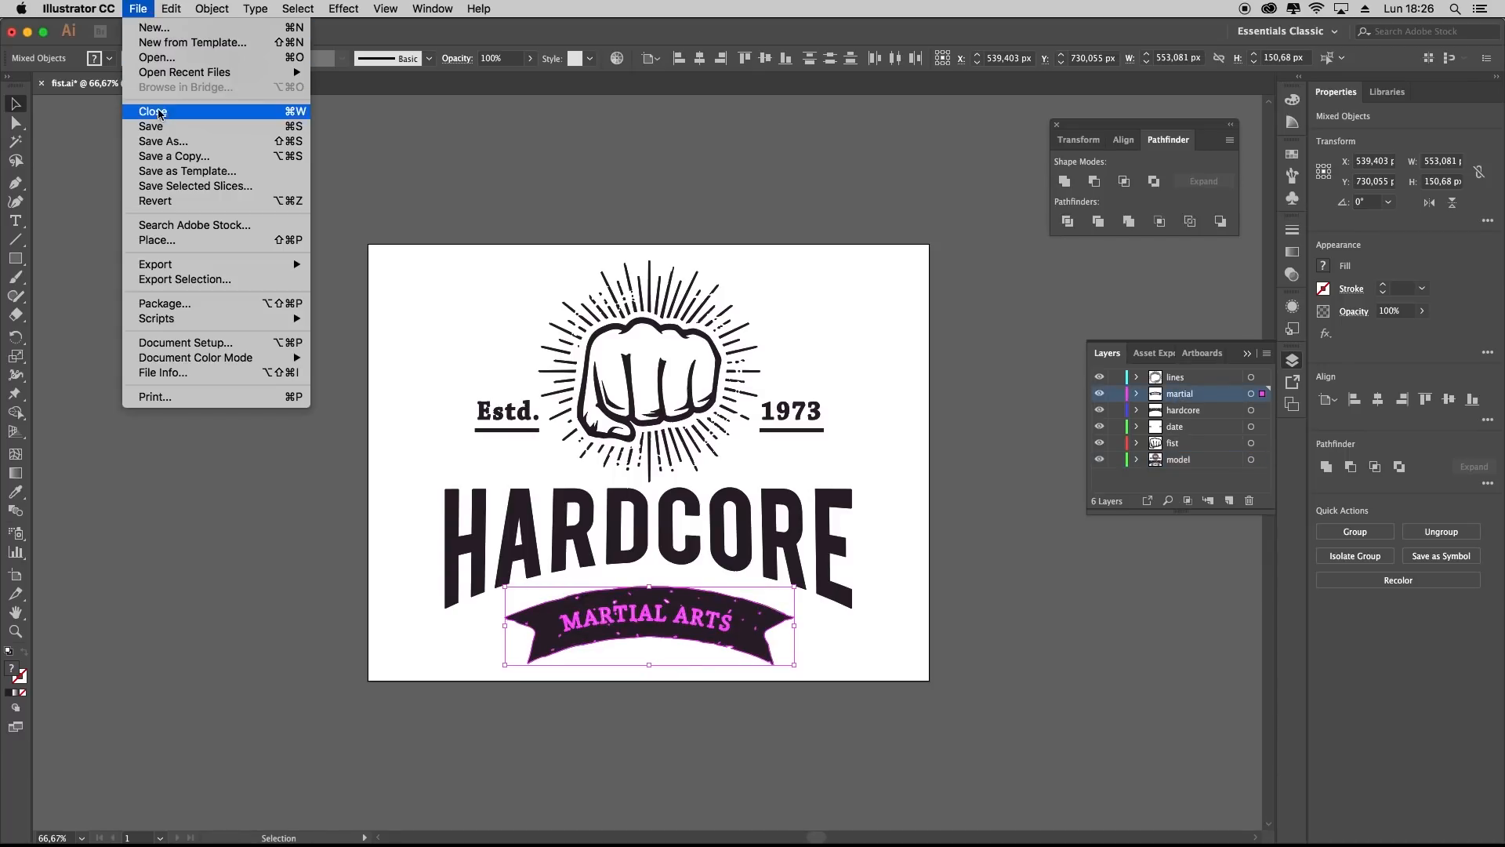
left_click(164, 128)
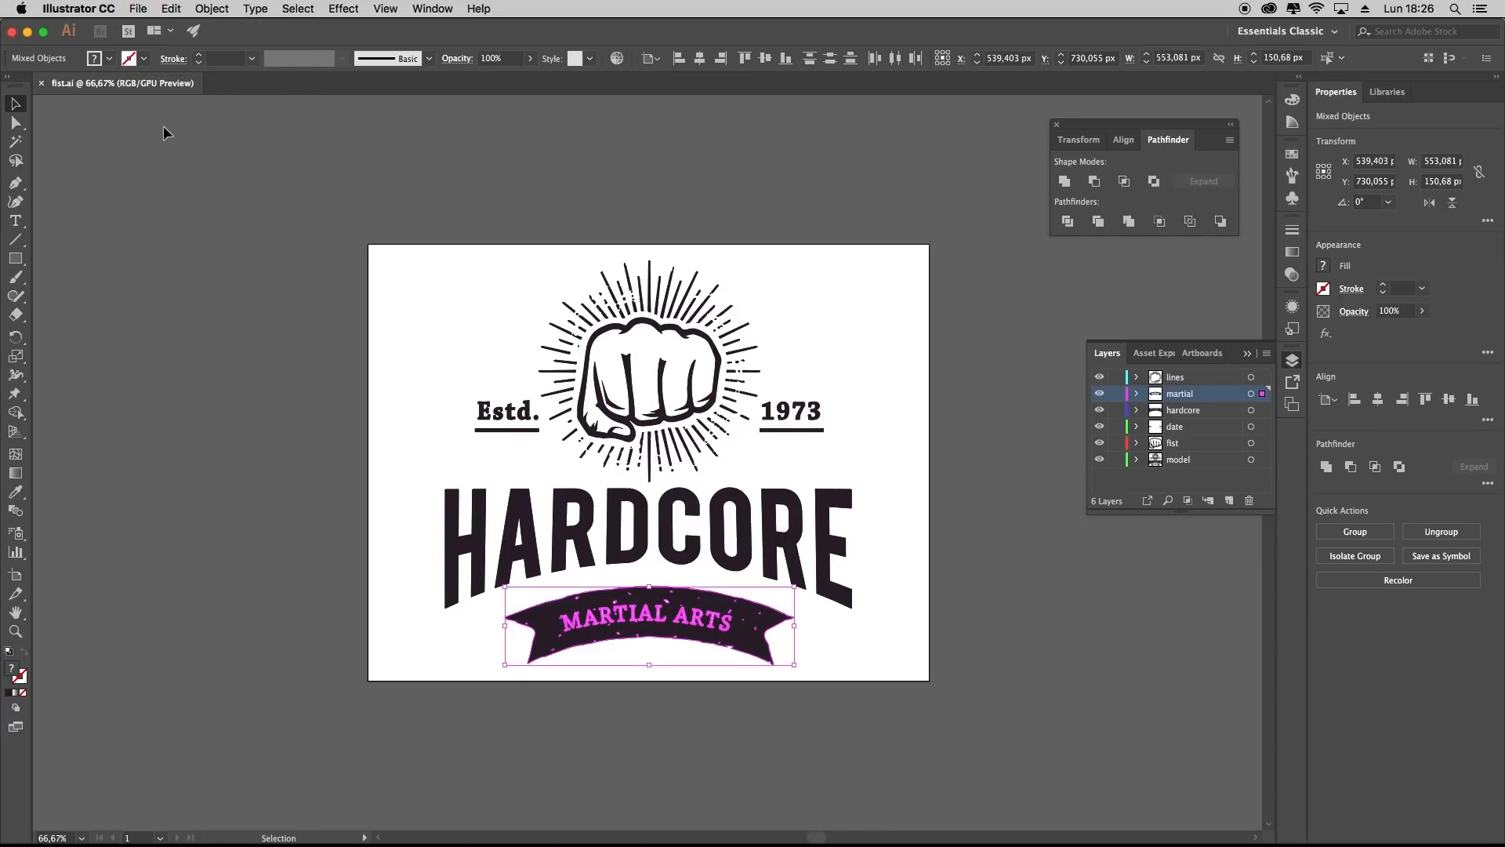
left_click(138, 9)
left_click(166, 142)
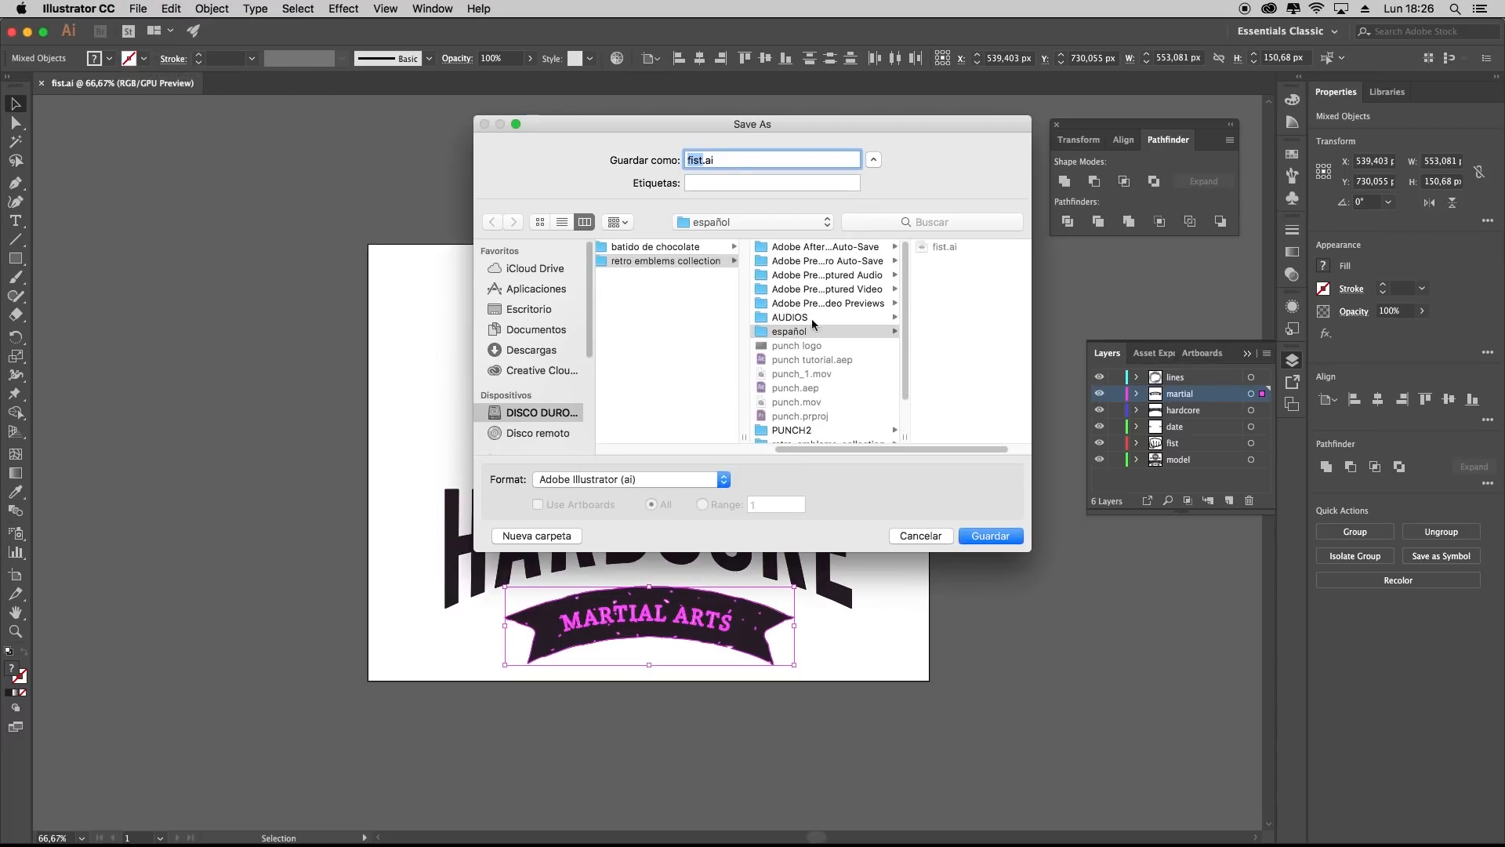
left_click(938, 247)
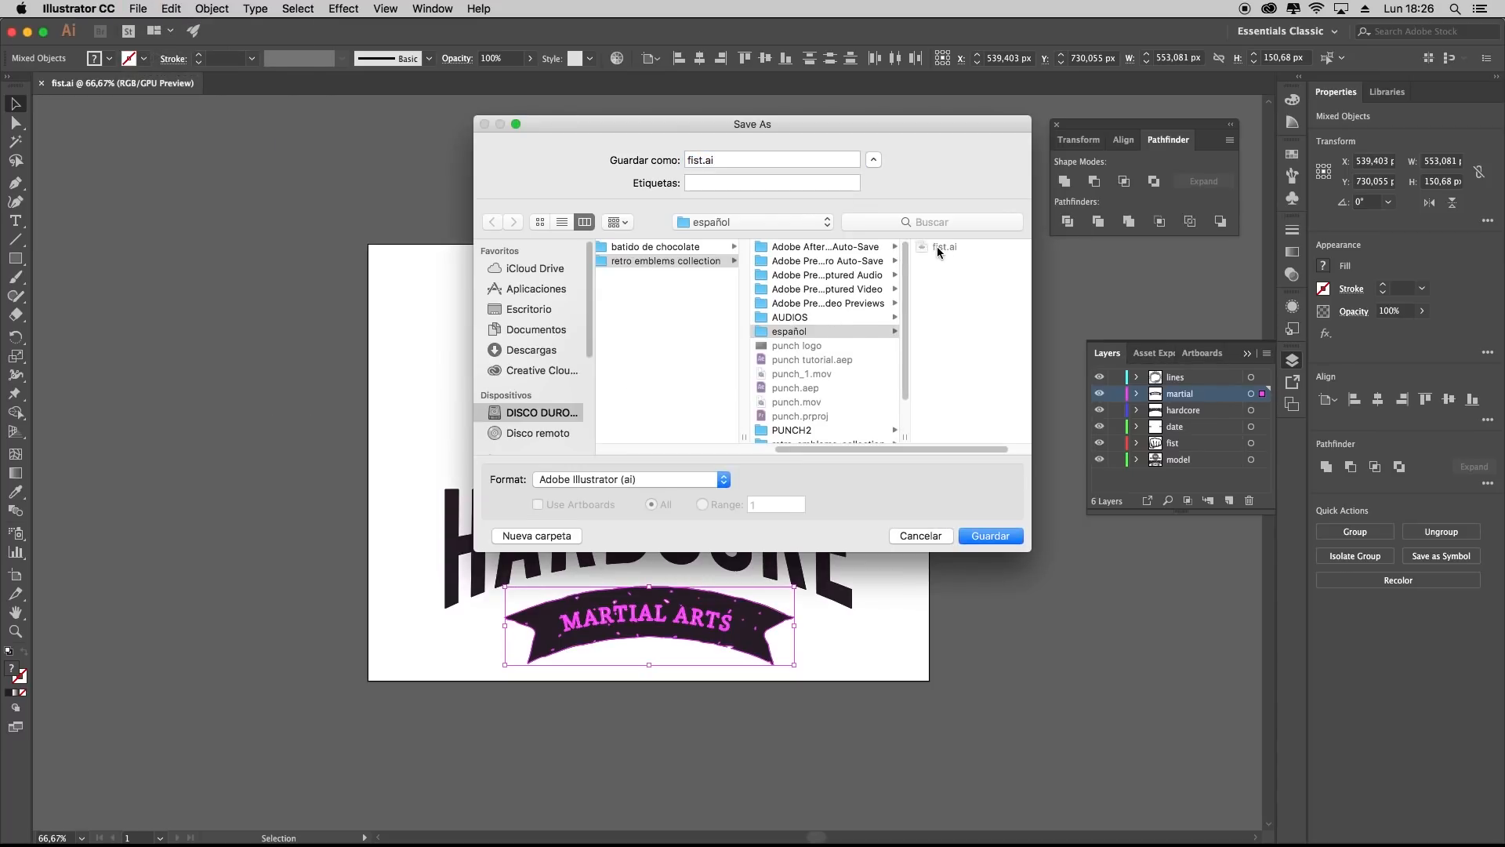
left_click(1003, 538)
left_click(857, 219)
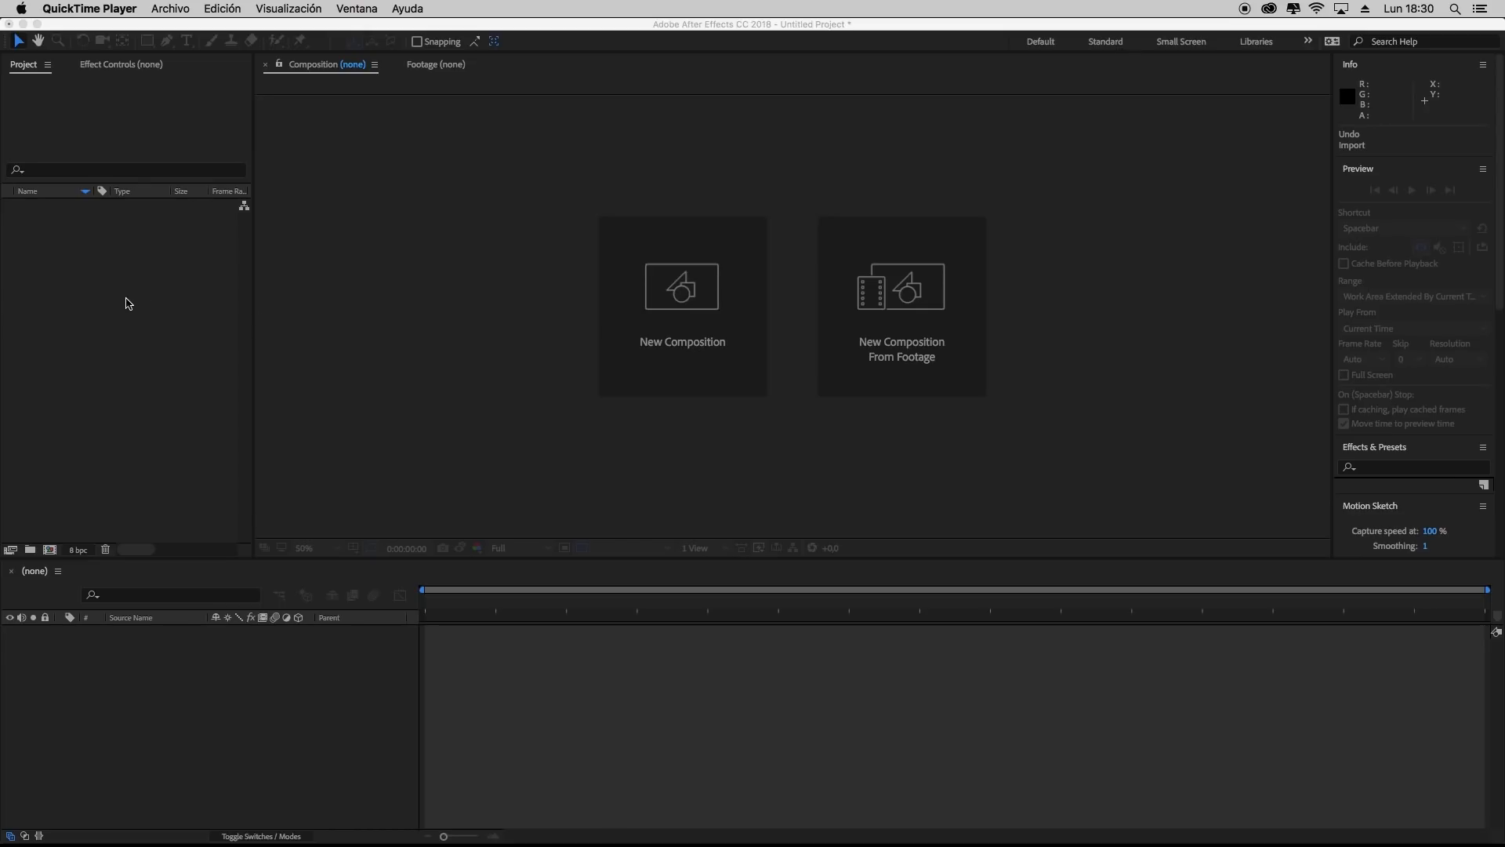
Switch to After Effects, import fist.ai as a composition and expand the fist Layers folder
double_click(122, 298)
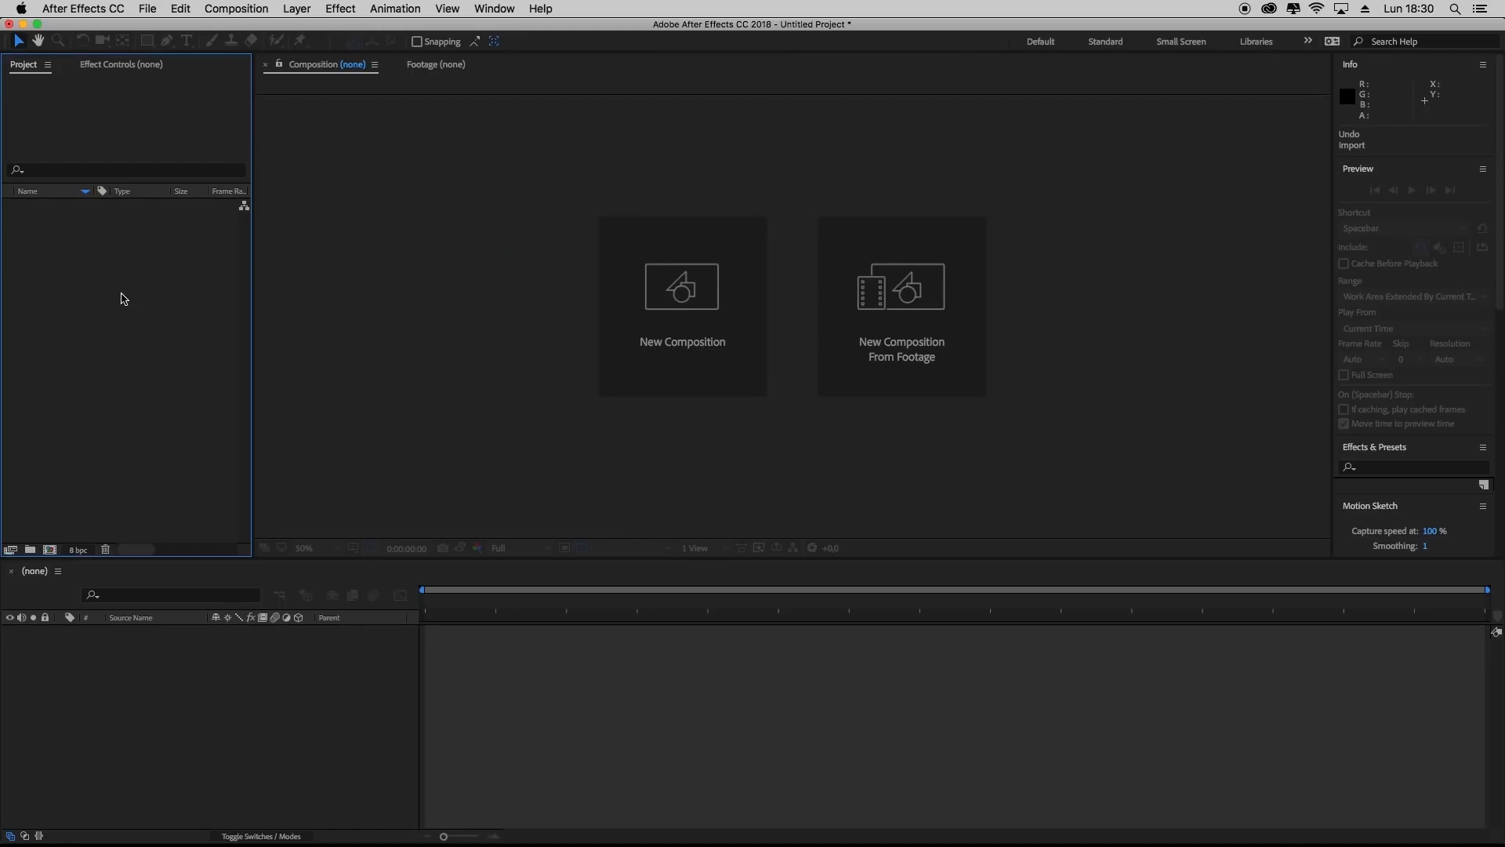
left_click(645, 179)
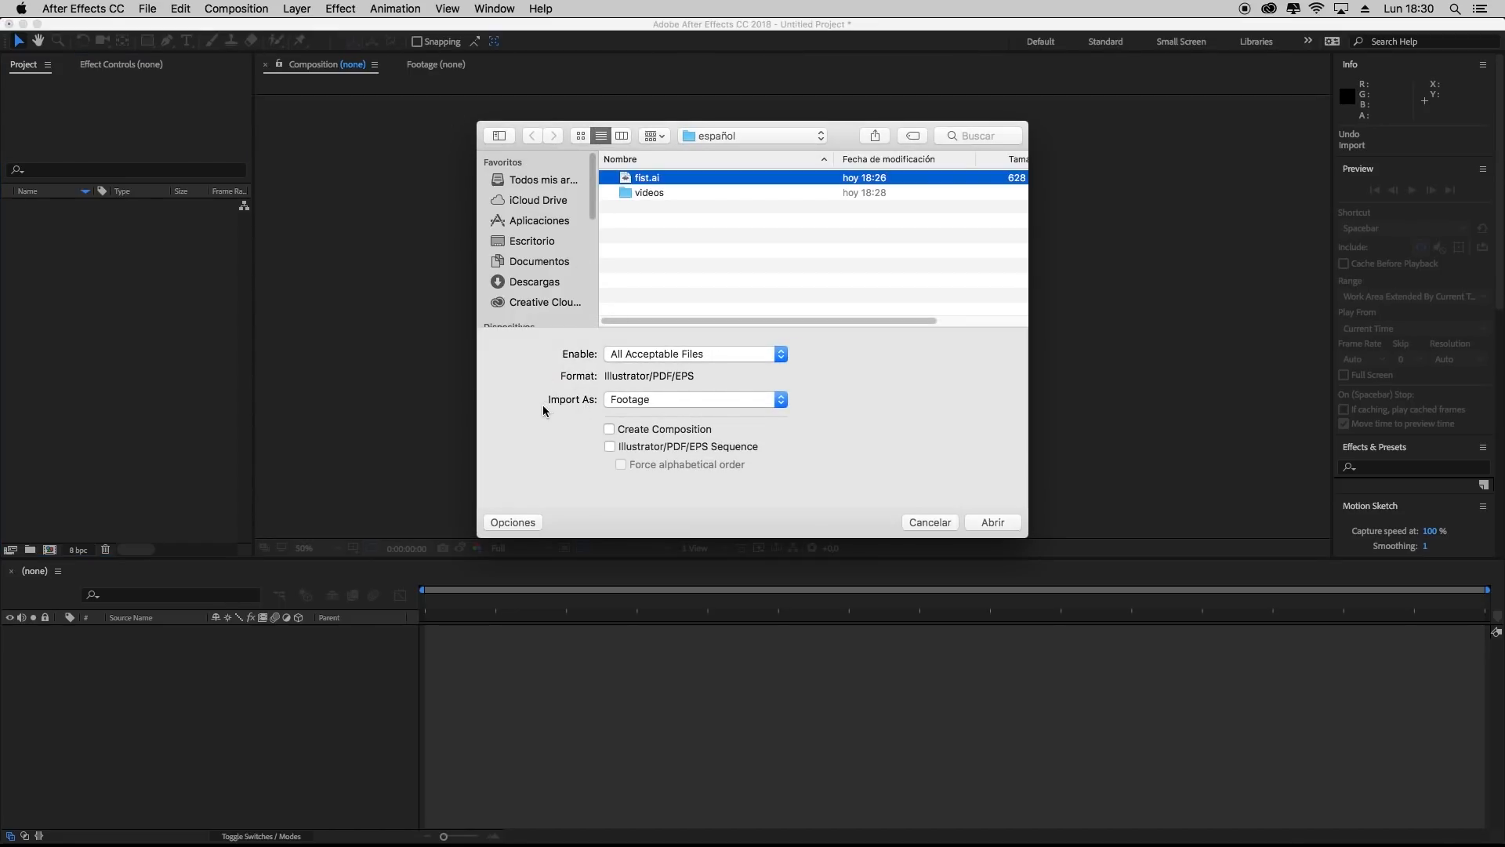
left_click(666, 403)
left_click(640, 414)
left_click(993, 523)
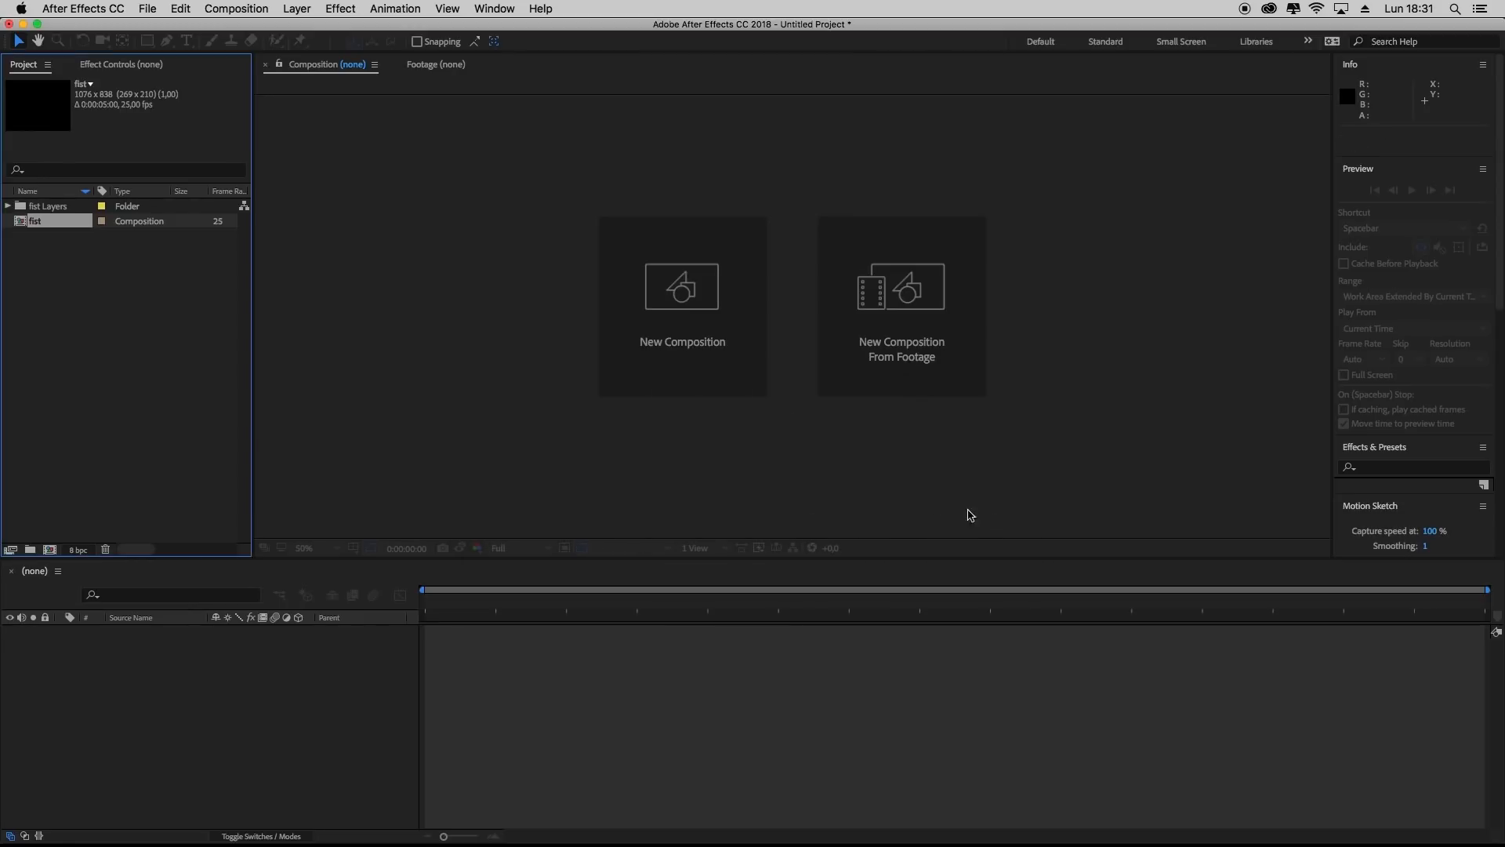
left_click(48, 208)
double_click(48, 208)
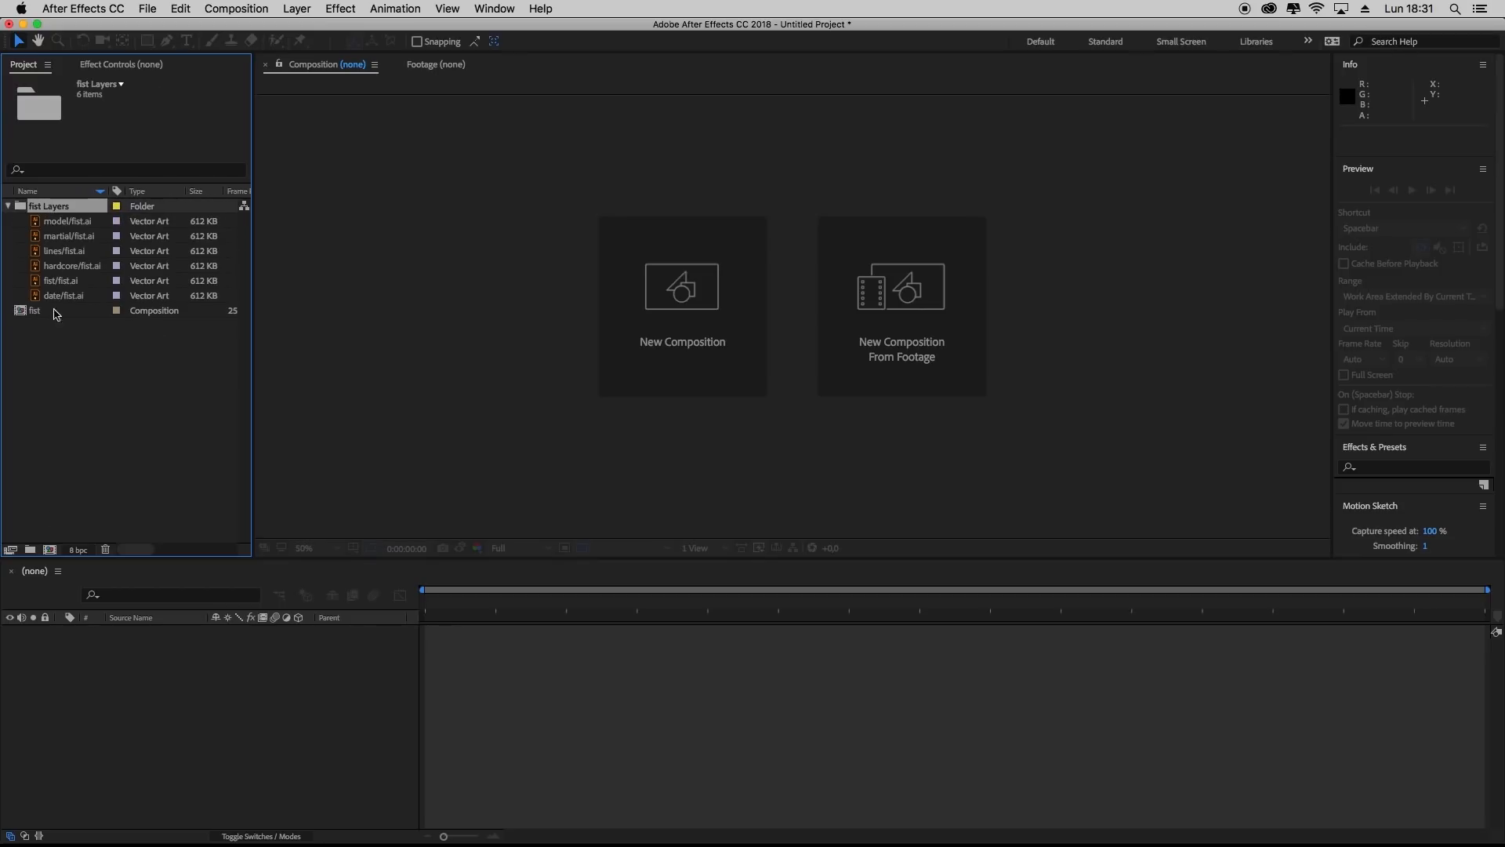
Create a composition named main with the HDTV 1080 25 preset, 1920 x 1080 px, 25 fps and a five-second duration
left_click(49, 551)
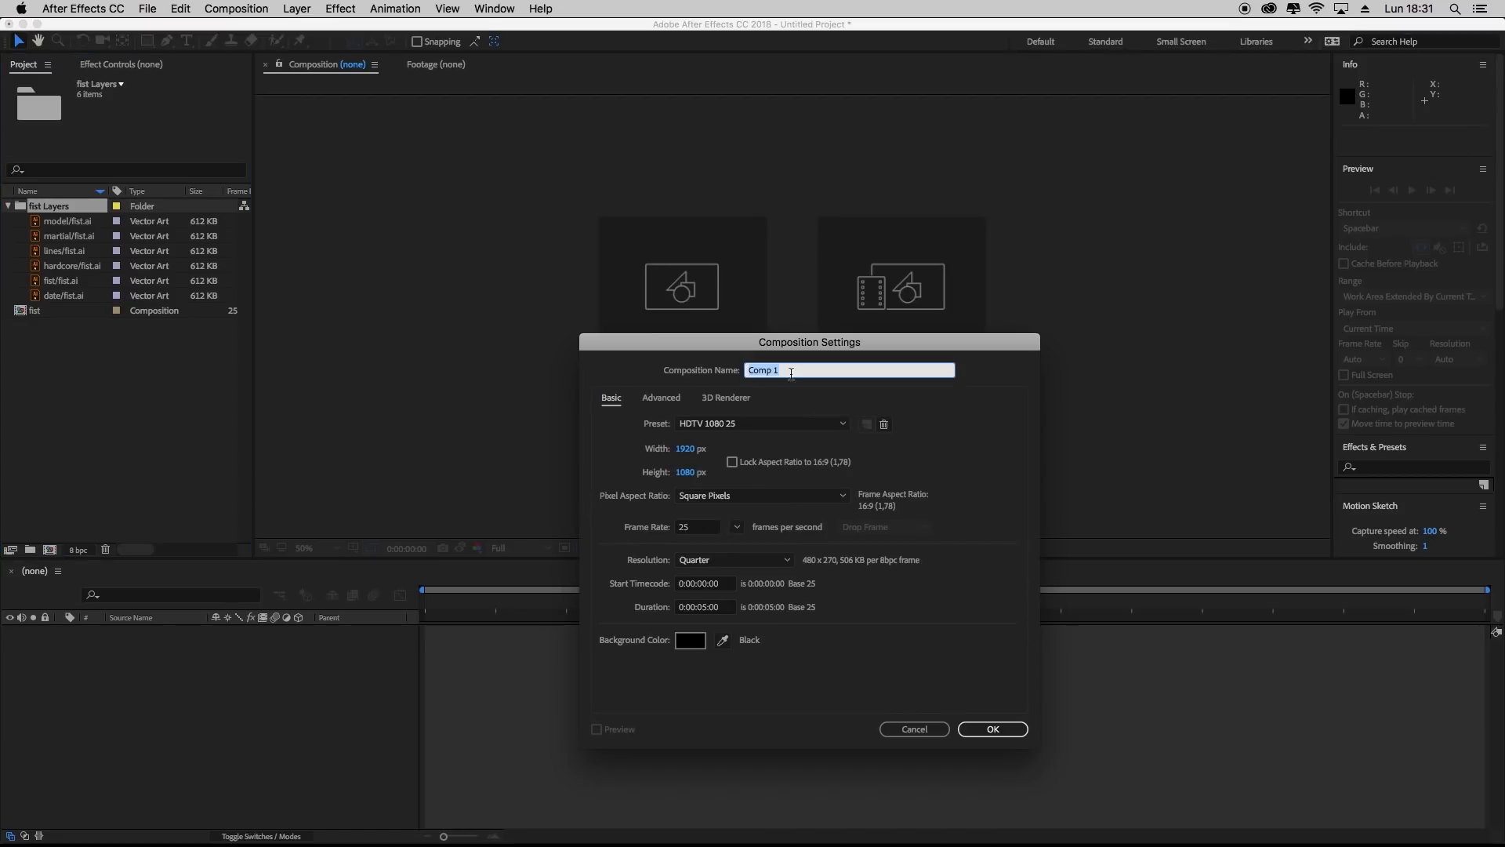
type("main")
left_click(775, 403)
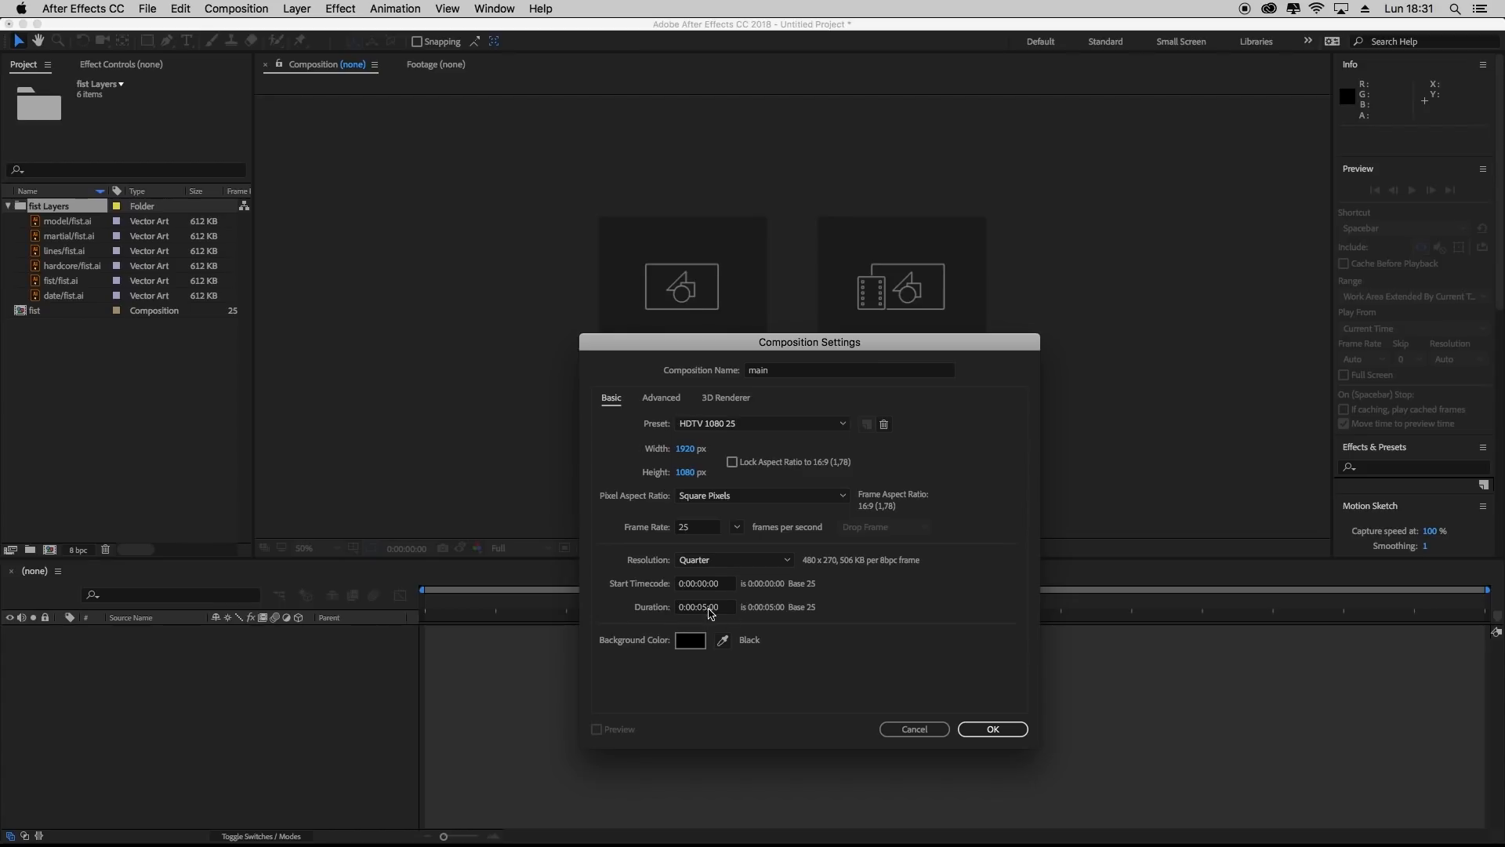
left_click(987, 730)
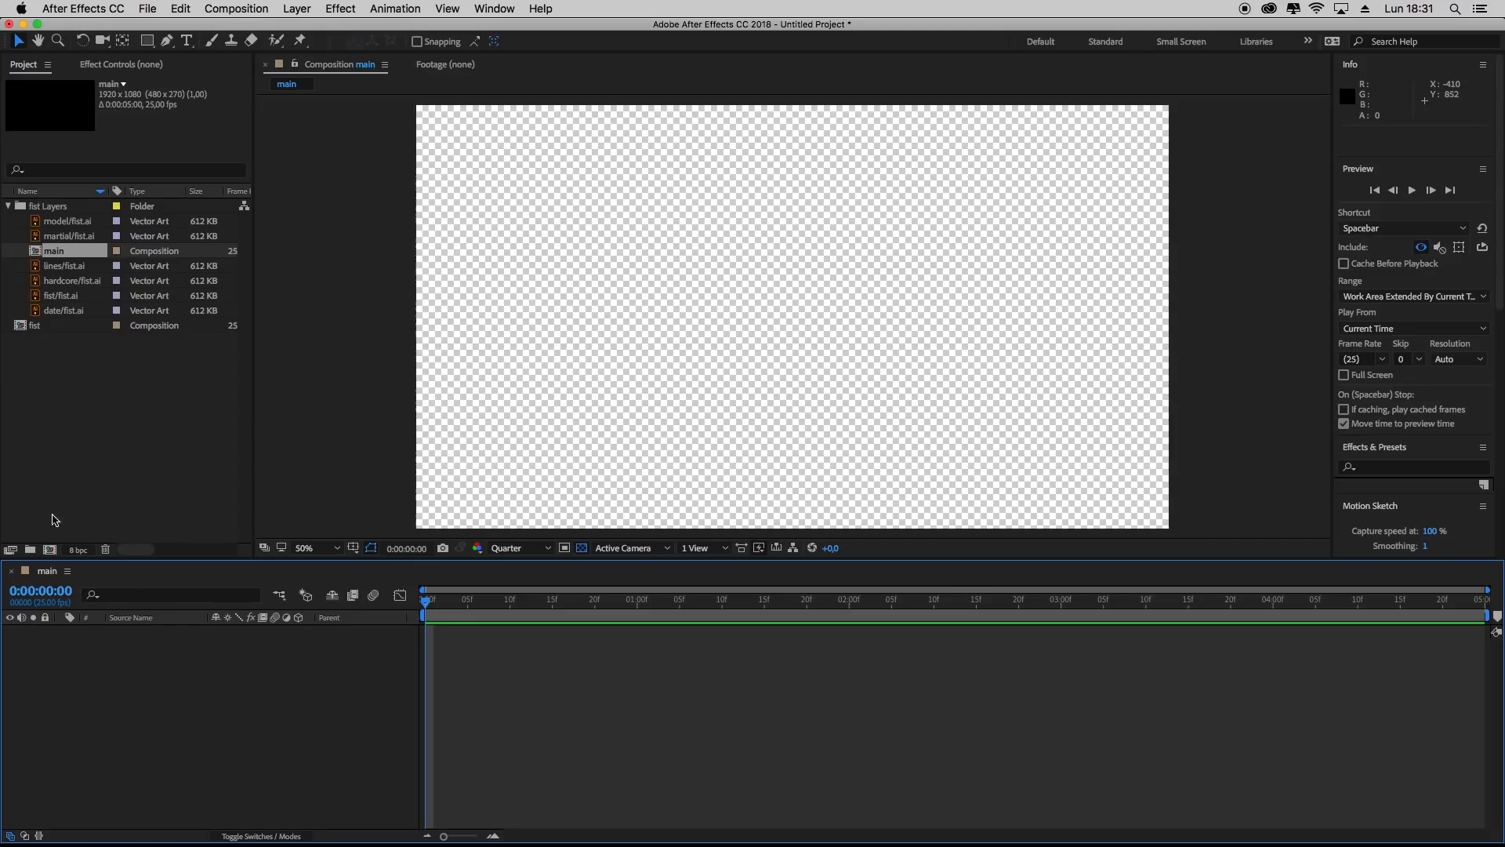
Review the composition settings of main without changing them
left_click(68, 577)
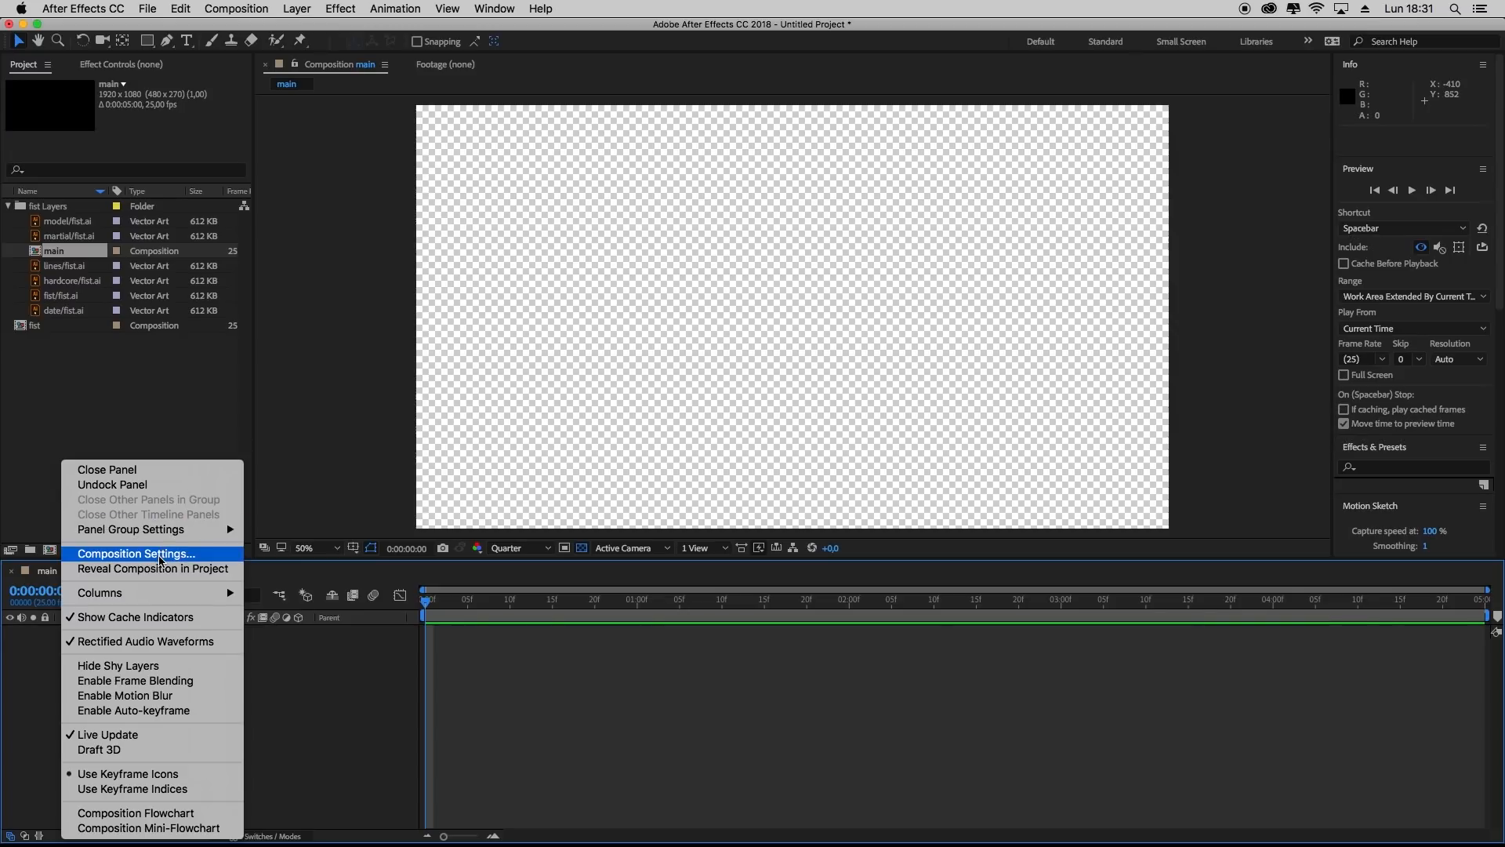
left_click(160, 555)
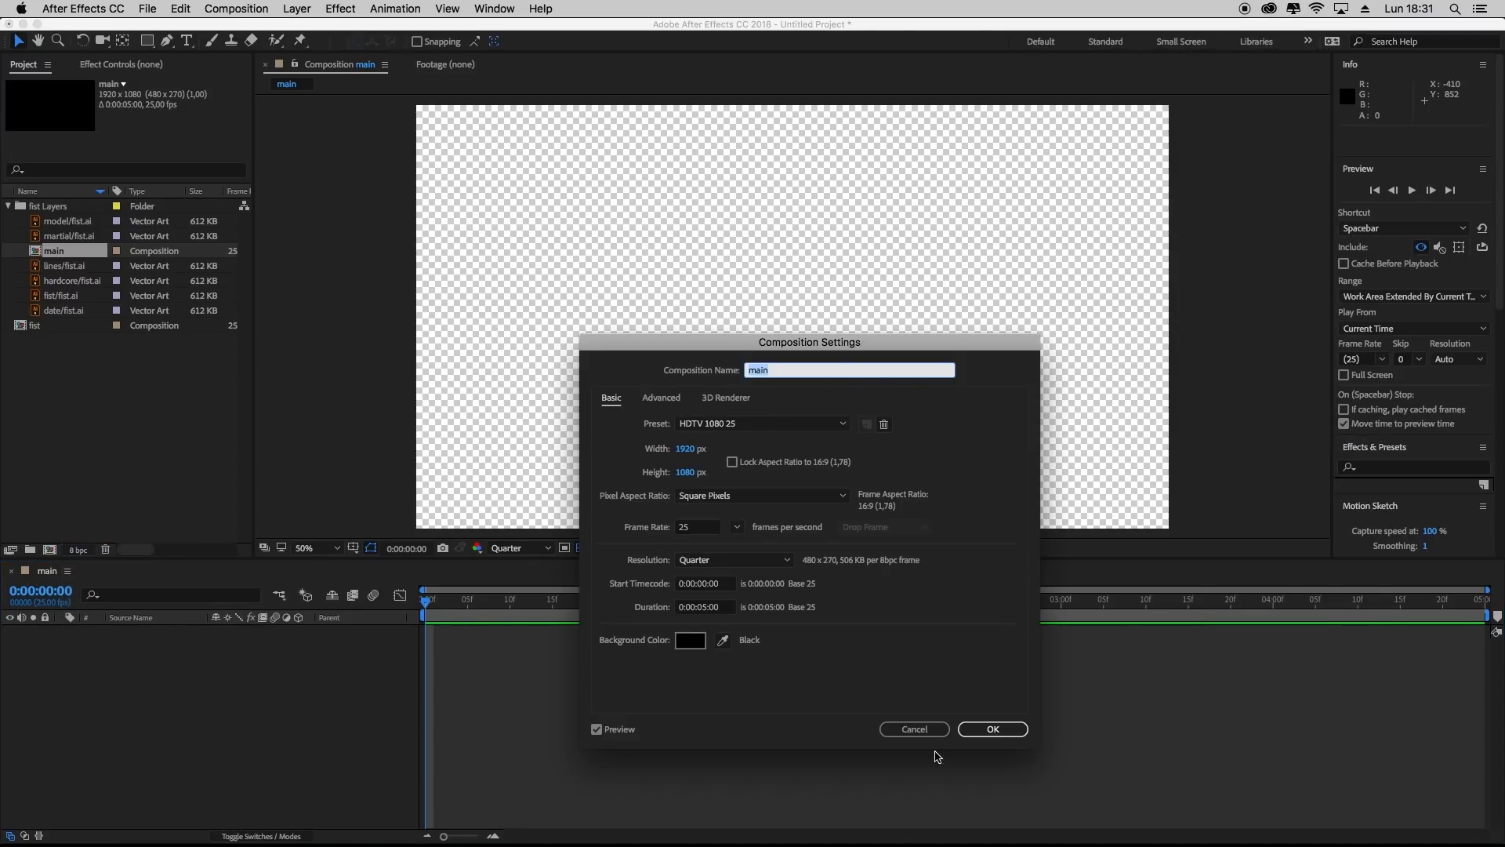
left_click(917, 729)
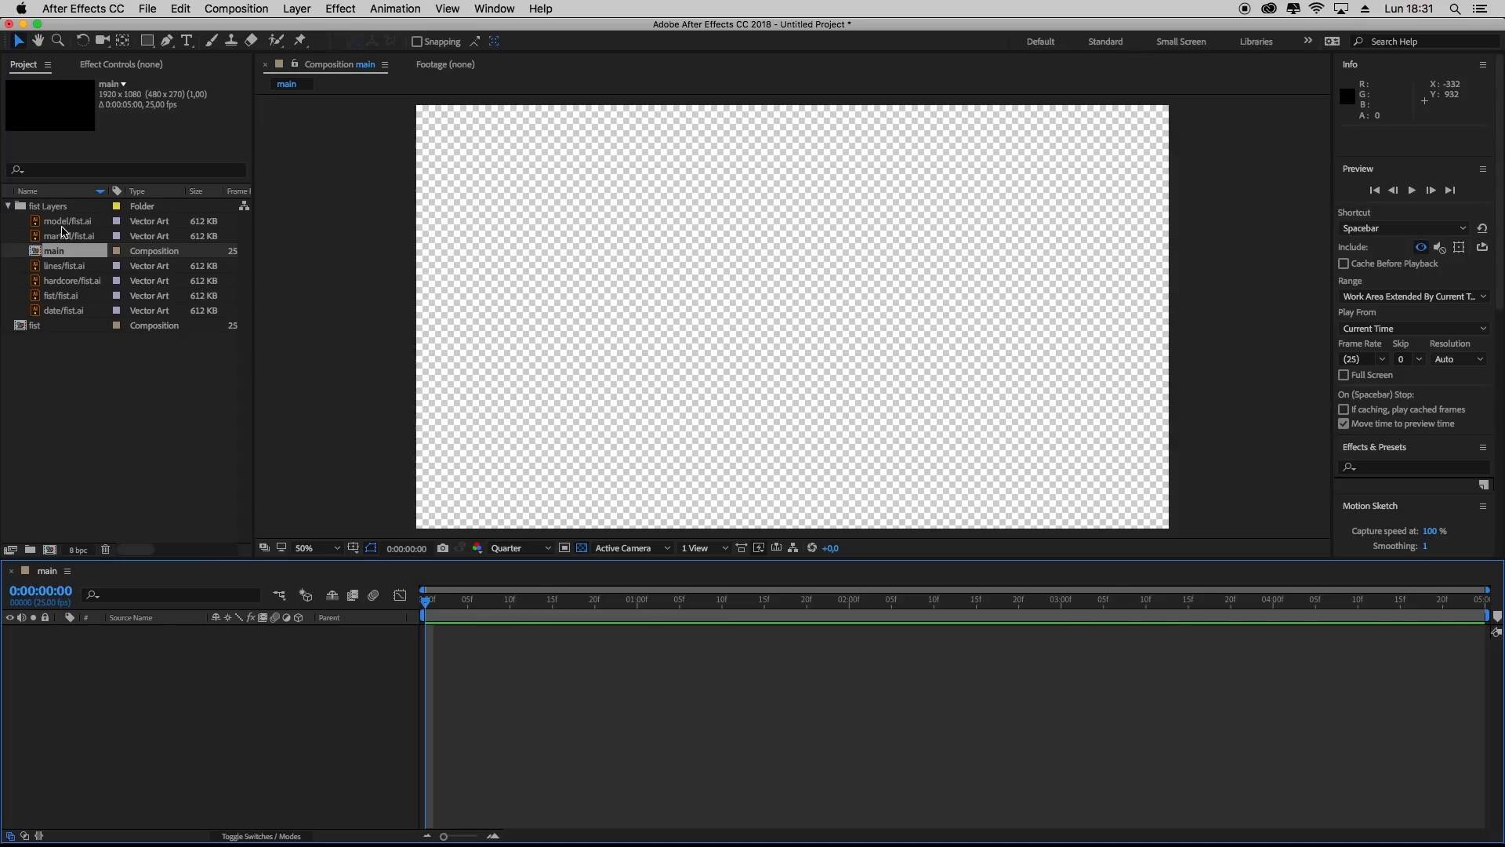
Move the main composition out of the fist Layers folder and add all six fist.ai layer files to its timeline
left_click(48, 251)
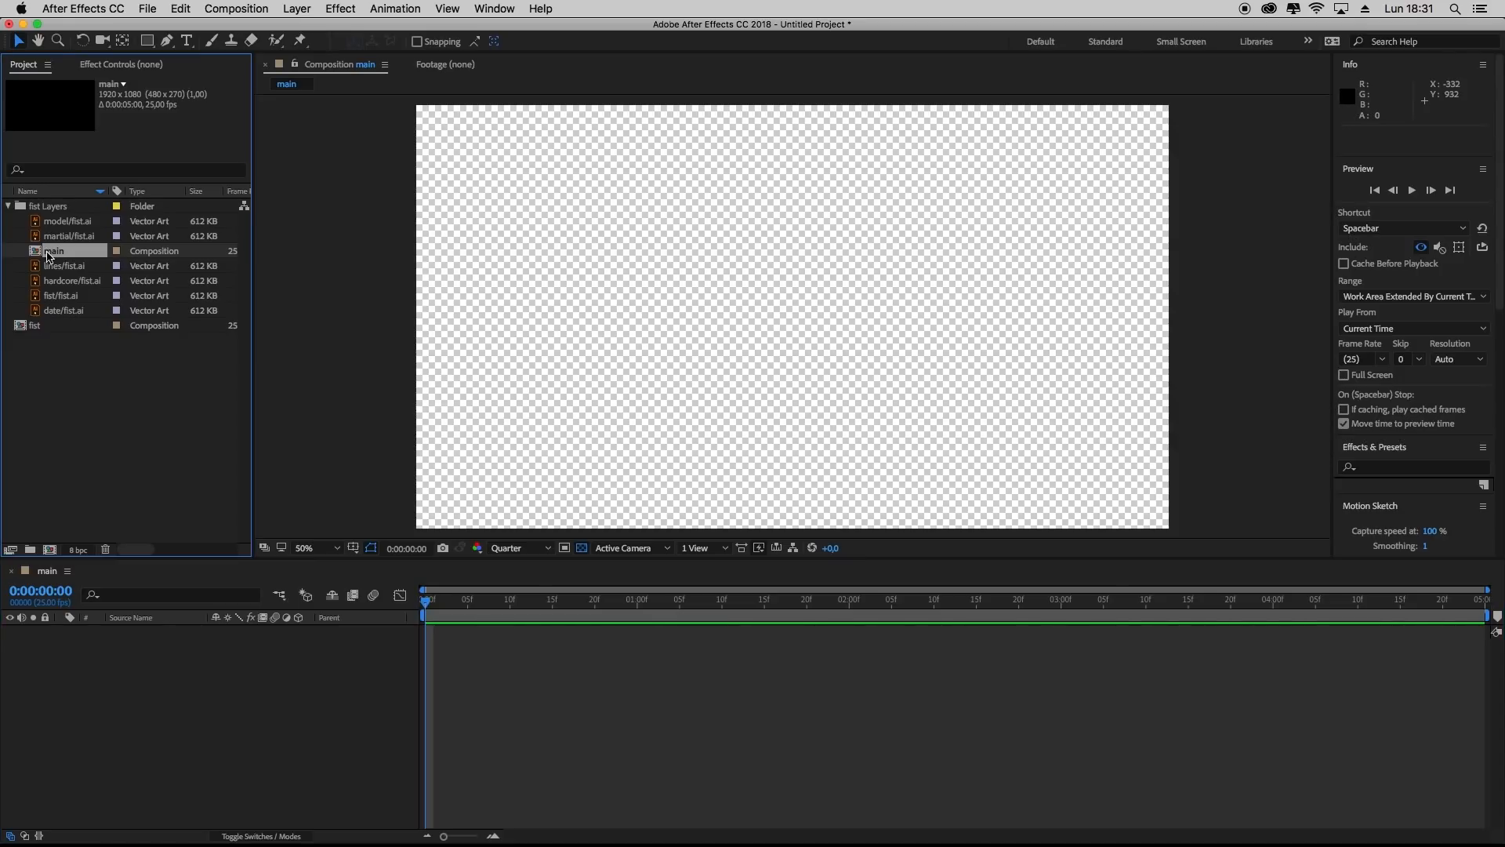
left_click_drag(48, 251, 55, 369)
left_click(53, 237)
left_click(56, 314, "shift")
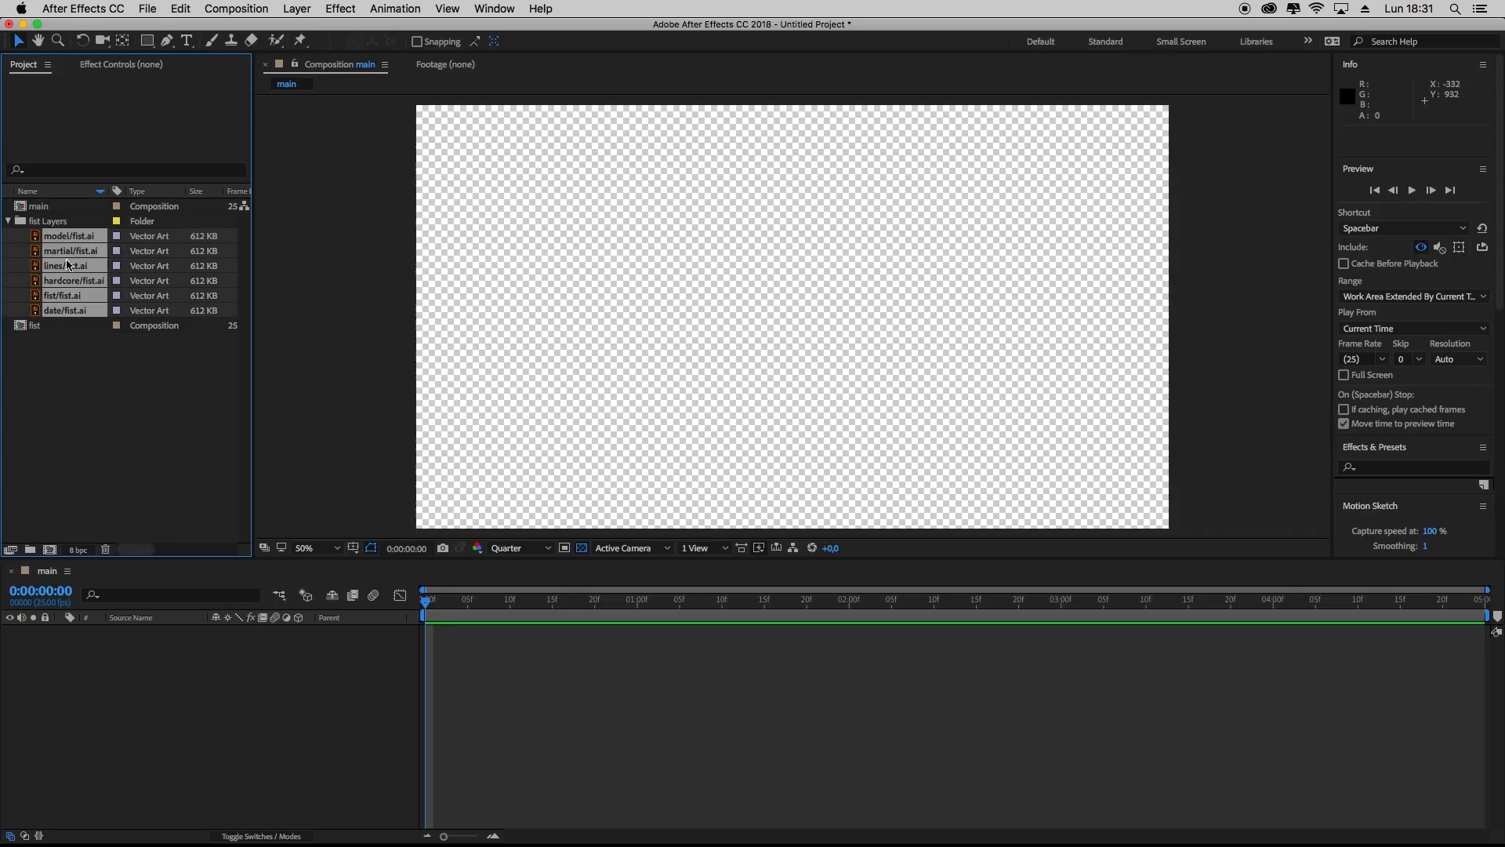
left_click_drag(66, 244, 133, 656)
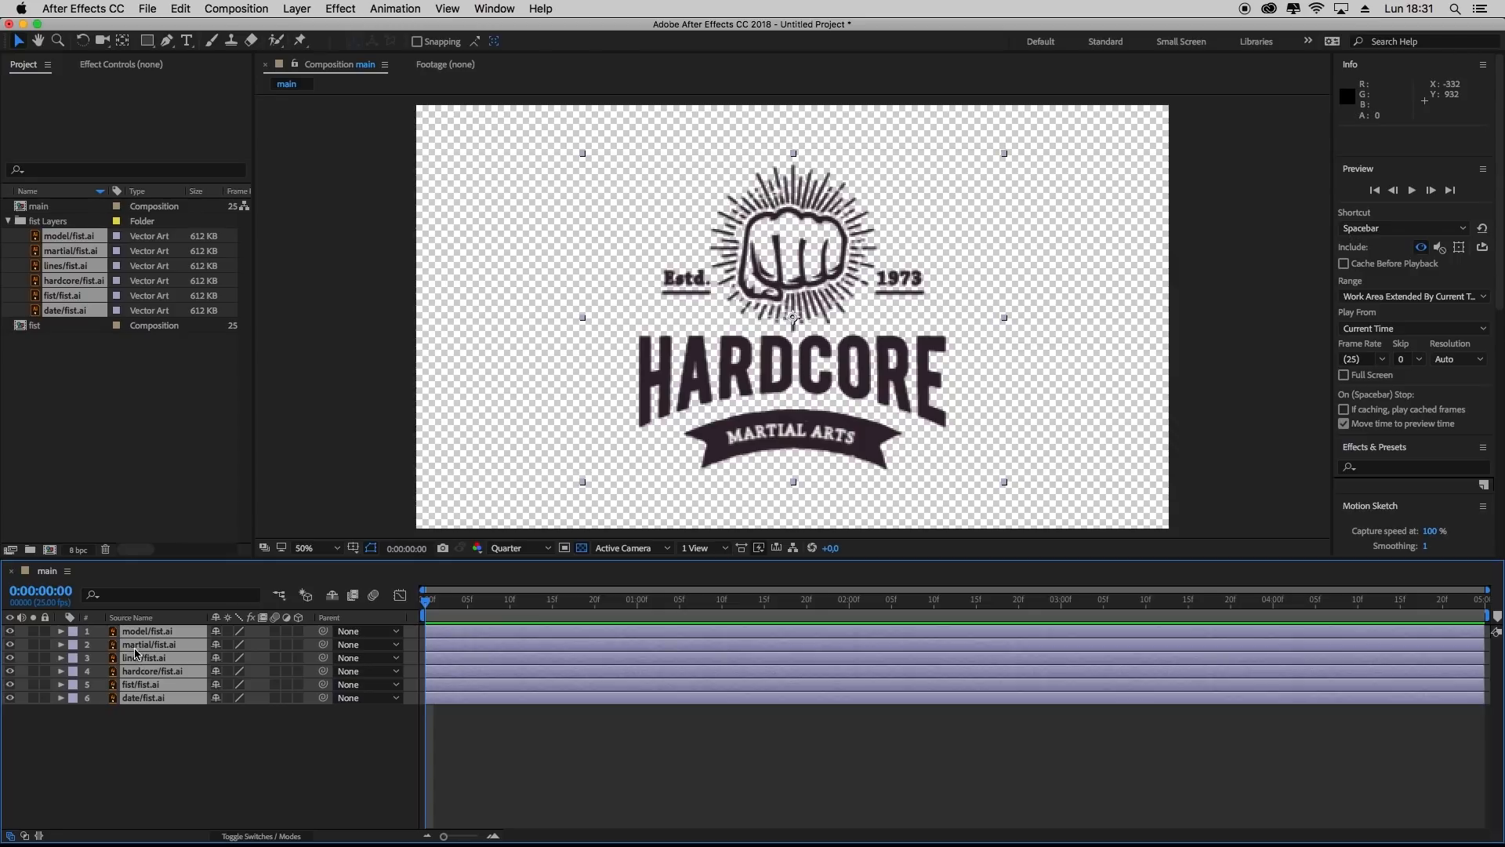
Turn the main composition's transparency grid off and back on
left_click(563, 549)
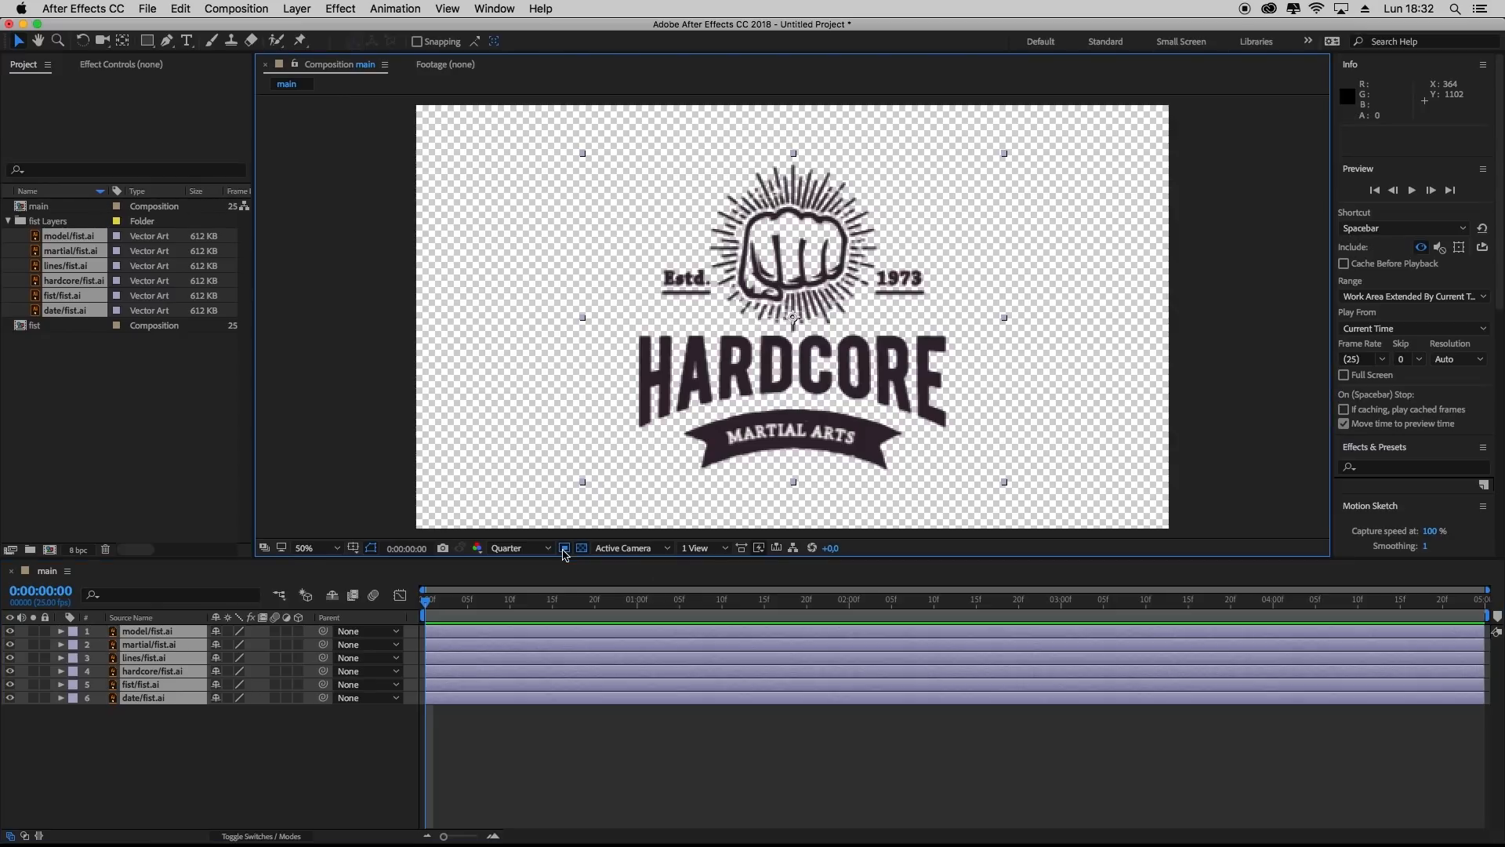
left_click(566, 548)
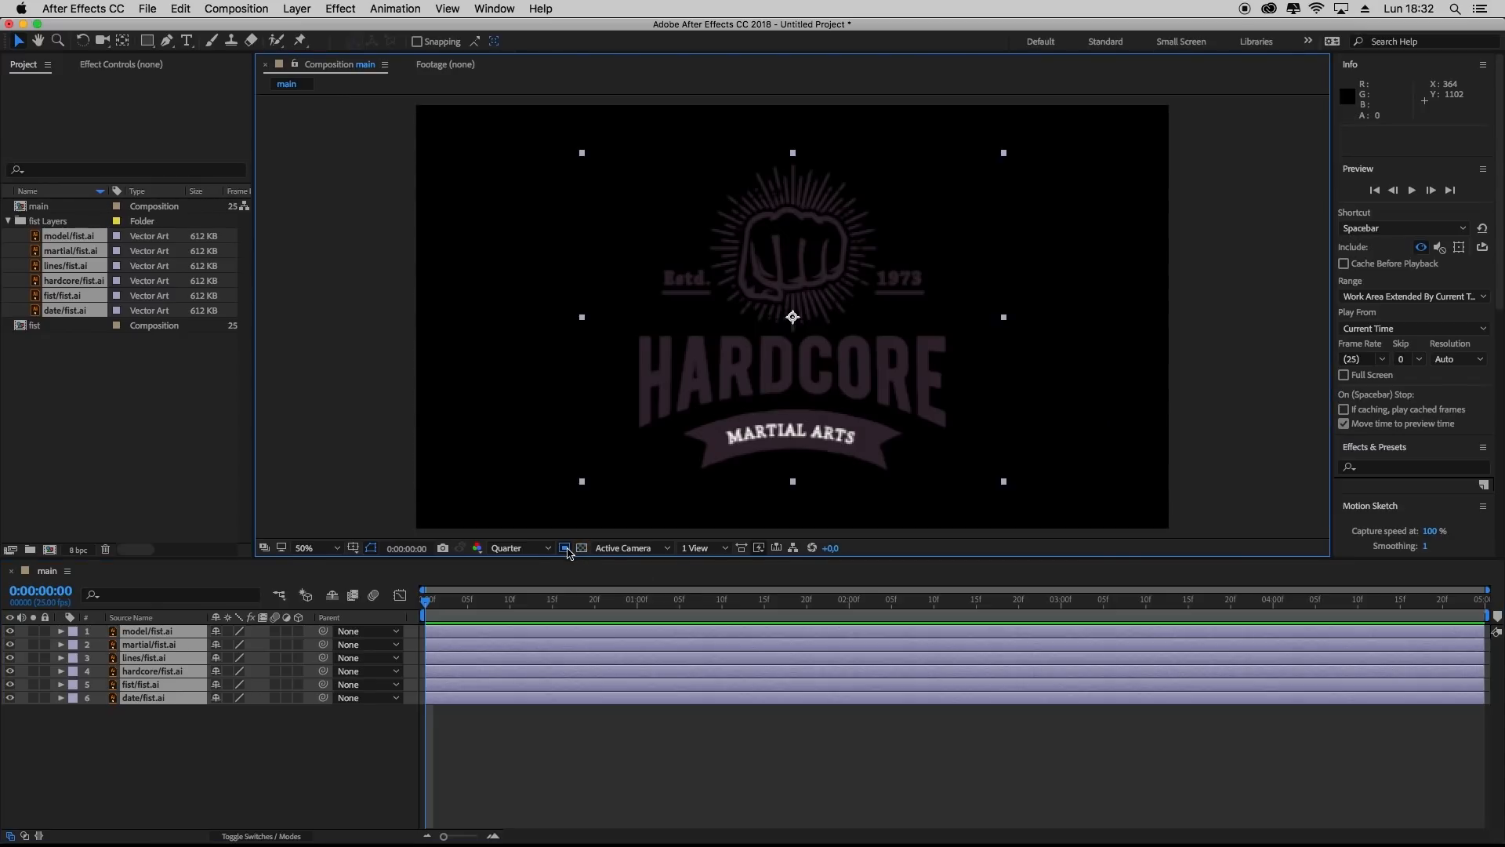
left_click(582, 548)
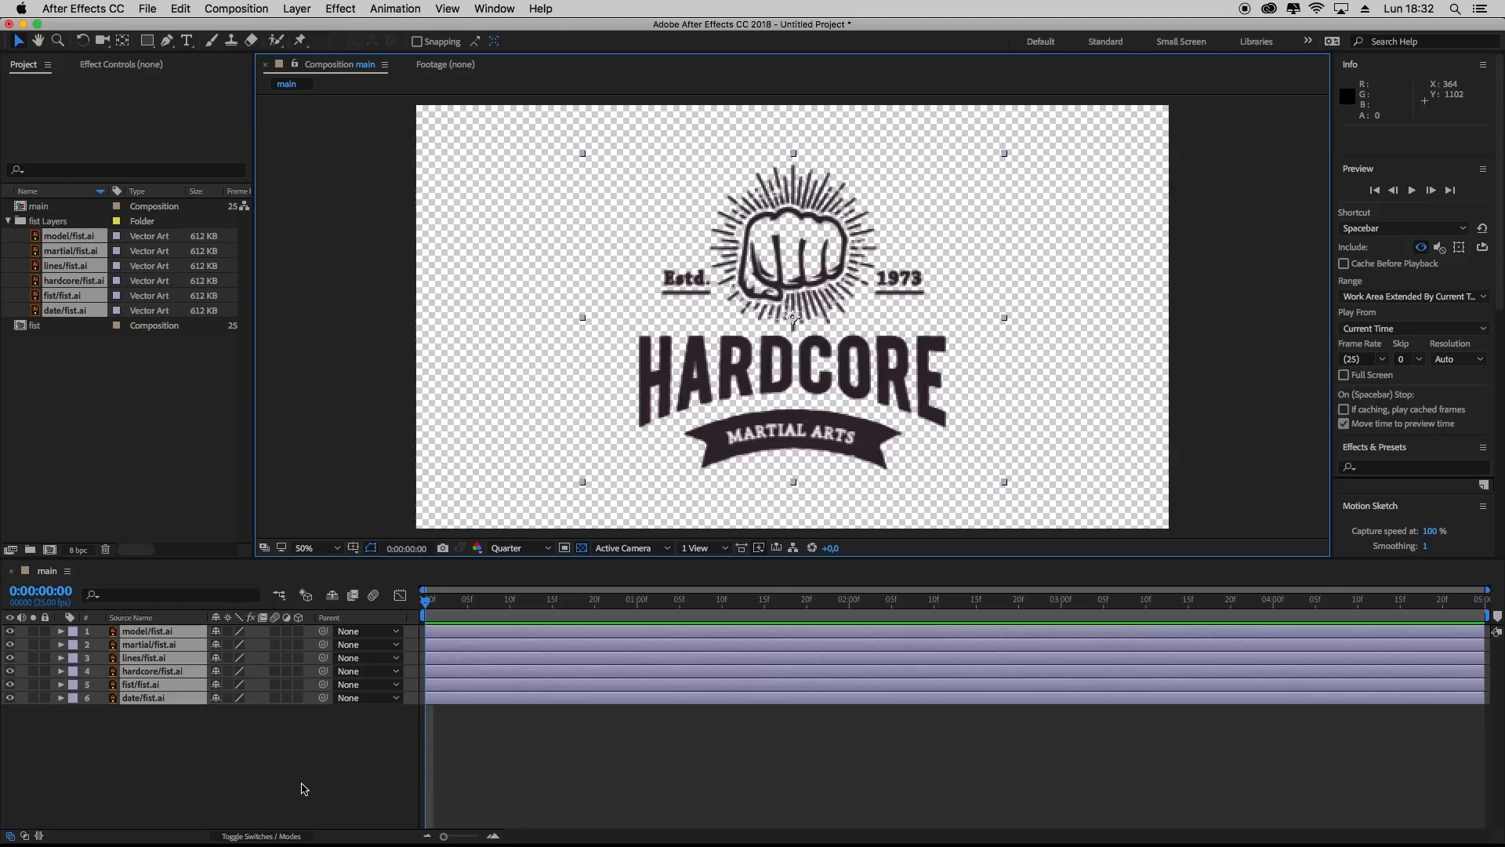
Convert all six fist.ai layers in main to shape layers with Create Shapes from Vector Layer
left_click(142, 740)
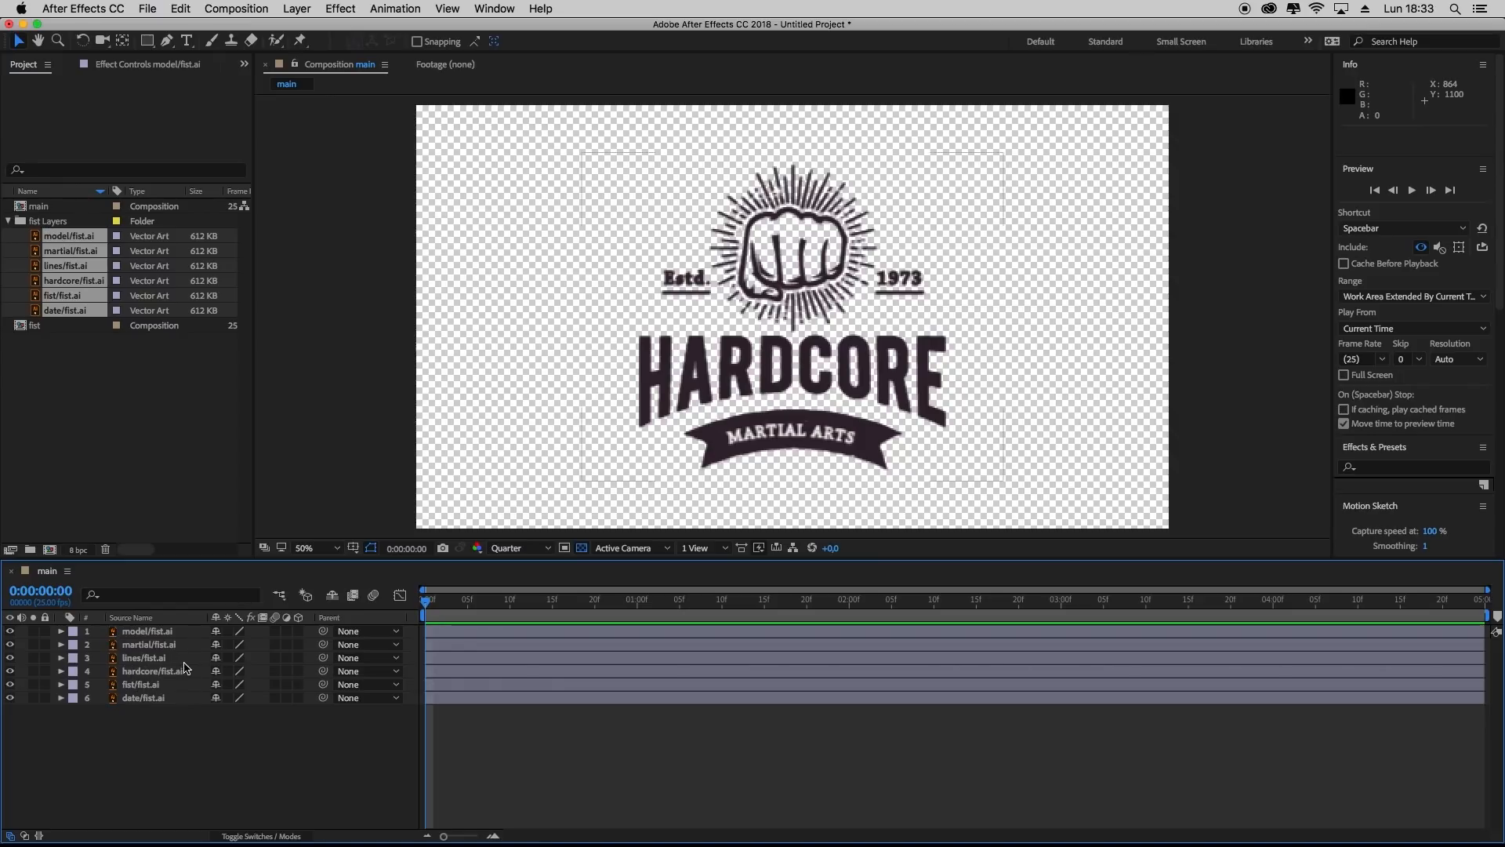
left_click(144, 633)
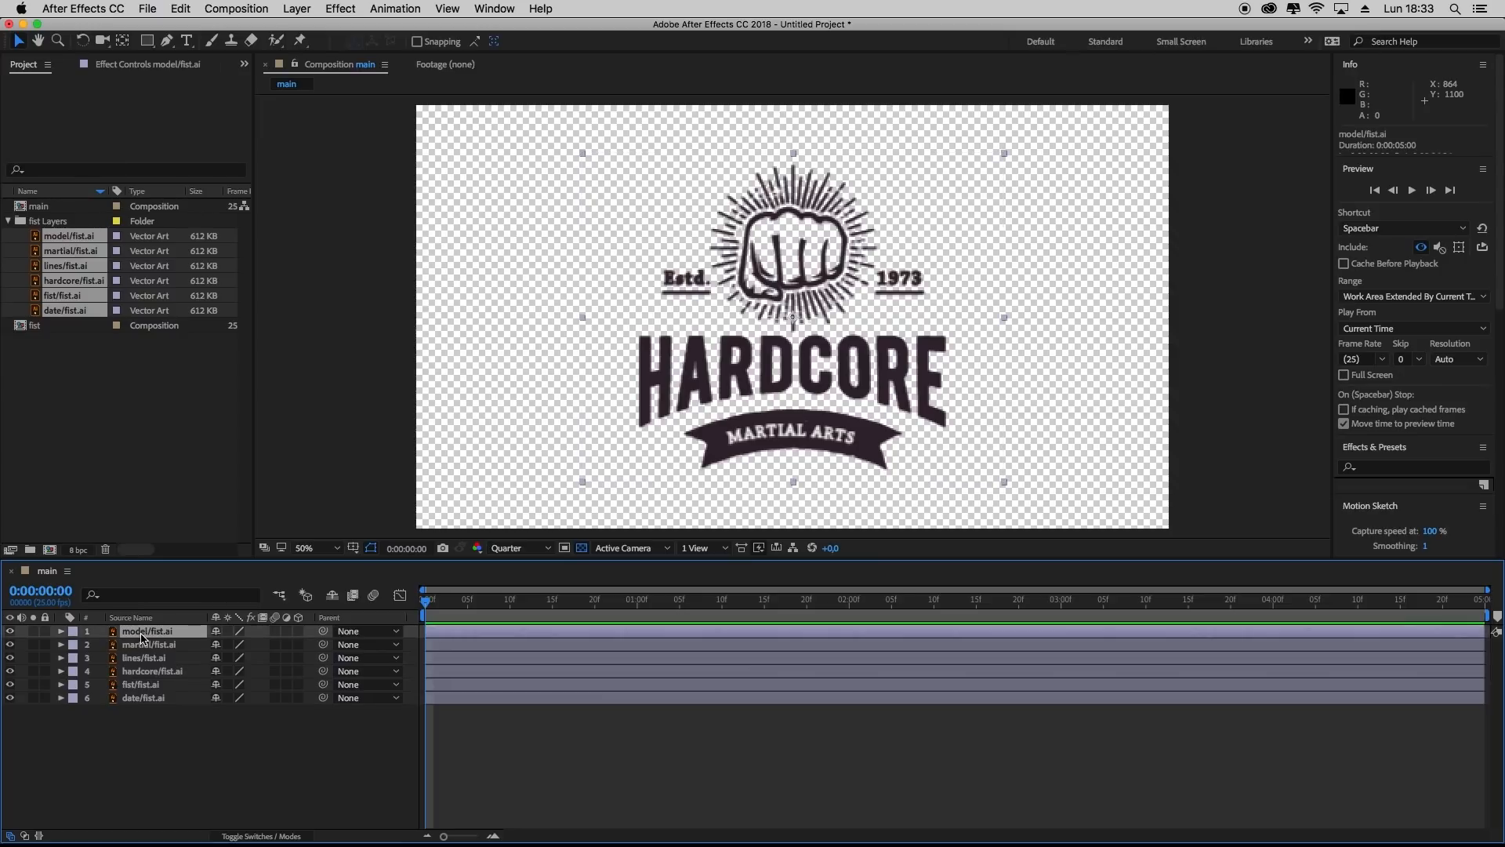
left_click(147, 701, "shift")
right_click(151, 687)
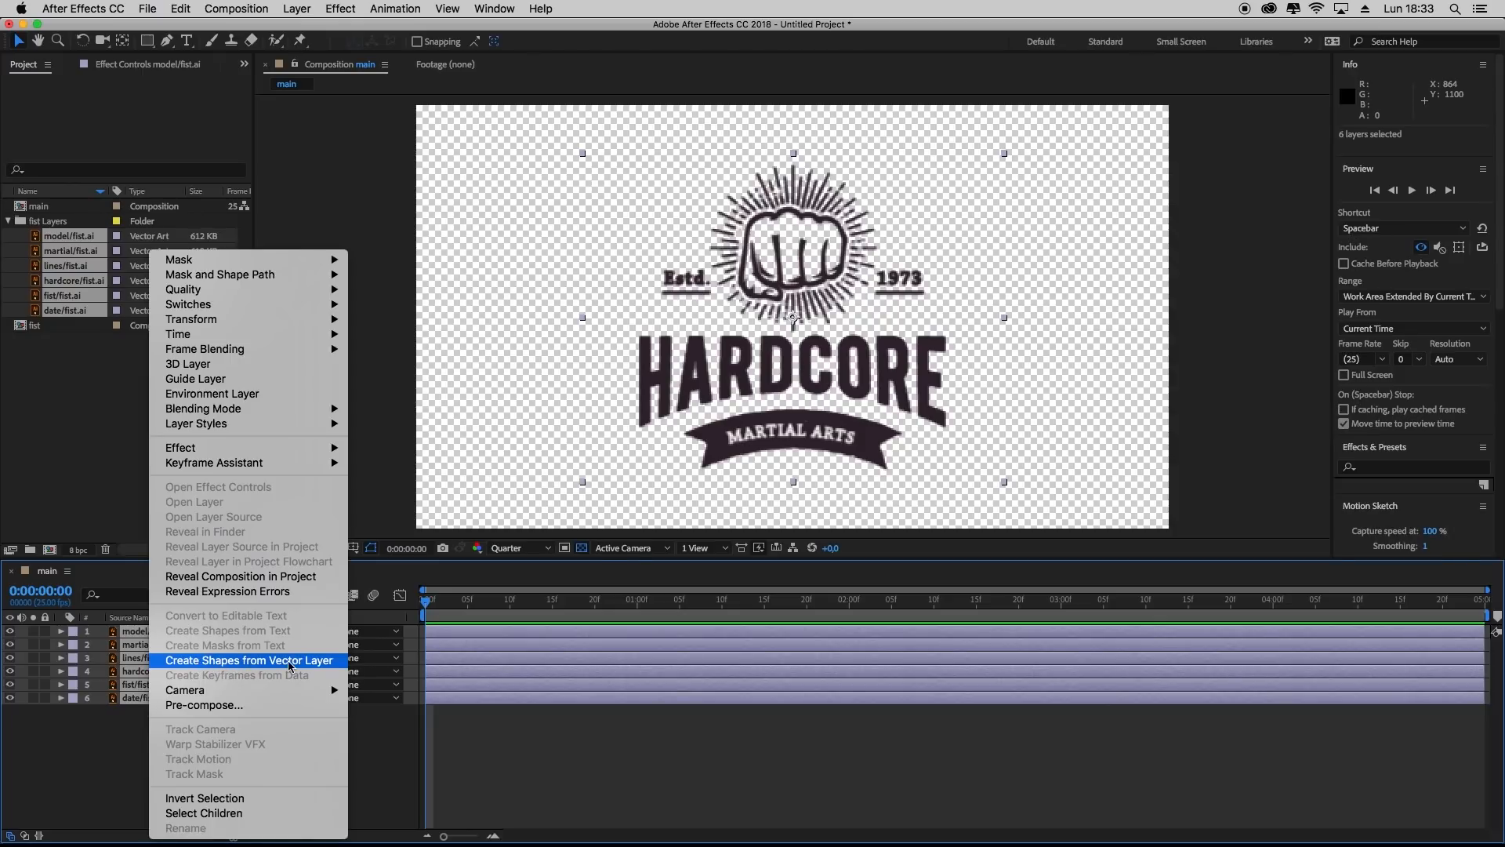
left_click(232, 668)
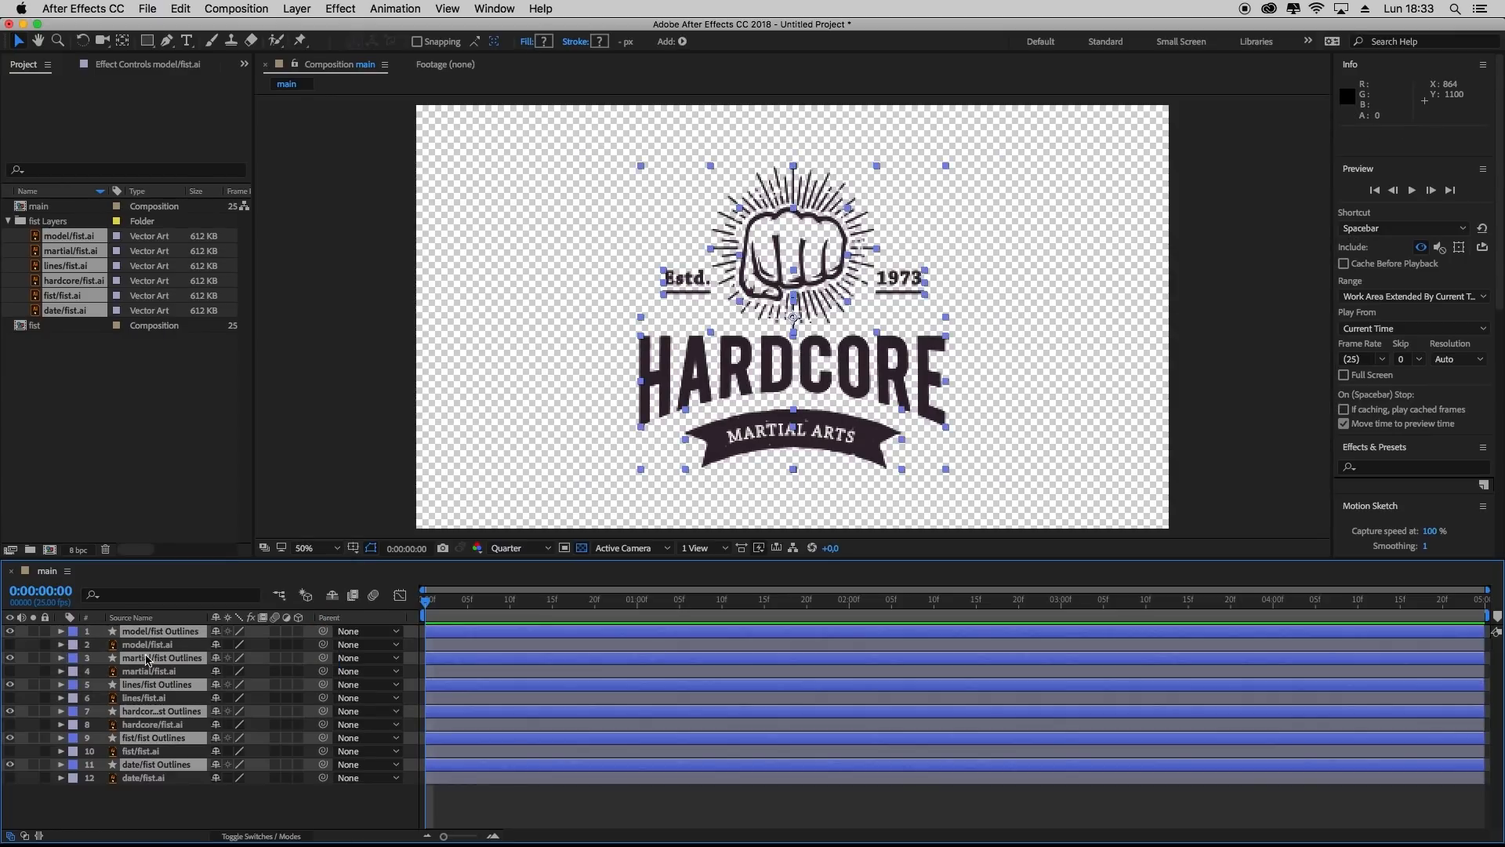
left_click(137, 802)
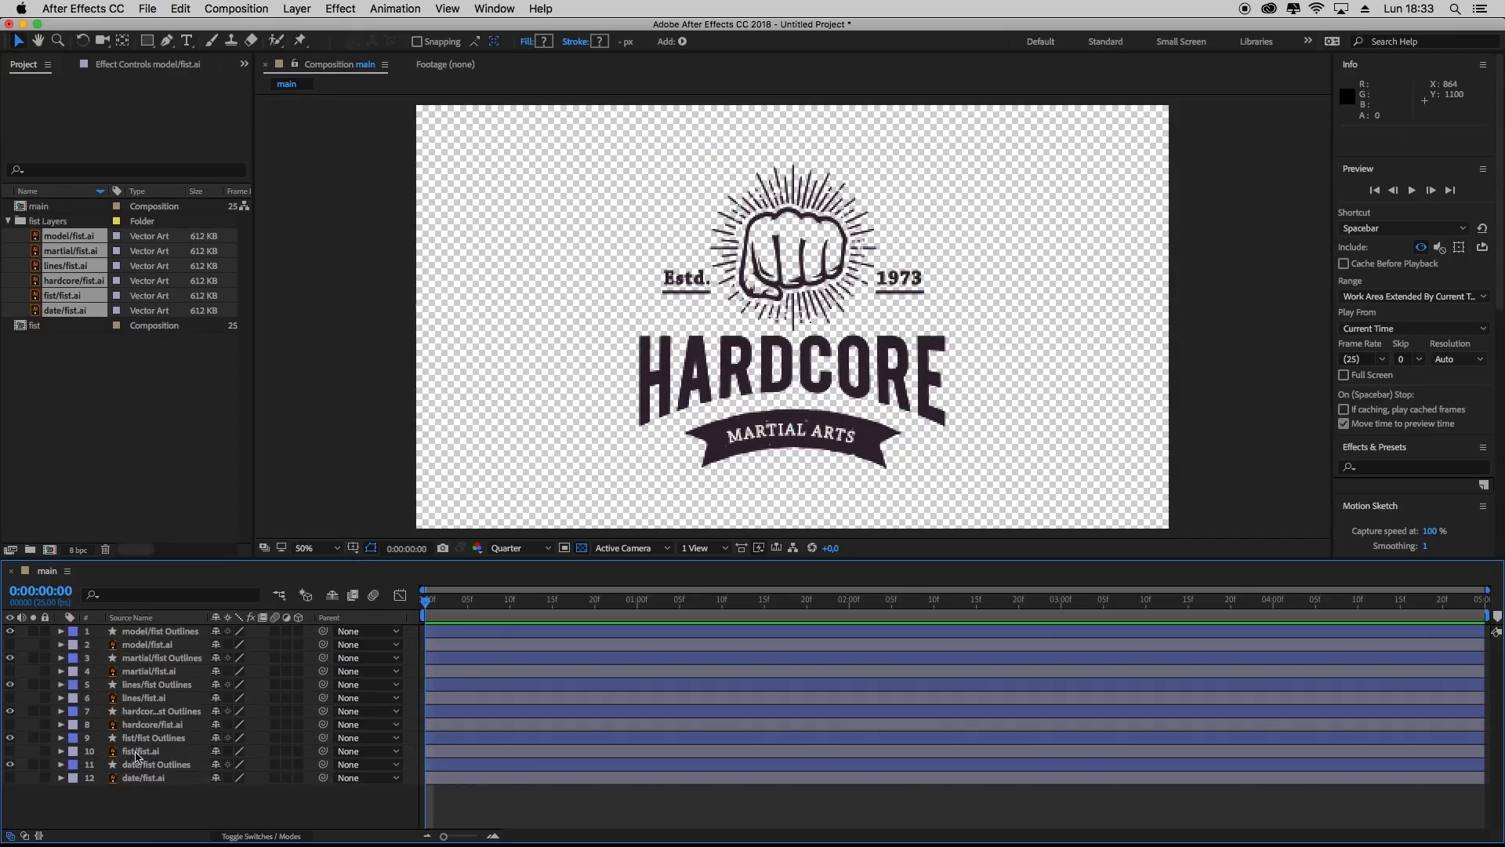
Delete the six original fist.ai vector layers from the timeline, keeping only their Outlines shape layers
left_click(141, 646)
left_click(142, 671, "super")
left_click(142, 698, "super")
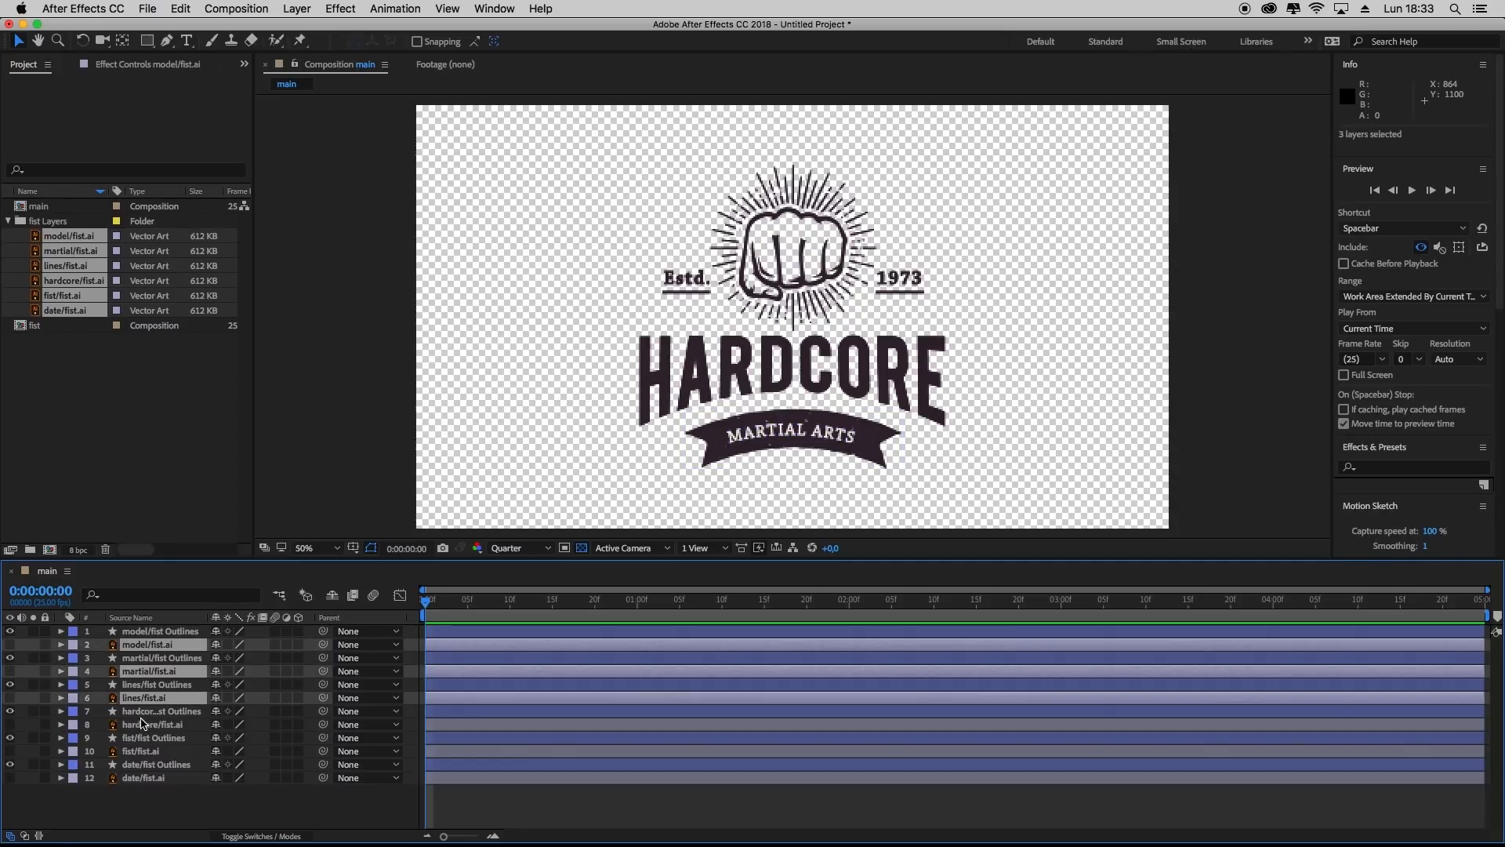
left_click(142, 725, "super")
left_click(142, 751, "super")
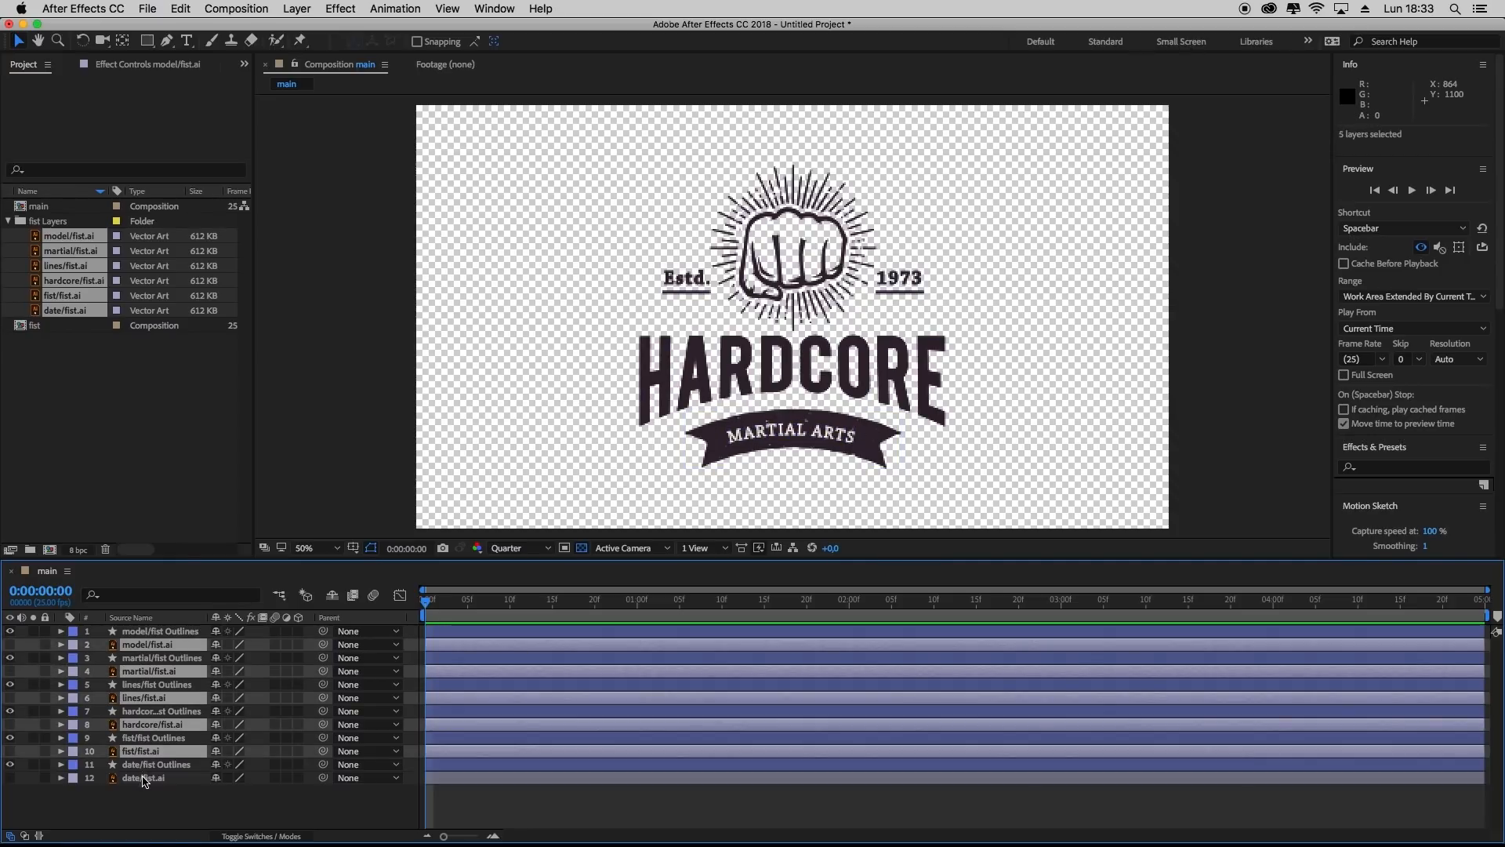
left_click(142, 778, "super")
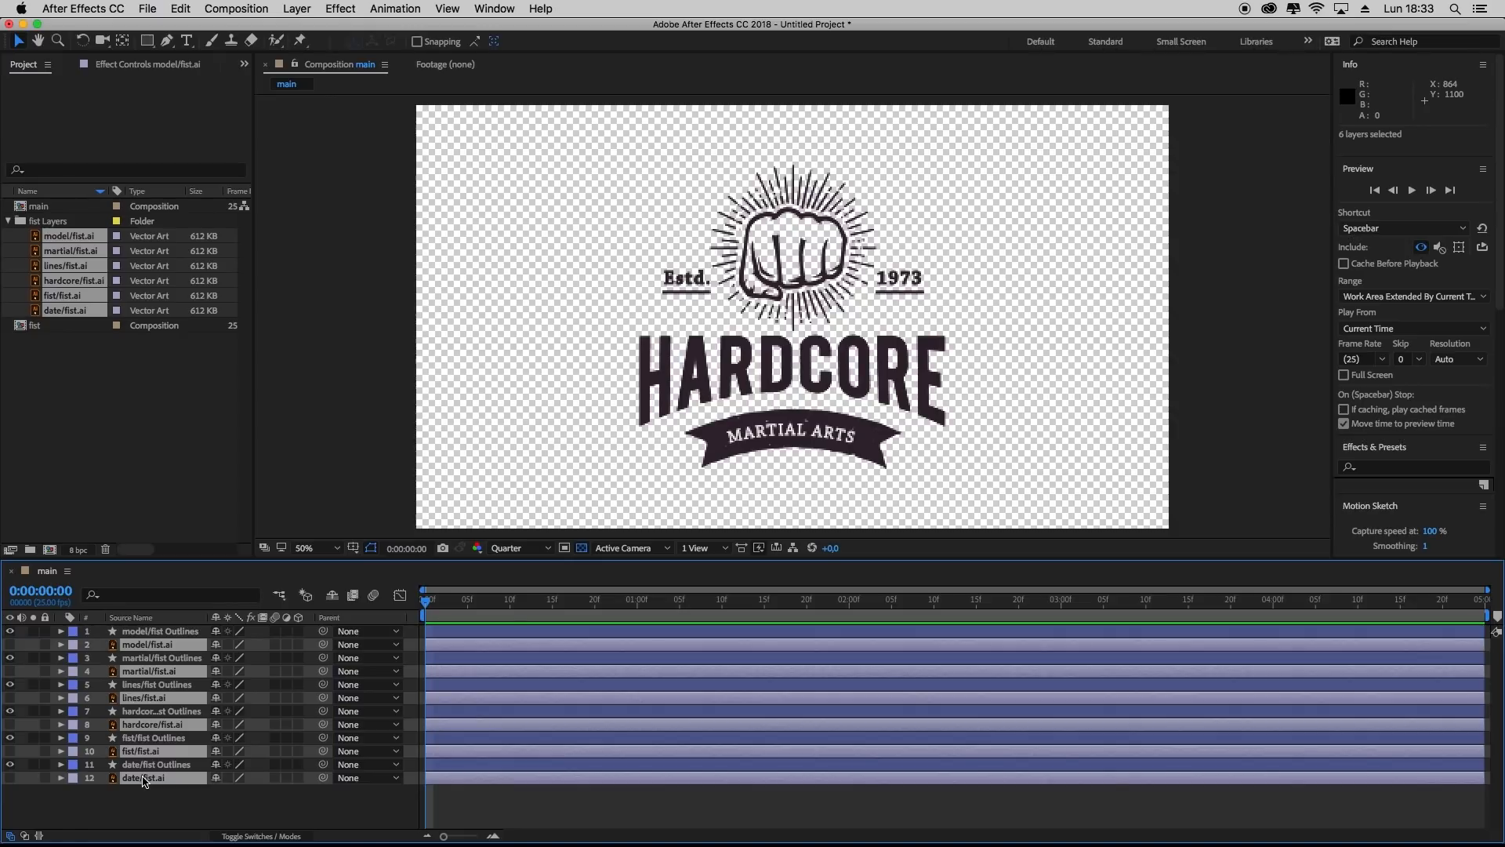
key("Delete")
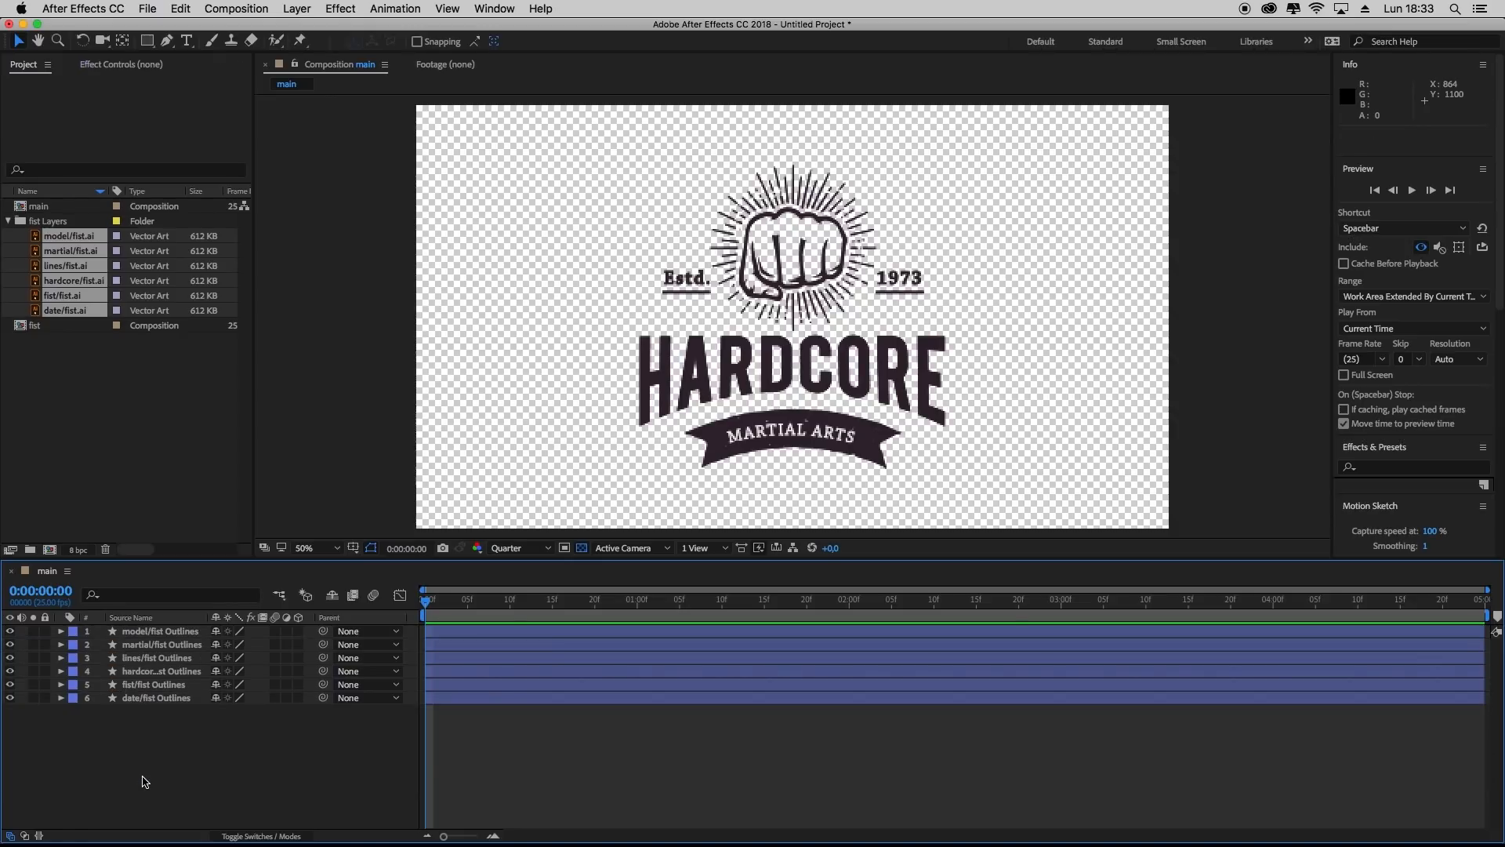
Move the model/fist Outlines layer to the bottom of the layer stack and hide it
left_click_drag(154, 635, 144, 716)
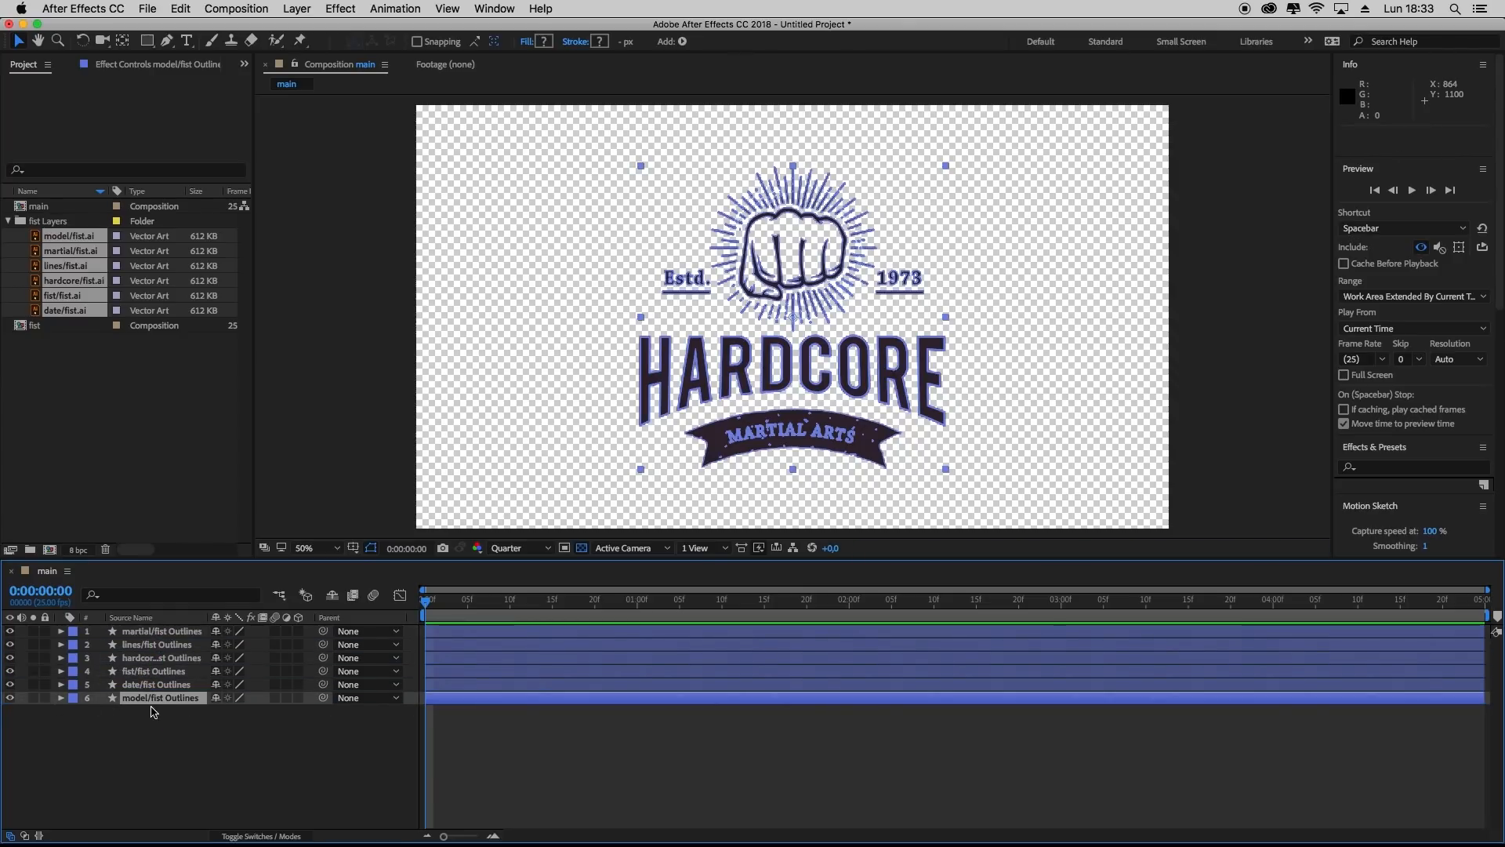
left_click(9, 698)
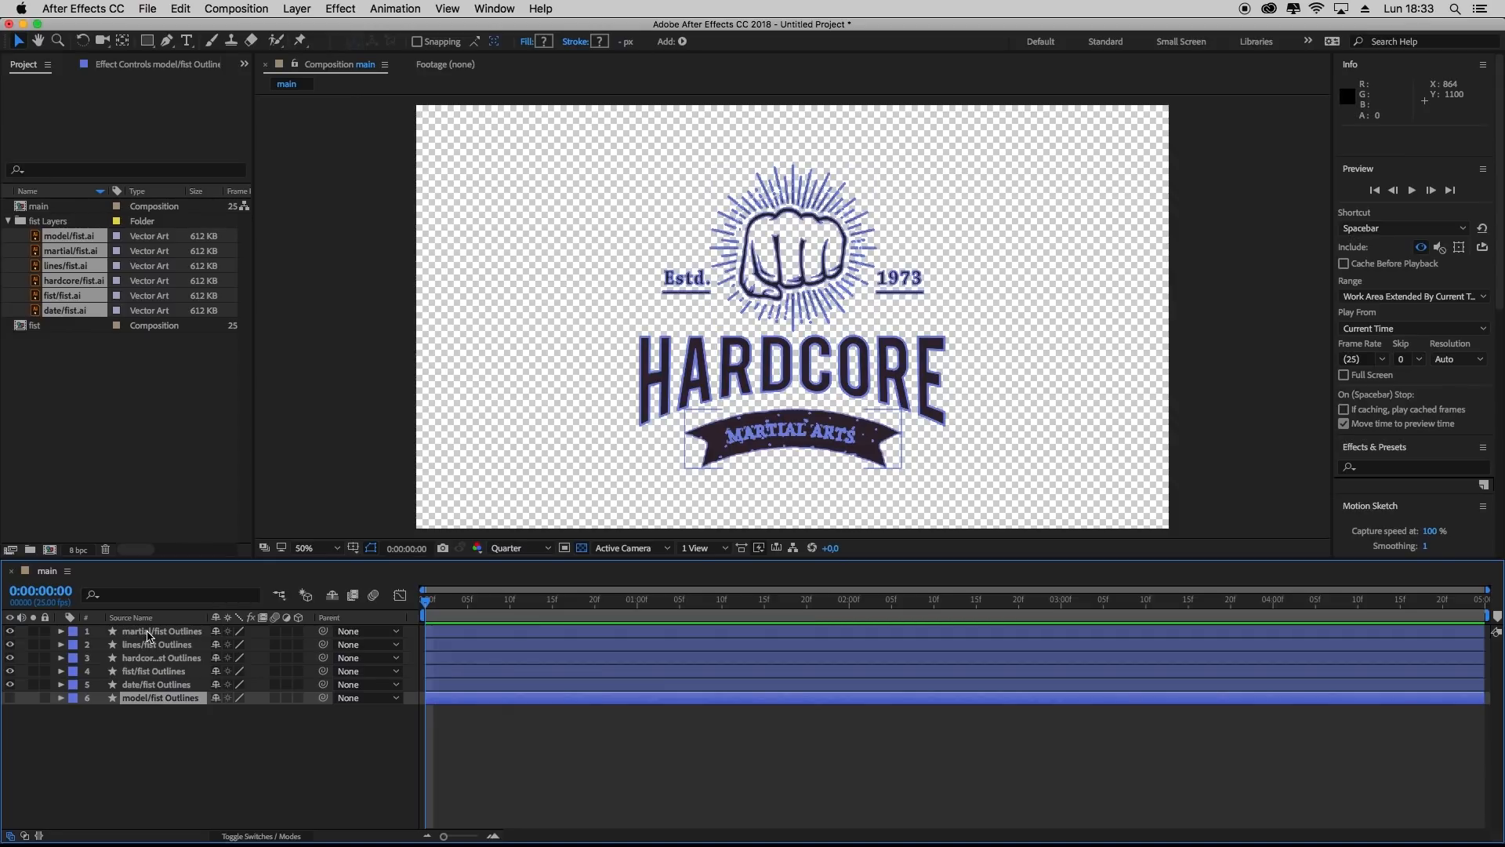
Pre-compose the martial/fist Outlines layer under its default name with Open New Composition disabled
left_click(149, 633)
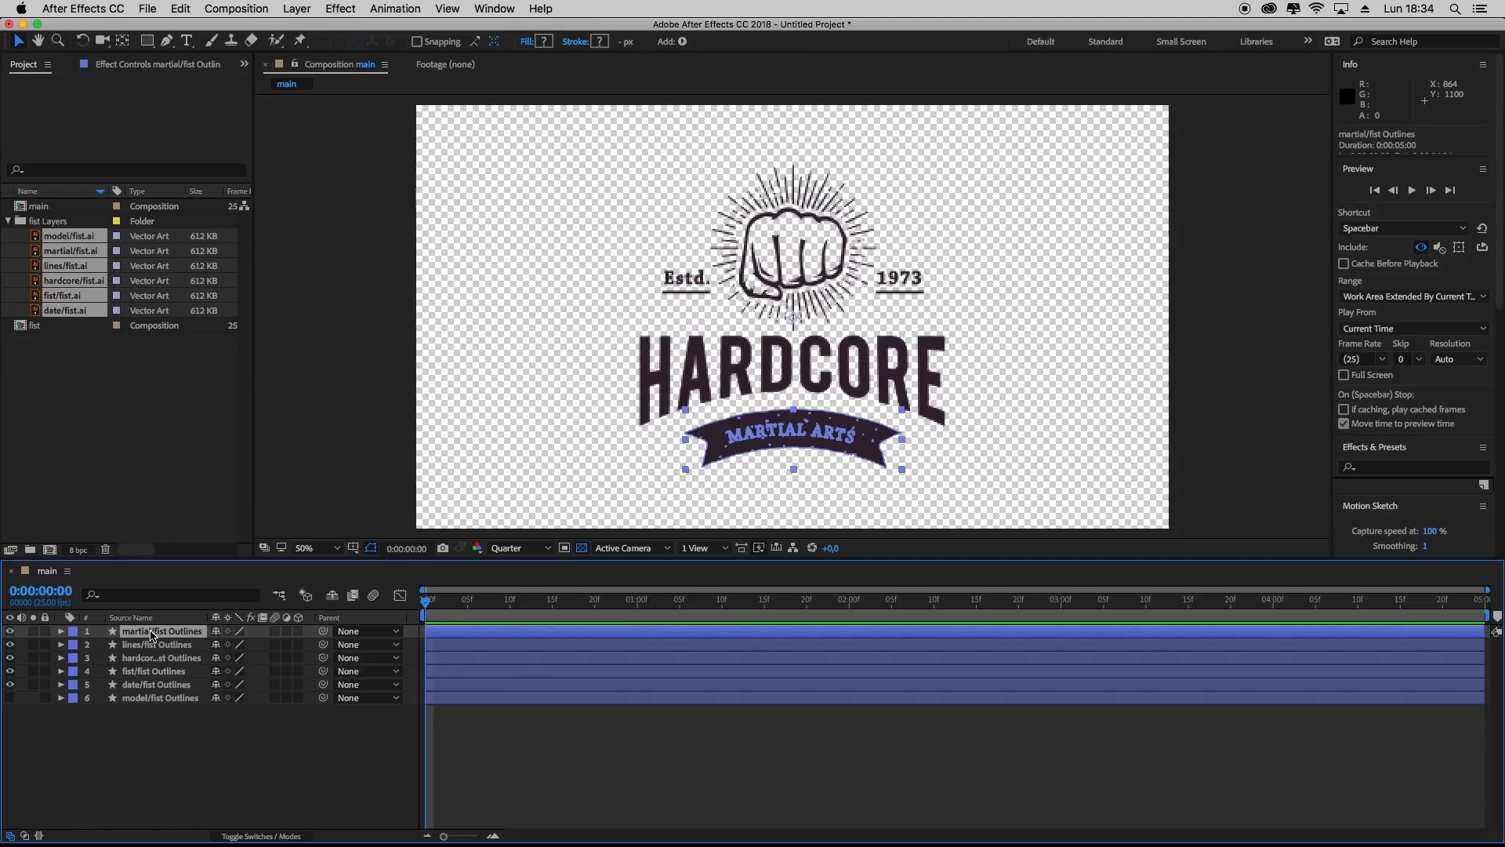
key("super+shift+c")
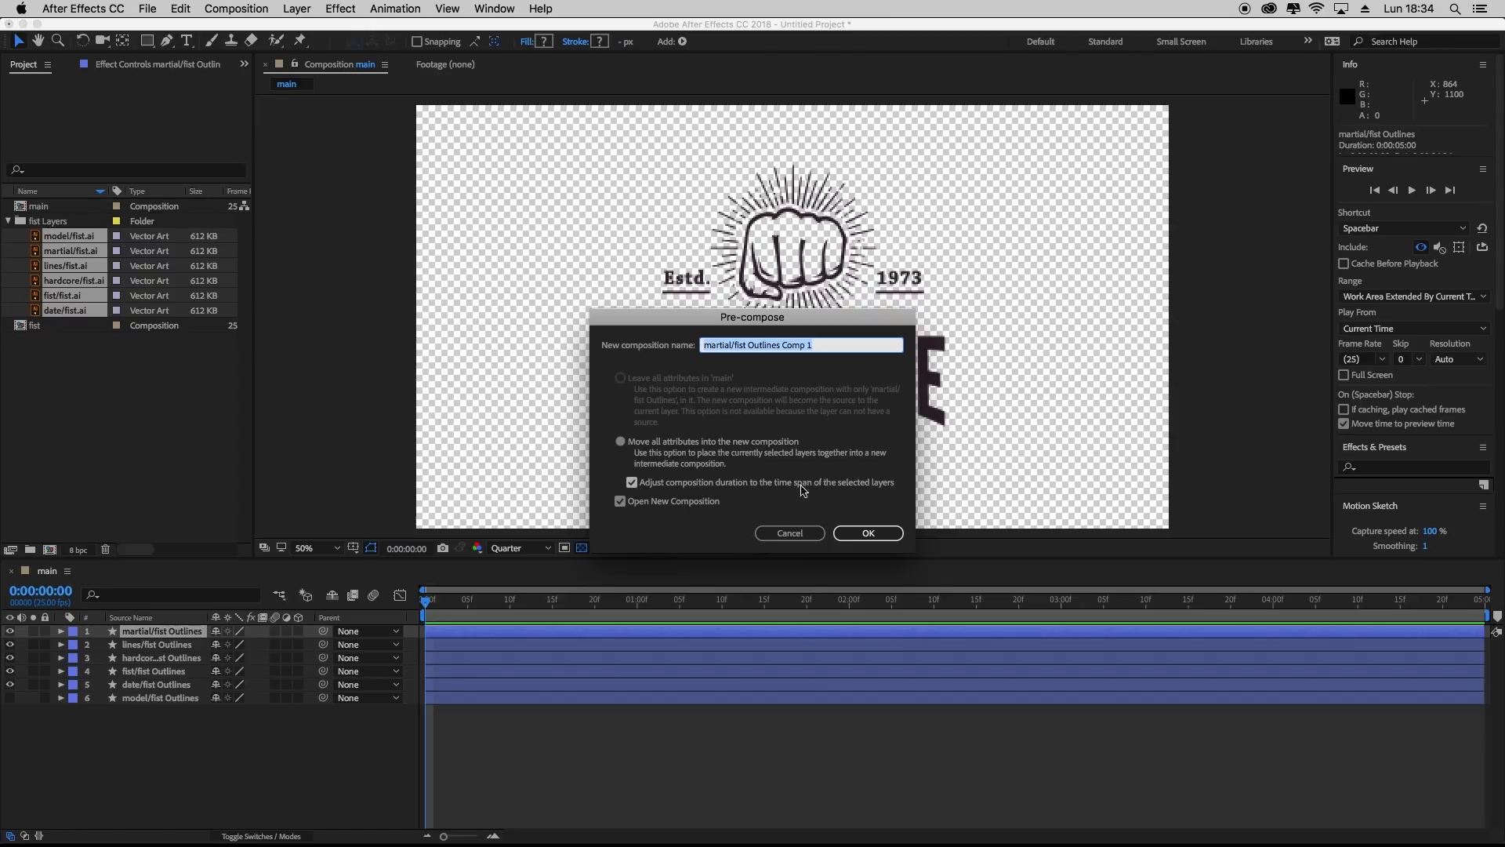
left_click(620, 503)
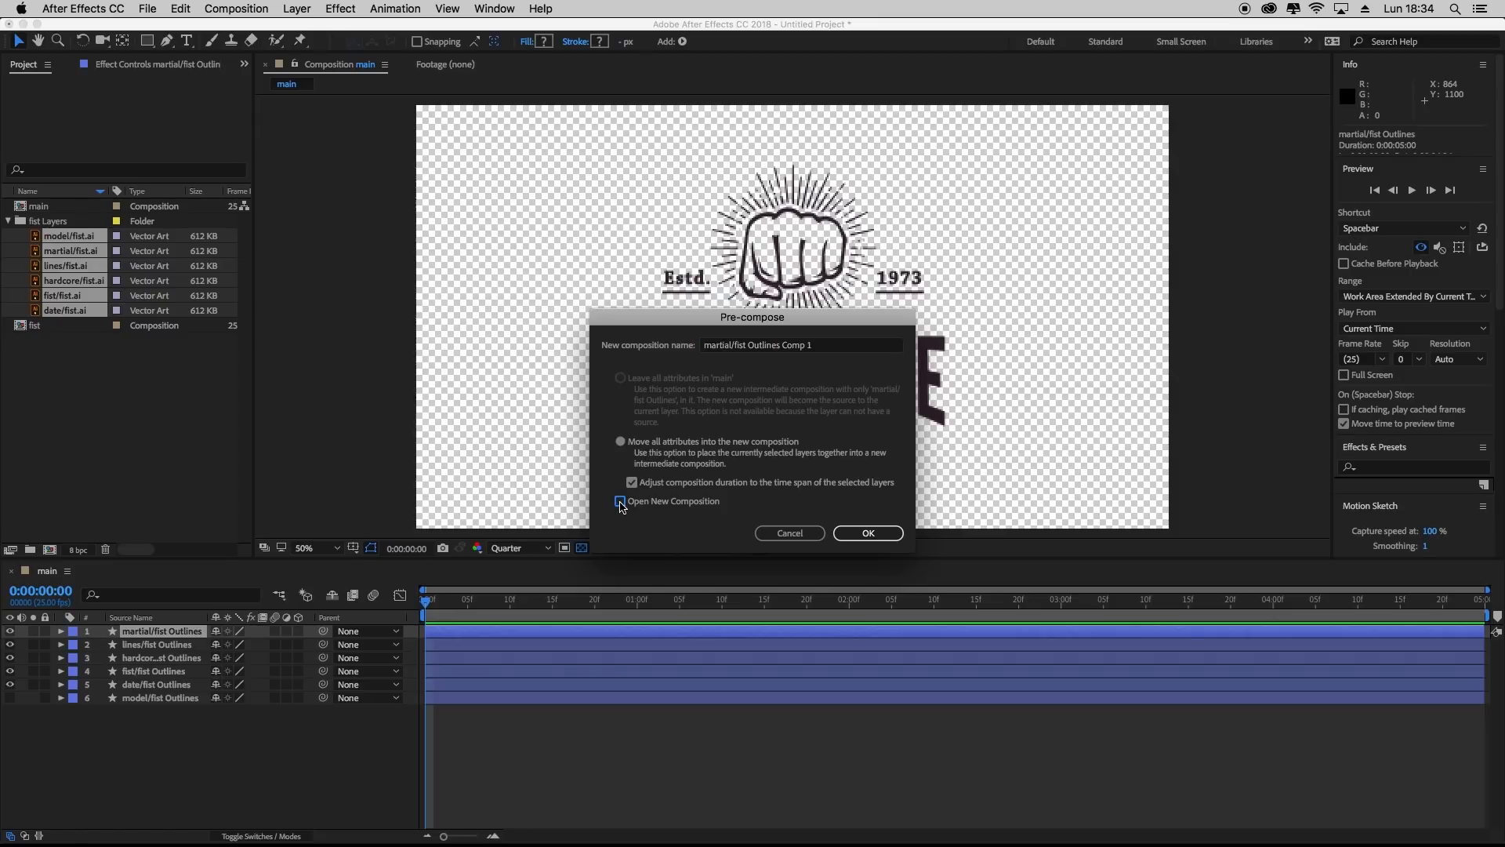
left_click(868, 534)
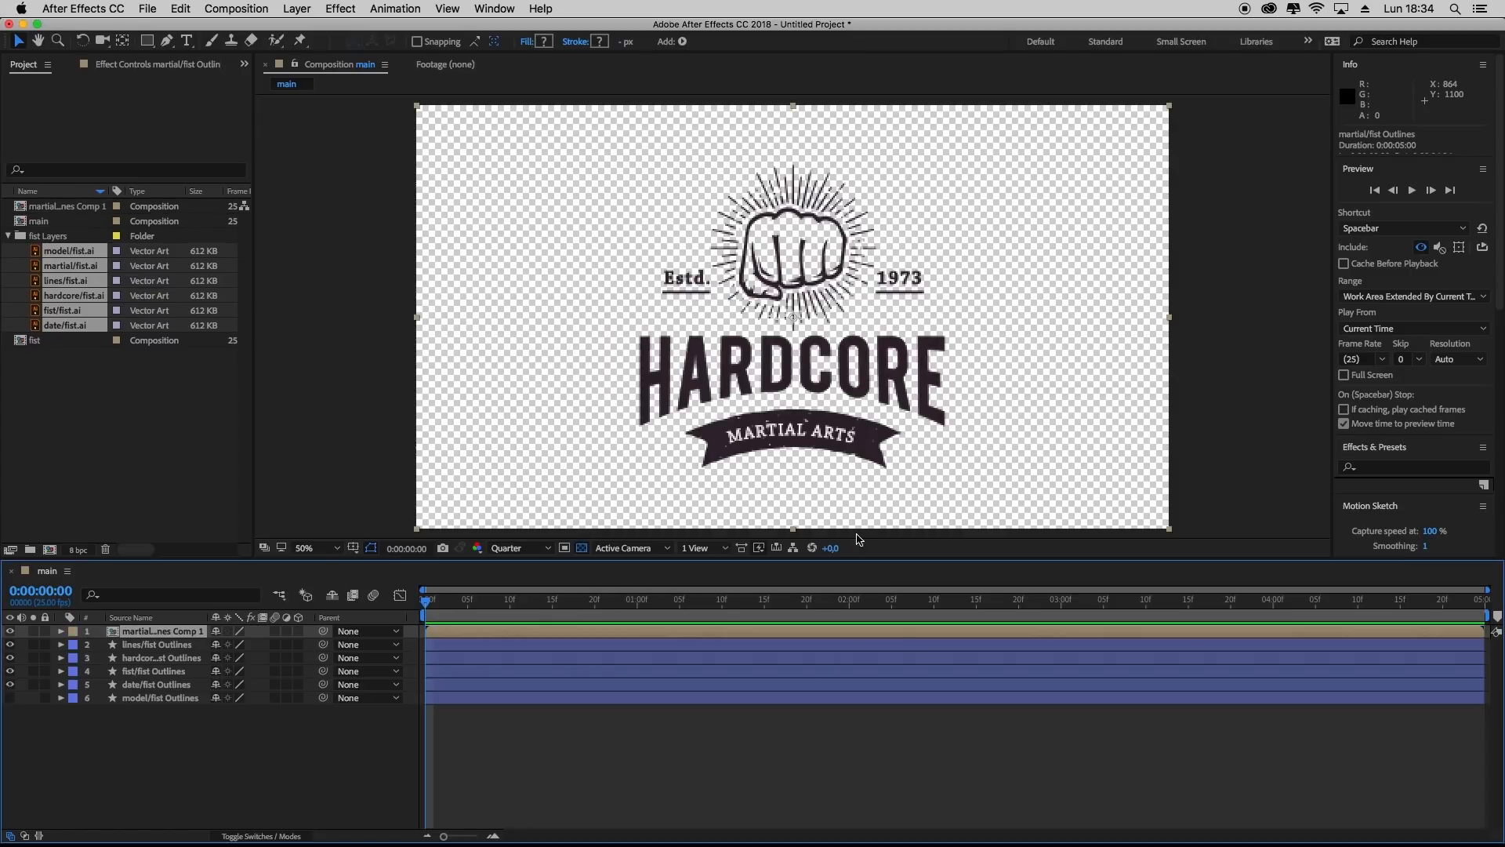
Pre-compose the lines/fist Outlines and hardcore/fist Outlines layers separately, using their default composition names
left_click(147, 646)
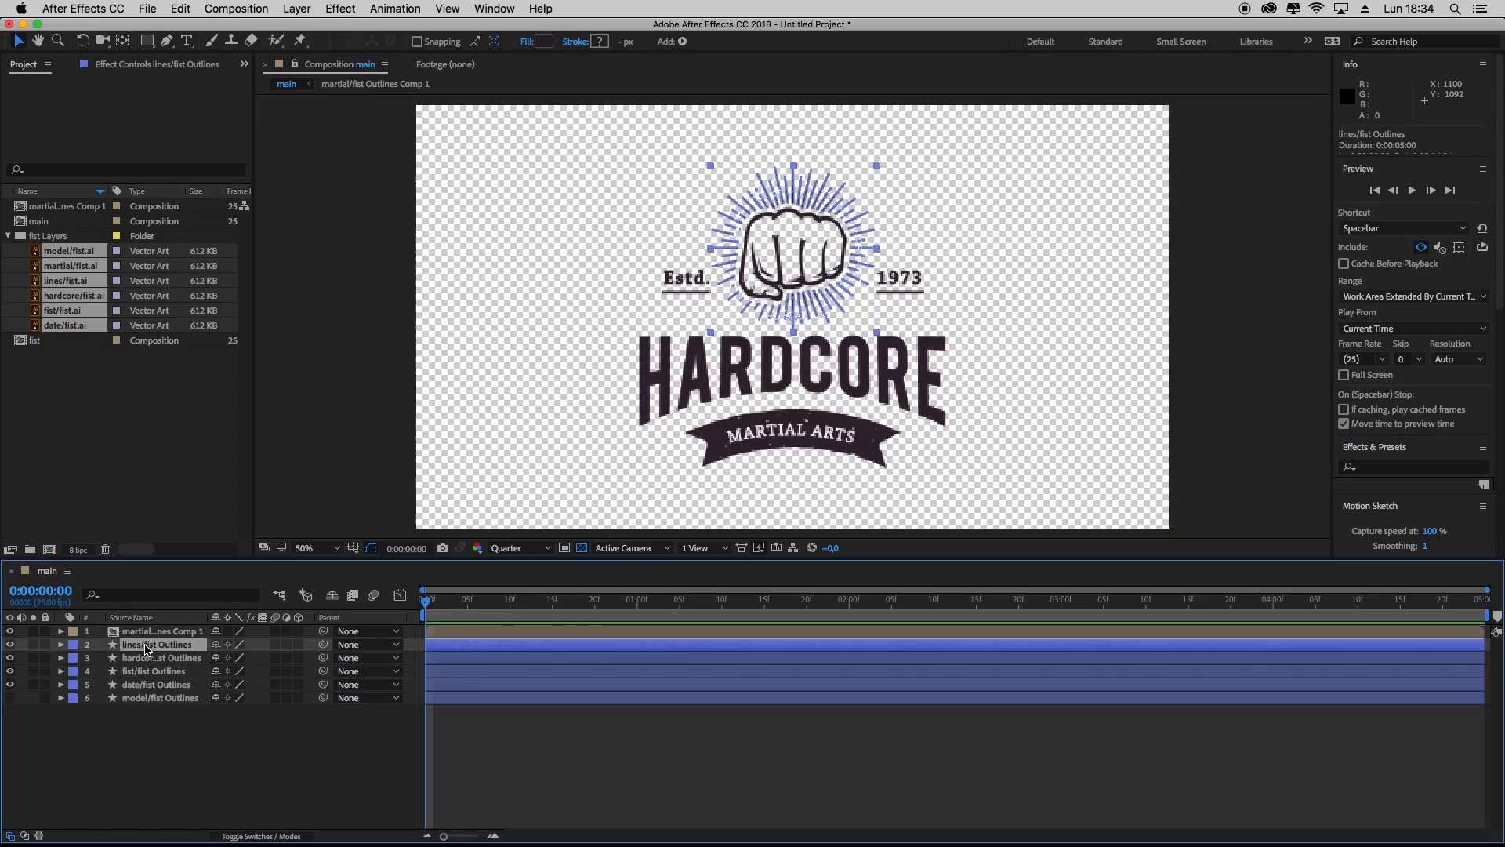
key("super+shift+c")
left_click(868, 534)
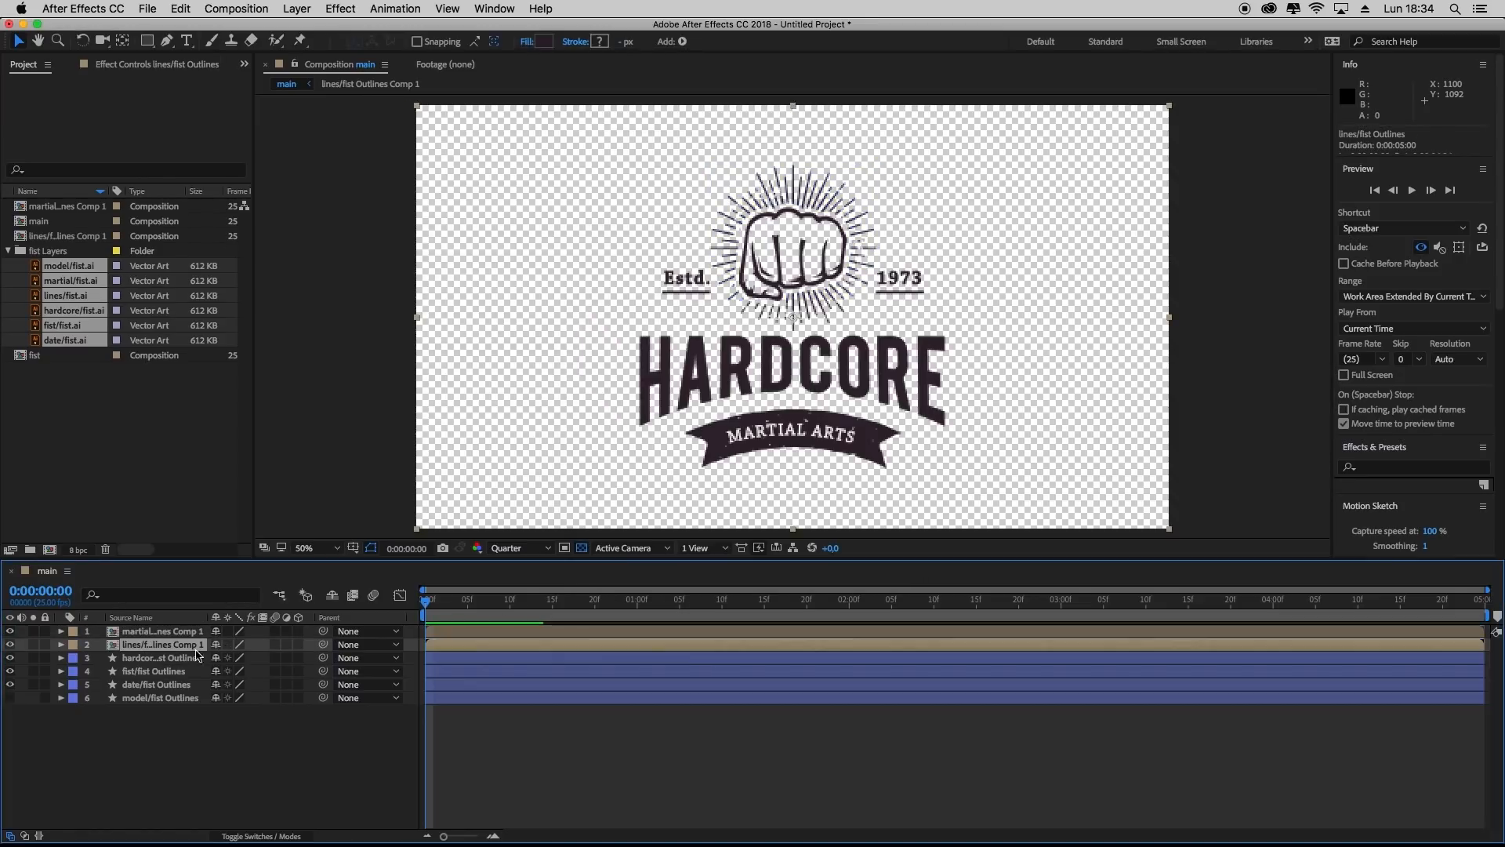
left_click(196, 657)
key("super+shift+c")
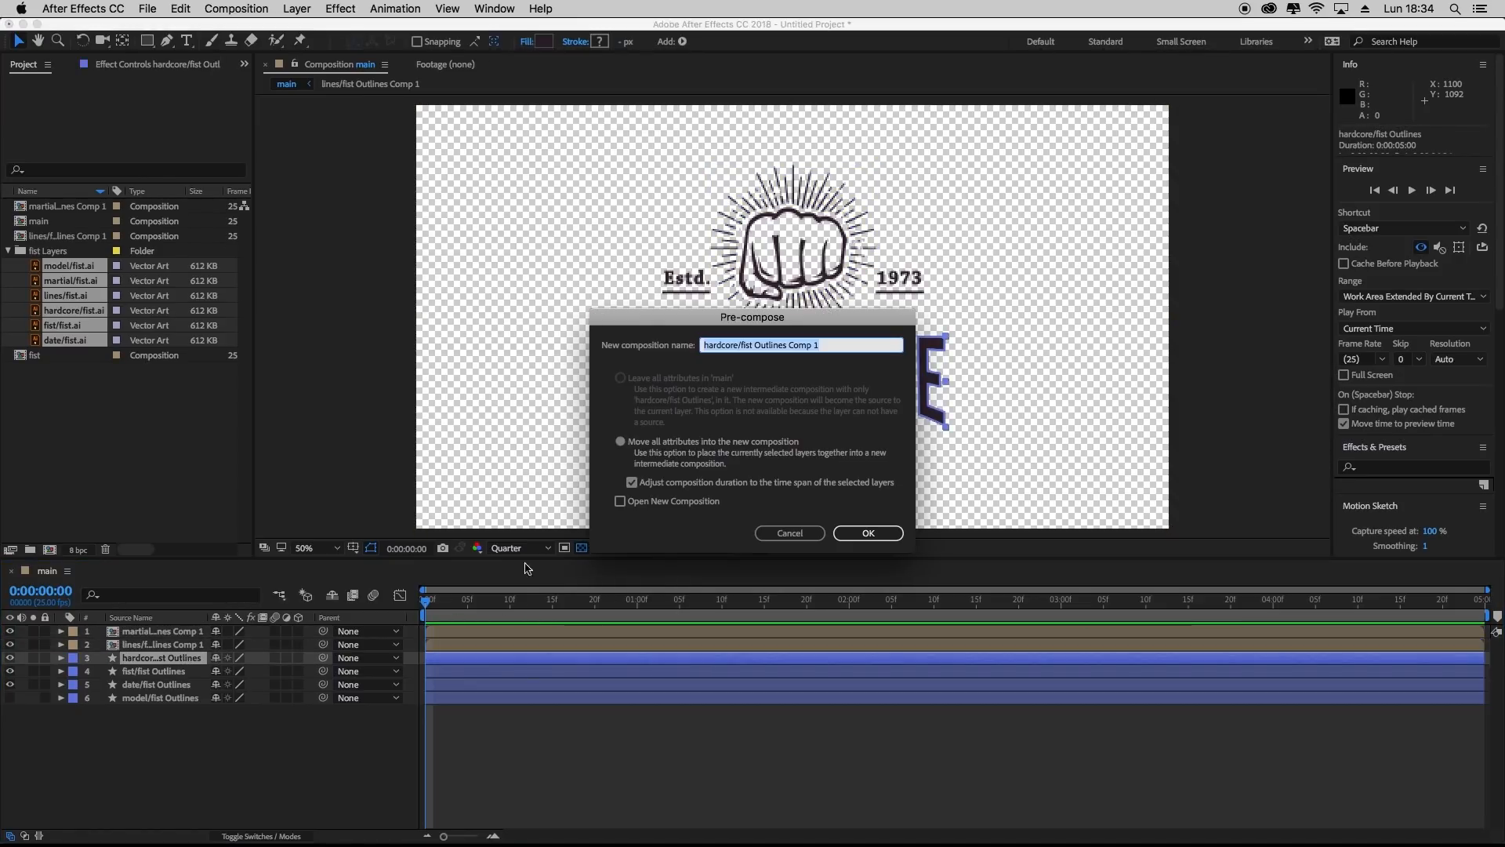
left_click(868, 534)
Pre-compose the fist/fist Outlines and date/fist Outlines layers separately, using their default composition names
left_click(157, 672)
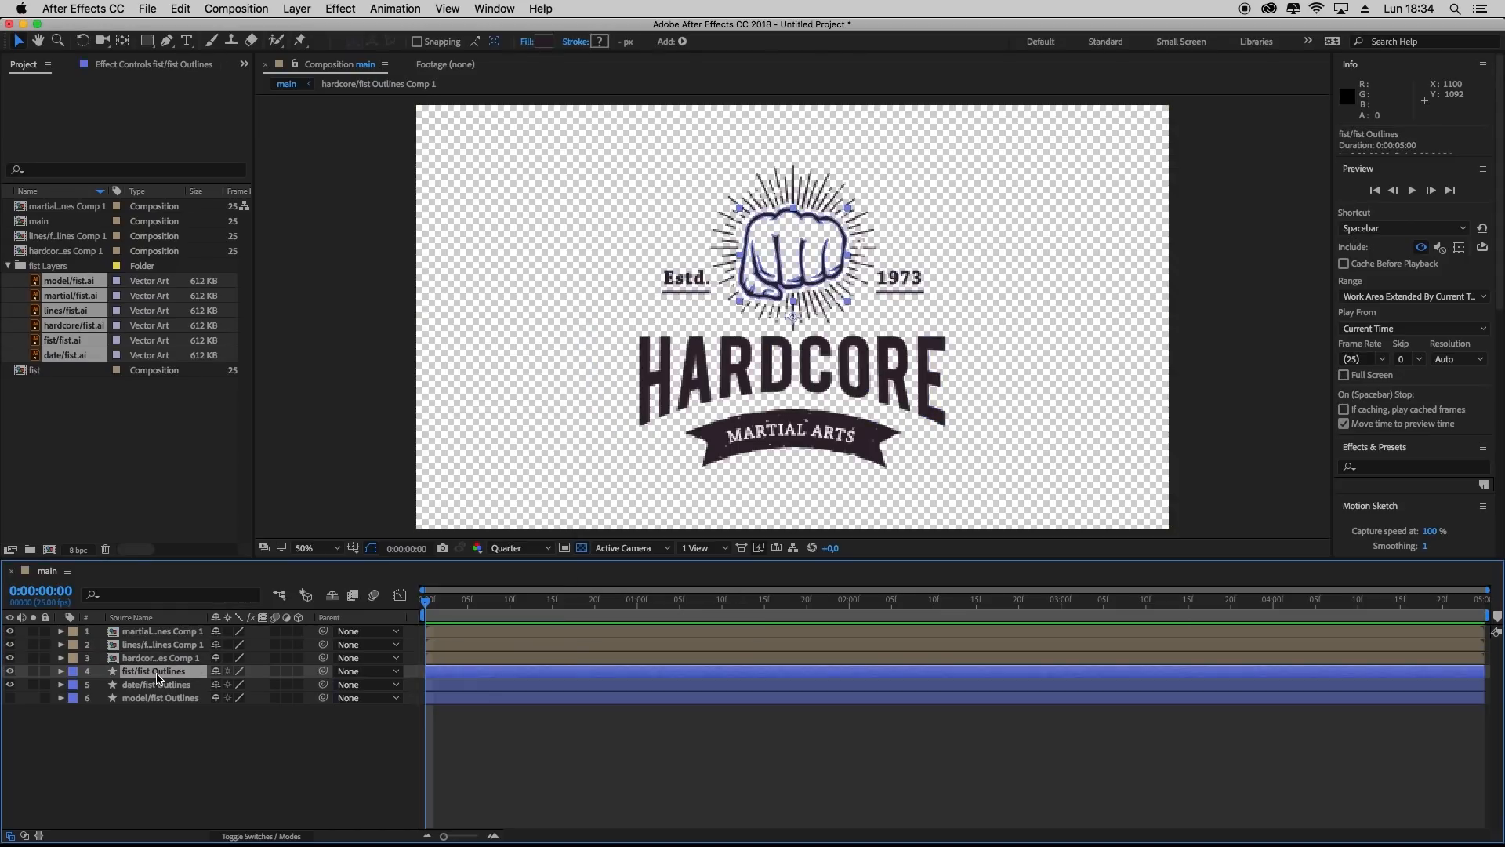
key("super+shift+c")
left_click(863, 534)
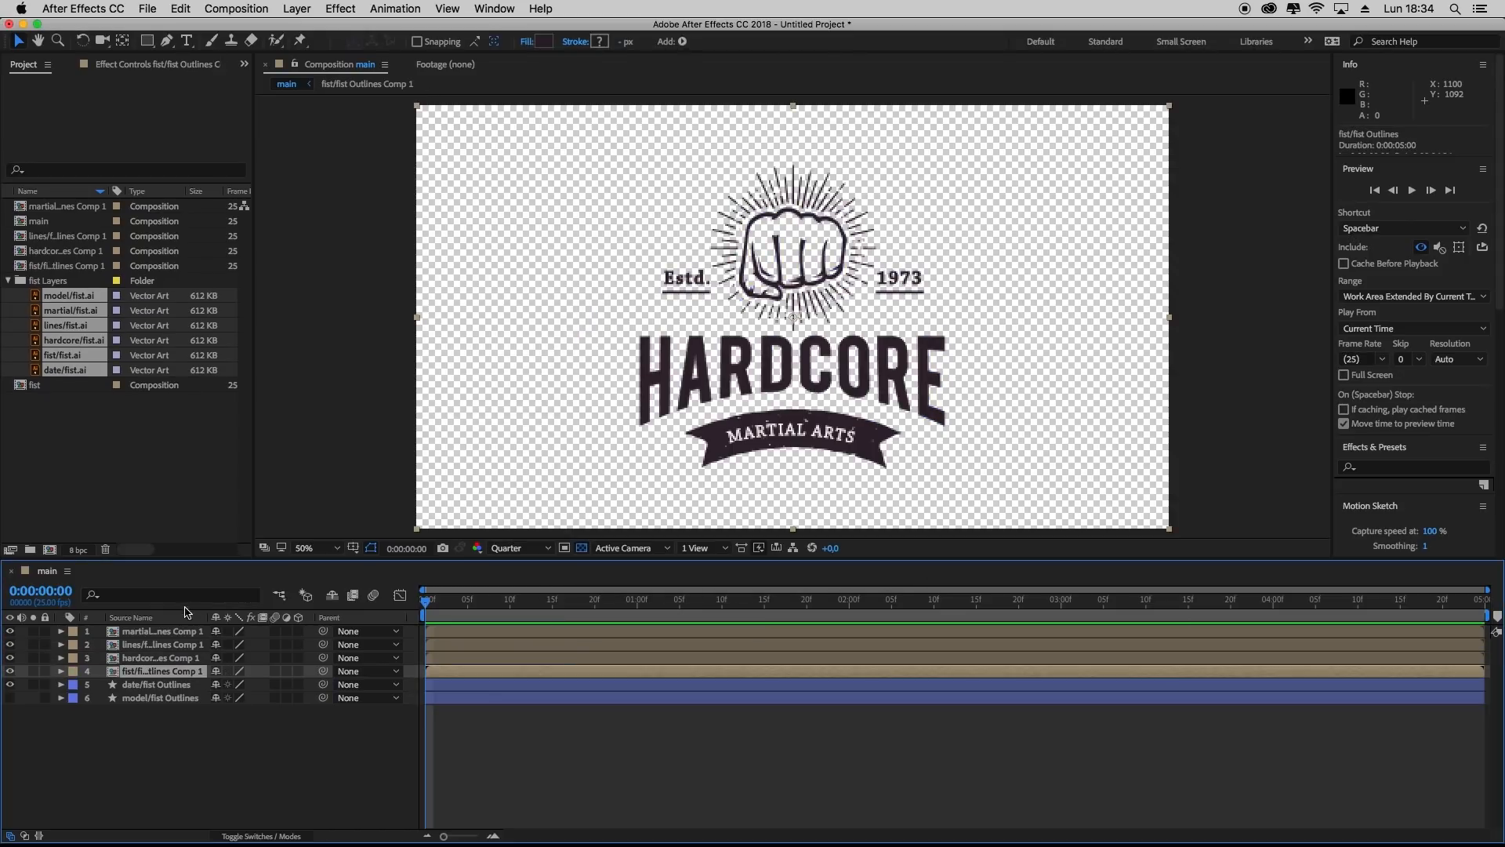
left_click(174, 686)
key("super+shift+c")
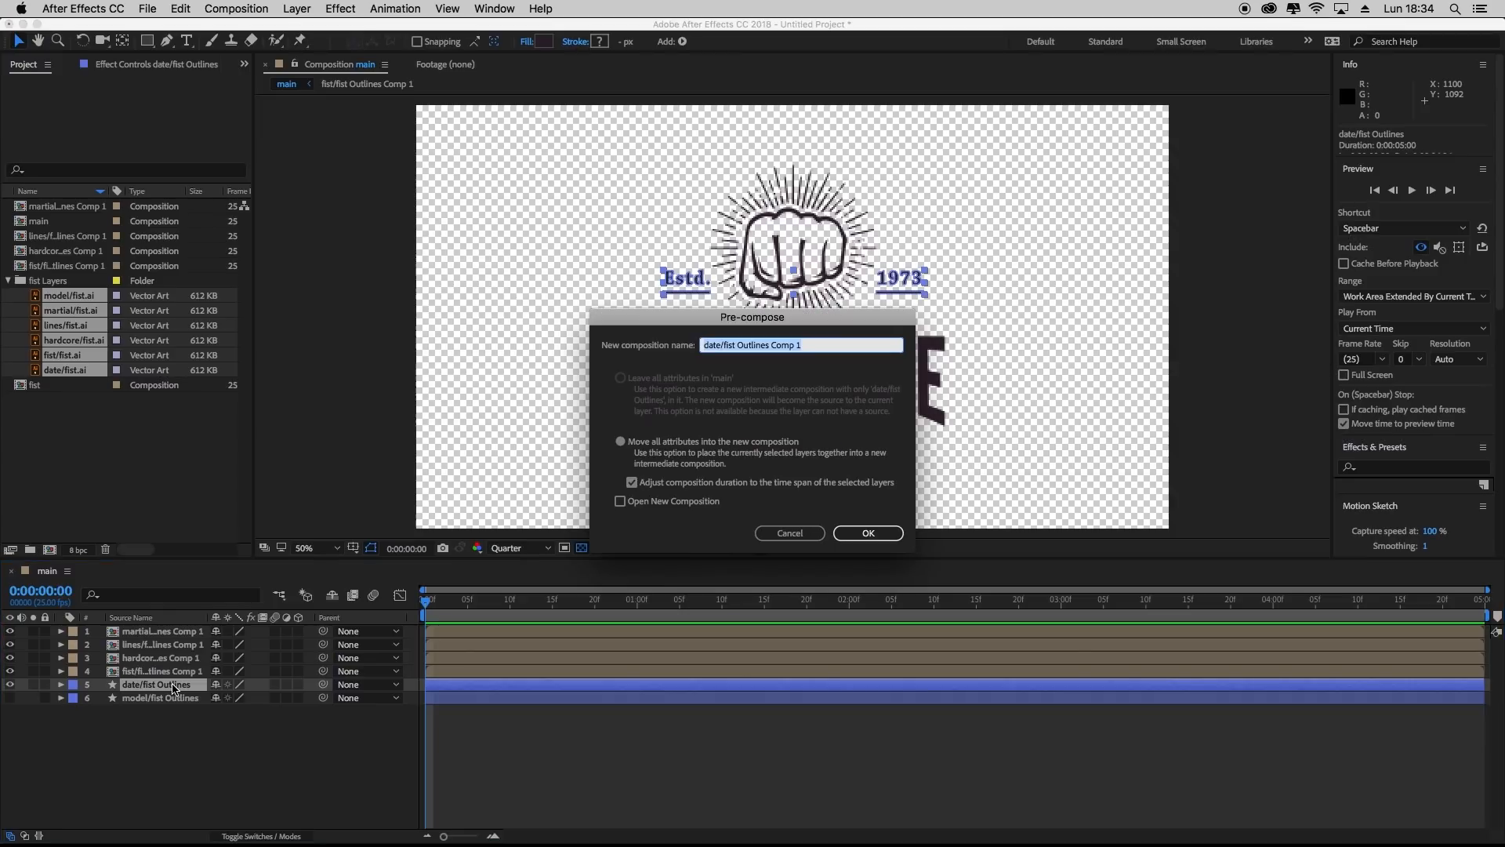
key("Return")
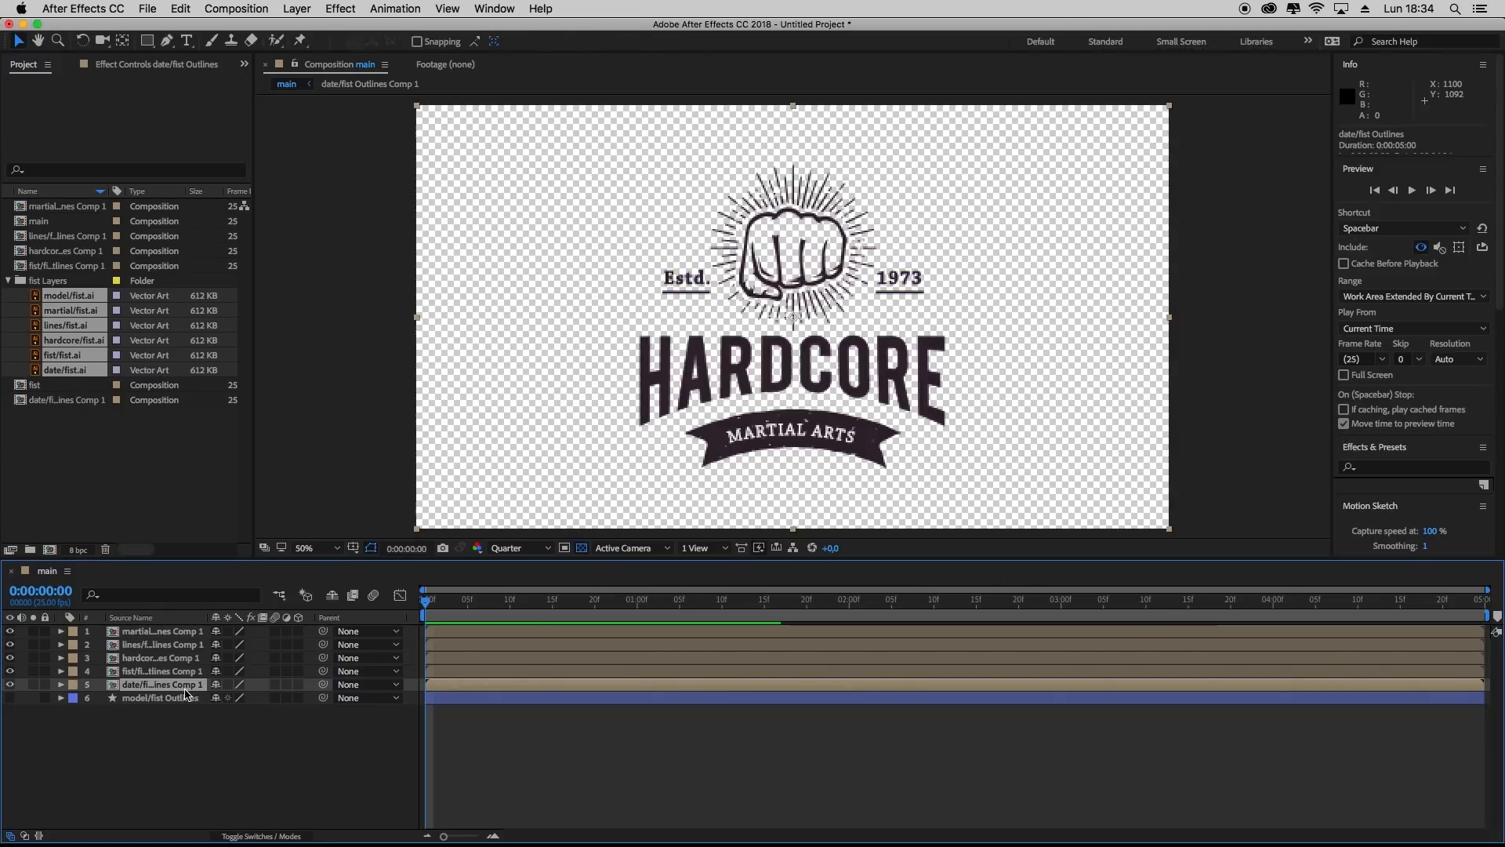
Pre-compose the hidden model/fist Outlines layer under its default name and deselect all layers
left_click(174, 698)
key("super+shift+c")
left_click(865, 528)
left_click(206, 777)
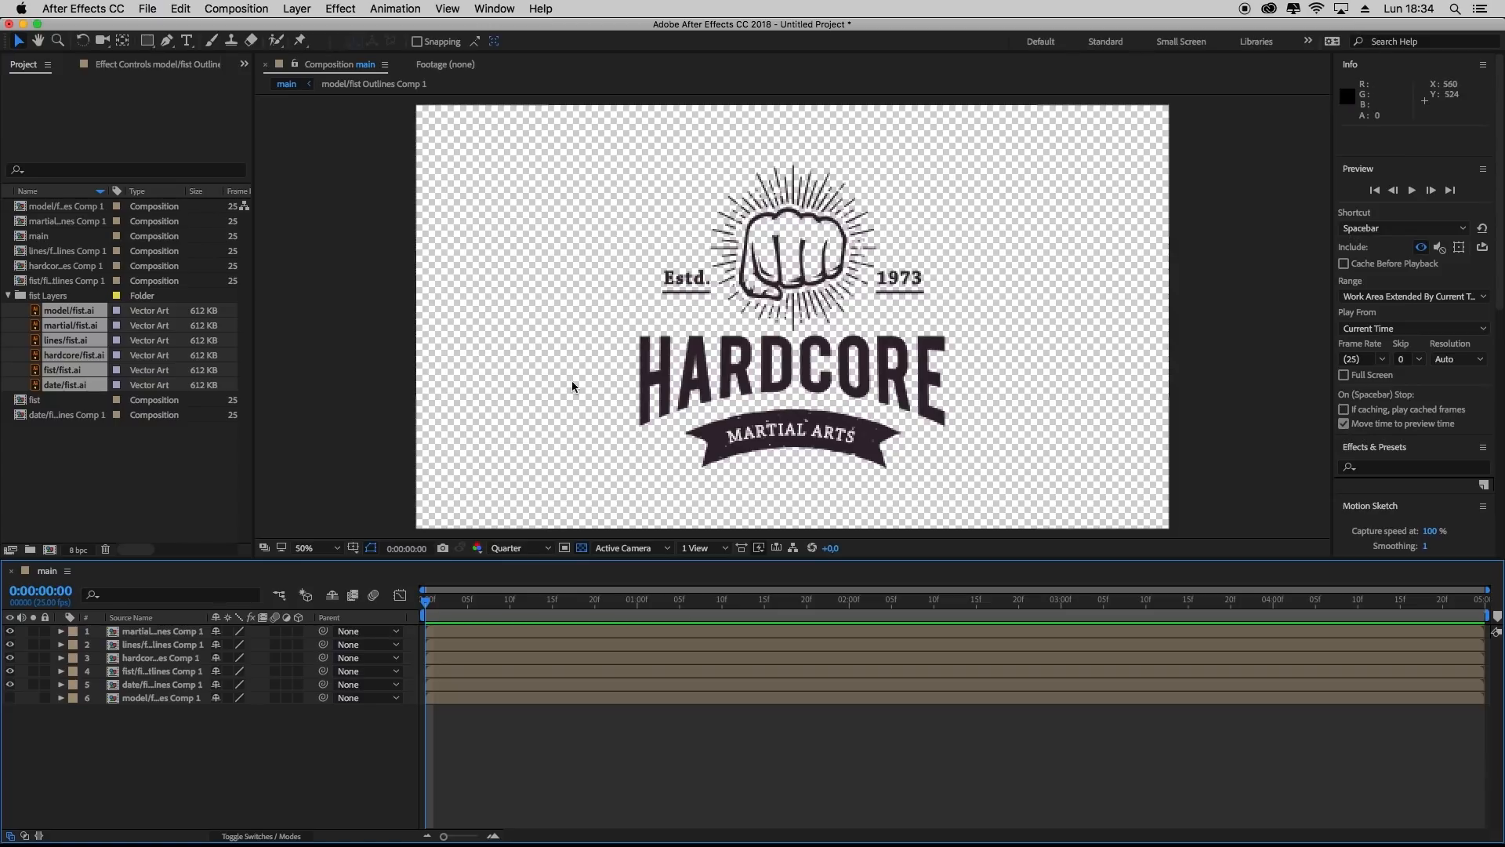
Open the date/fist Outlines Comp 1 precomposition from main for editing
double_click(153, 687)
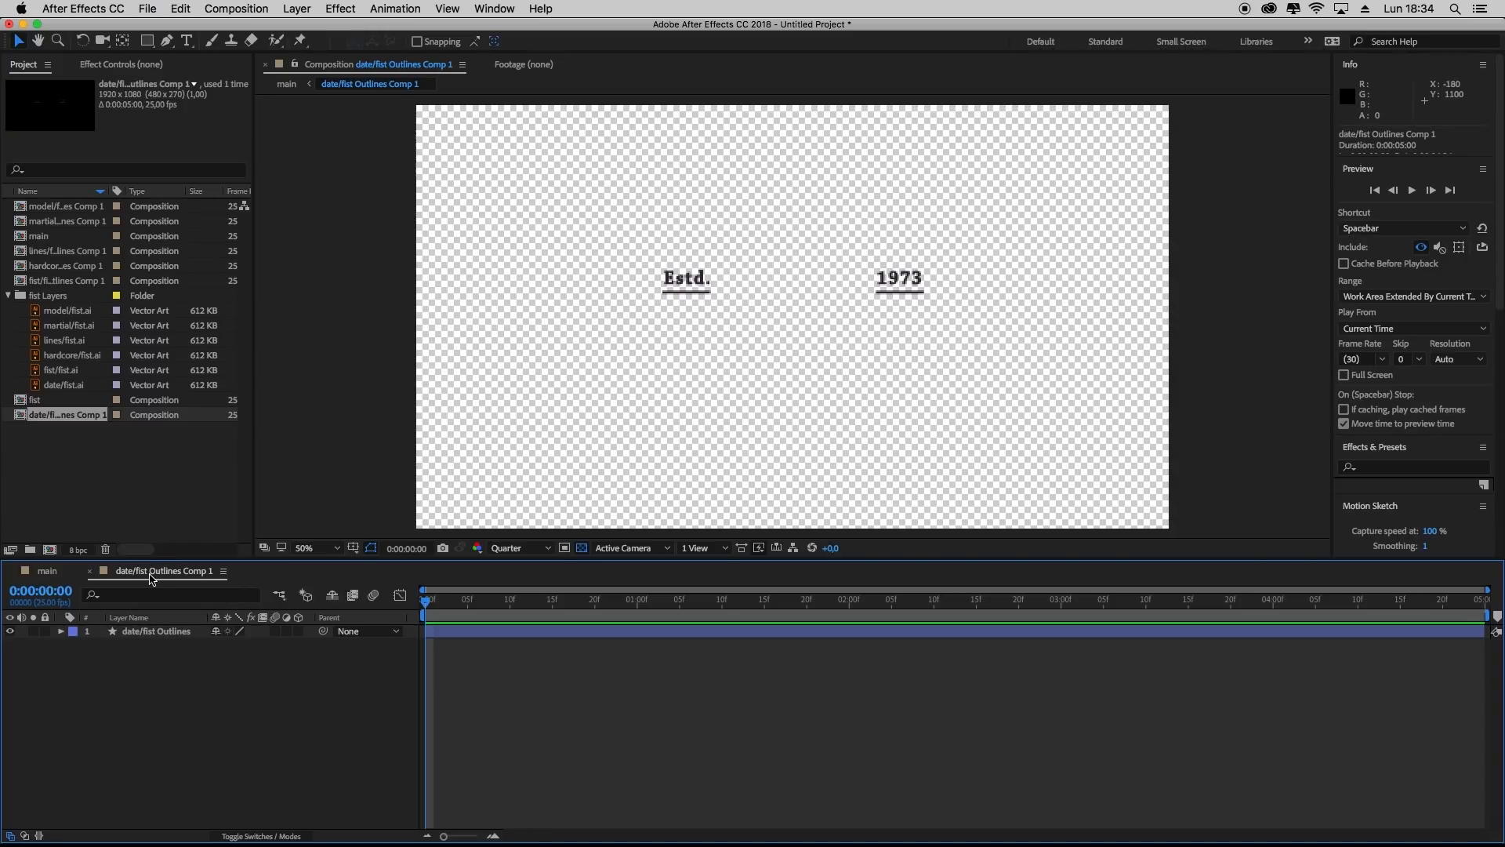
left_click(42, 576)
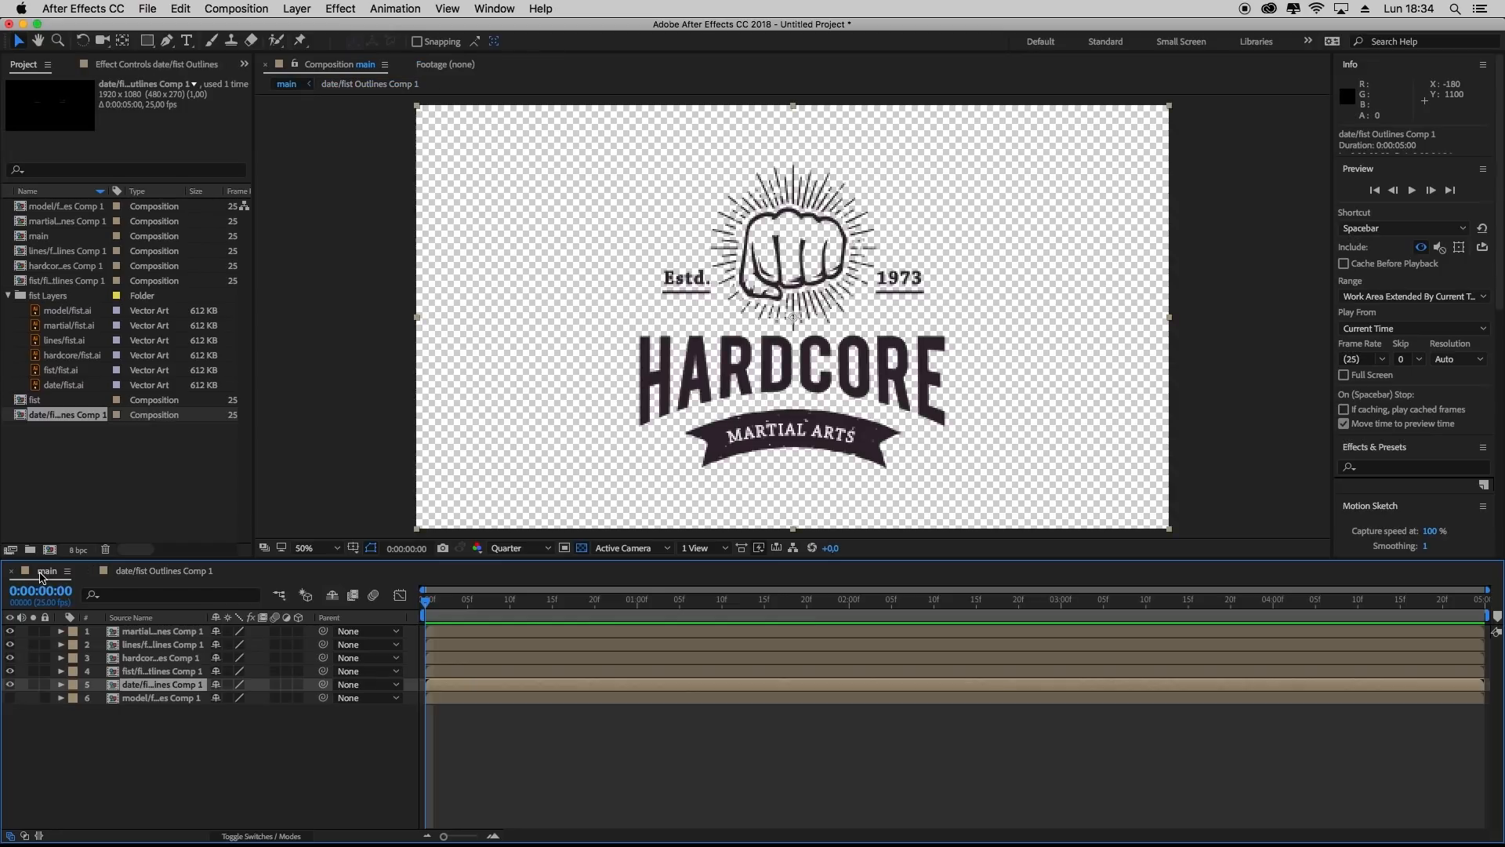
left_click(147, 571)
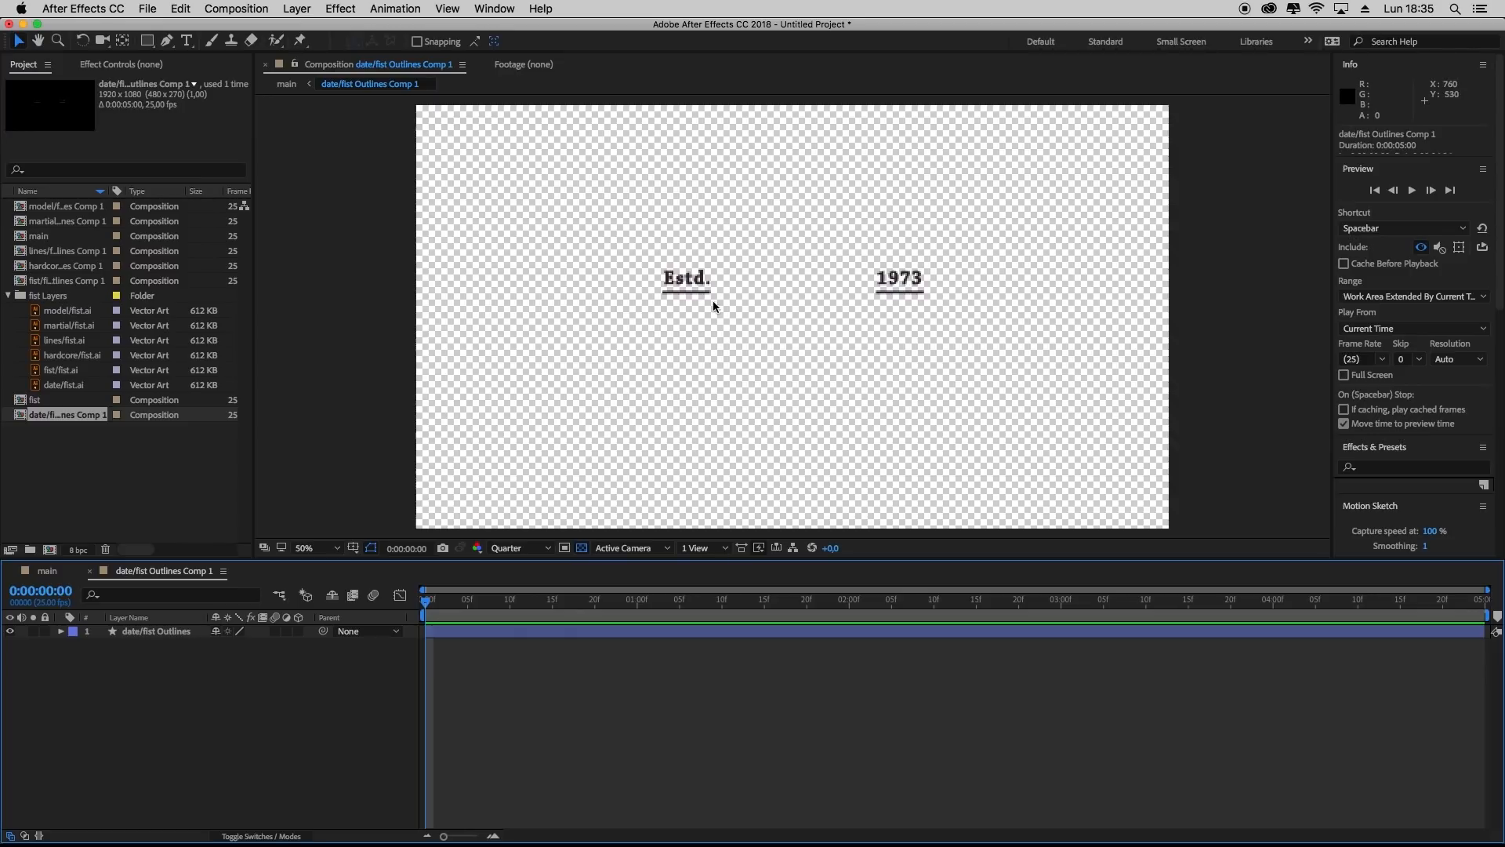
Duplicate the date/fist Outlines layer three times and clear the selection
left_click(156, 635)
left_click(156, 639)
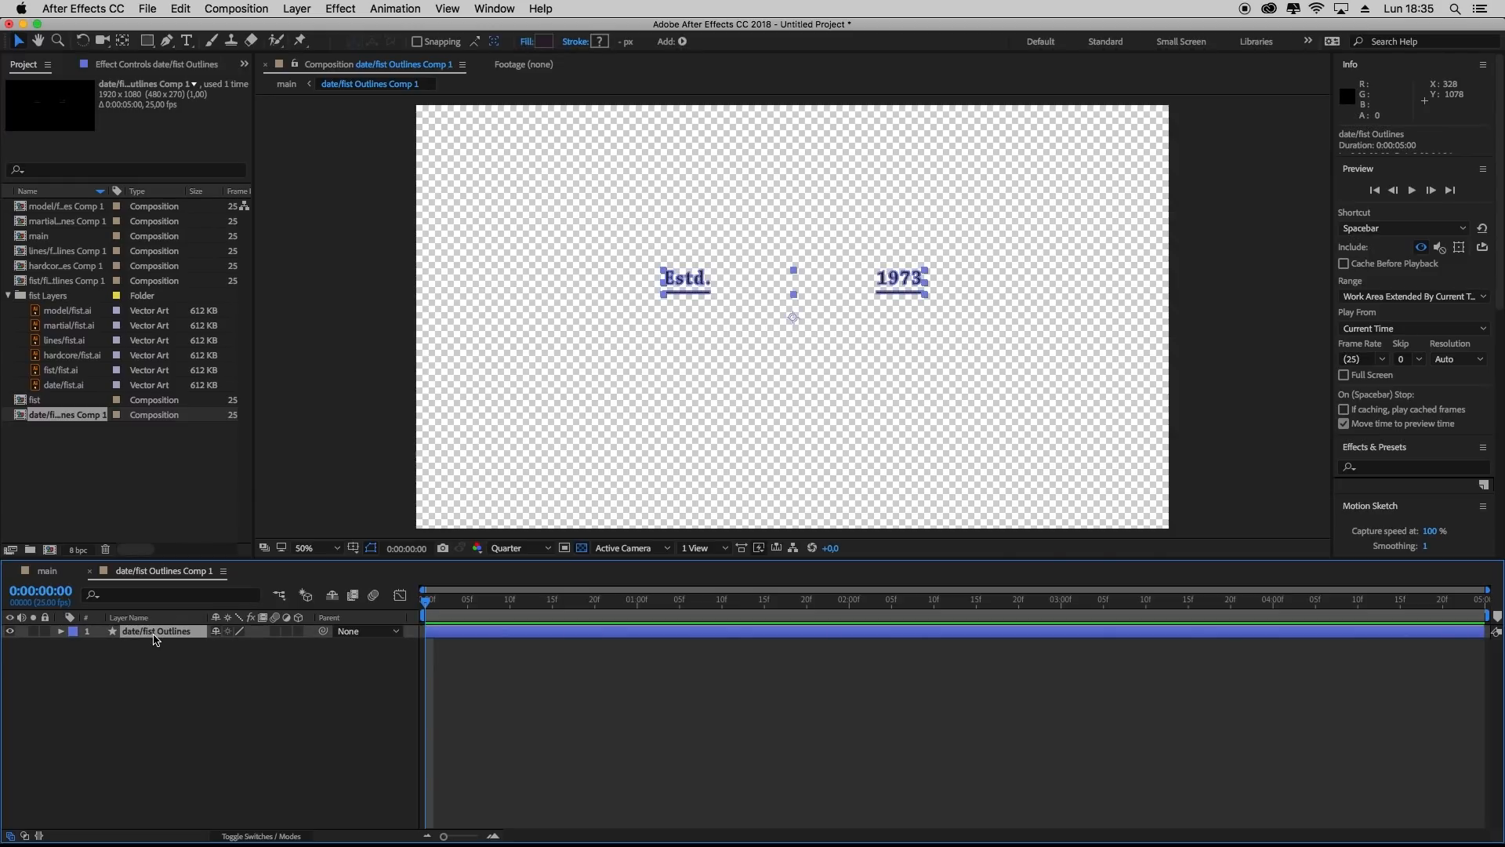
key("super+d")
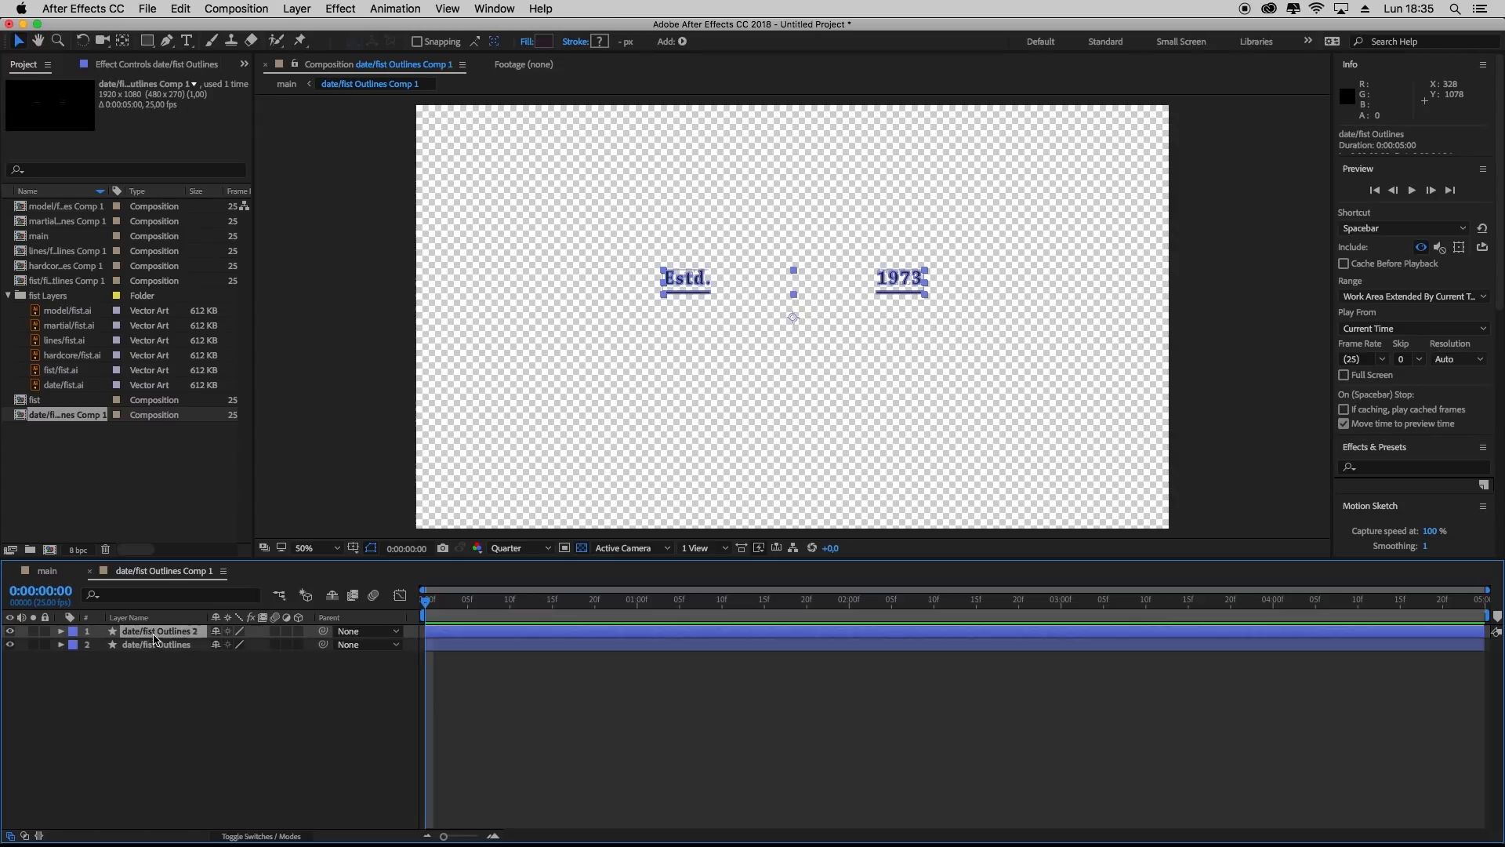
key("super+d")
key("super+d")
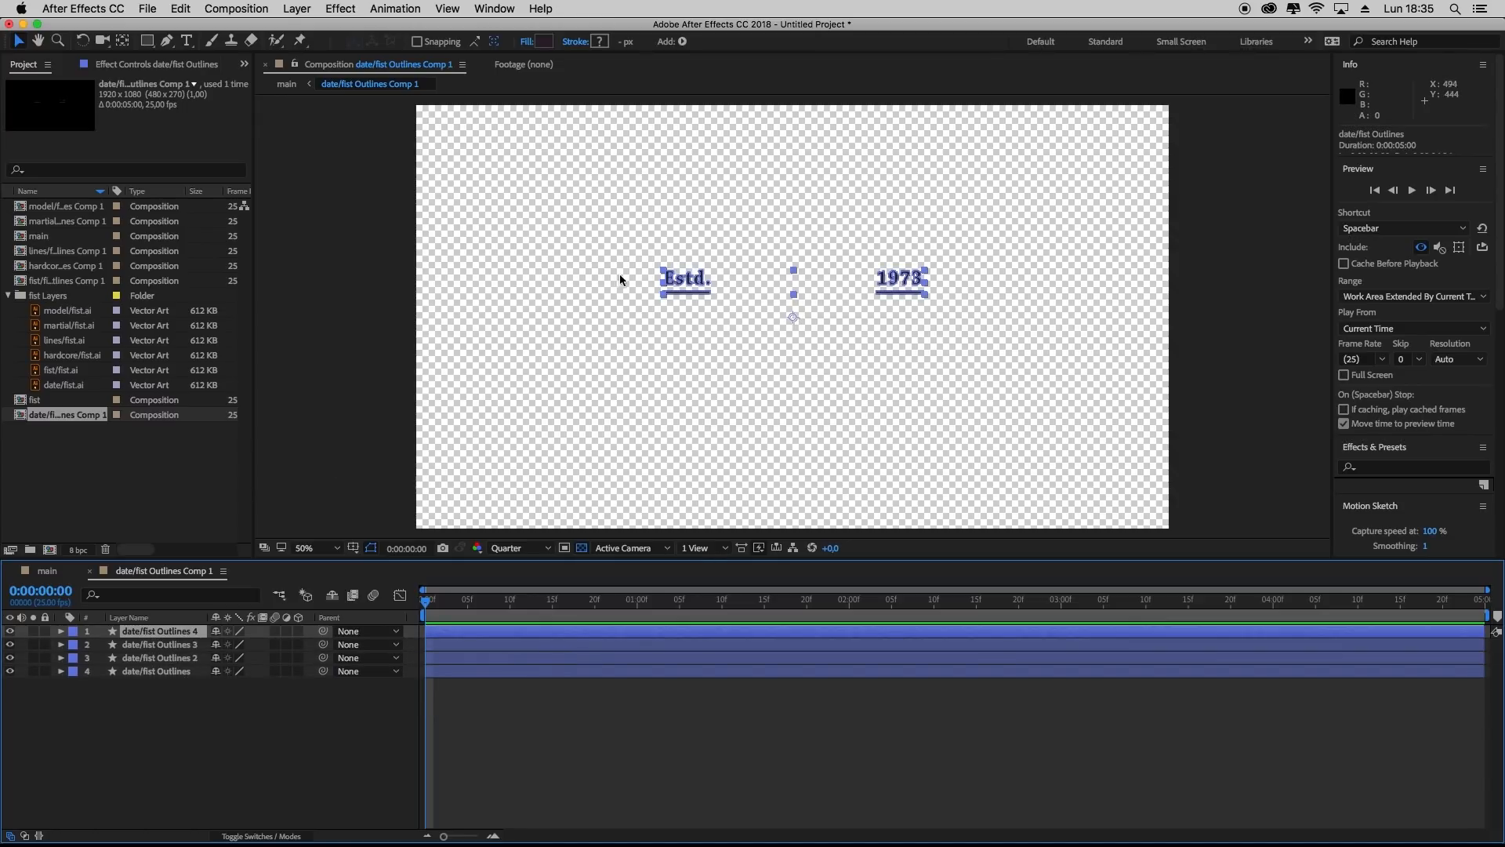
left_click(653, 318)
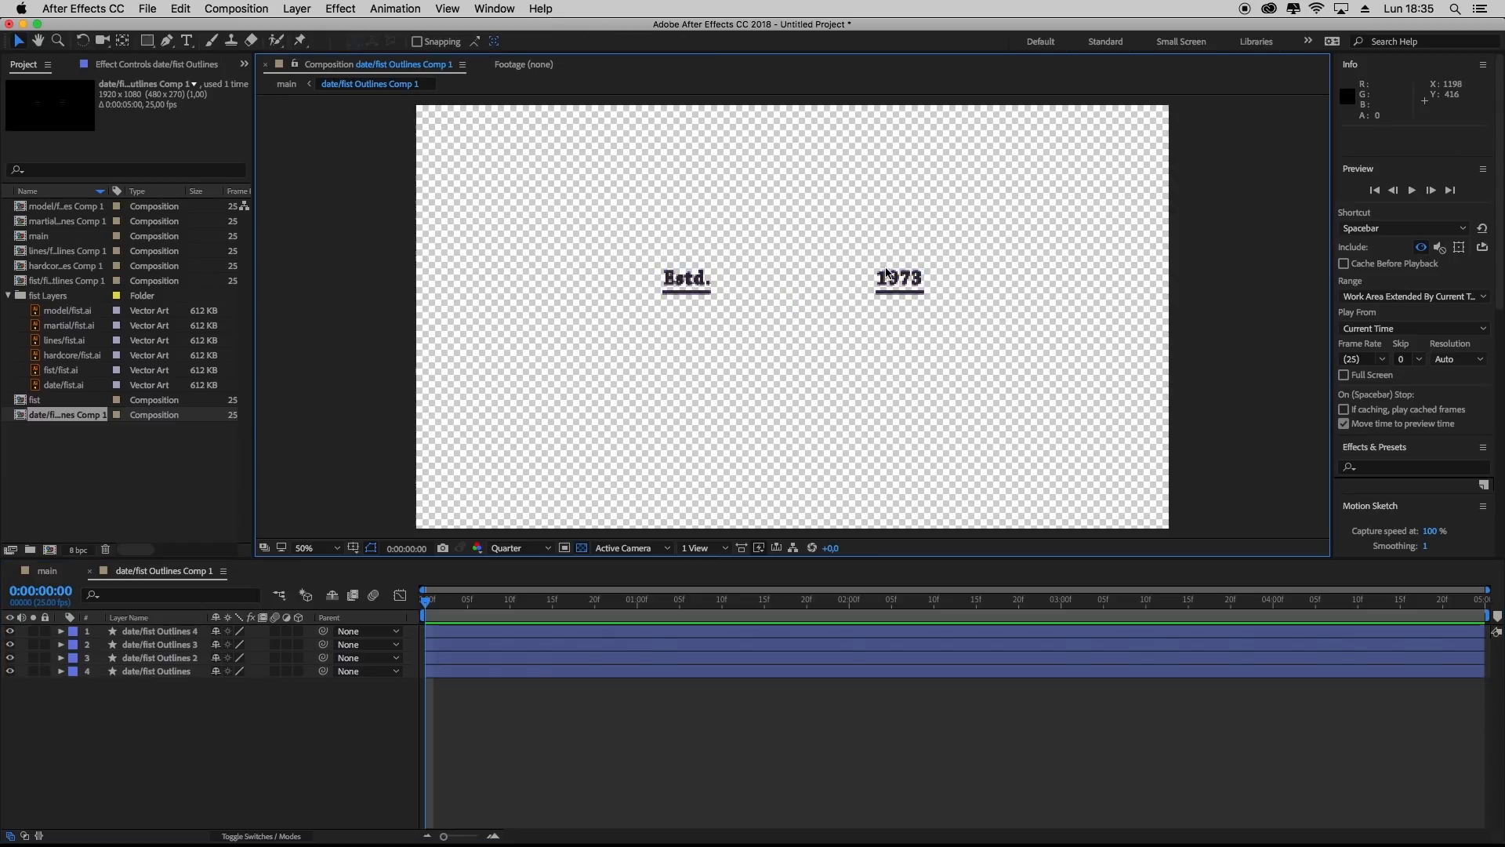
Rename the topmost duplicate, date/fist Outlines 4, as Estd. and select the layer beneath it
left_click(167, 637)
key("Return")
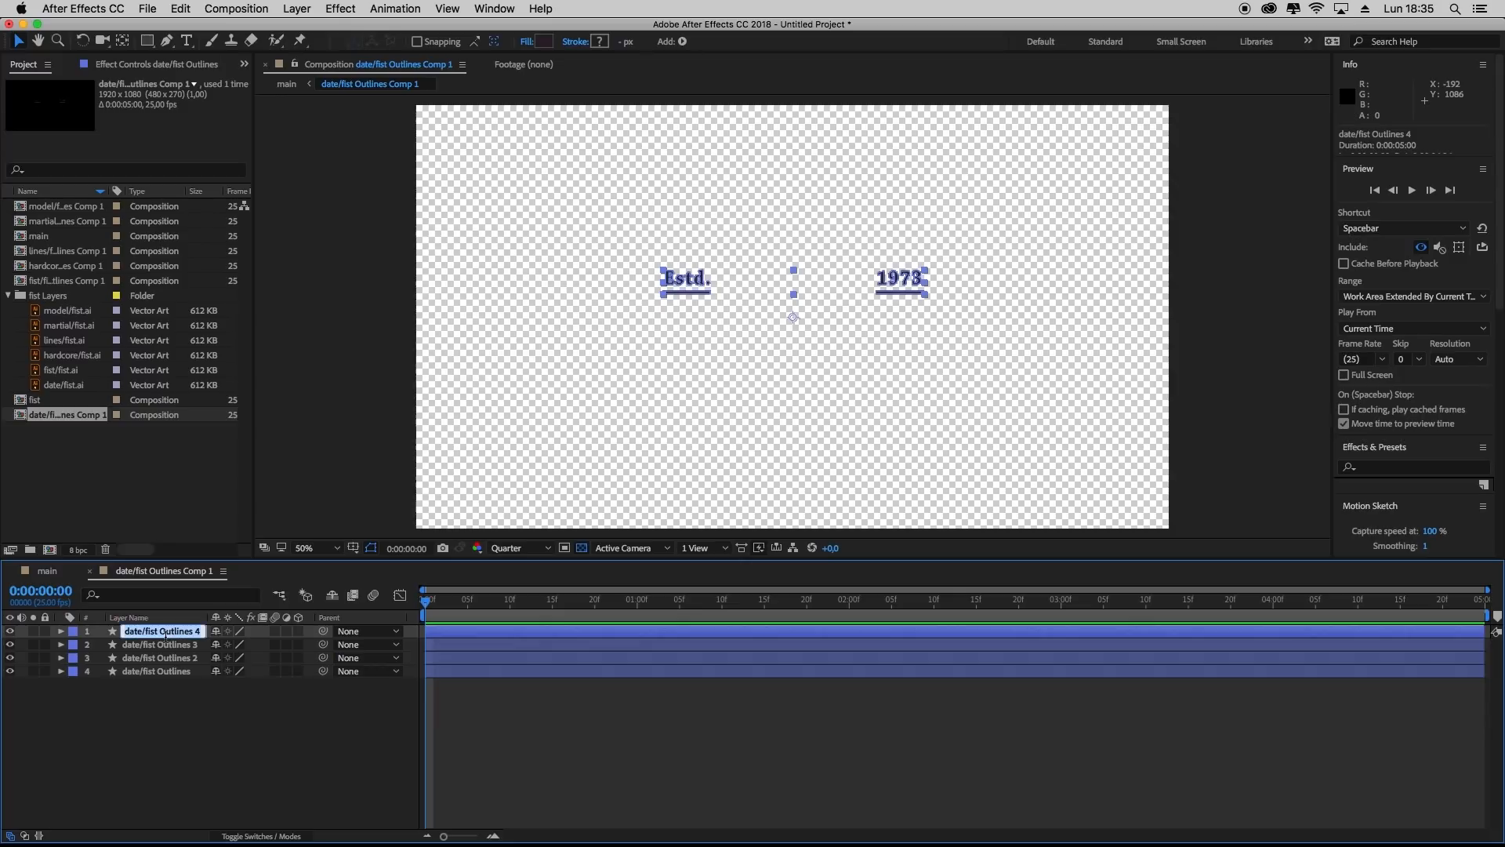
type("Estd.")
left_click(157, 645)
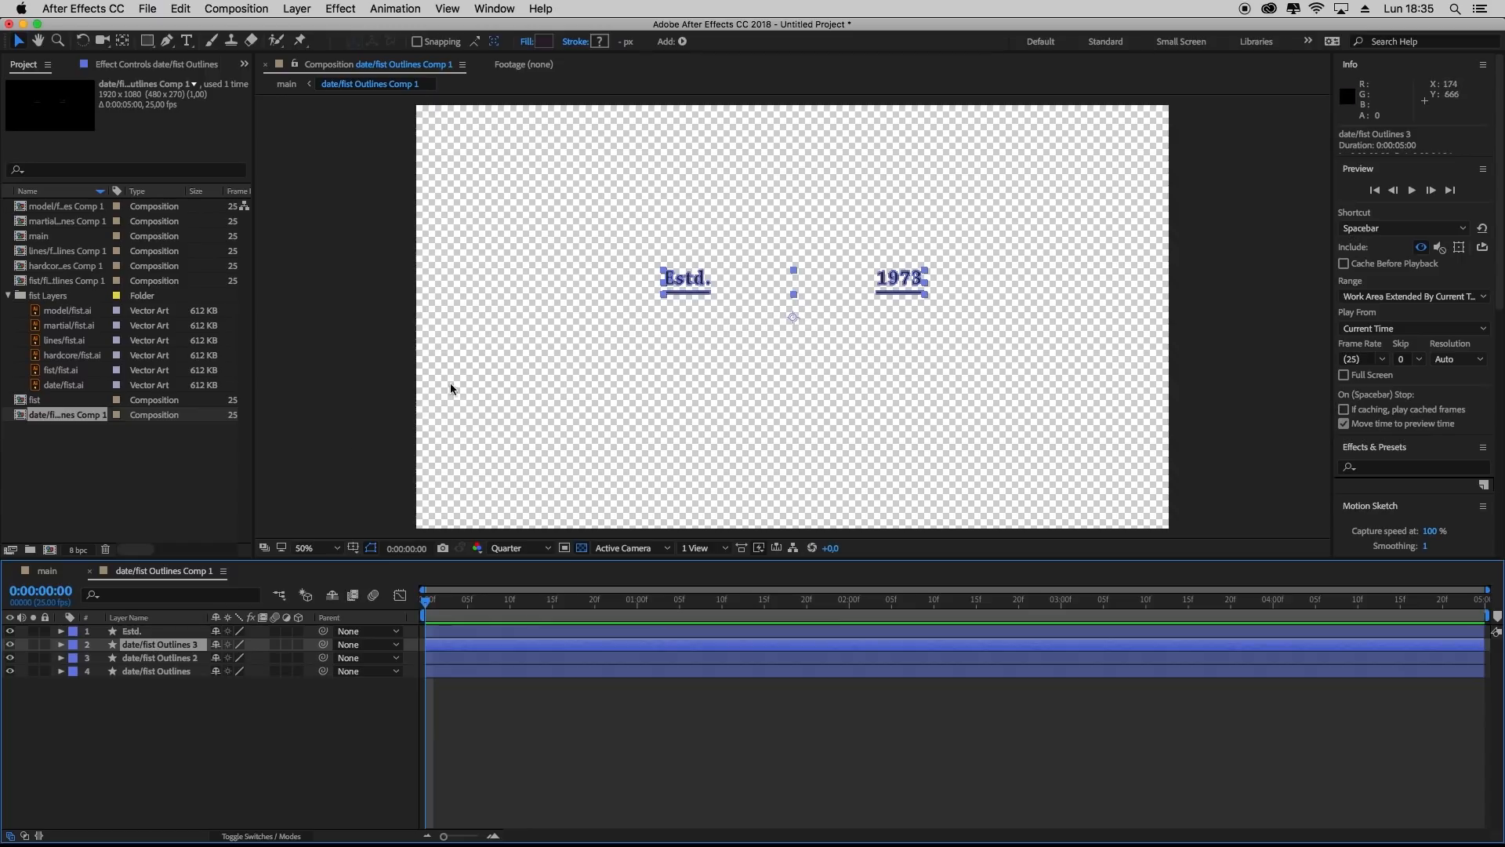
Rename the date/fist Outlines 3 layer as 1973 and the date/fist Outlines 2 layer as line1
key("Return")
type("197")
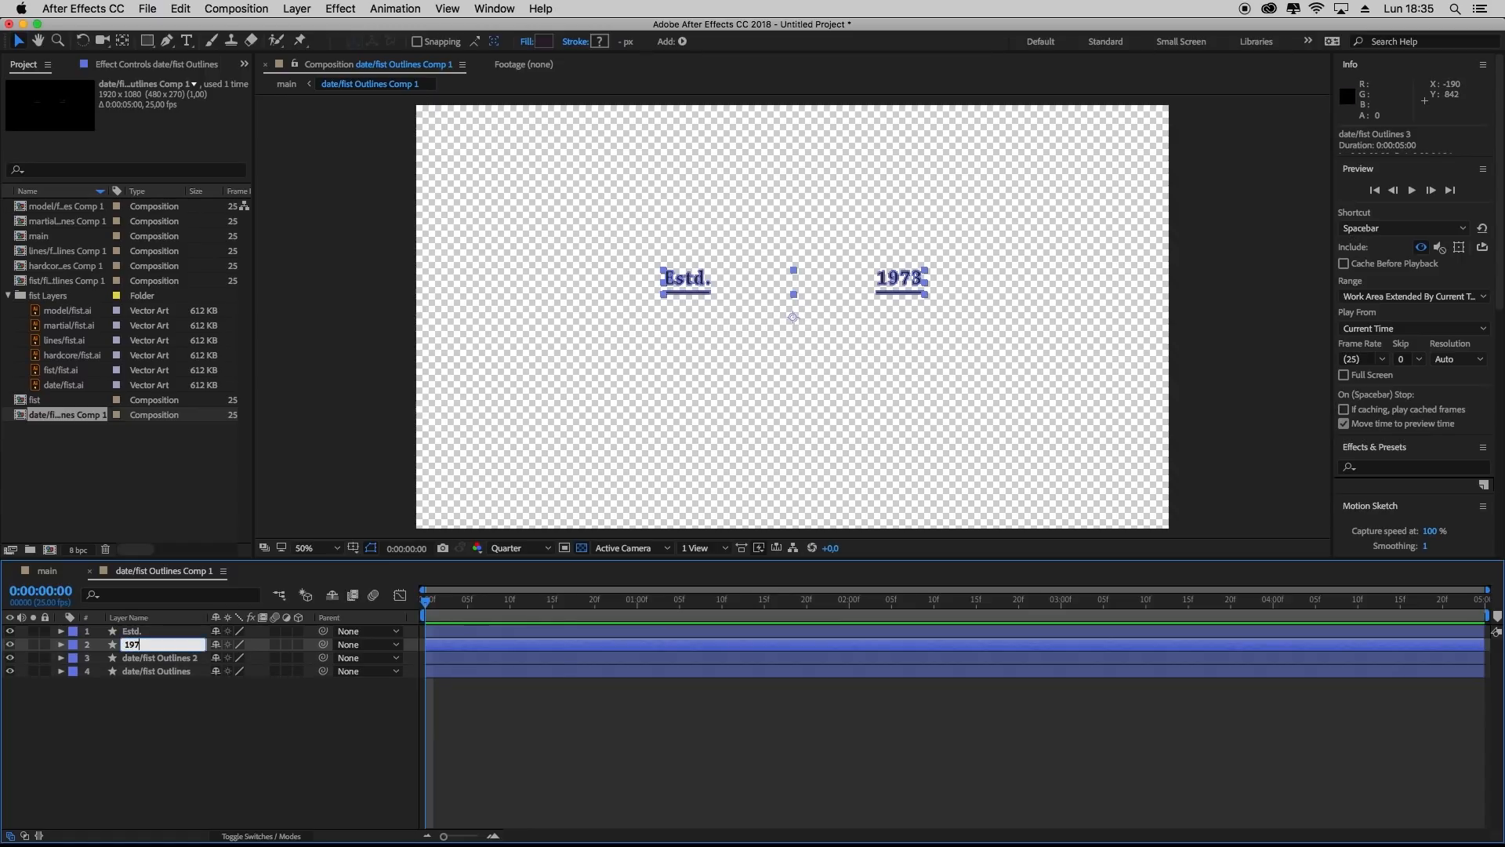
type("3")
left_click(167, 658)
key("Return")
type("line")
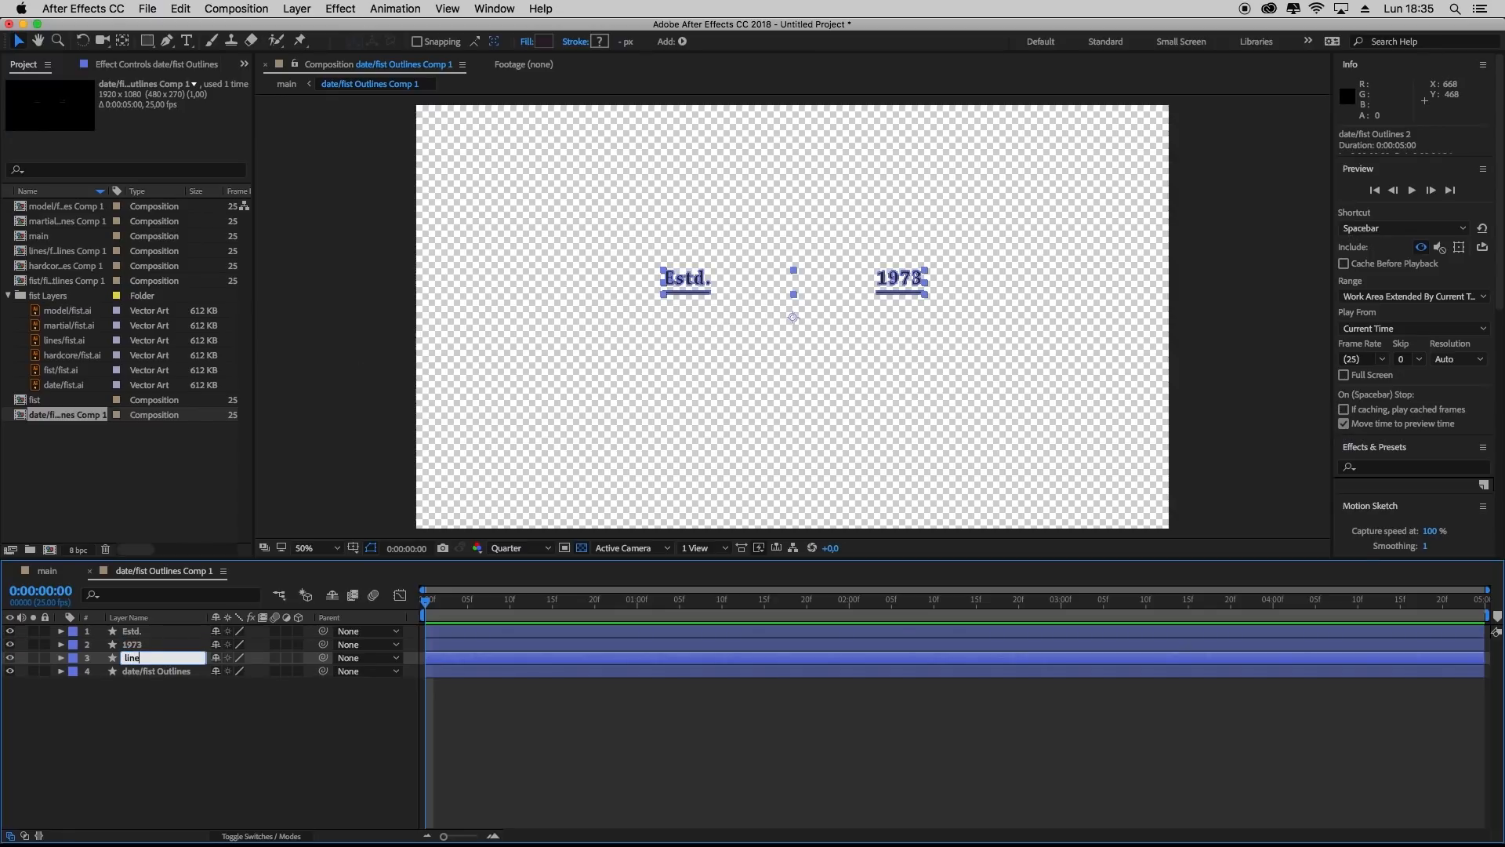
type("1")
key("Return")
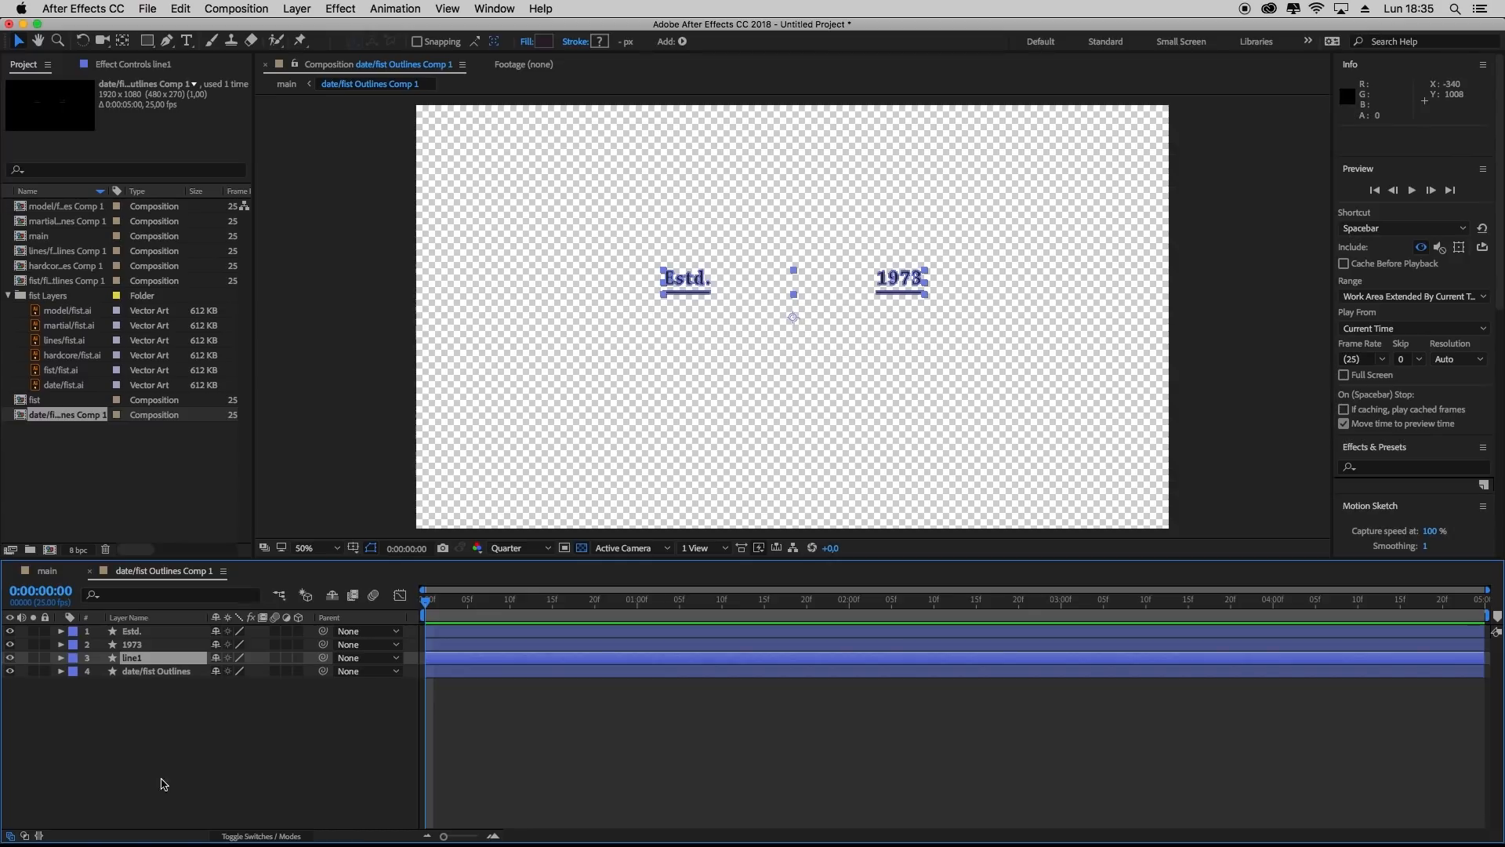
Rename the remaining date/fist Outlines layer at the bottom of the stack as line2
left_click(157, 671)
key("Return")
type("line")
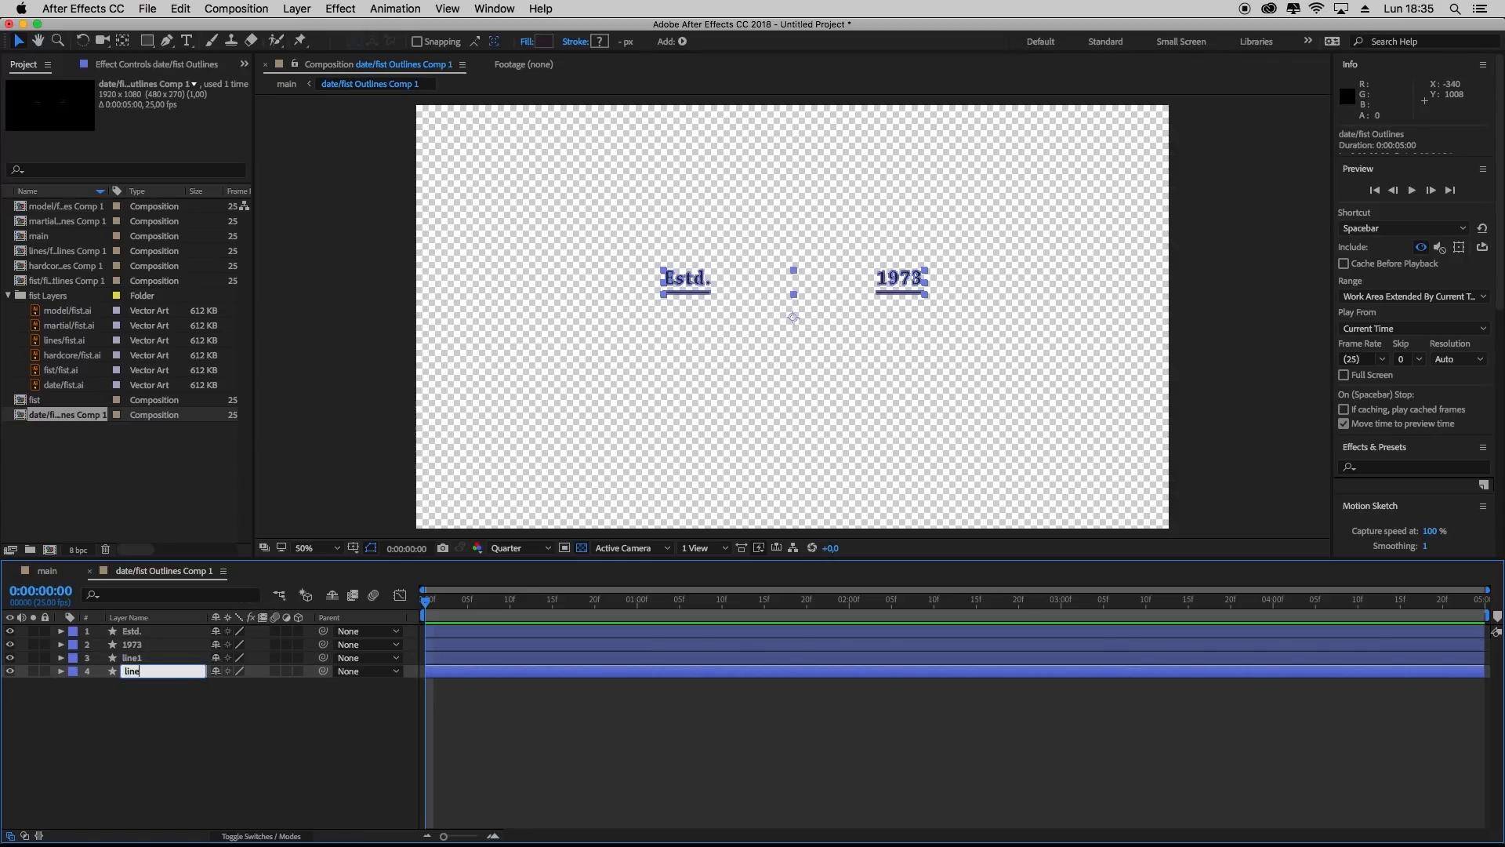
key("Return")
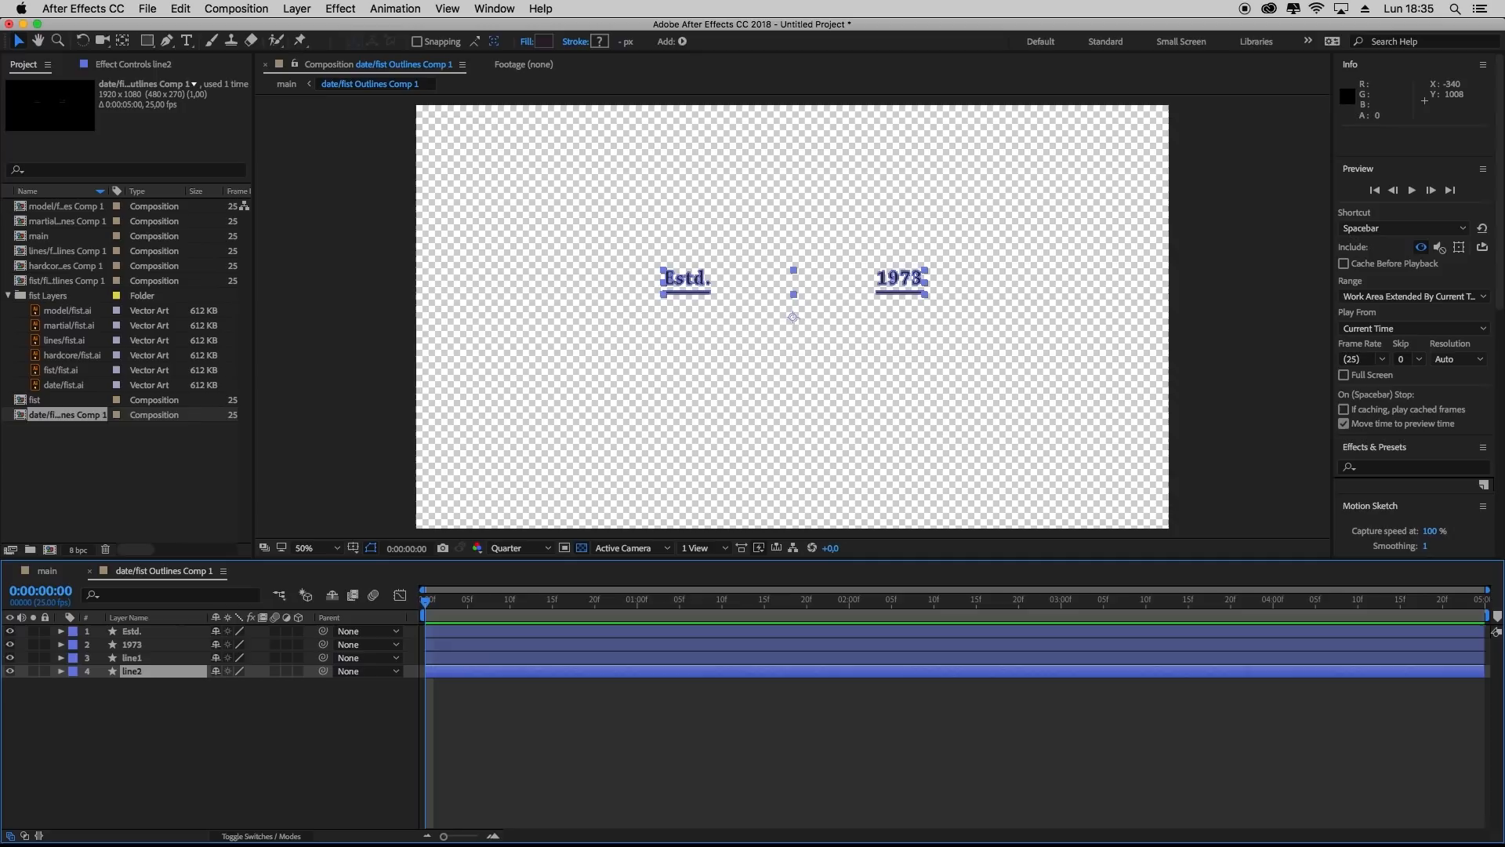
left_click(132, 658)
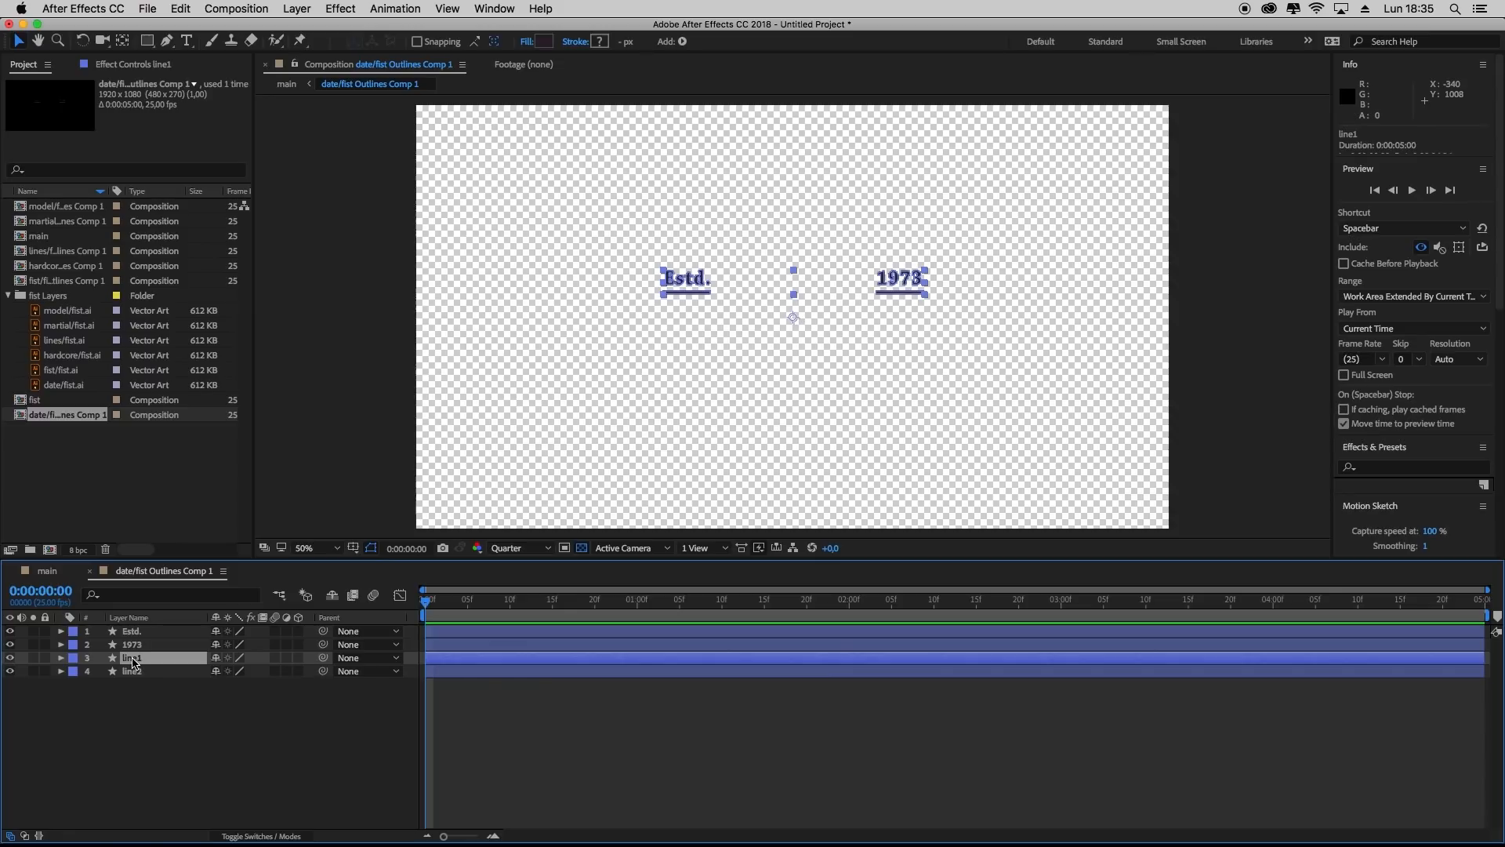
key("Return")
left_click(132, 671)
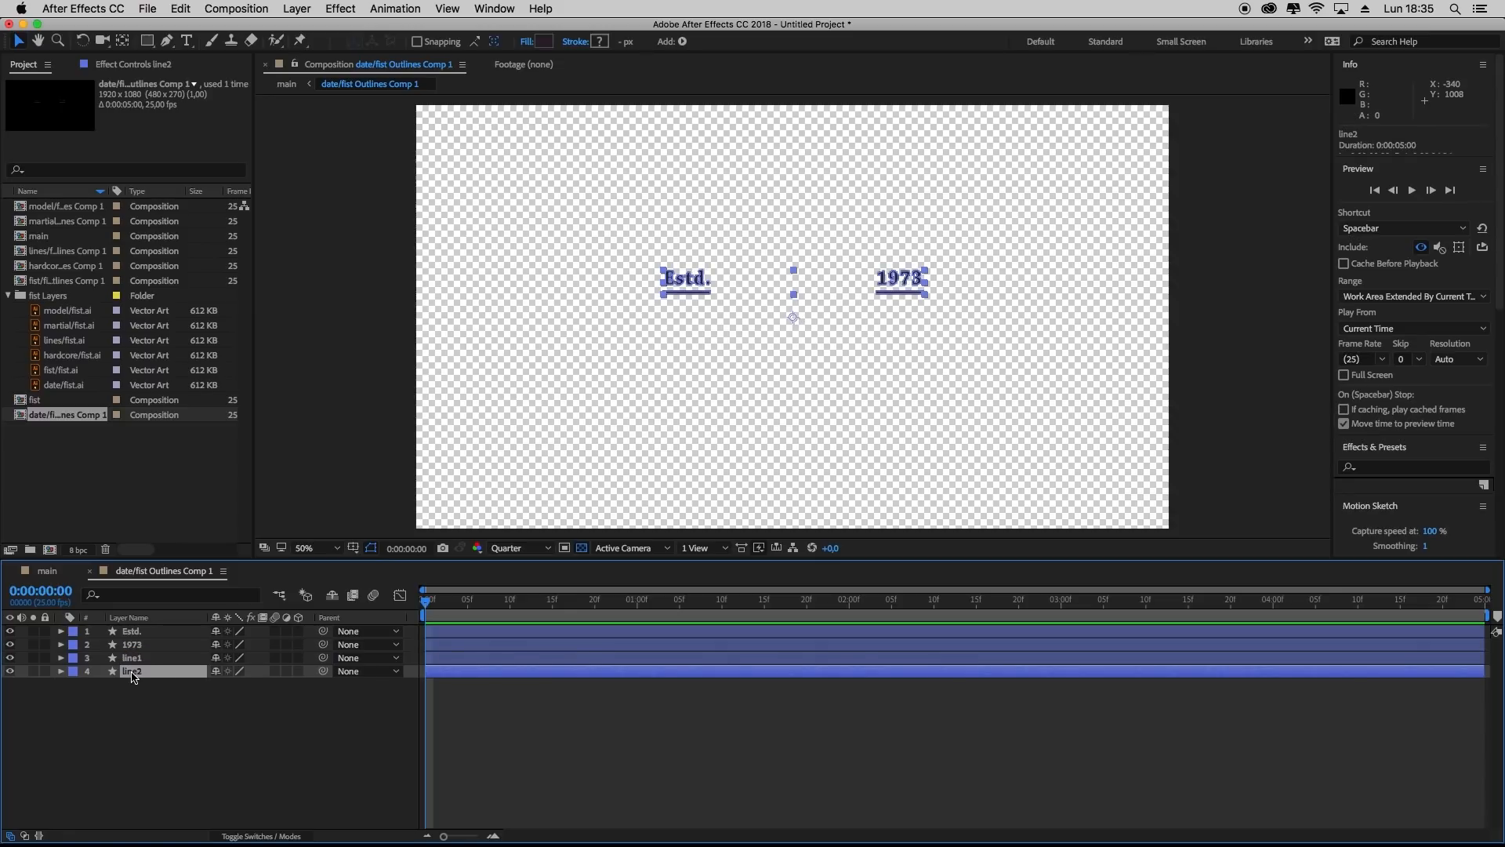
left_click(132, 635)
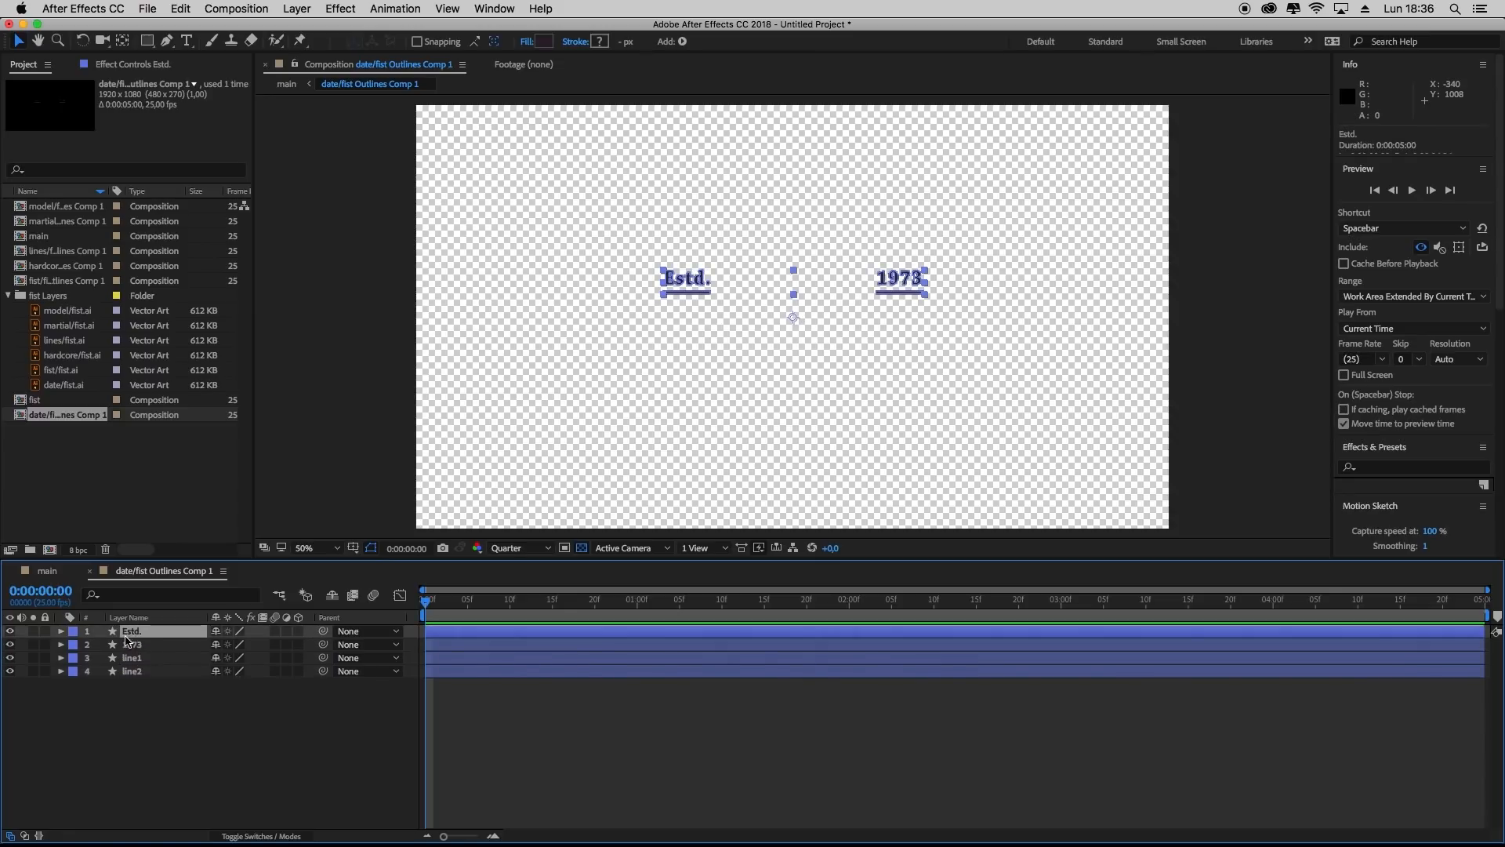
left_click(122, 715)
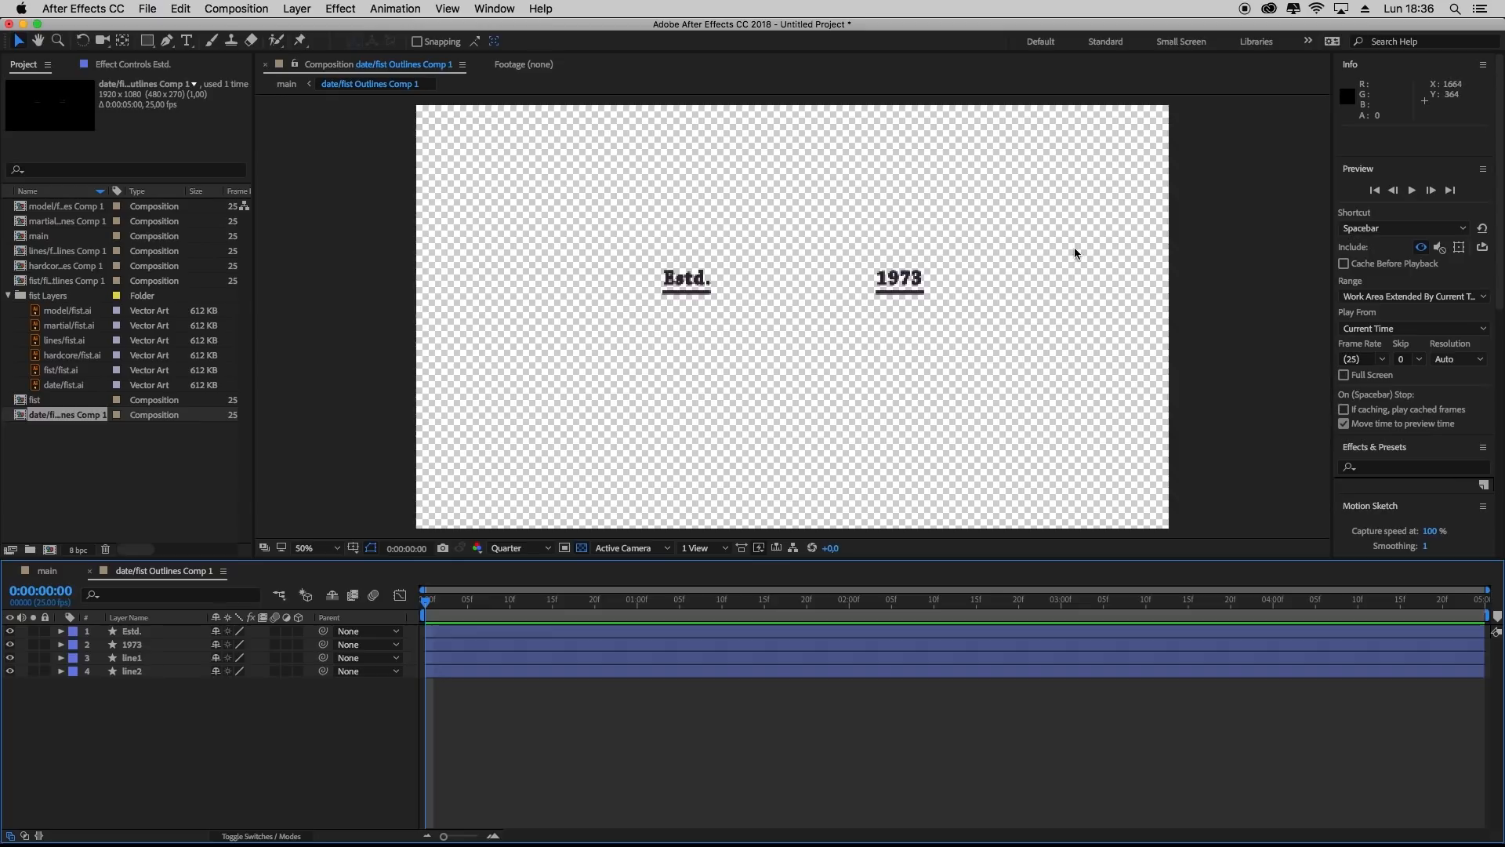
Hide the 1973, line1 and line2 layers, and hide the shape groups of the digits and both underlines inside Estd
left_click(9, 645)
left_click(10, 670)
left_click(11, 662)
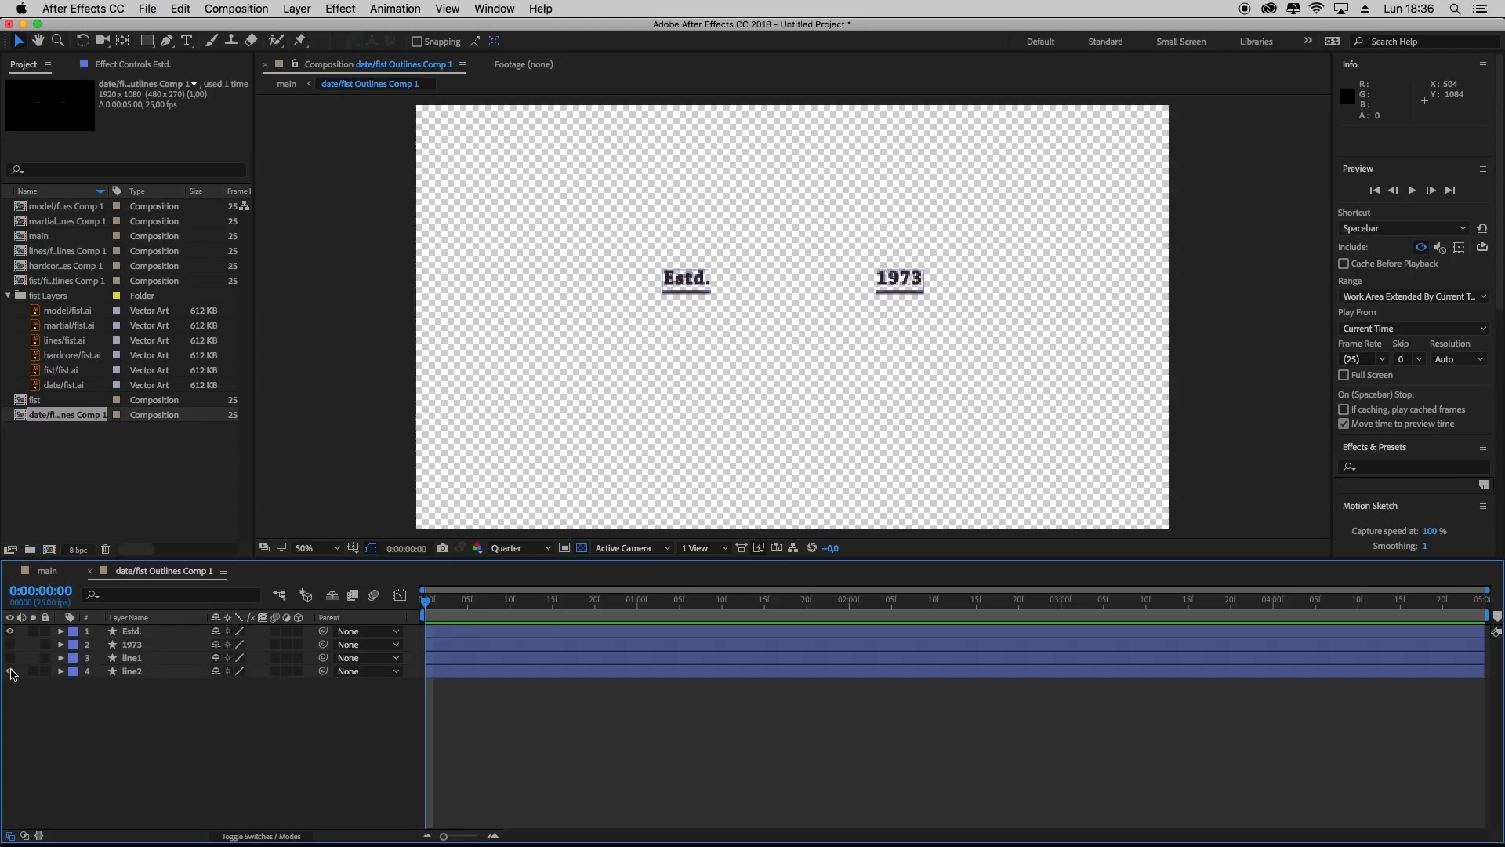
left_click(61, 632)
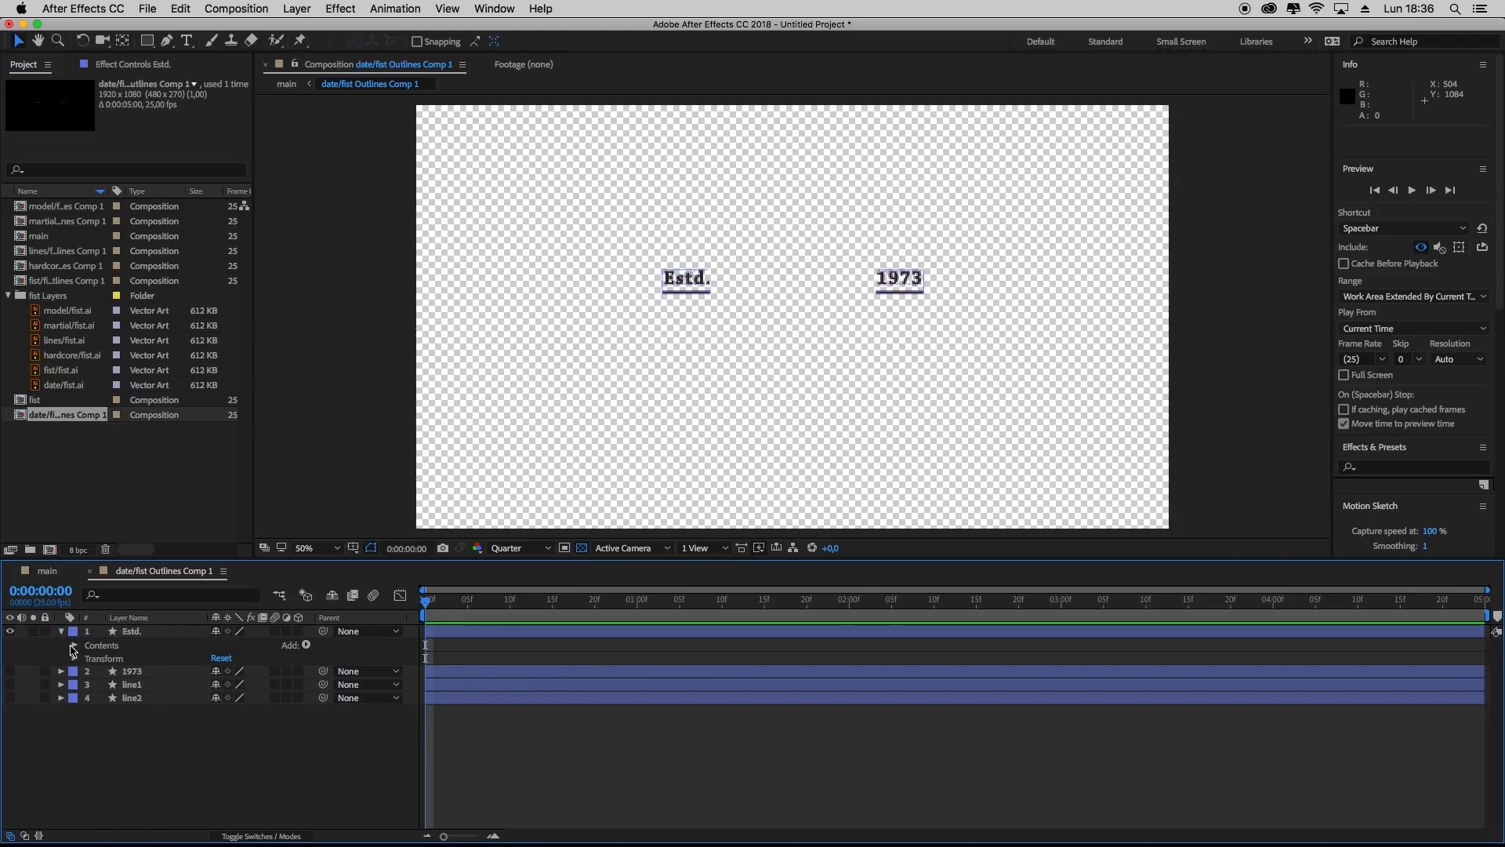
left_click(75, 646)
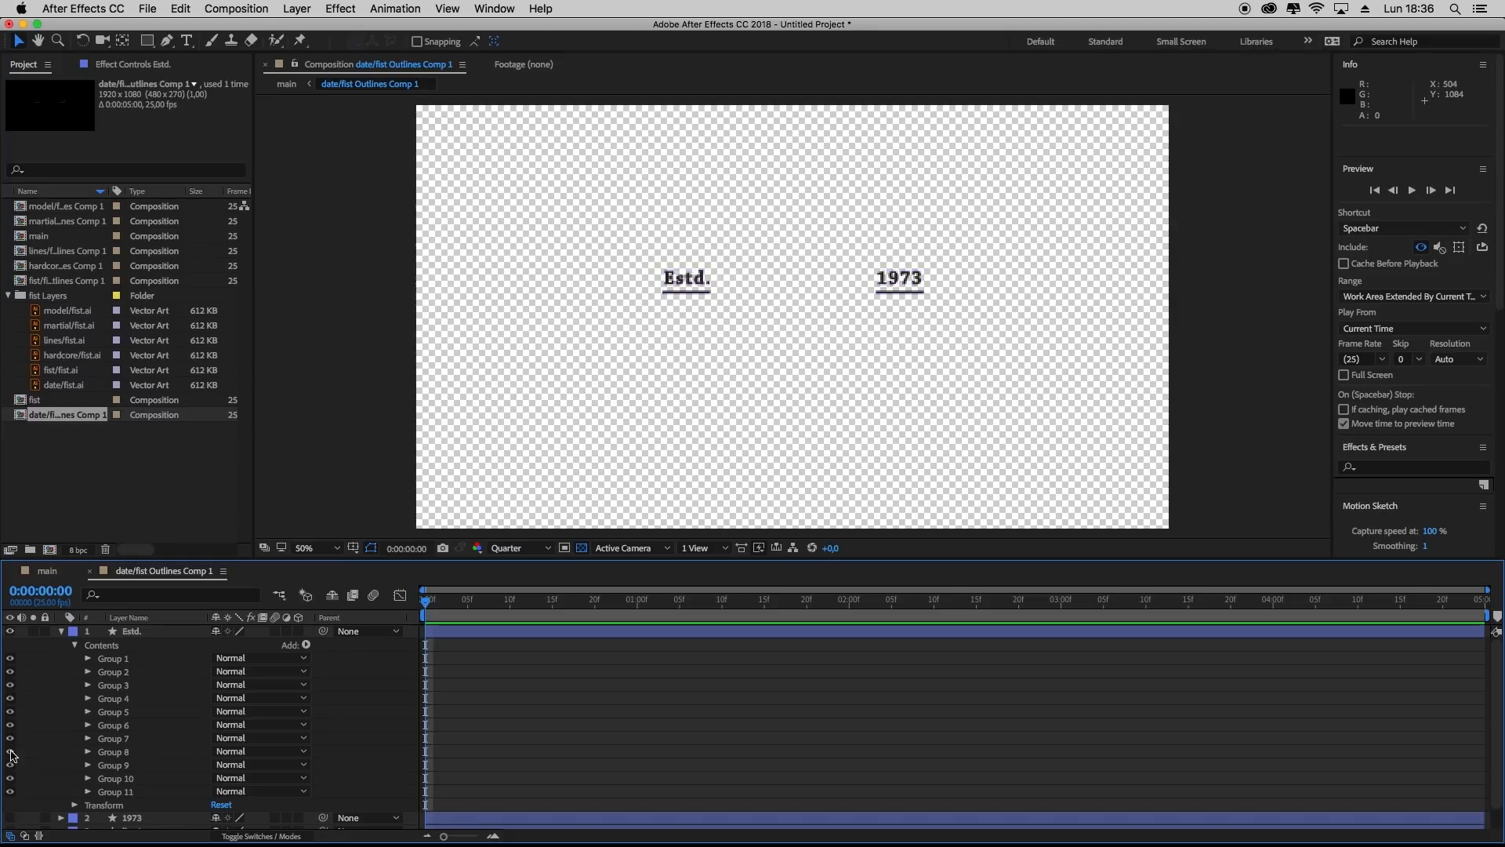
left_click(11, 672)
left_click(10, 672)
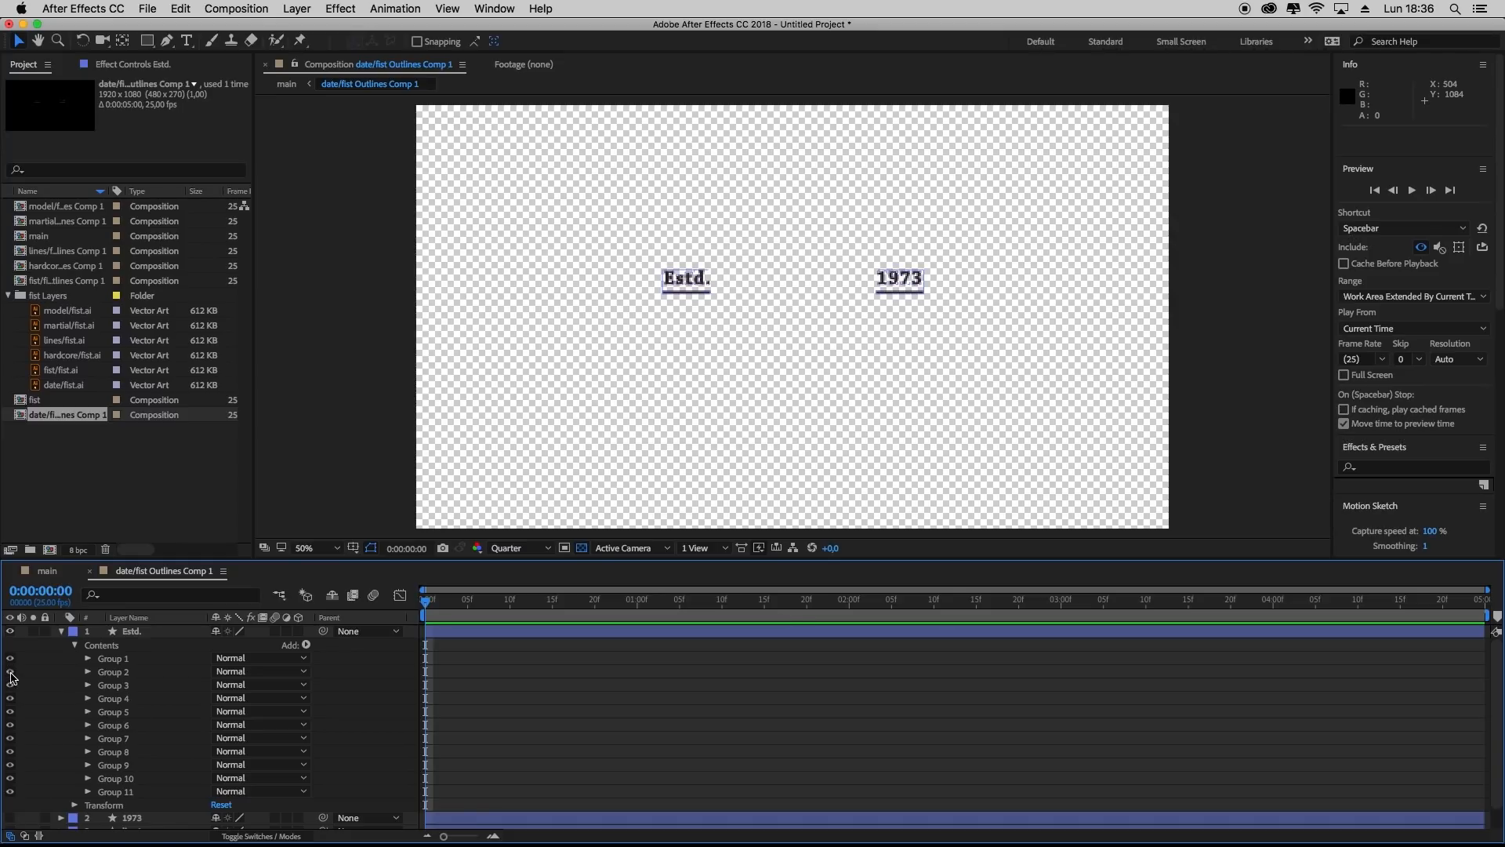
left_click(10, 685)
left_click_drag(10, 793, 14, 733)
left_click(62, 631)
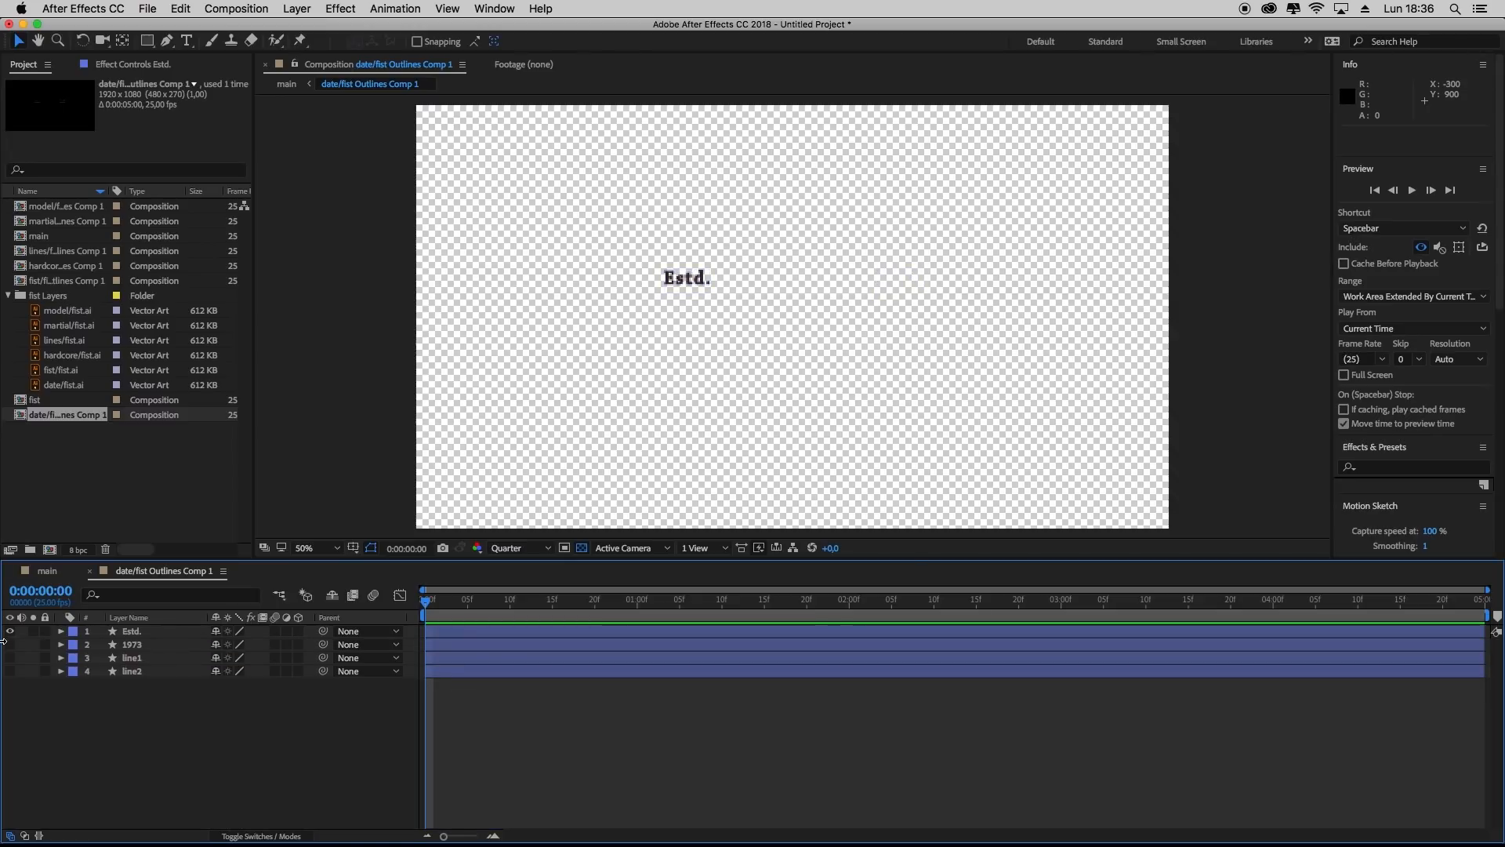
Show the 1973 layer instead of Estd. and hide its Groups 1–5, 10 and 11, keeping only the year digits
left_click(11, 645)
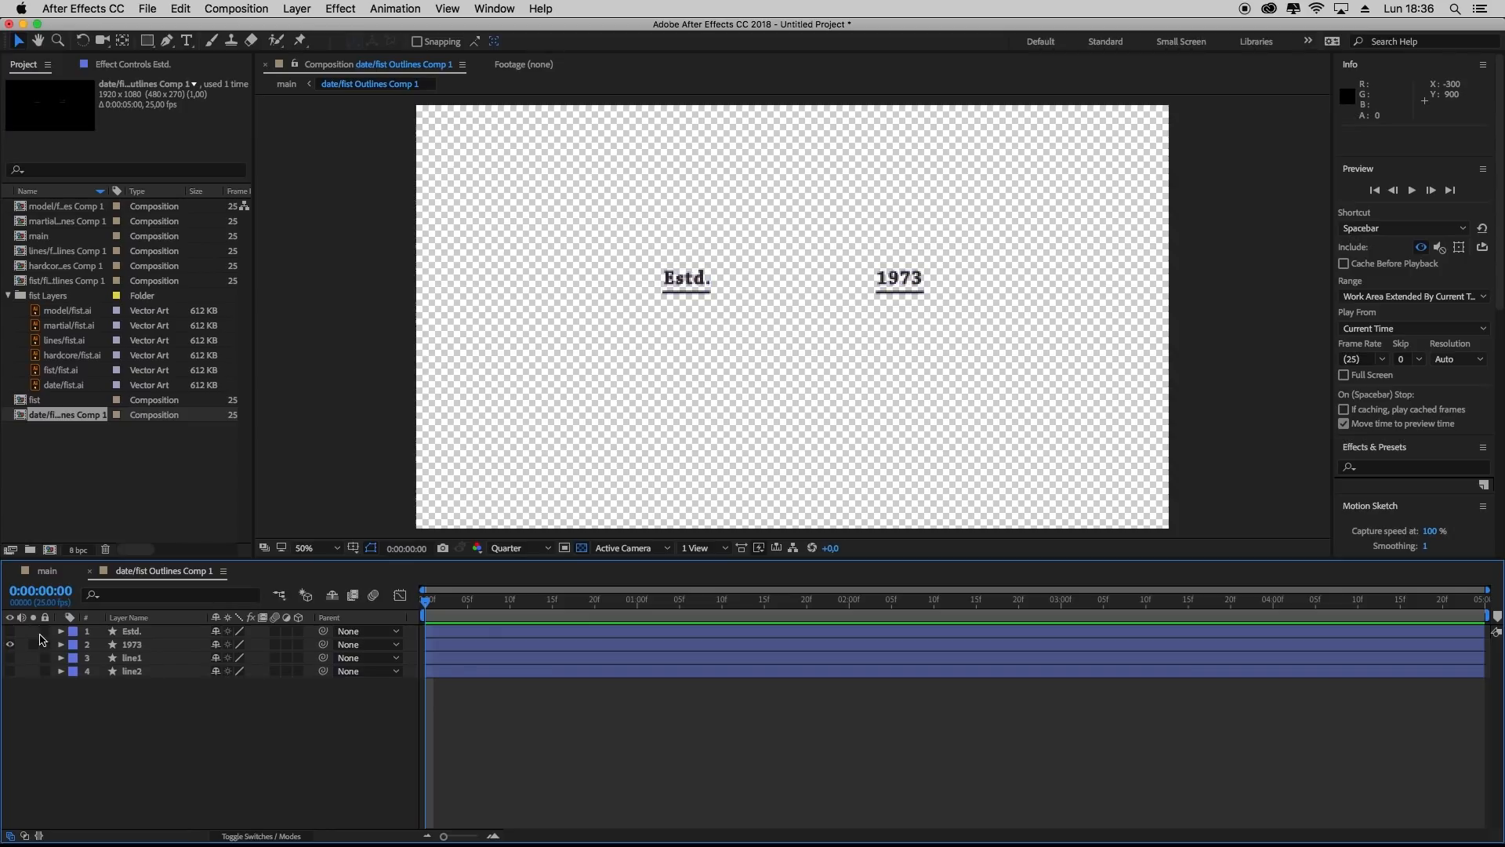
left_click(61, 644)
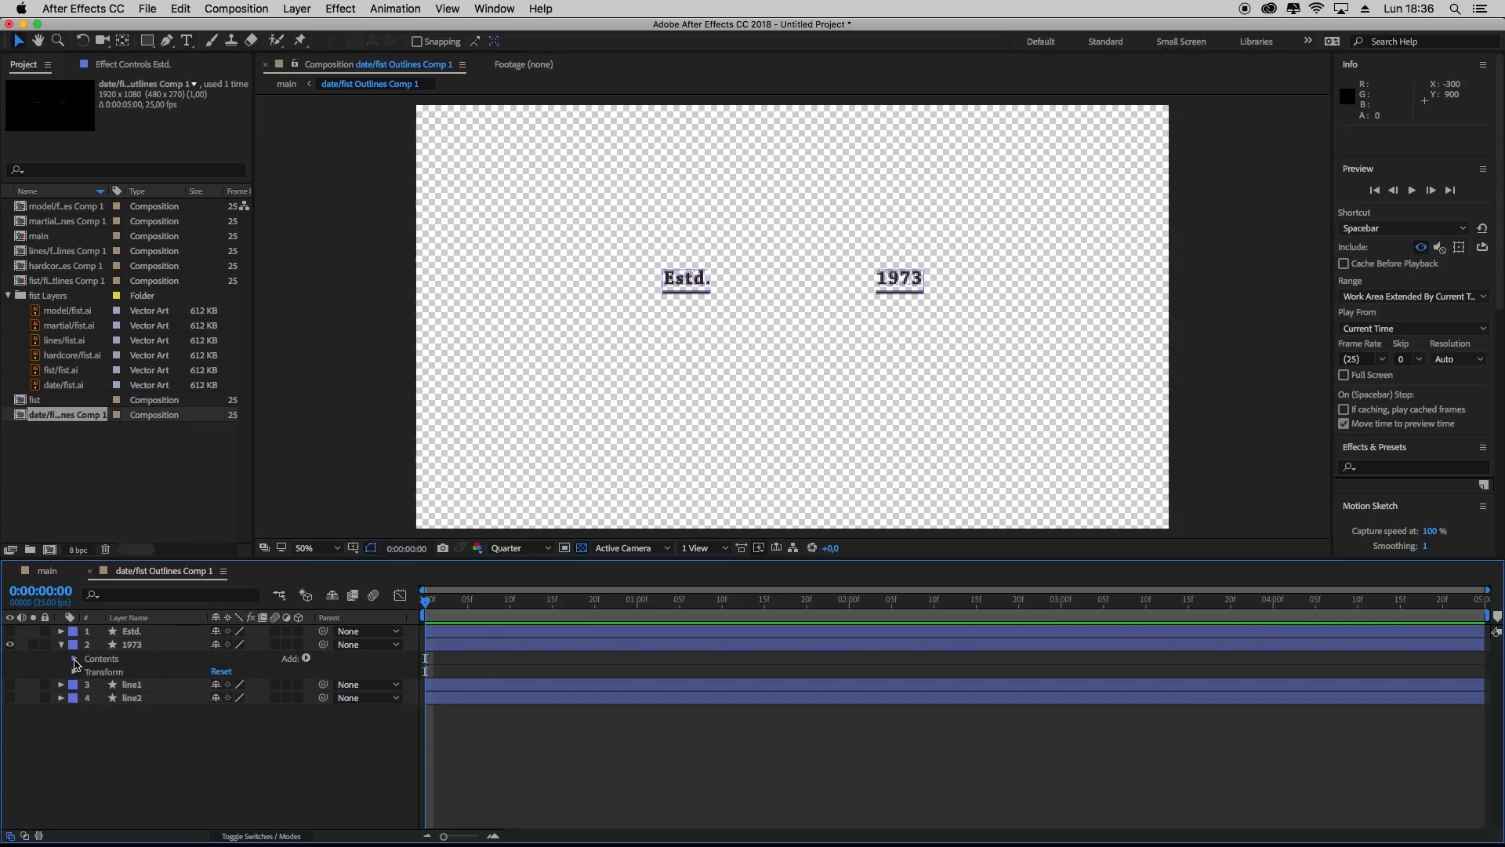
left_click(75, 662)
left_click_drag(10, 672, 10, 725)
left_click_drag(11, 806, 10, 792)
left_click(61, 644)
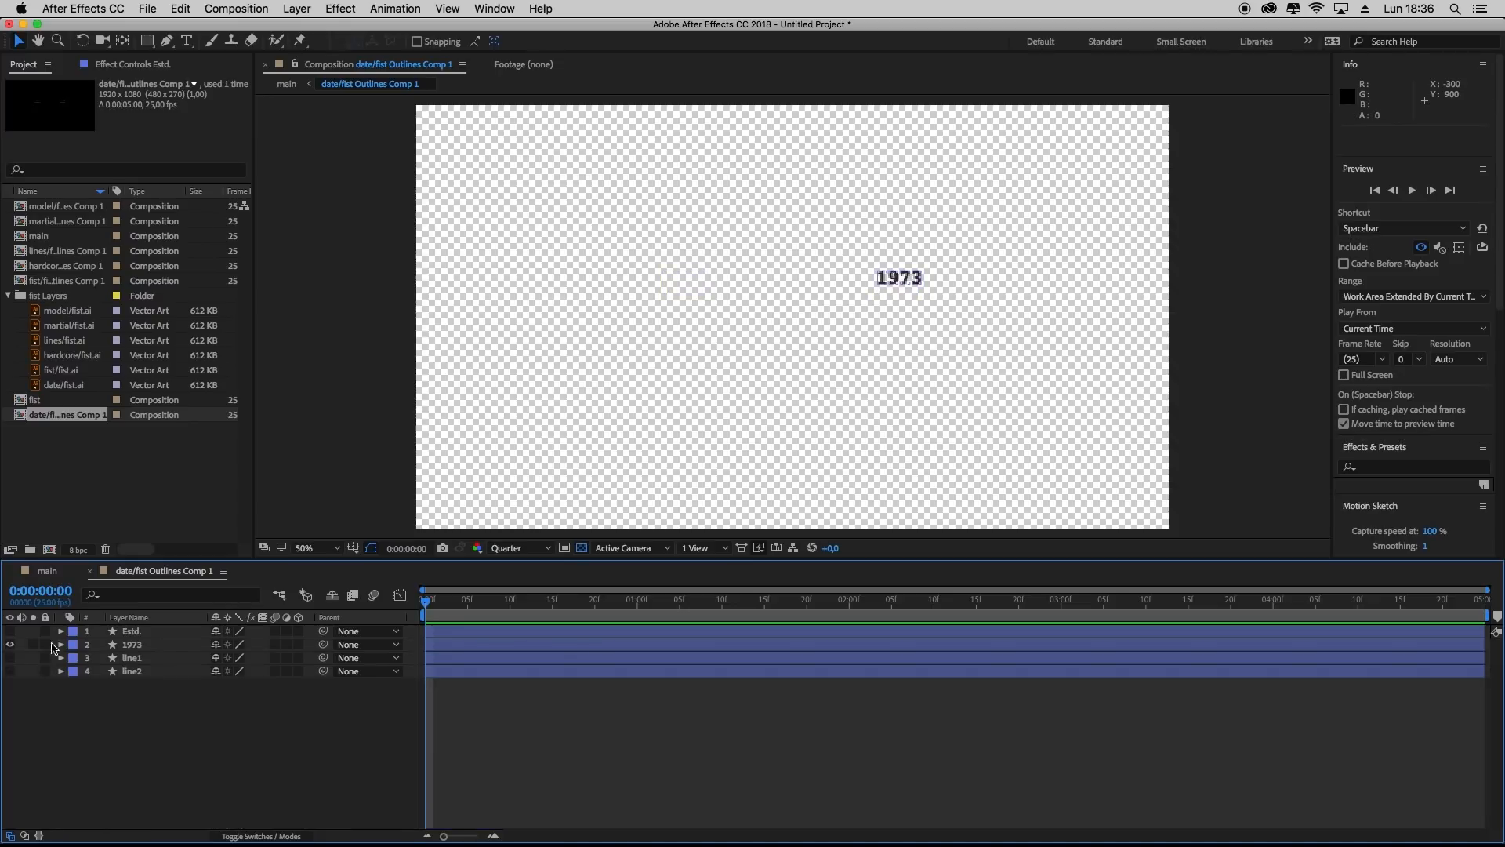
Show line1 instead of the 1973 layer and hide its Groups 1–10, keeping only the underline beneath Estd
left_click(11, 658)
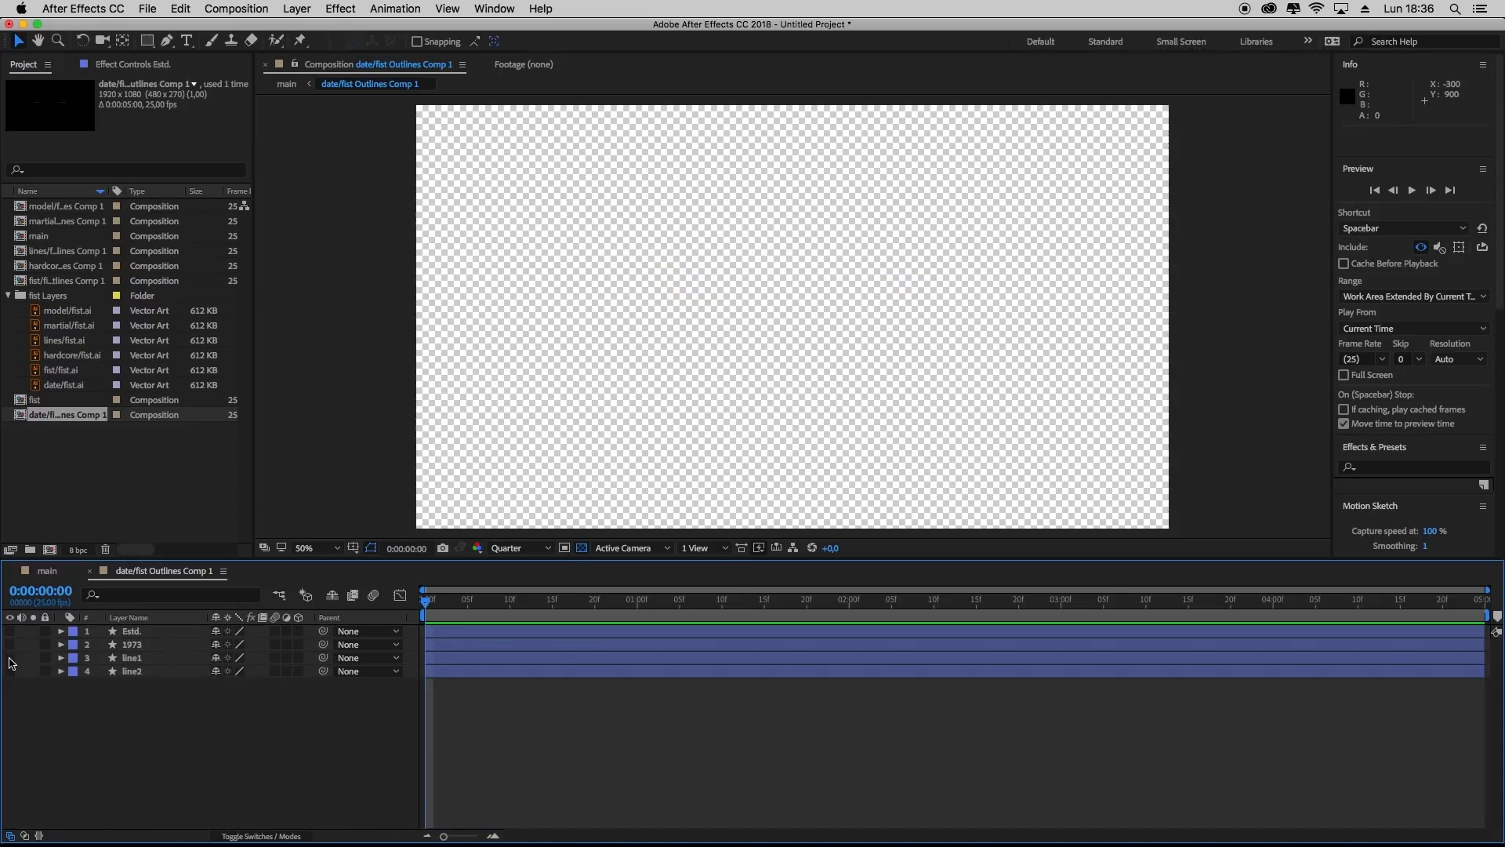
left_click(61, 658)
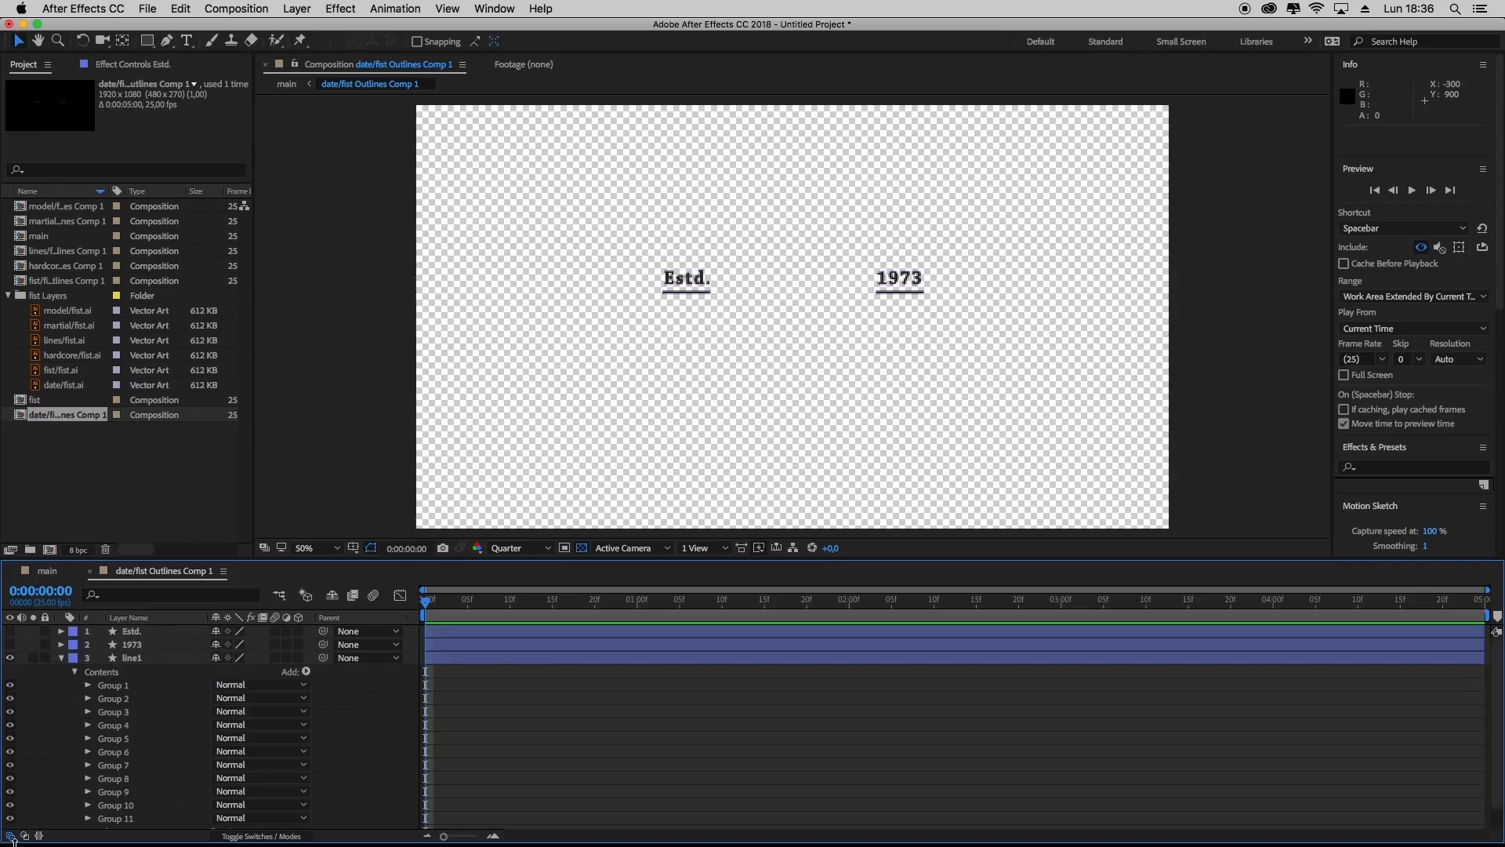
scroll(12, 813, "down", 3)
left_click(13, 797)
left_click(10, 795)
left_click(10, 782)
left_click(10, 689)
left_click(10, 716)
left_click_drag(10, 729, 11, 772)
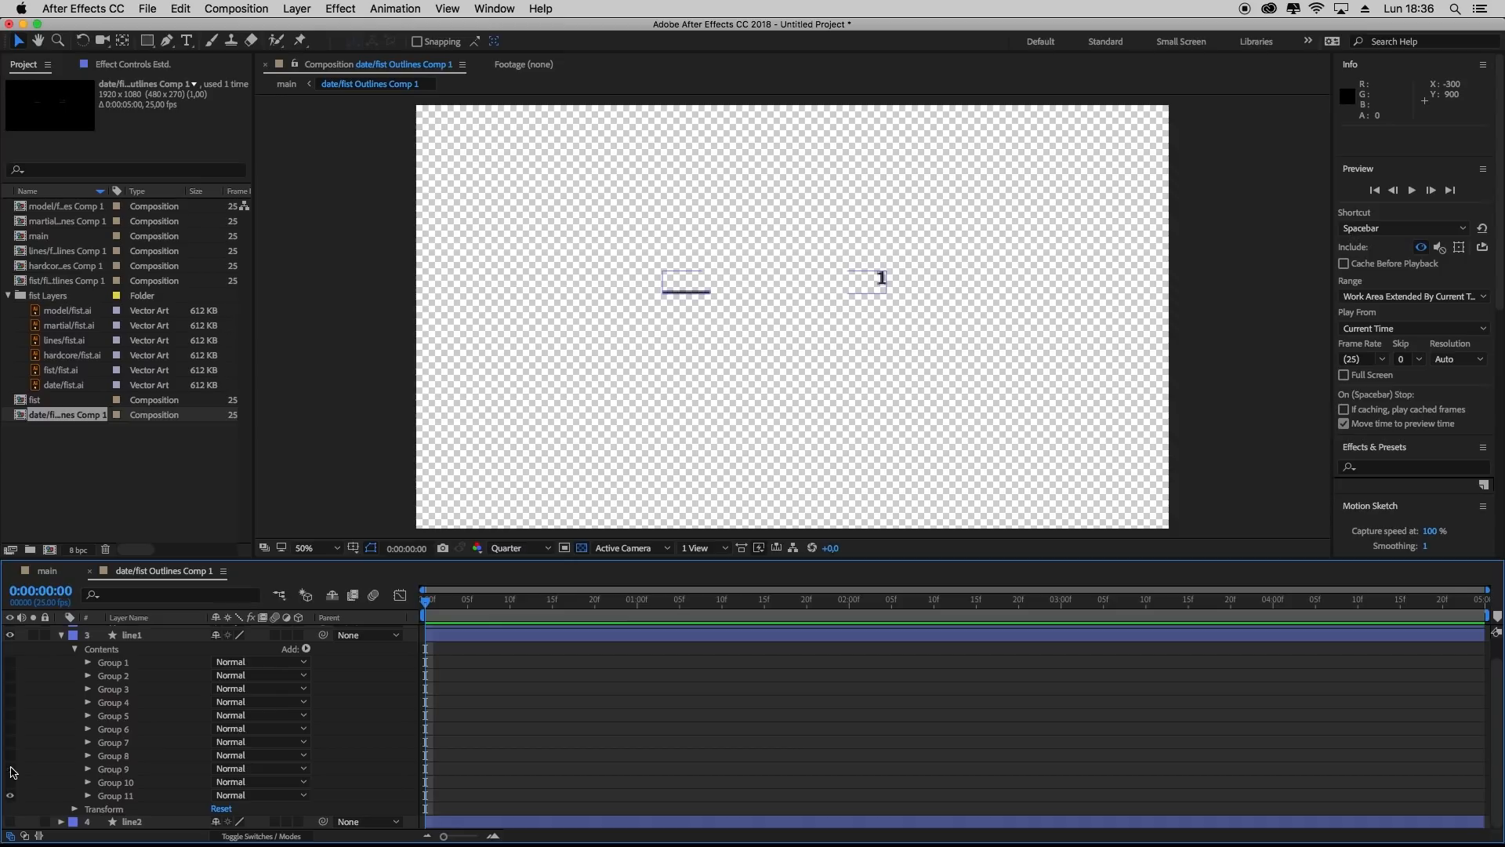
left_click(62, 635)
Show line2 instead of line1 and hide all its shape groups except the underline beneath 1973
left_click(10, 671)
left_click(61, 672)
left_click(75, 684)
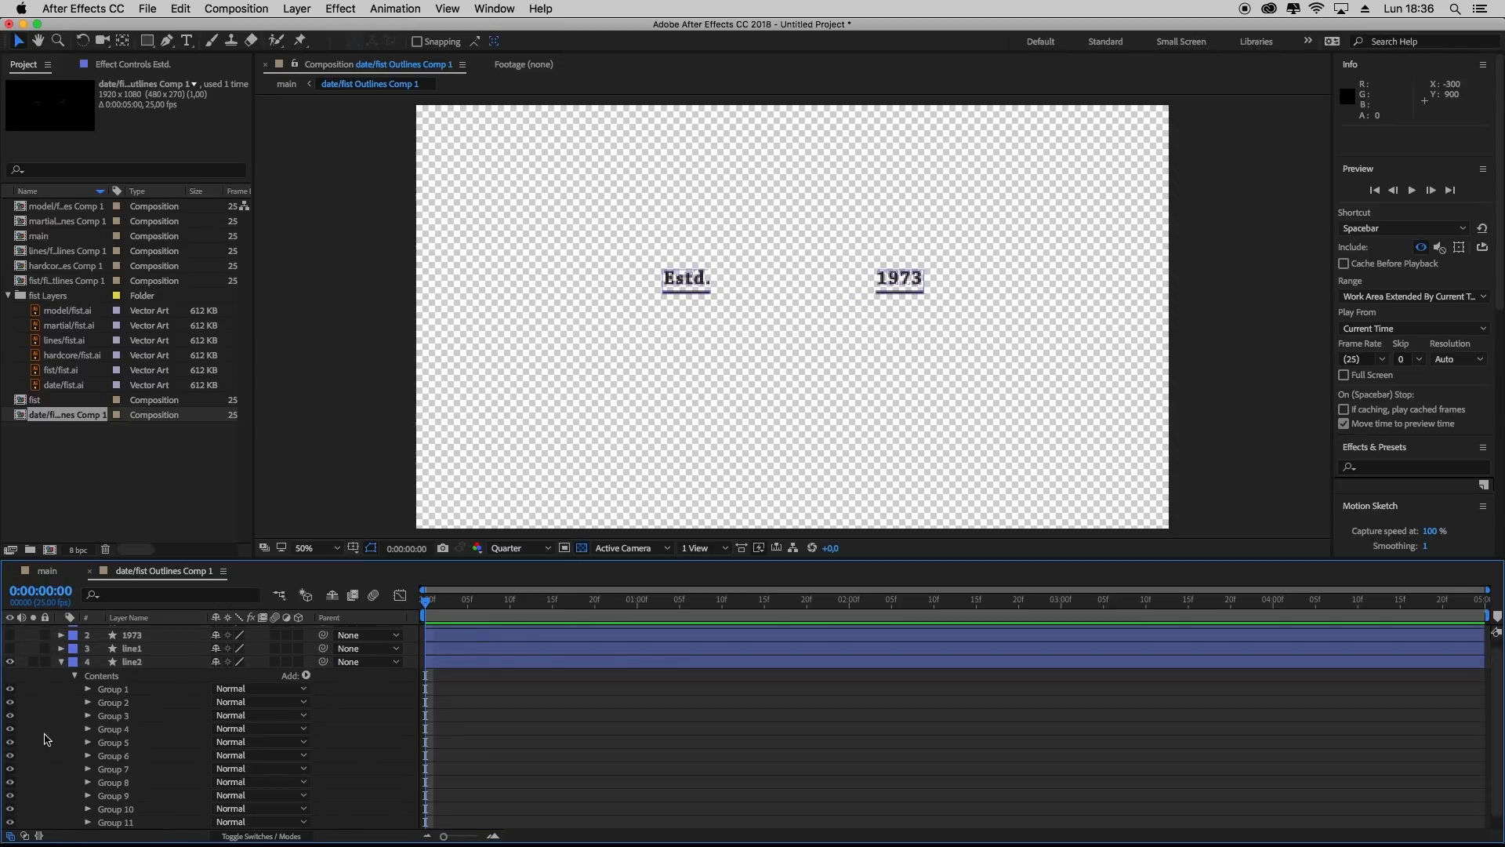
scroll(45, 793, "down", 1)
left_click(12, 798)
left_click(11, 810)
left_click(9, 784)
left_click(10, 769)
left_click(10, 755)
left_click(10, 741)
left_click(10, 729)
left_click(11, 715)
left_click(10, 701)
left_click(10, 689)
left_click(10, 675)
left_click(61, 649)
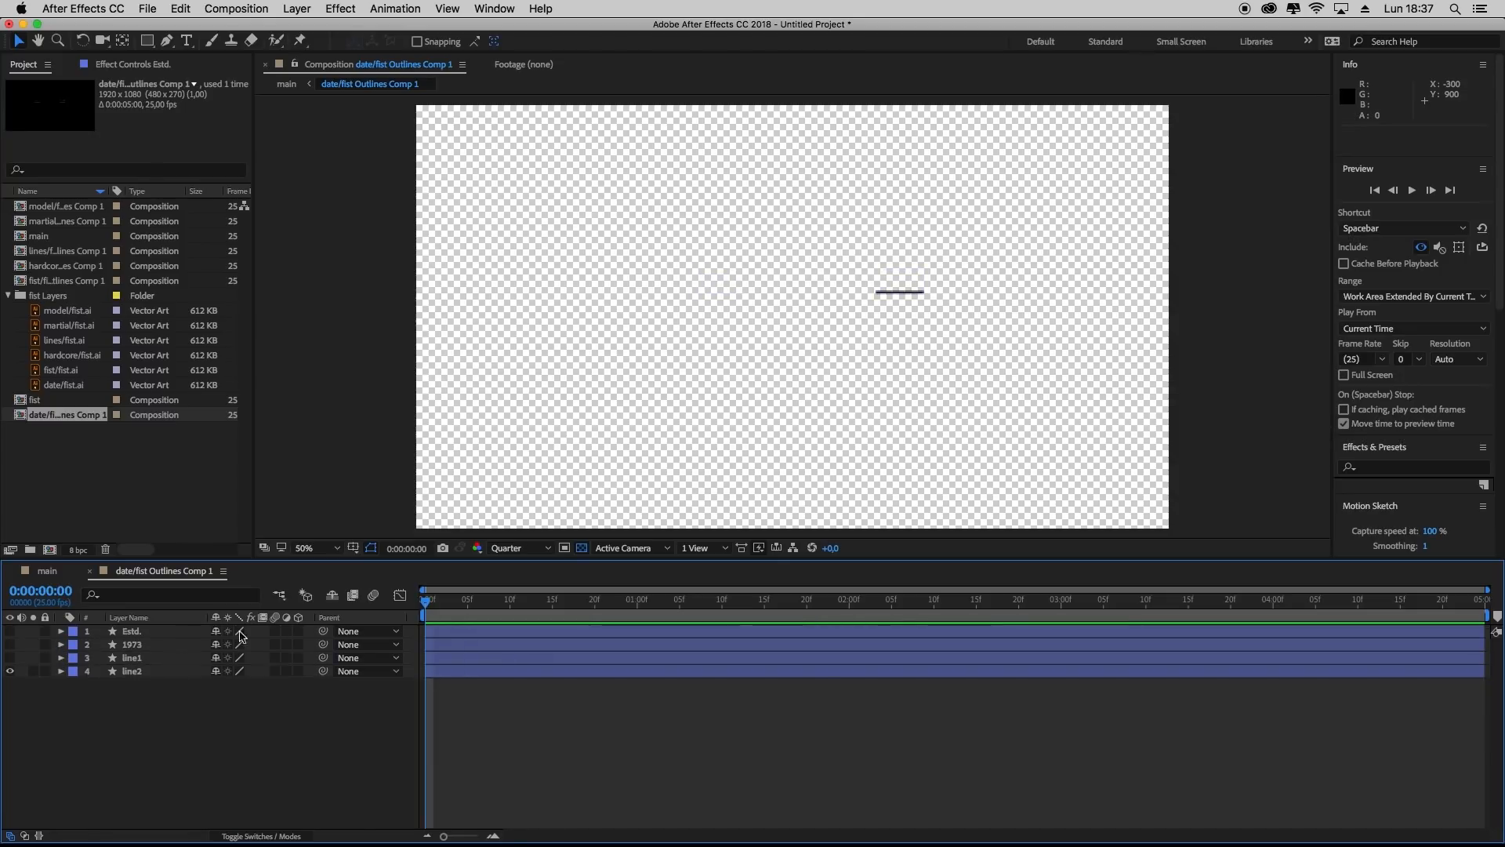
Reveal line2's Scale property, try scaling it proportionally to 130%, and undo the change
left_click(133, 671)
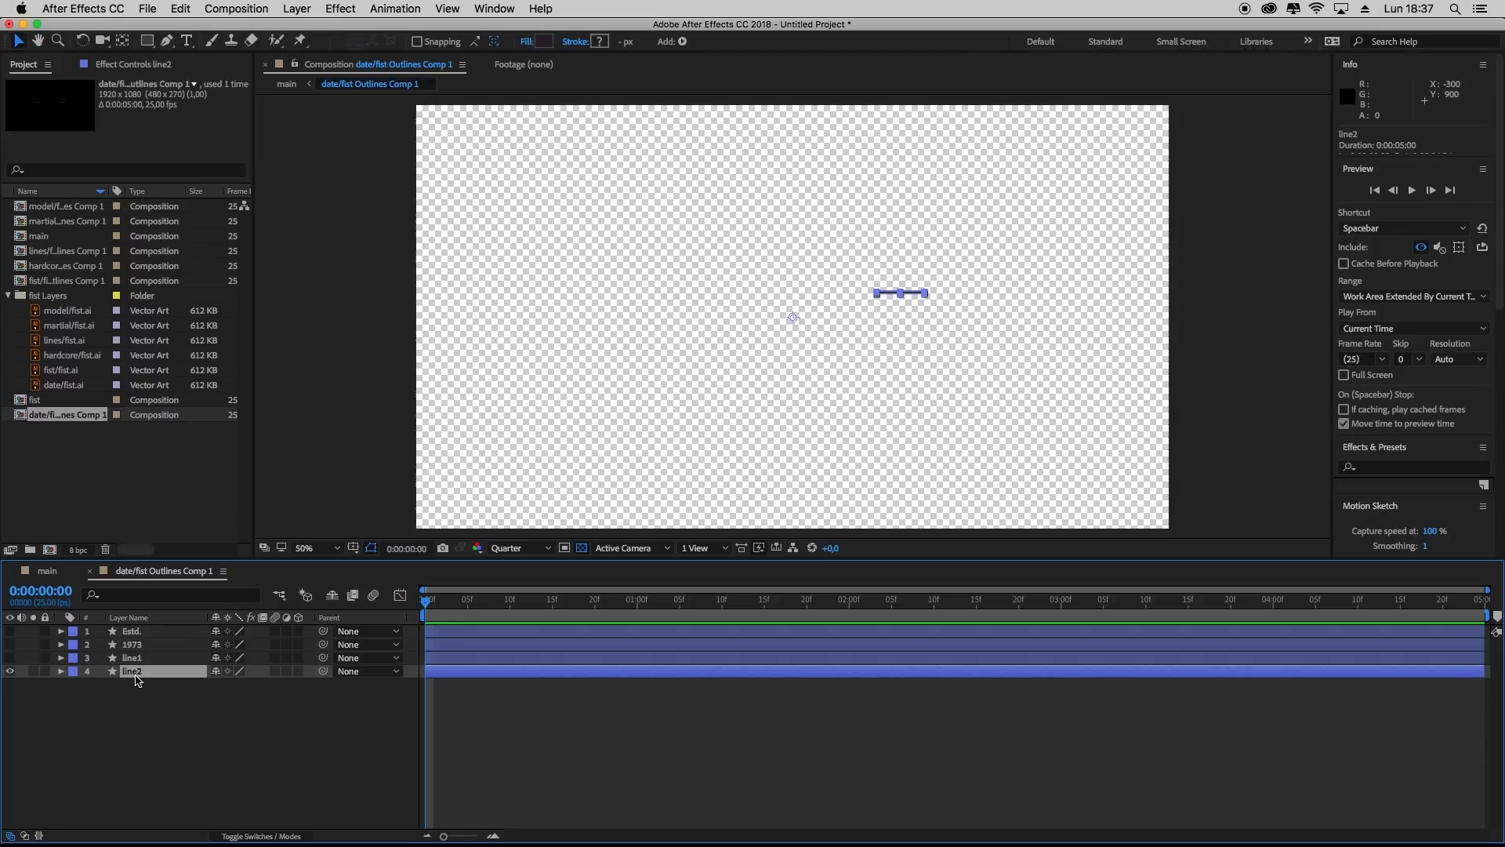
key("s")
left_click_drag(237, 685, 270, 697)
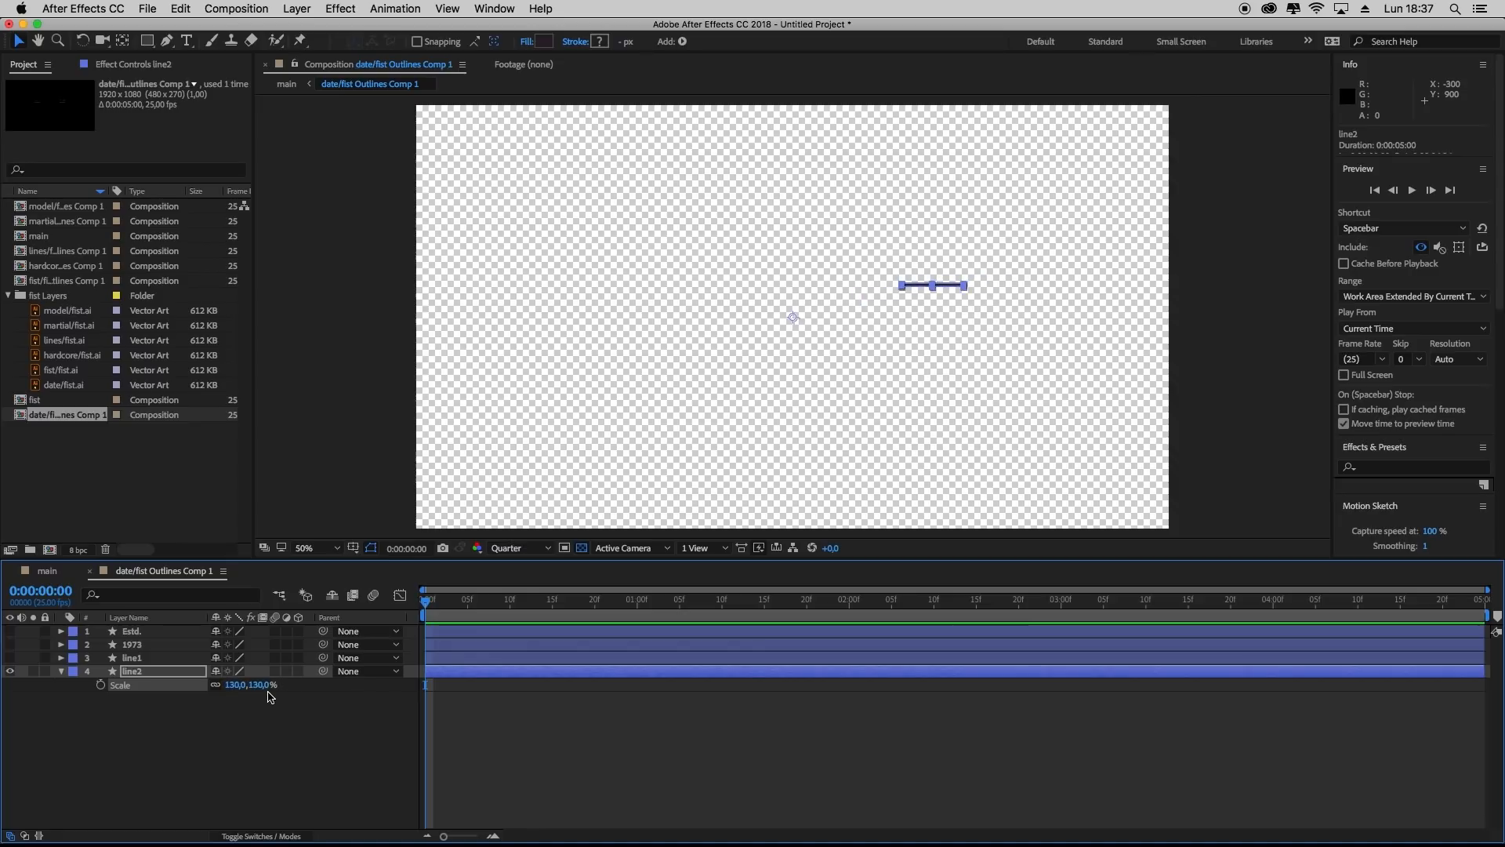
key("super+z")
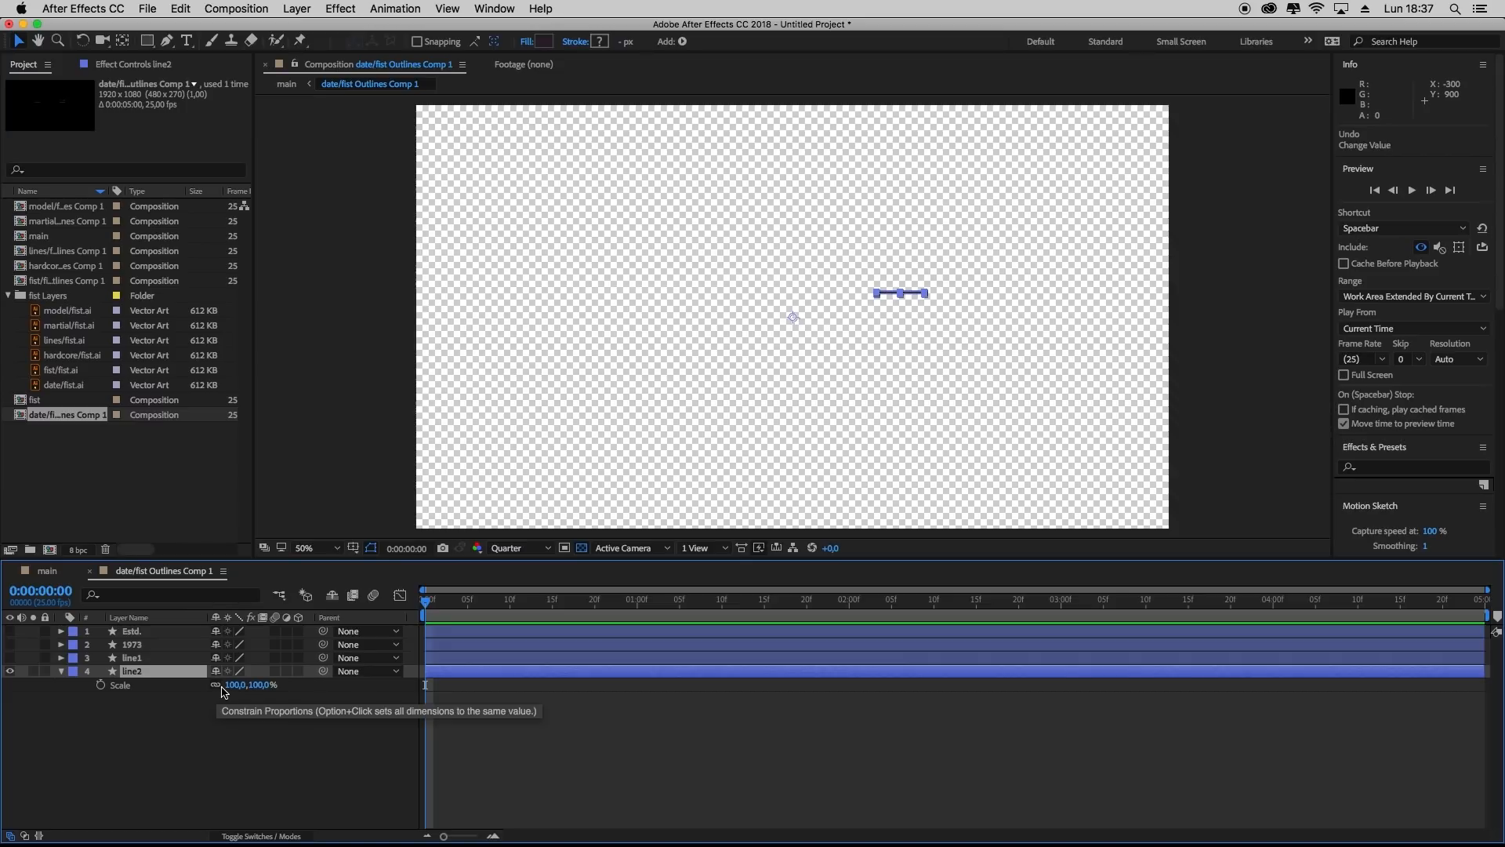
Unlink the proportions of line2's Scale, try stretching its height to 395%, and undo the stretching
left_click(216, 686)
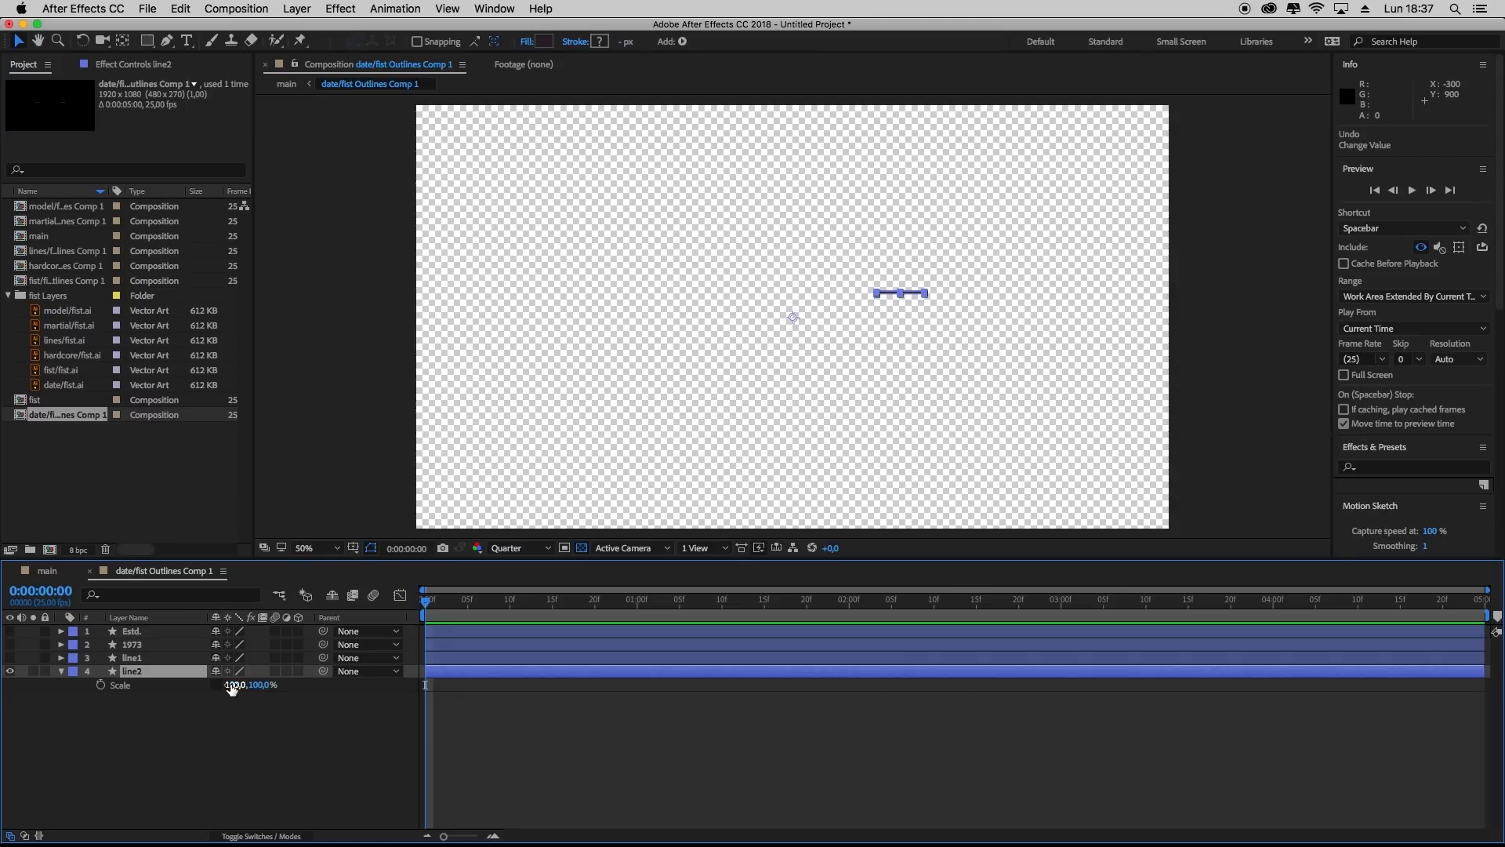
left_click_drag(232, 688, 437, 635)
key("super+z")
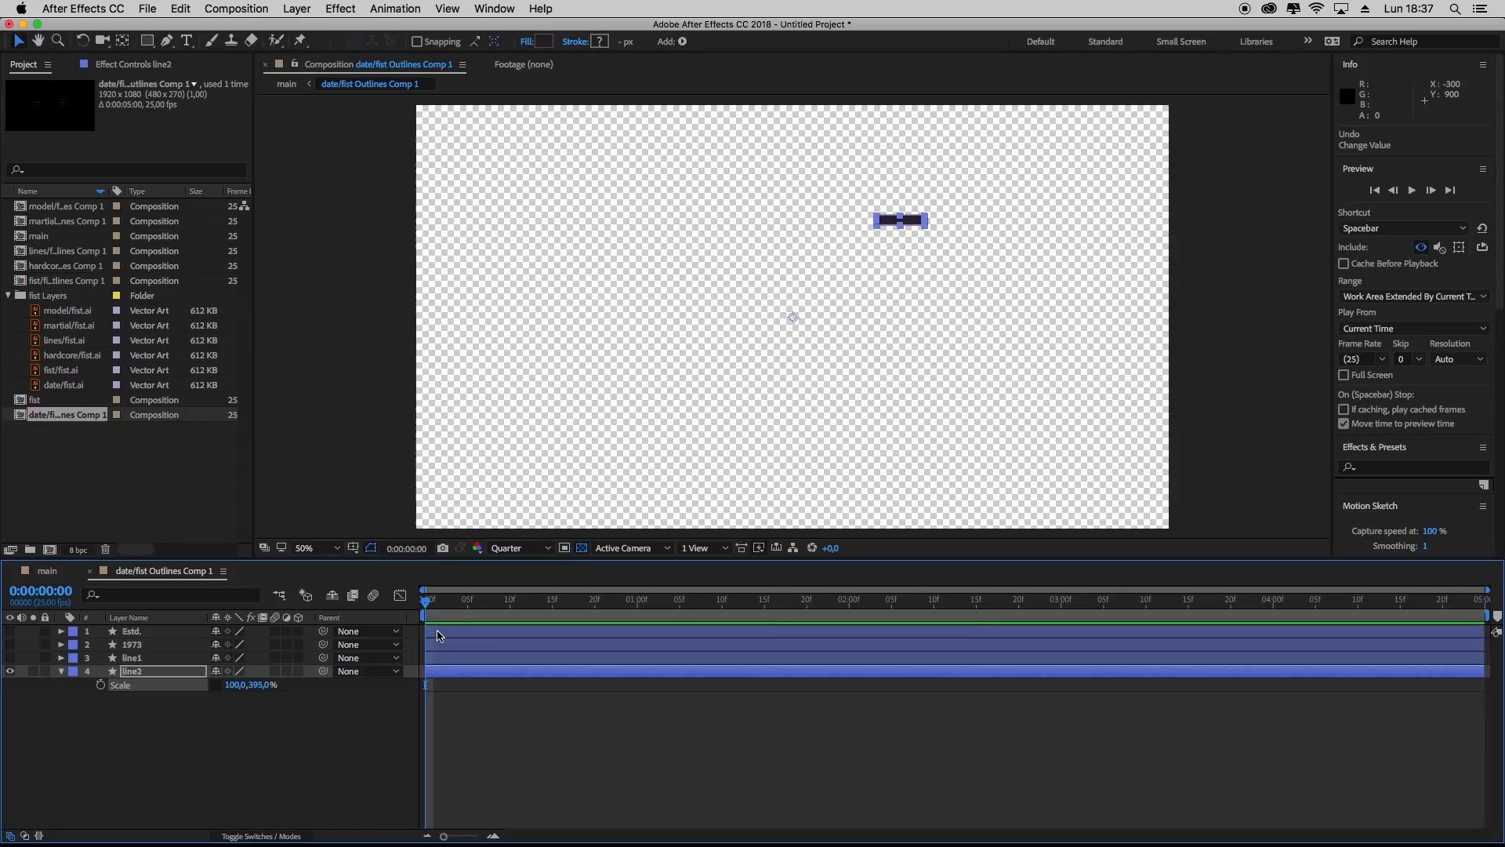
key("super+z")
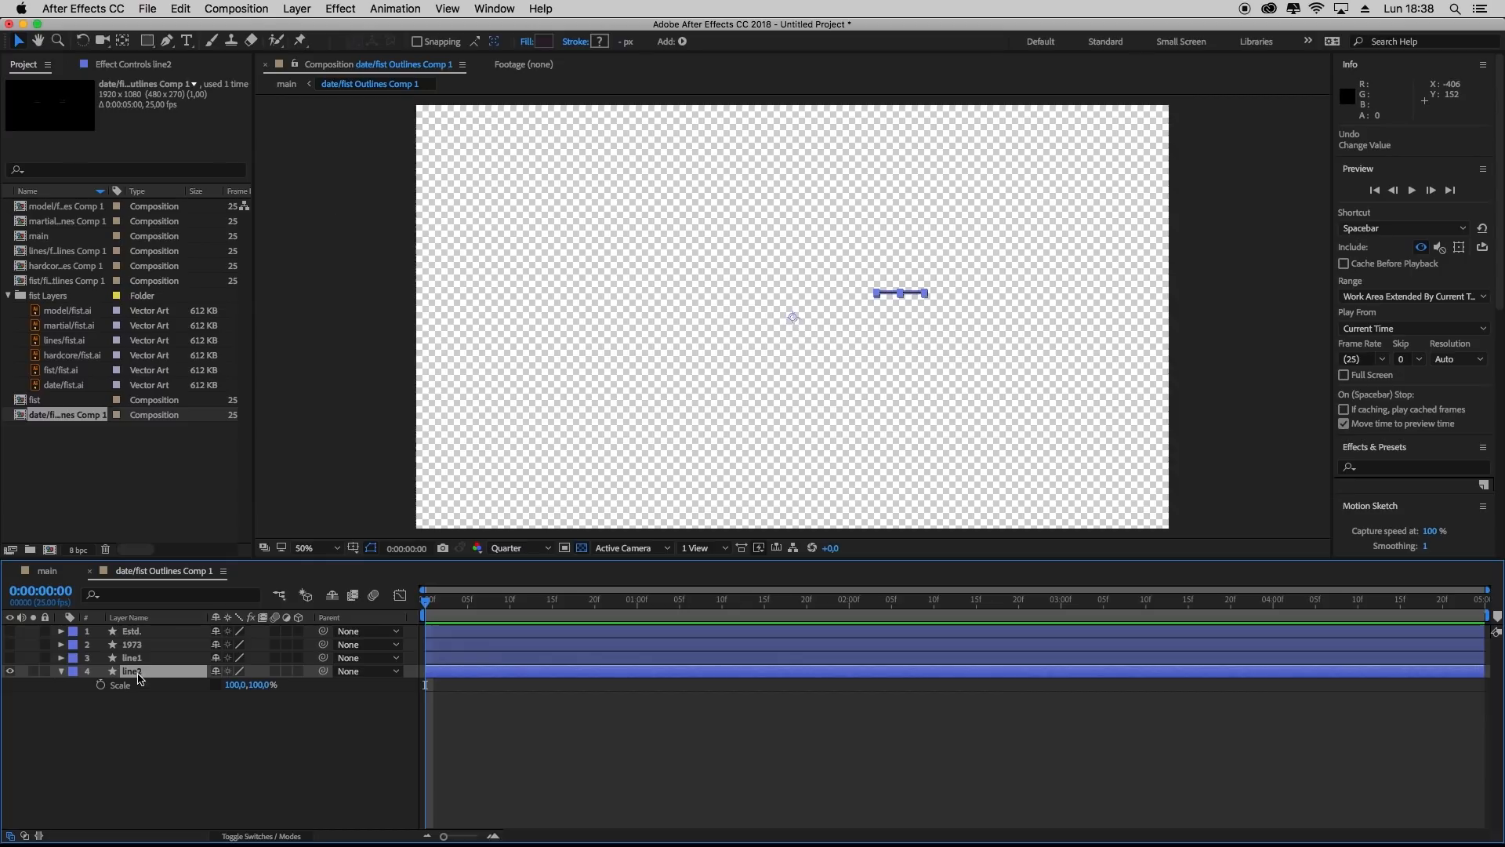
Move line2's anchor point to the line's left end with the Pan Behind tool, and test its horizontal scaling
left_click(123, 40)
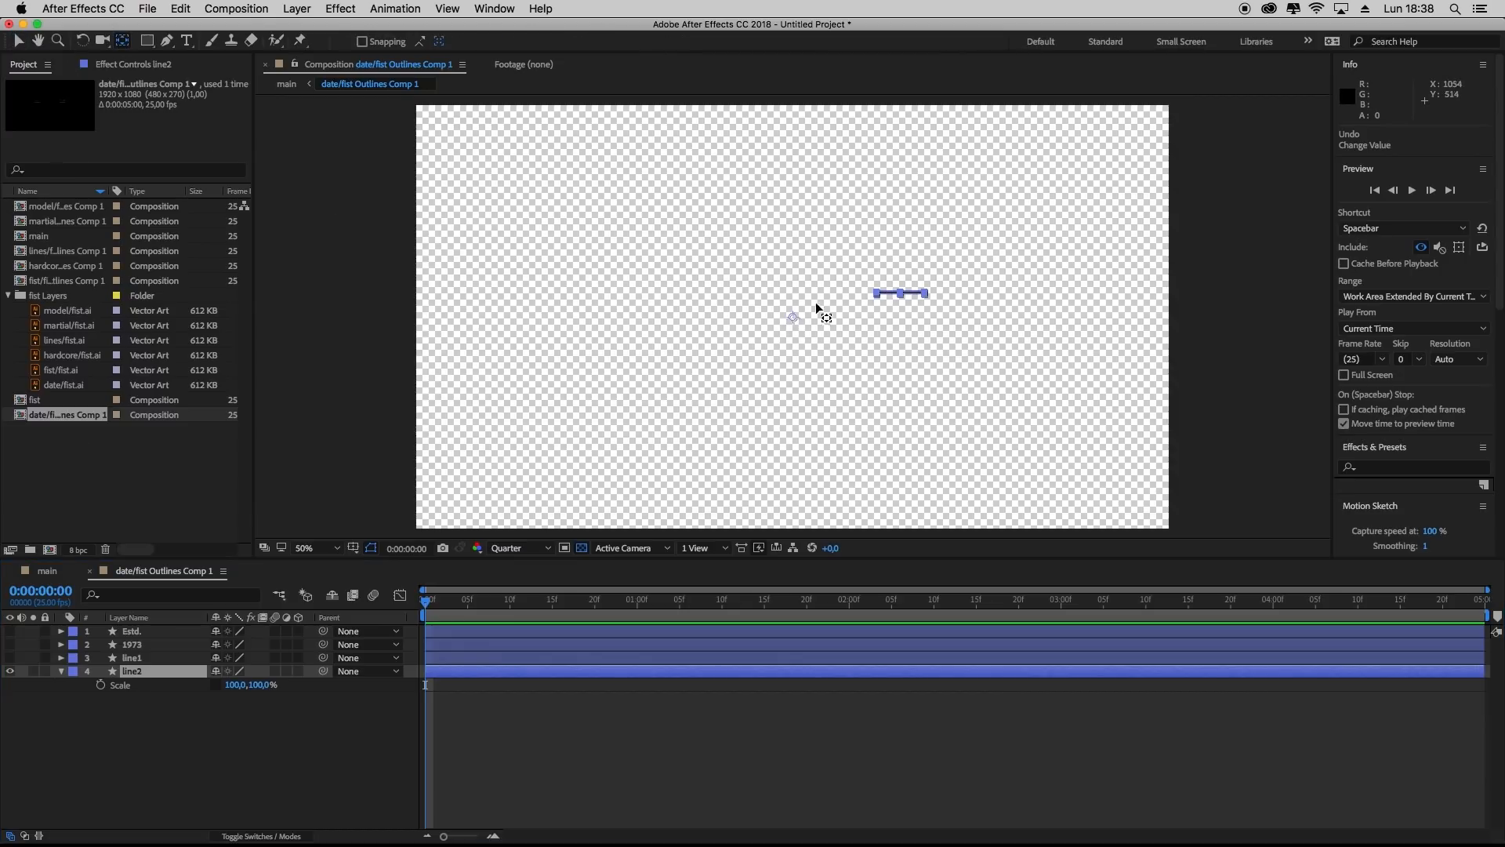
left_click_drag(792, 320, 857, 299)
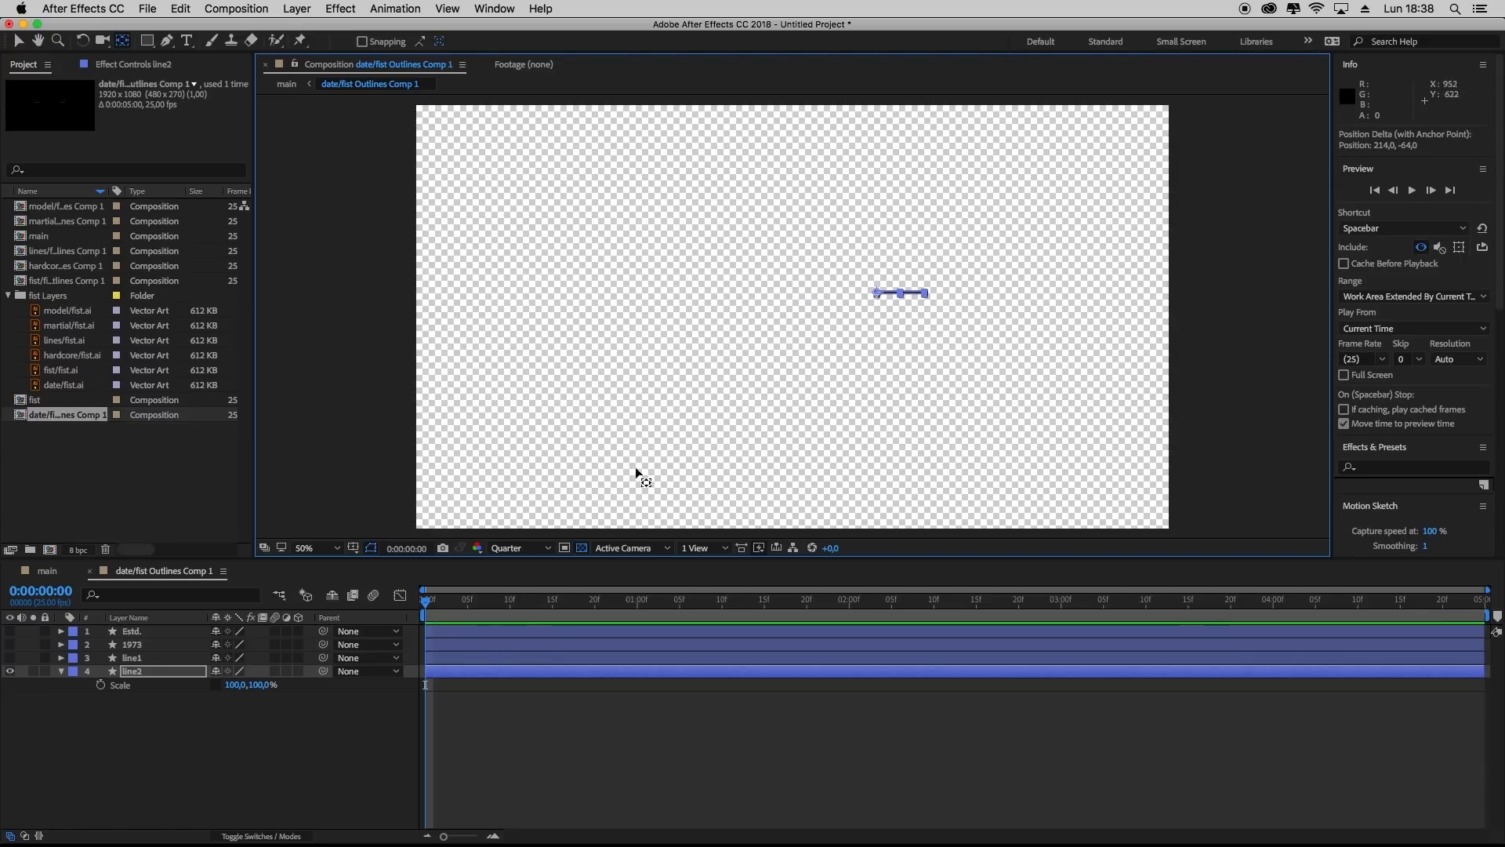
mouse_move(235, 685)
left_mouse_down()
mouse_move(168, 695)
mouse_move(248, 689)
left_mouse_up()
key("super+z")
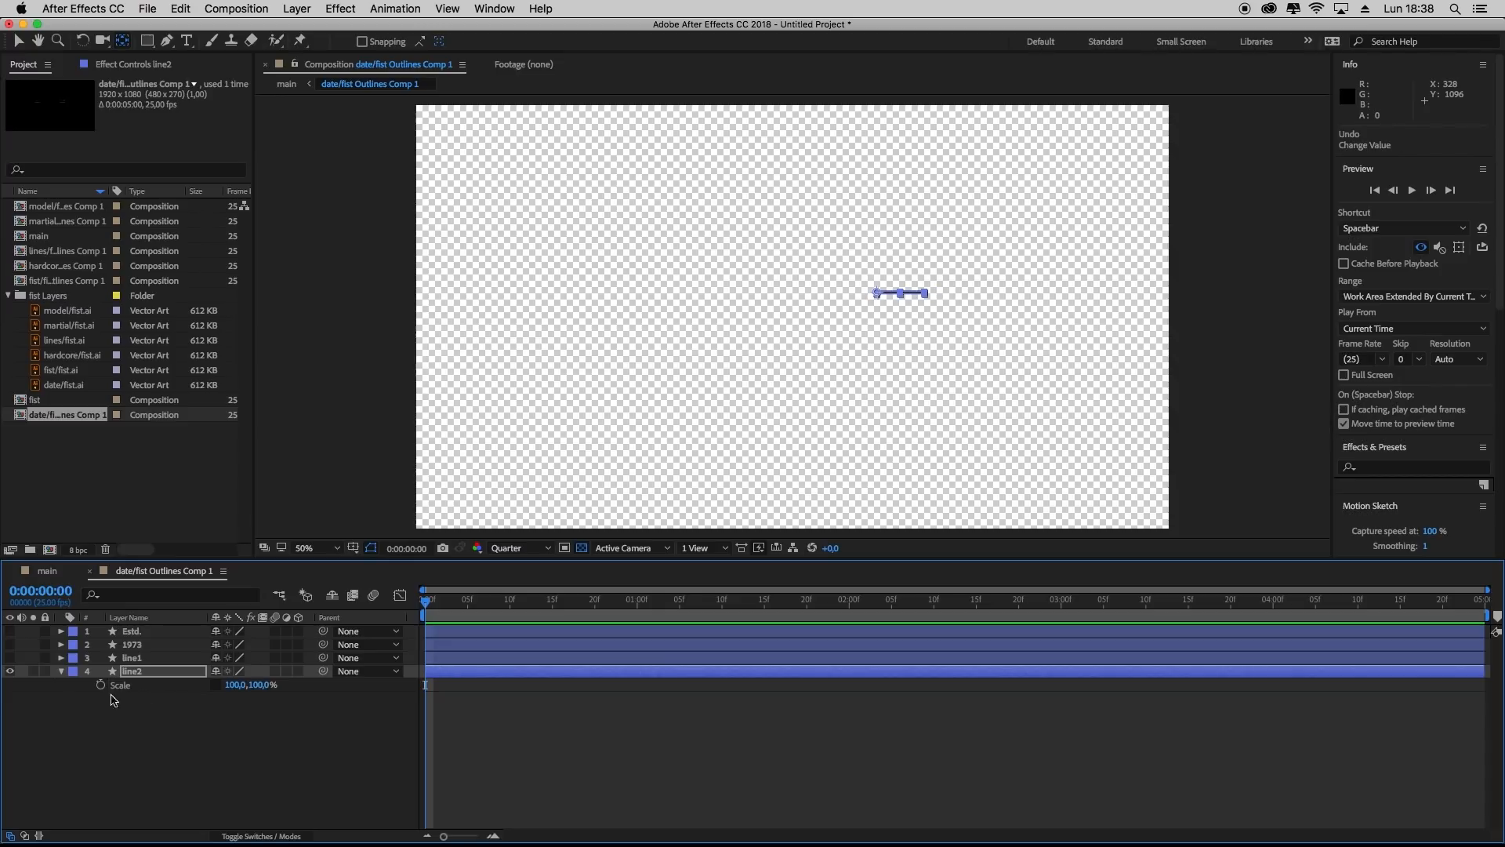
Turn the visibility of the line1, 1973 and Estd. layers back on
left_click(9, 657)
left_click(11, 644)
left_click(10, 632)
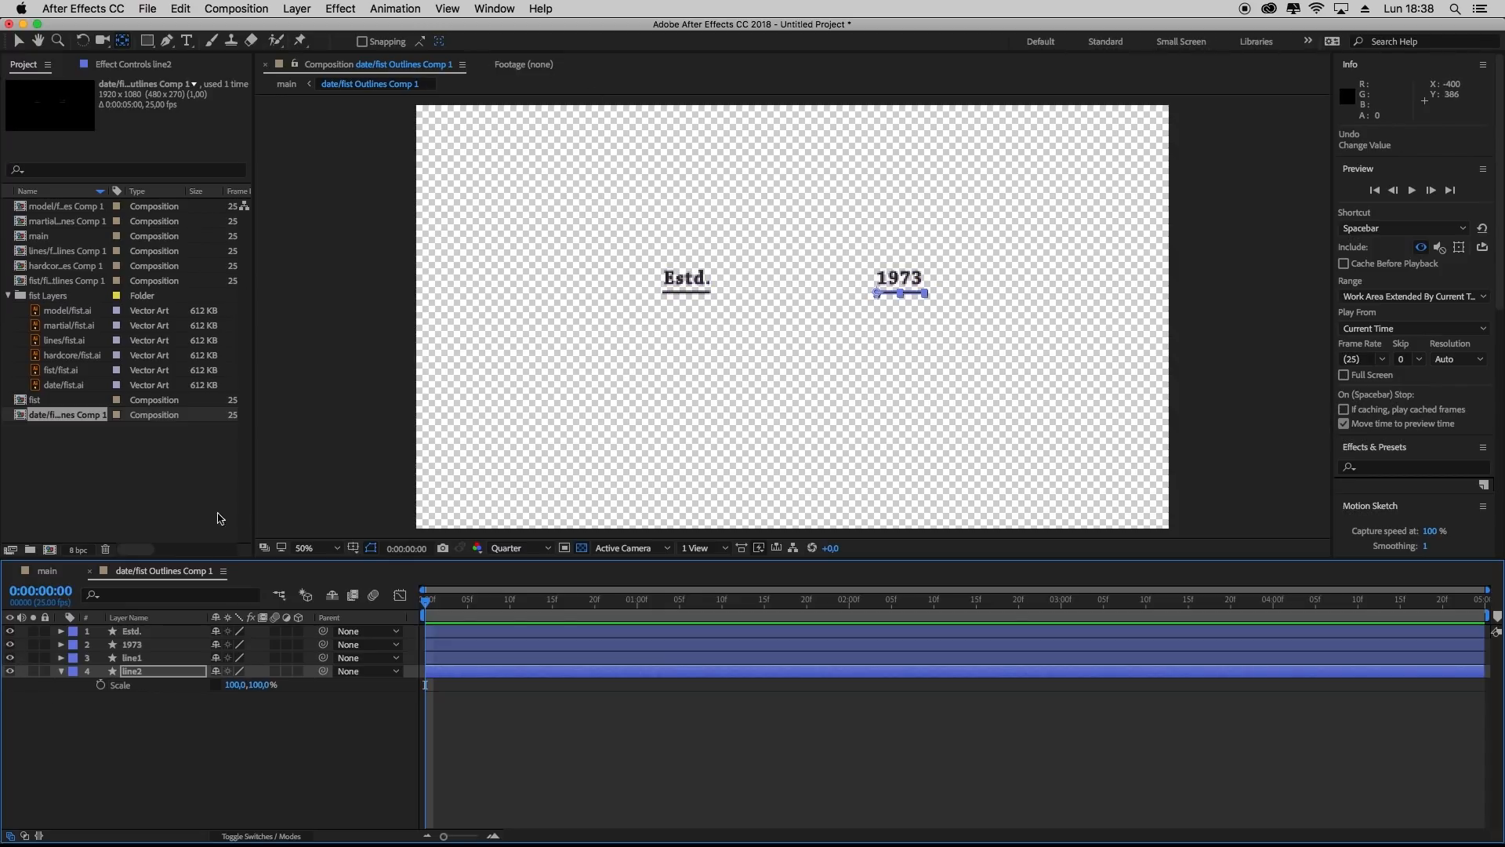
Move the anchor points of line1 and 1973 onto their own artwork and Estd.'s anchor point to its lettering's left edge
left_click(133, 659)
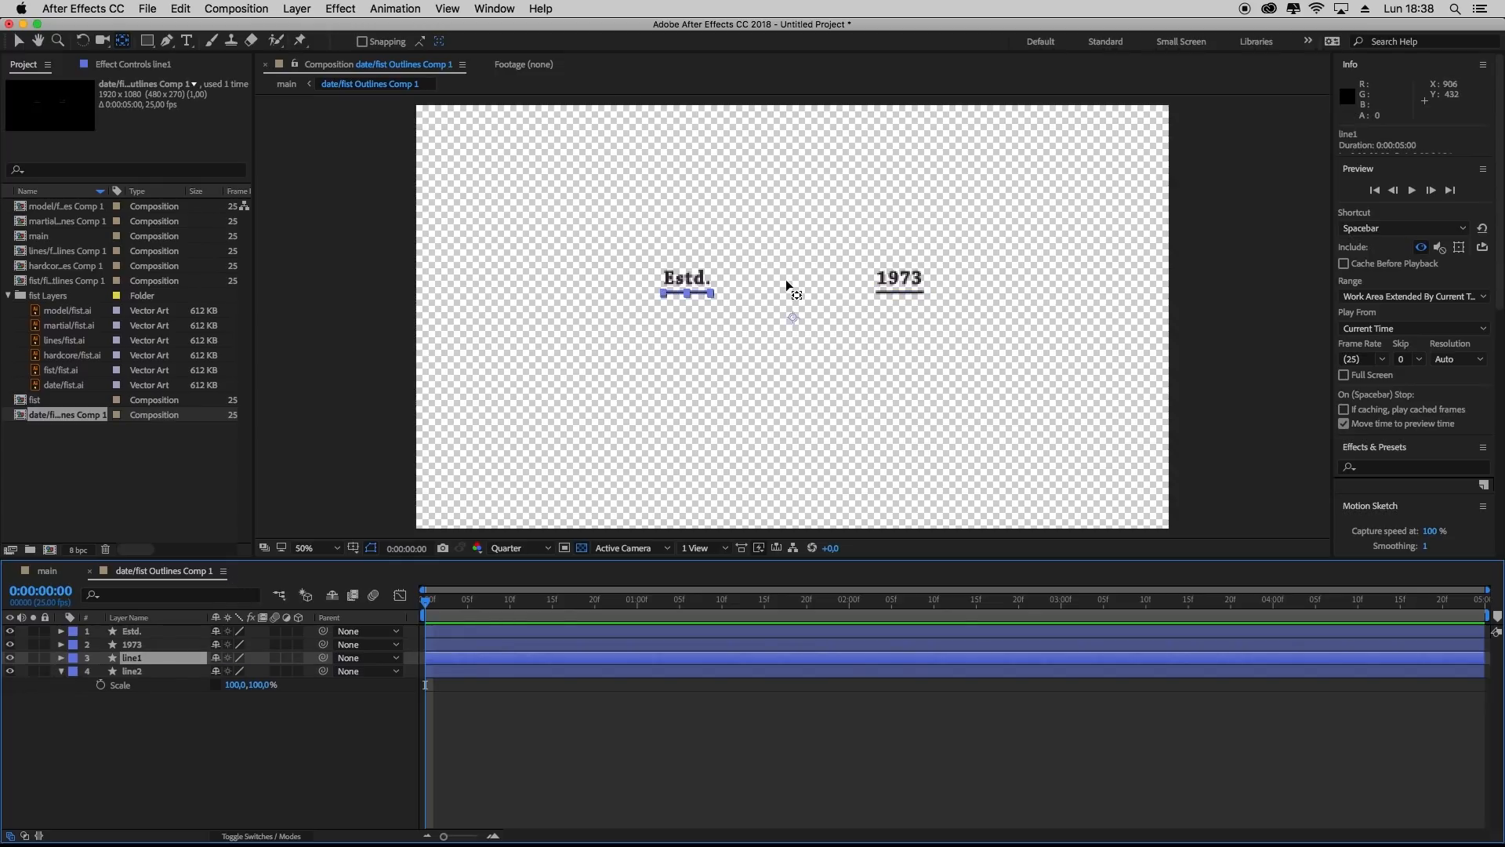
left_click_drag(792, 317, 922, 274)
left_click(138, 648)
left_click(134, 632)
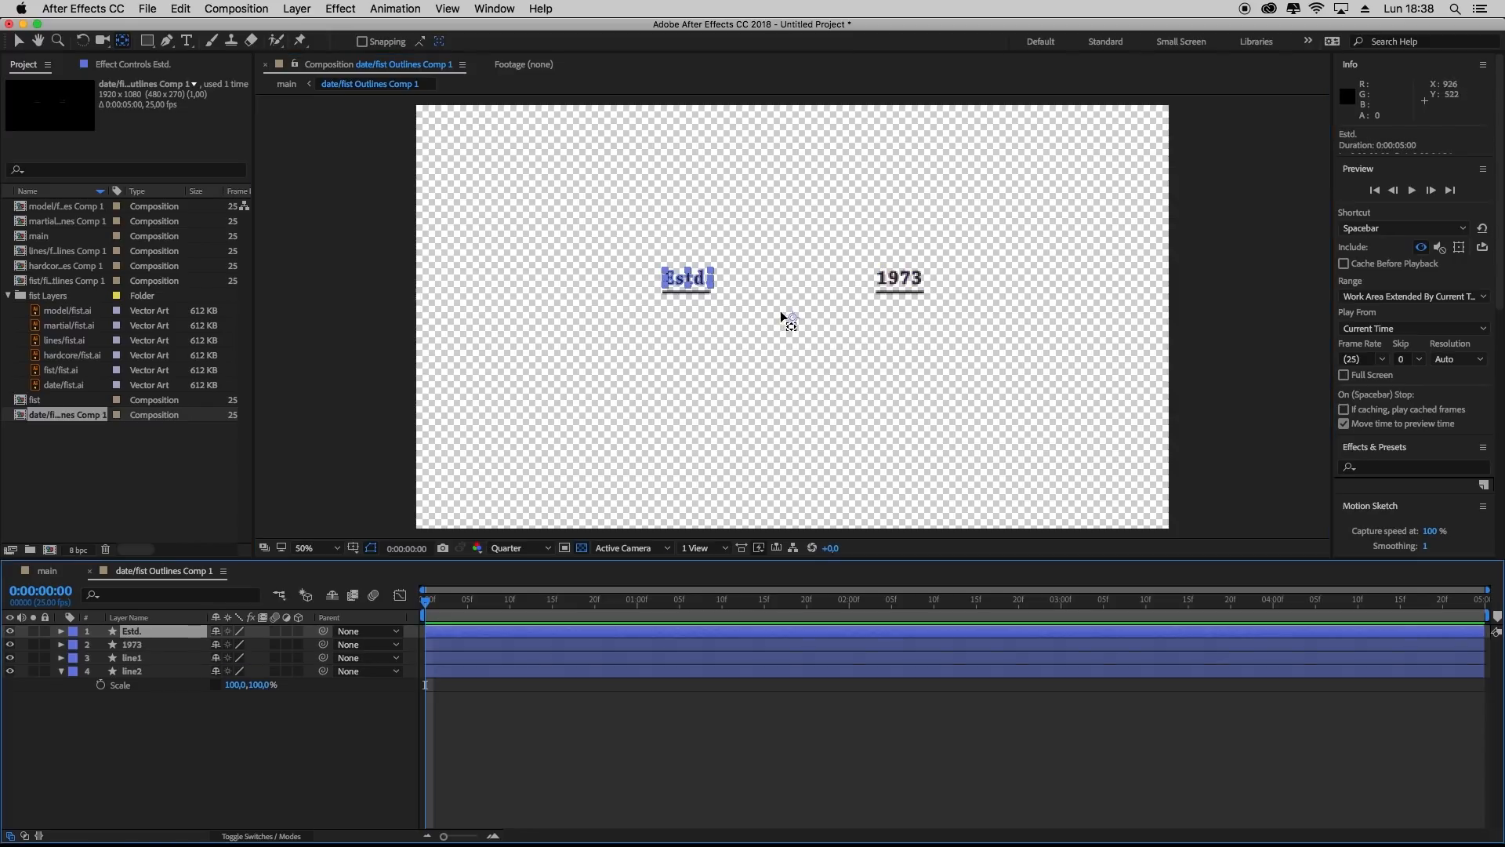
left_click_drag(794, 314, 661, 278)
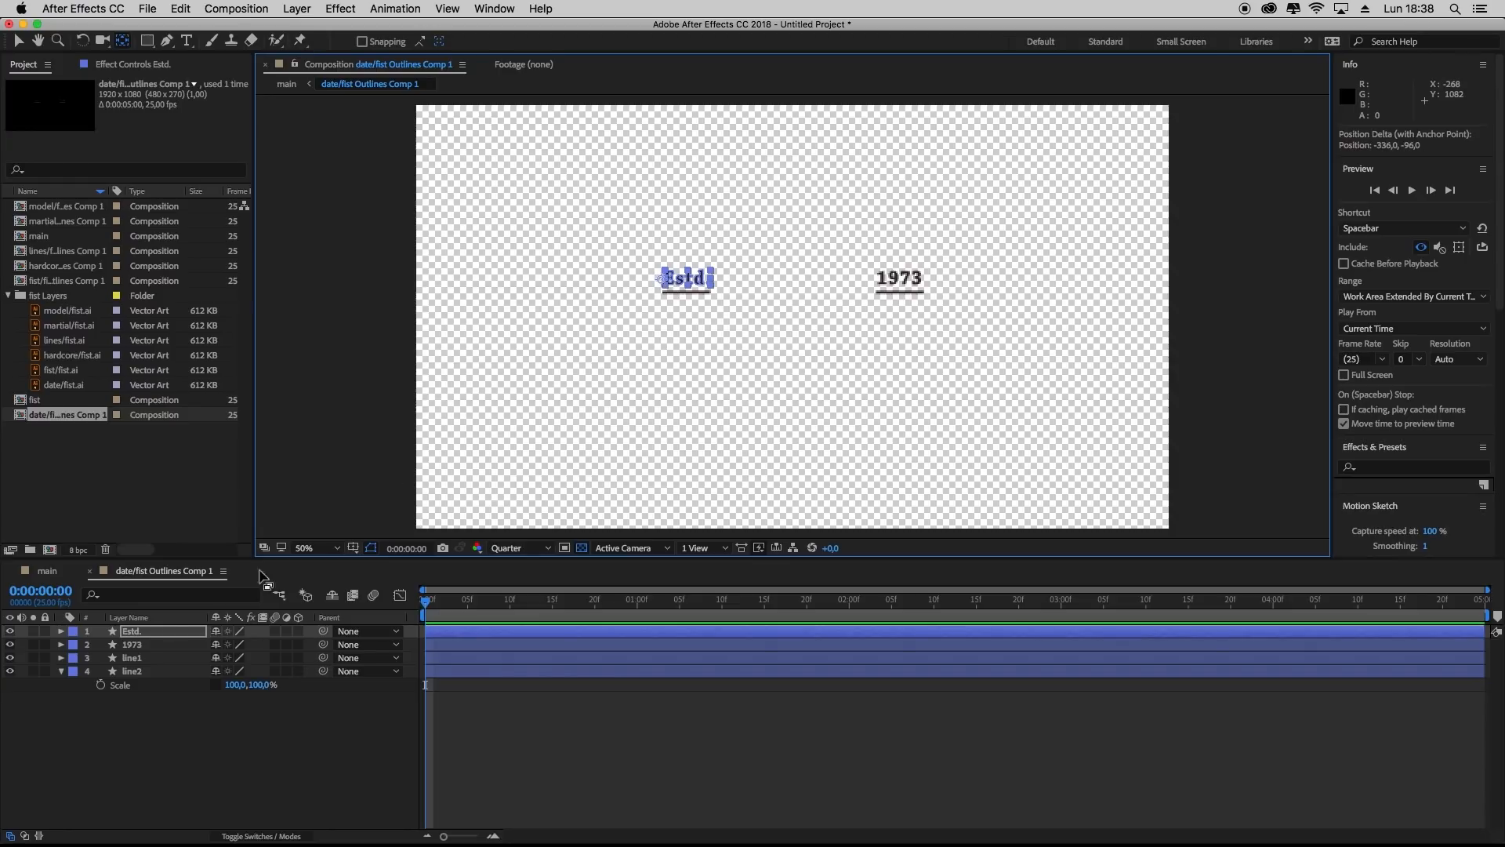
Reveal the Scale property of the Estd., 1973, line1 and line2 layers and unlink the proportions of the first three
left_click(142, 672, "shift")
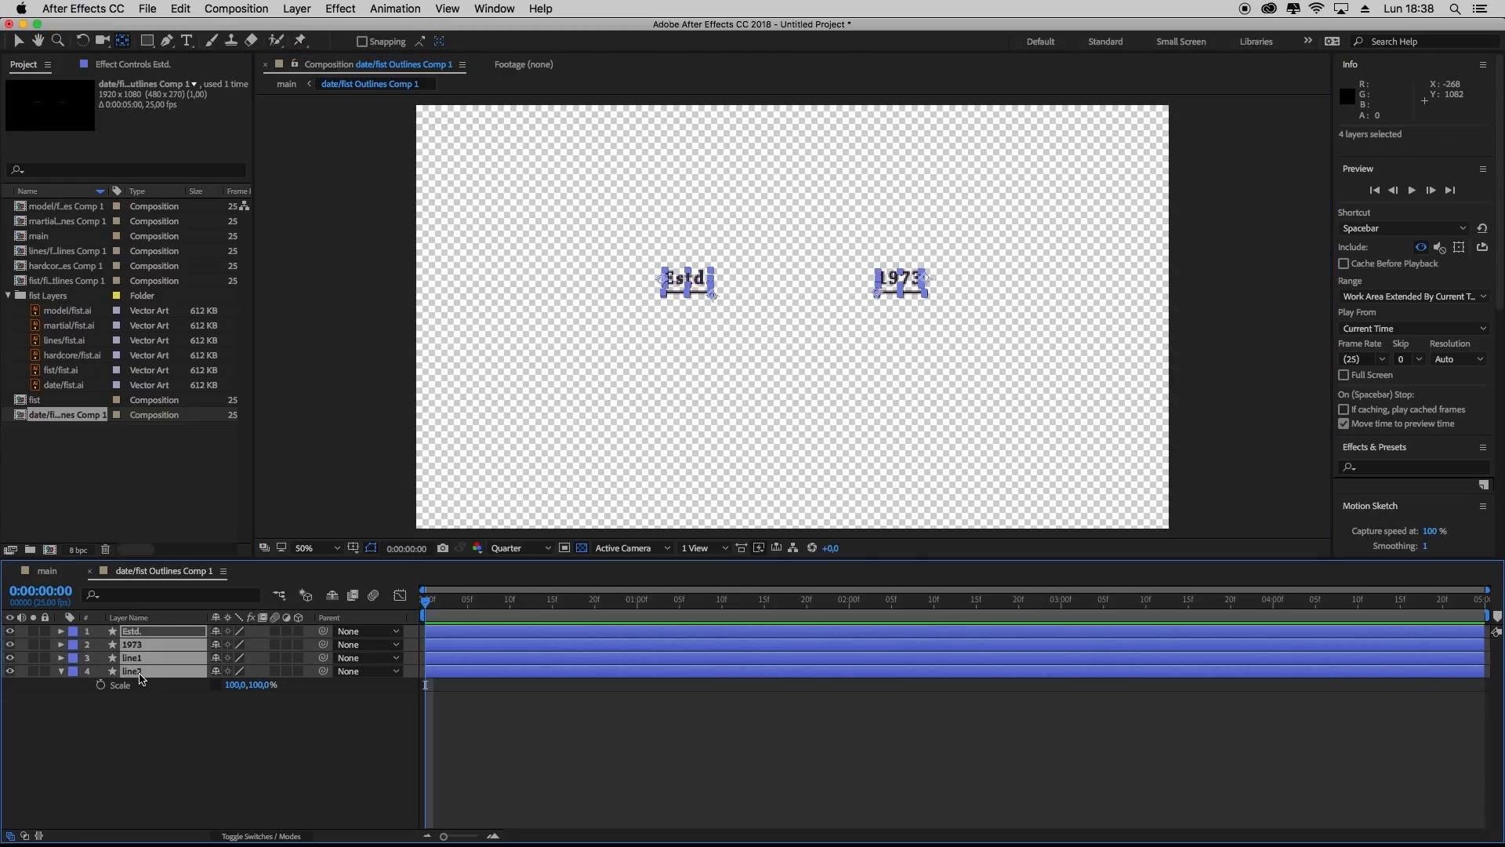
key("s")
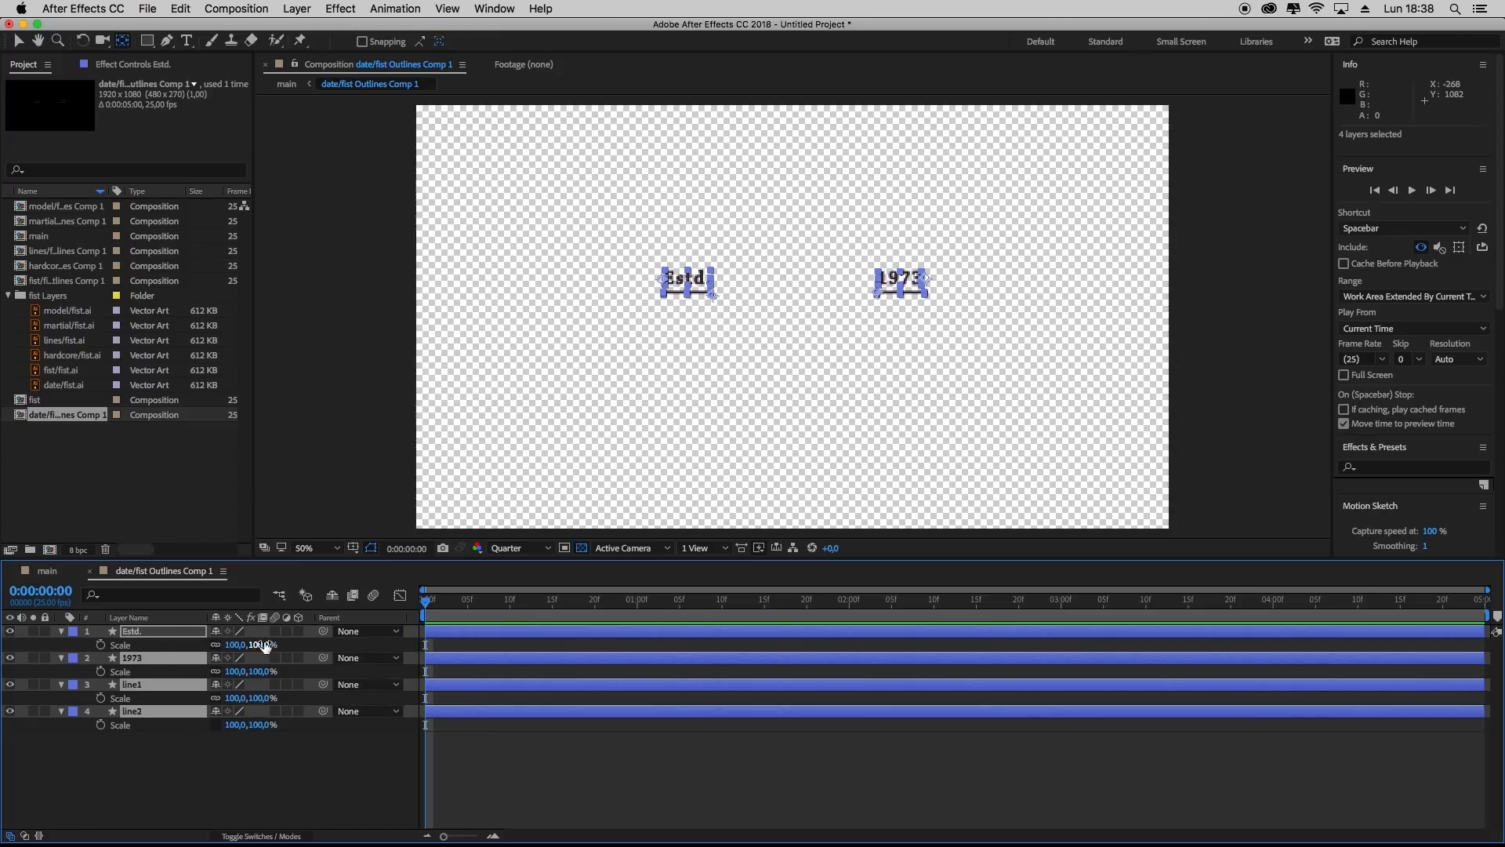
left_click(217, 646)
left_click(217, 672)
left_click(215, 698)
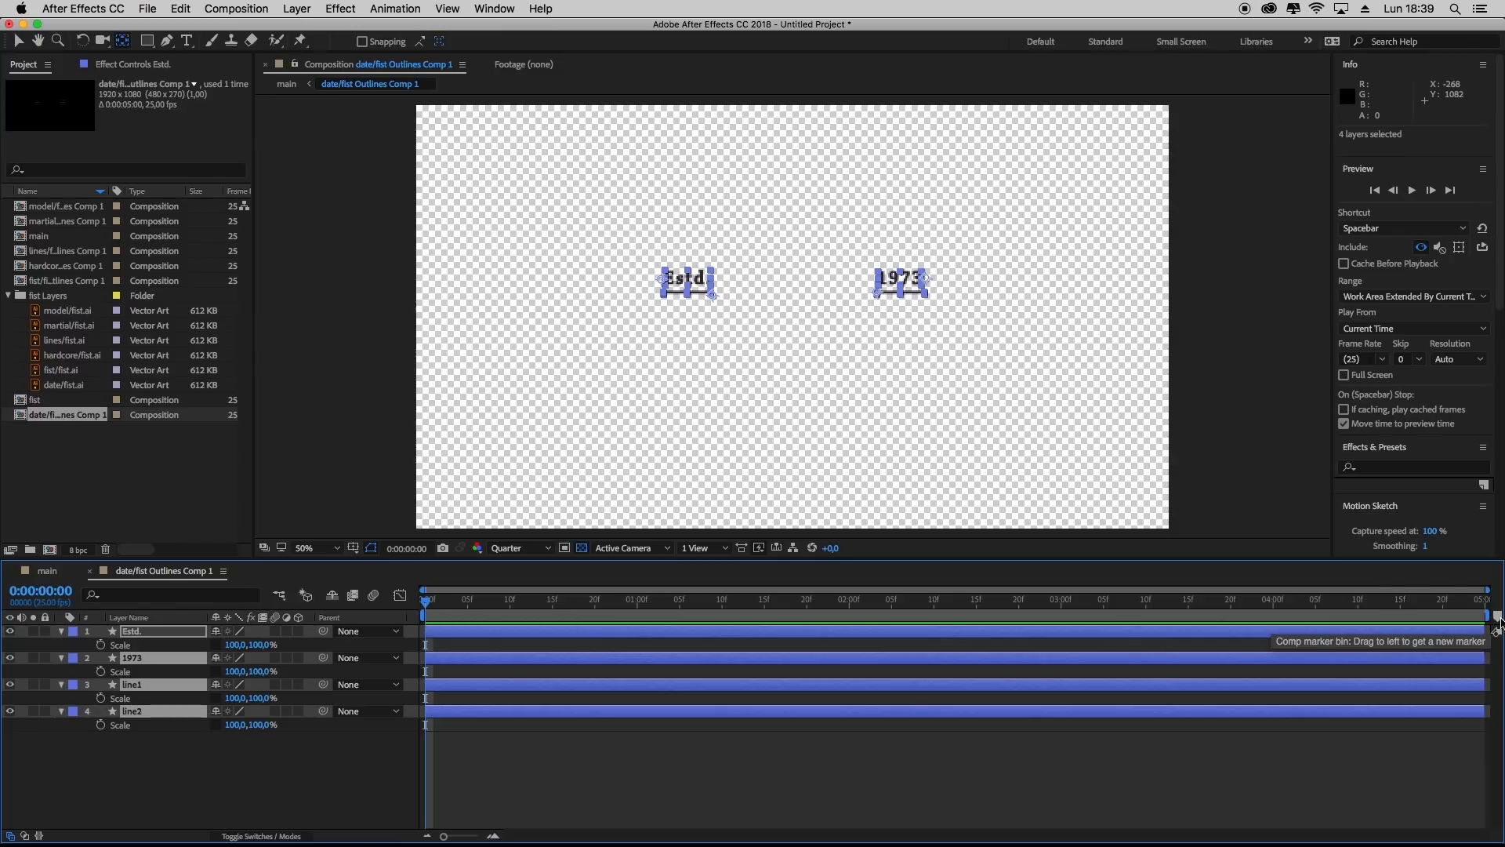
Add a composition marker at 0:00:00:15 in the date composition
left_click_drag(1499, 622, 1441, 625)
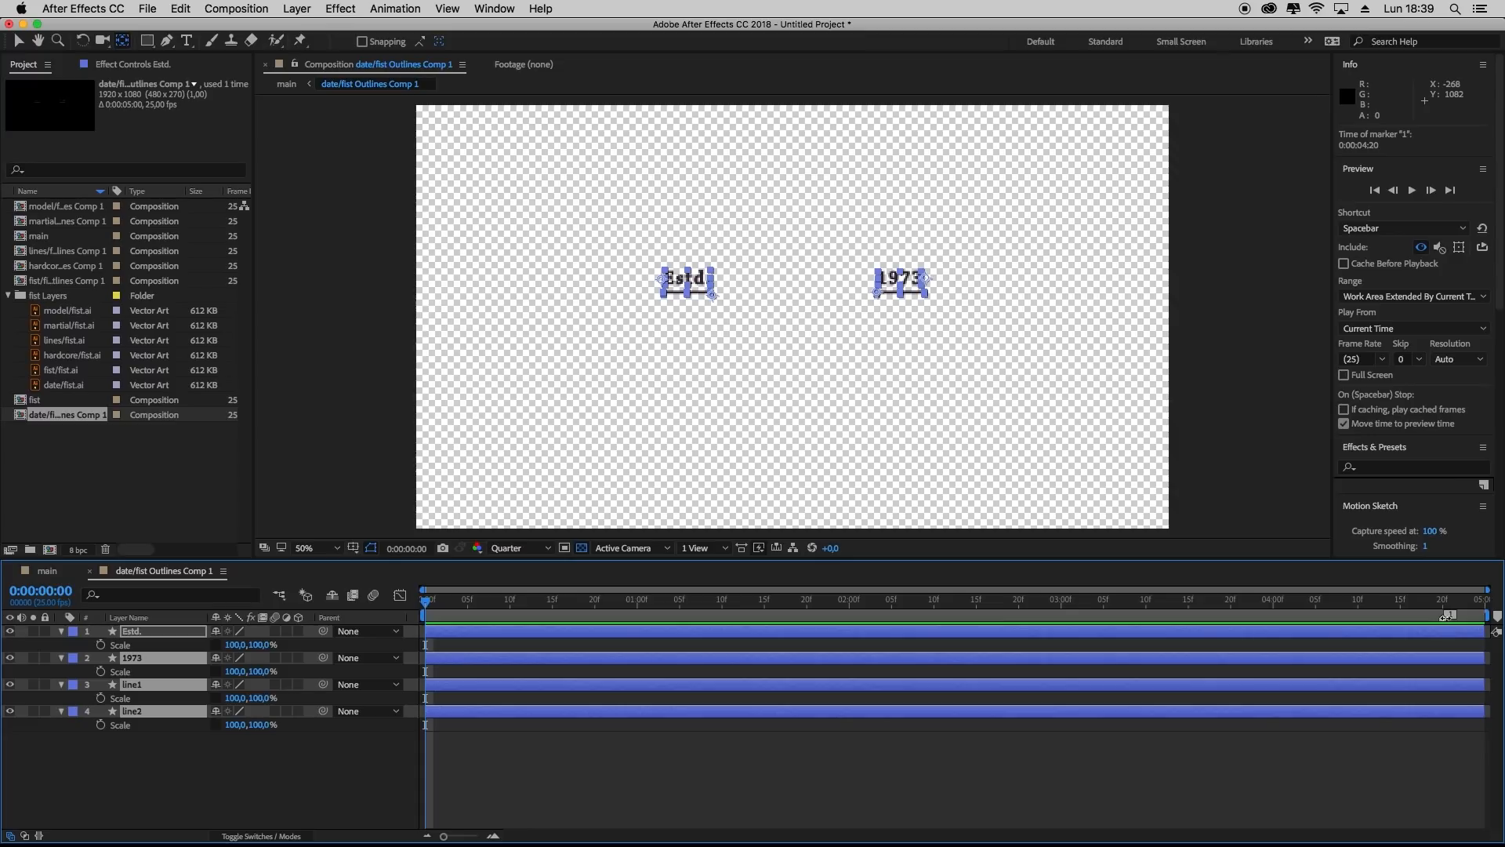
mouse_move(1446, 619)
left_mouse_down()
mouse_move(570, 617)
mouse_move(553, 602)
left_mouse_up()
left_click_drag(1496, 617, 1262, 616)
mouse_move(1498, 618)
left_mouse_down()
mouse_move(1357, 617)
mouse_move(1496, 617)
left_mouse_up()
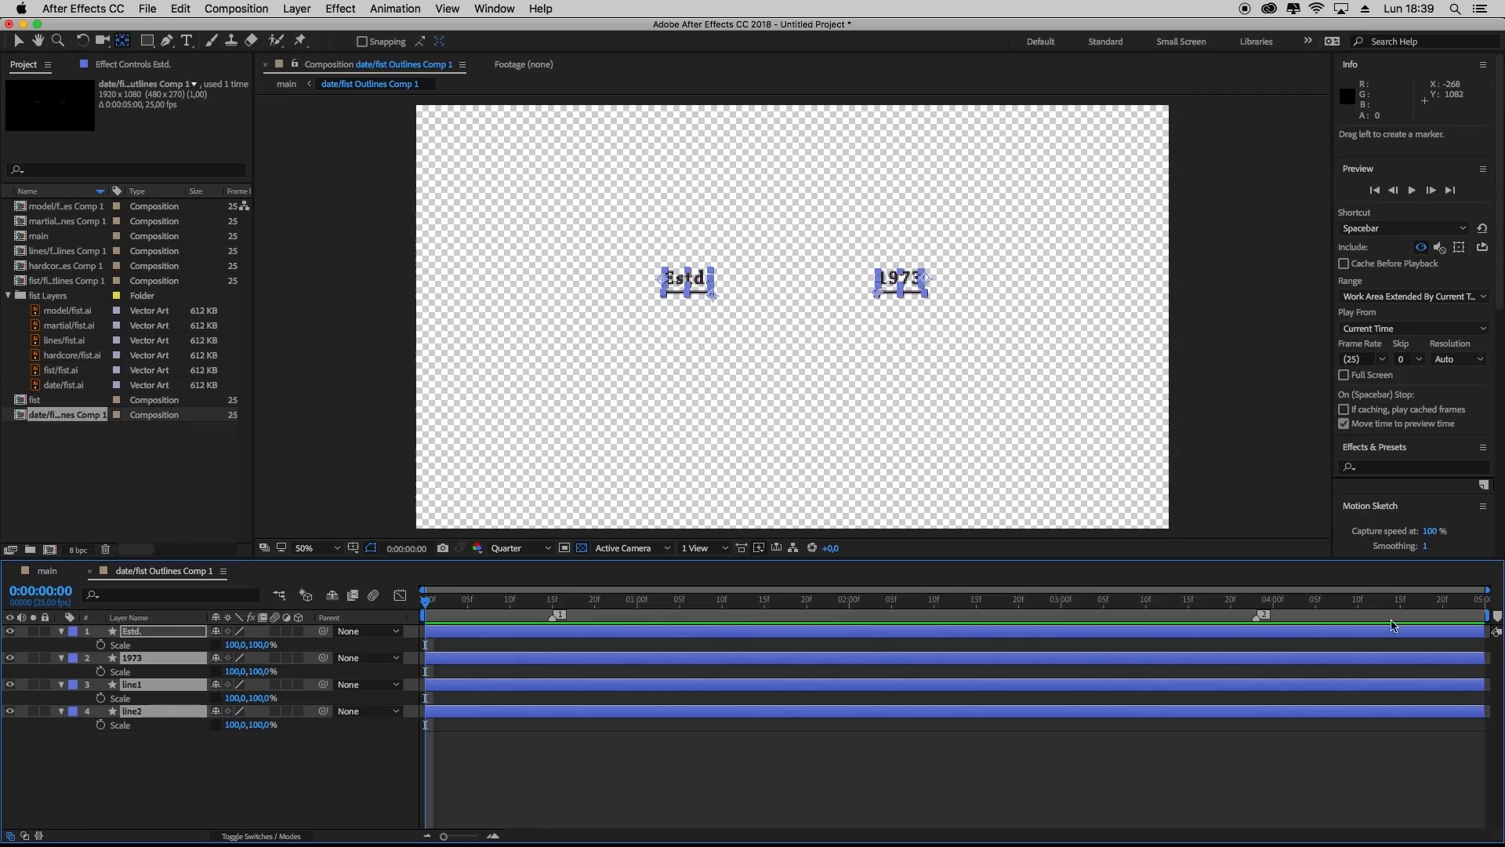
left_click_drag(1262, 617, 1496, 617)
Create Scale keyframes for all four date layers together at the 0:00:00:15 marker
left_click_drag(426, 603, 555, 624)
left_click(145, 632, "shift")
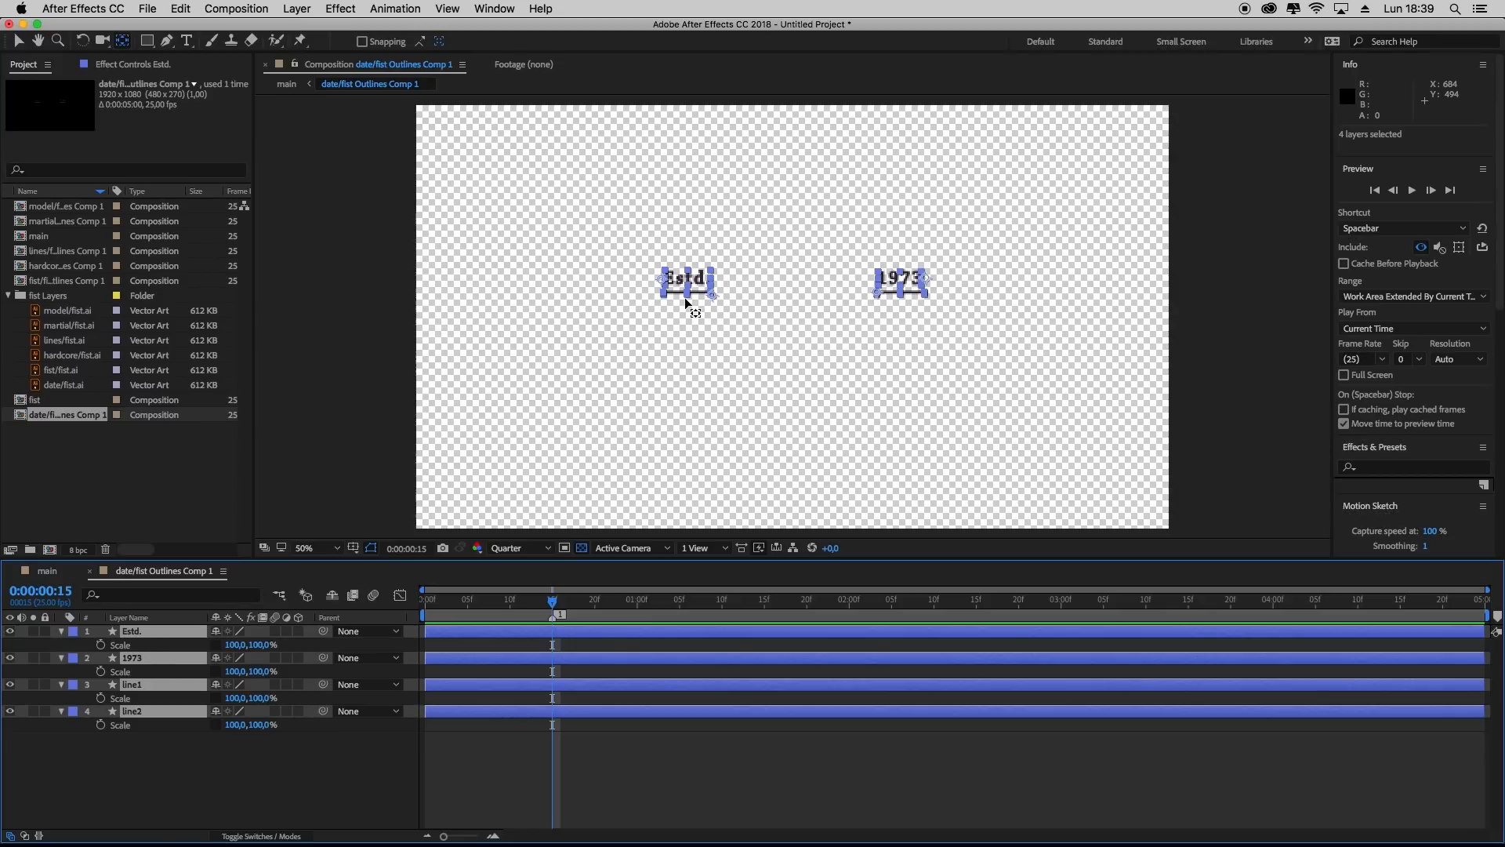
left_click(264, 801)
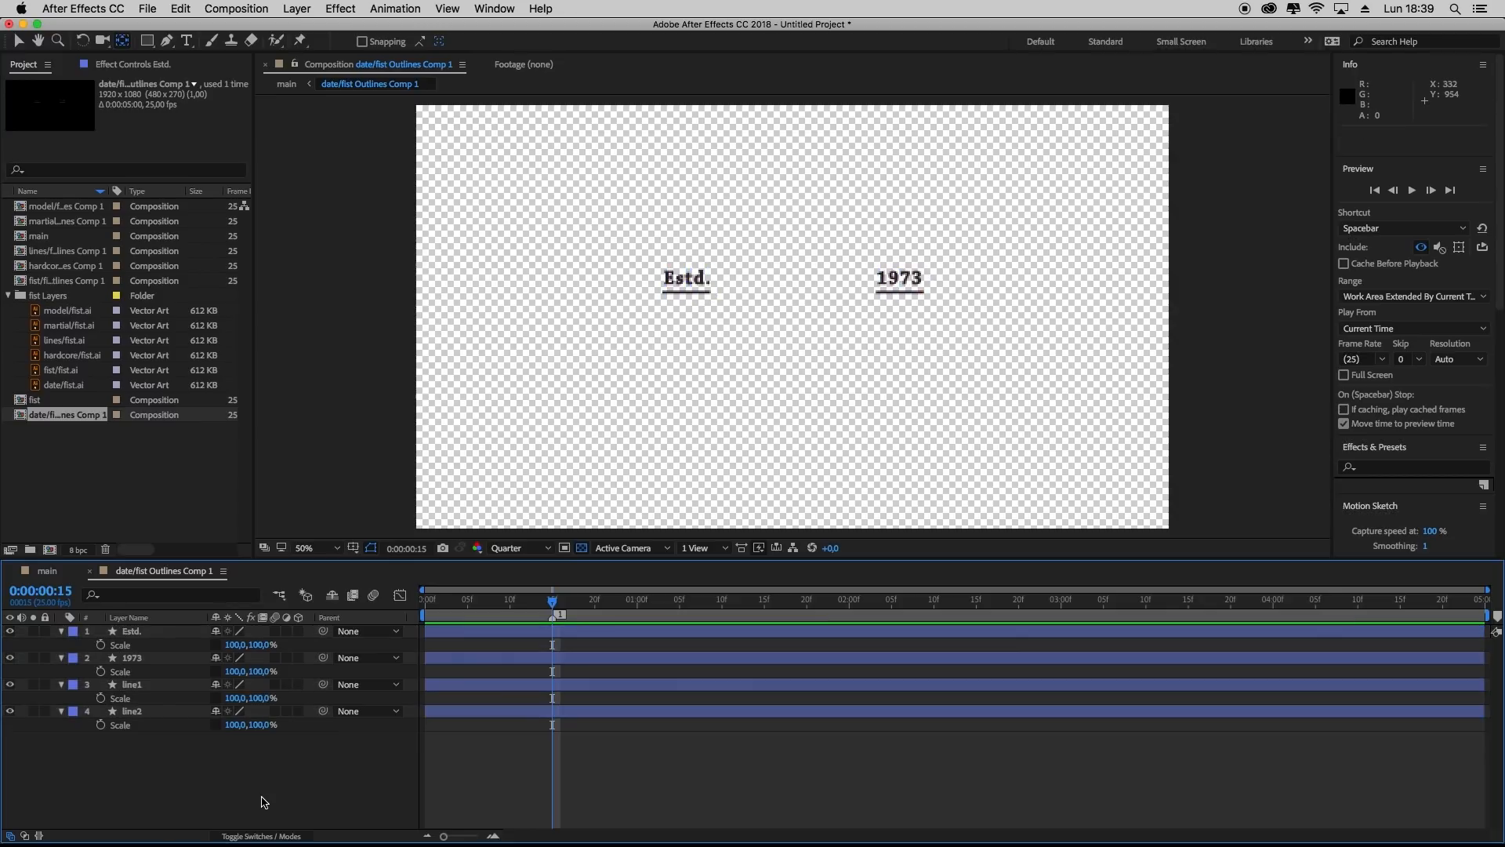
left_click(154, 633)
left_click(153, 714, "shift")
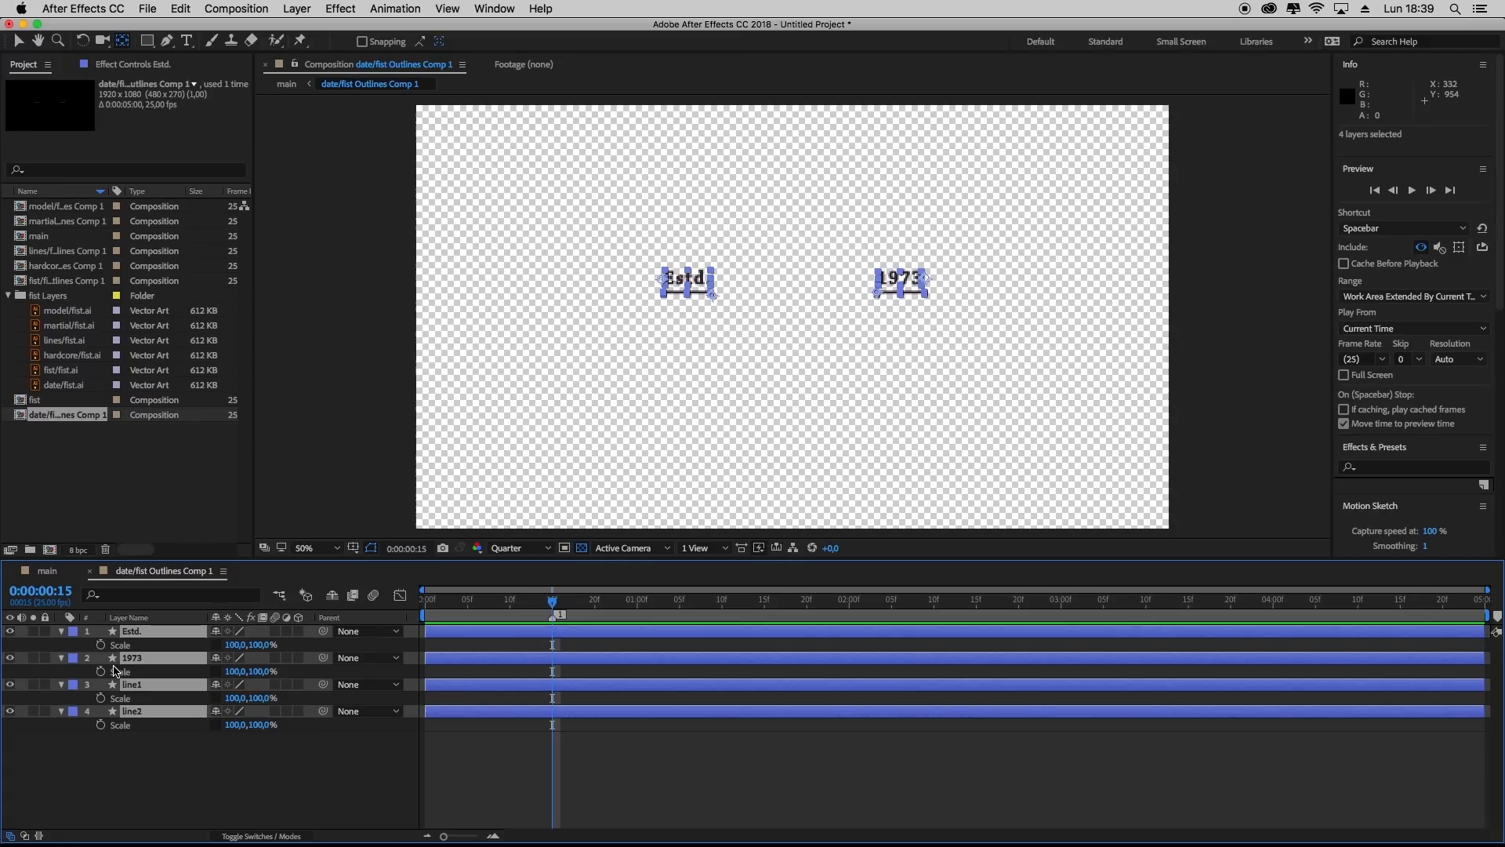
left_click(101, 646)
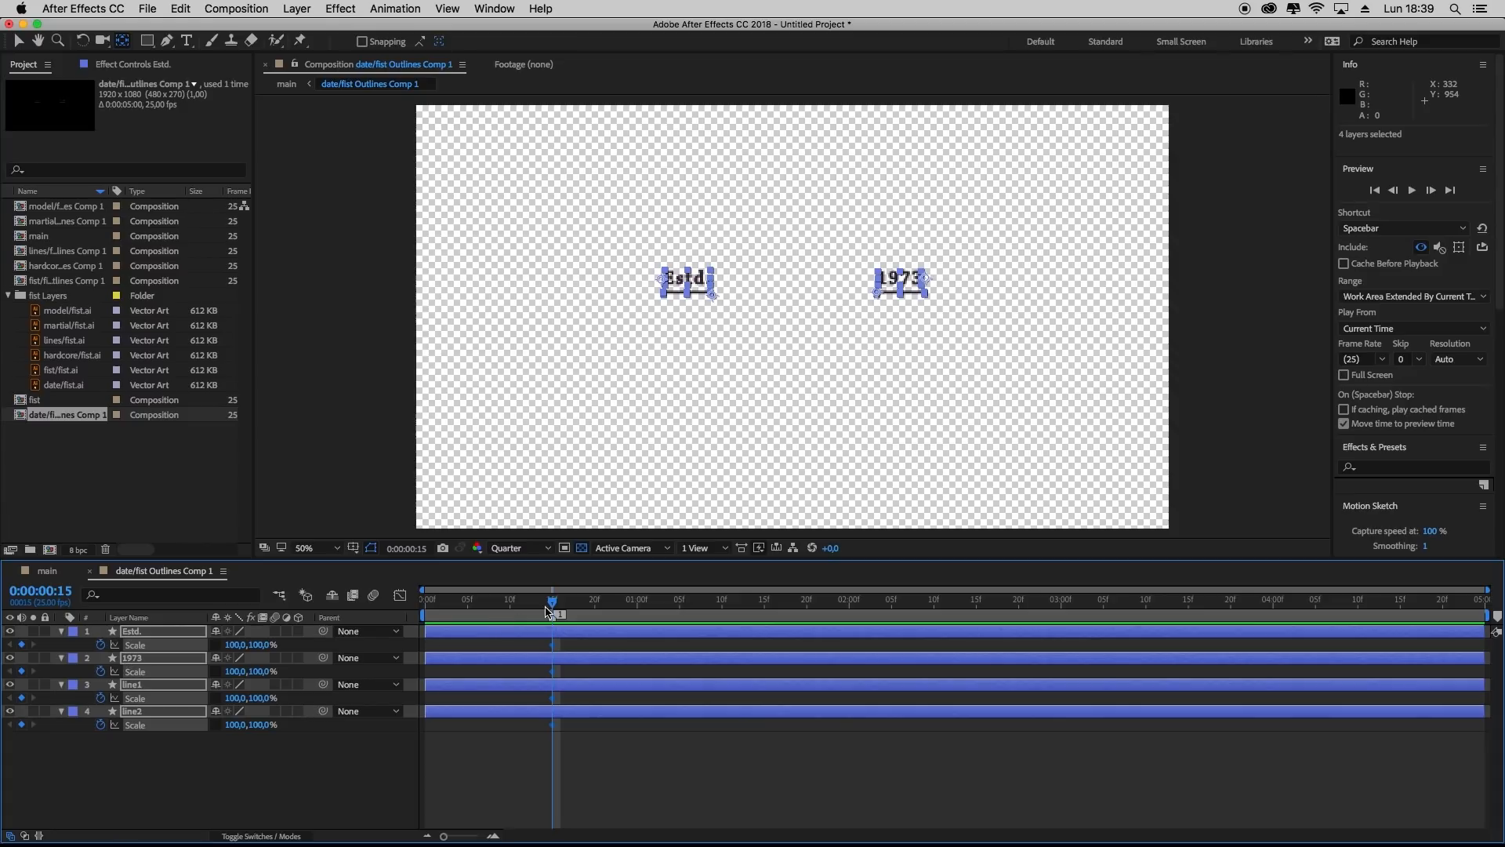
Set the horizontal Scale of all four date layers to 0% at 0:00:00:00
key("Page_Up")
key("Page_Up")
key("Page_Up")
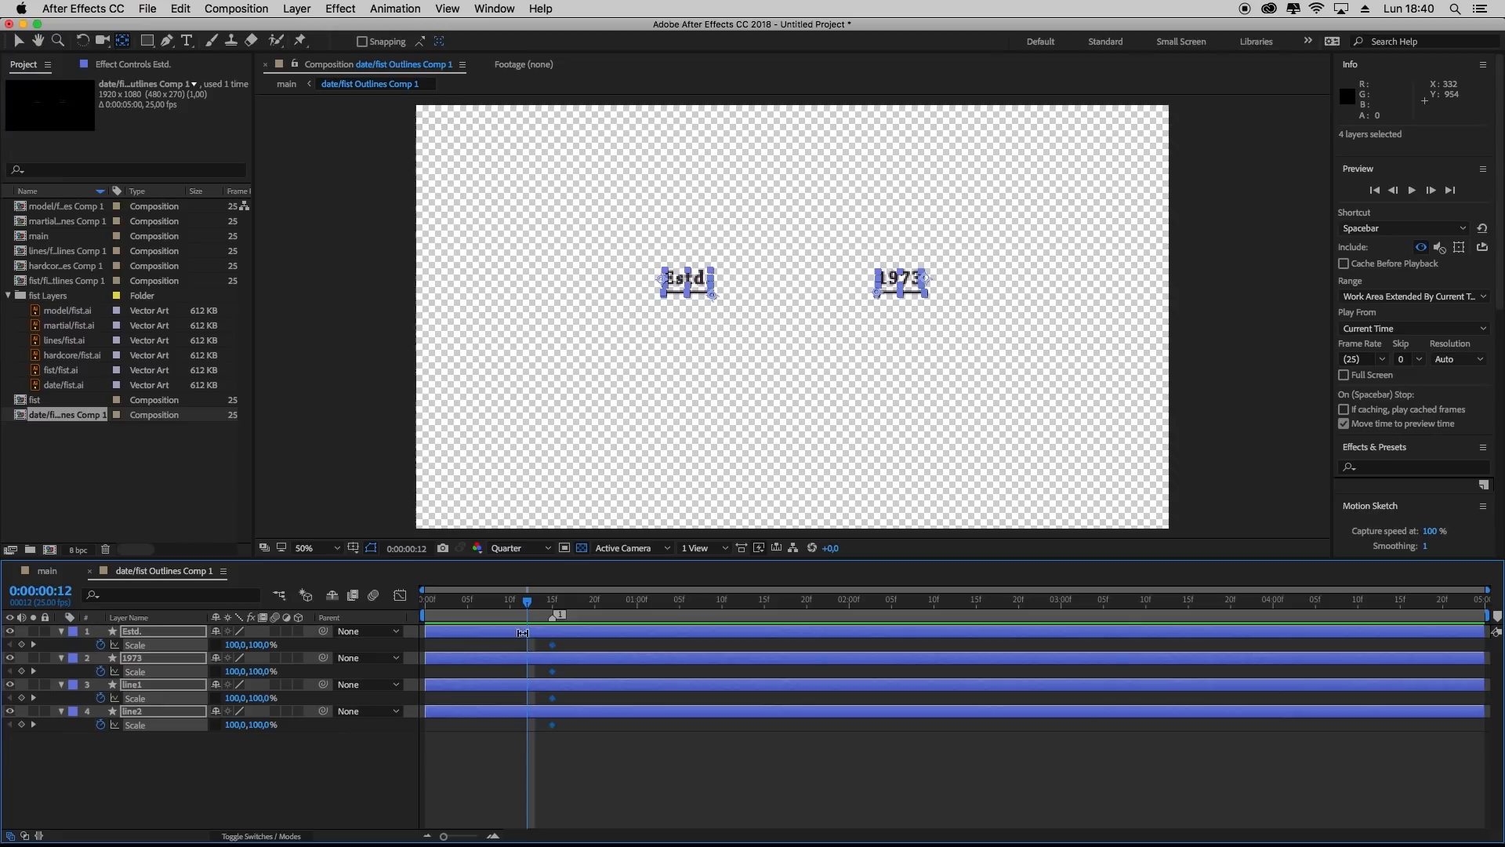
left_click_drag(529, 604, 421, 612)
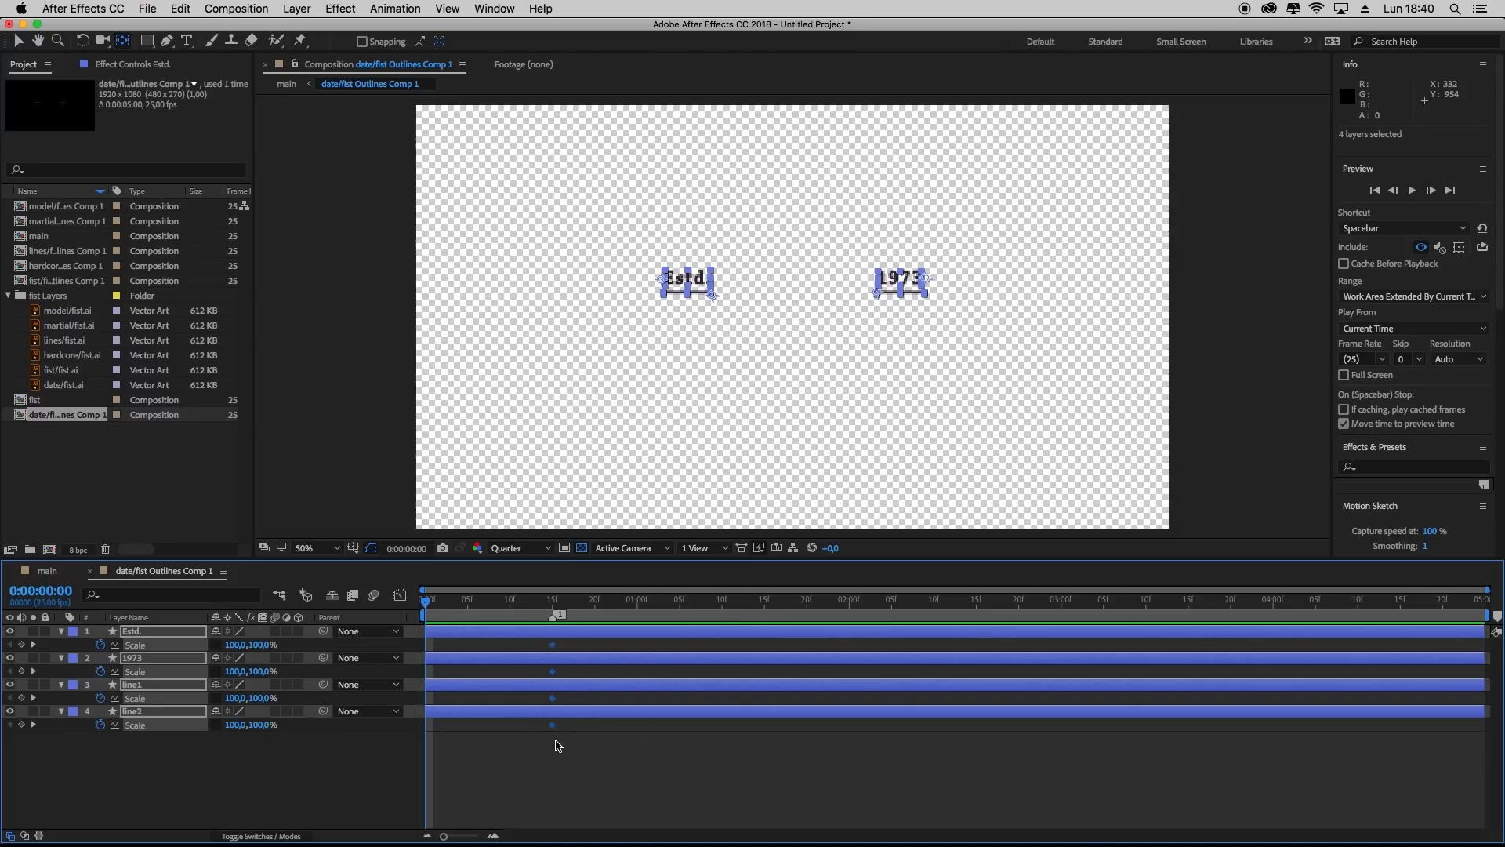
left_click(234, 645)
type("0")
key("Return")
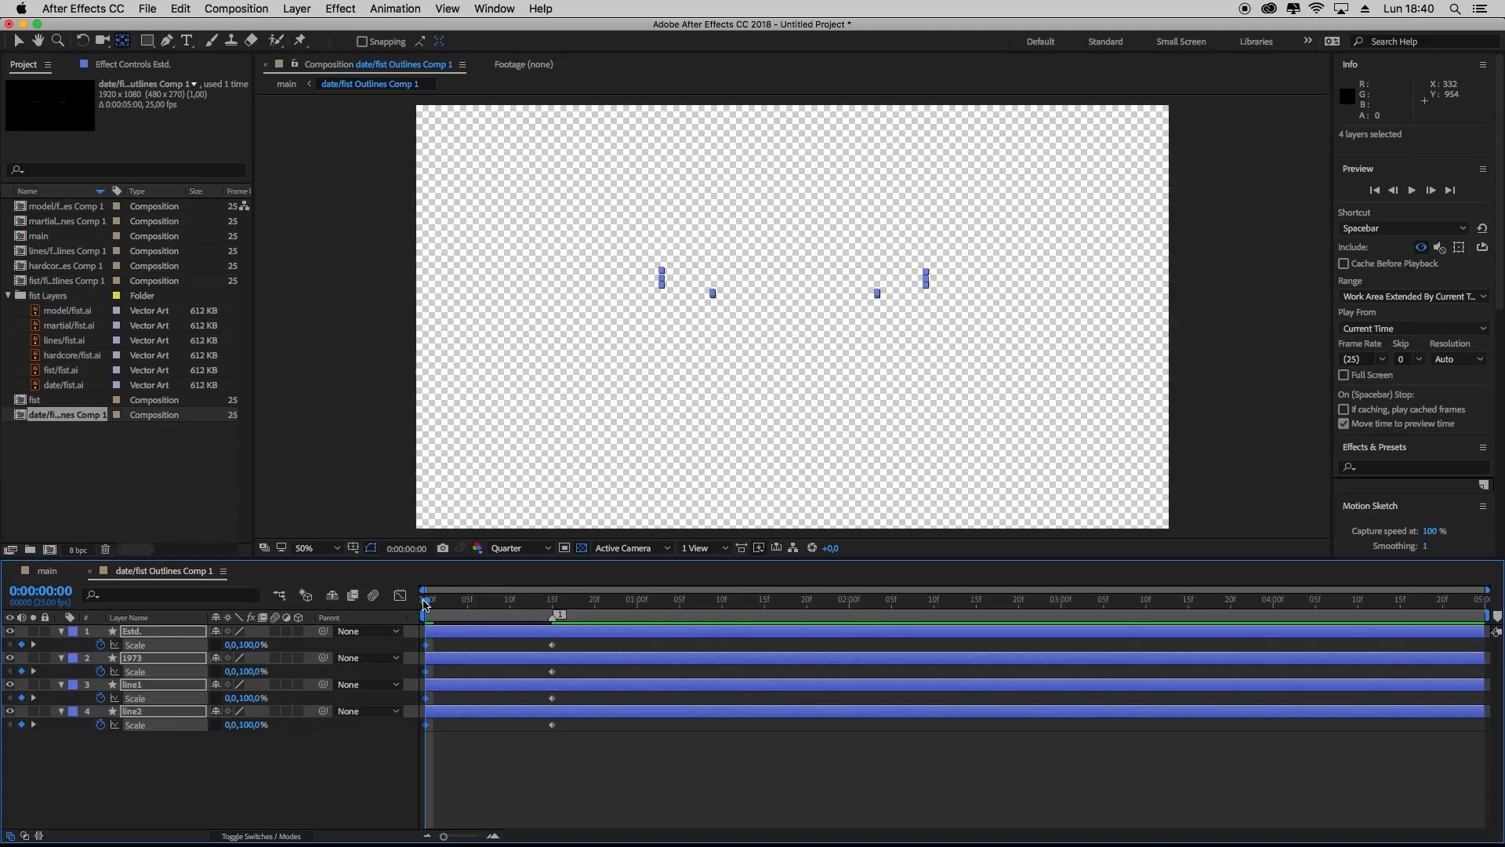
Preview the date layers' horizontal scale animation from the start of the composition
left_click_drag(428, 604, 420, 643)
key("space")
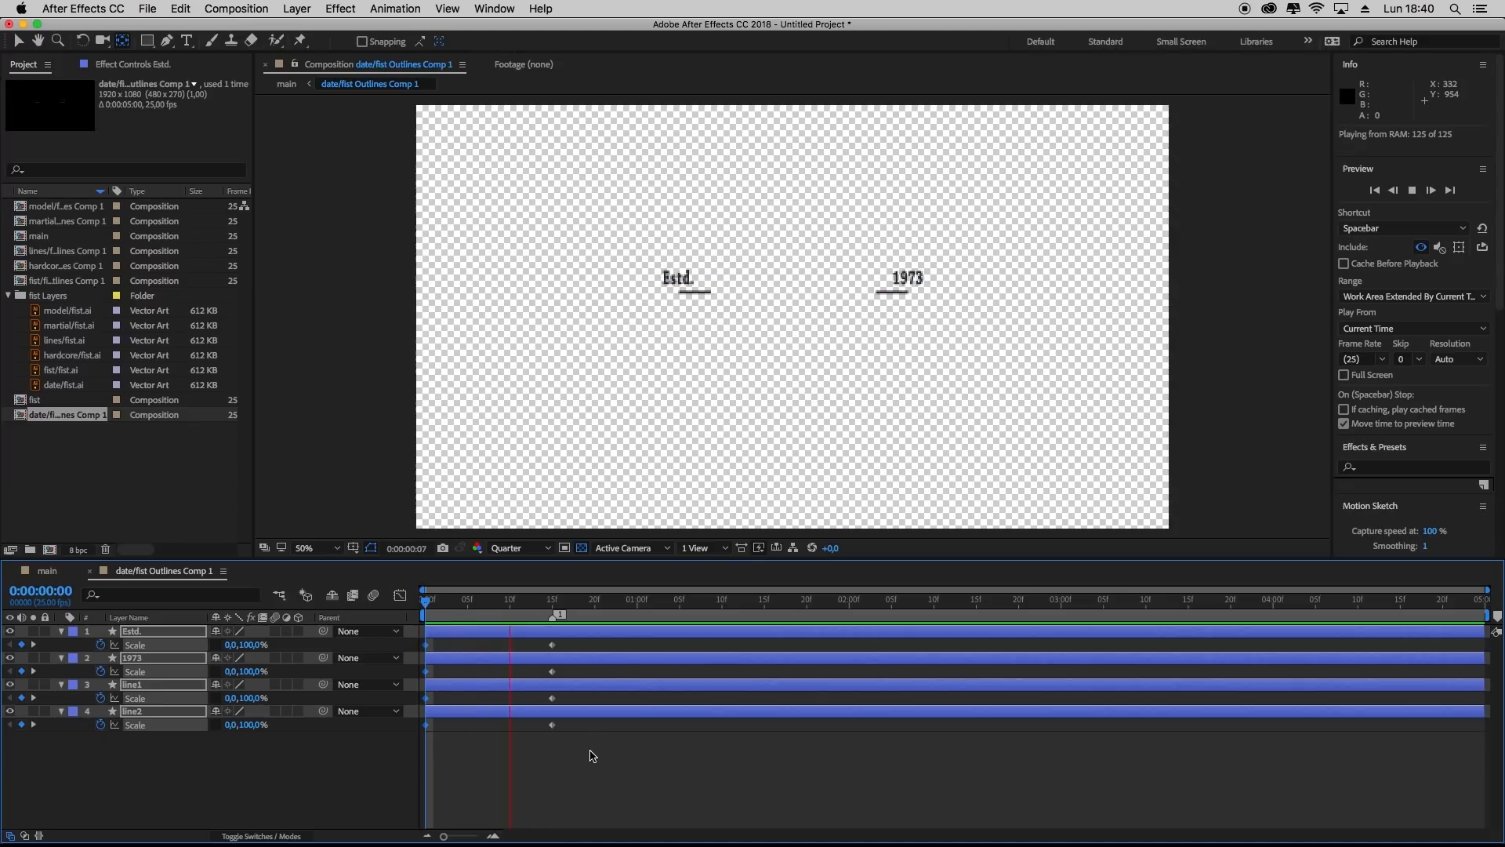
key("space")
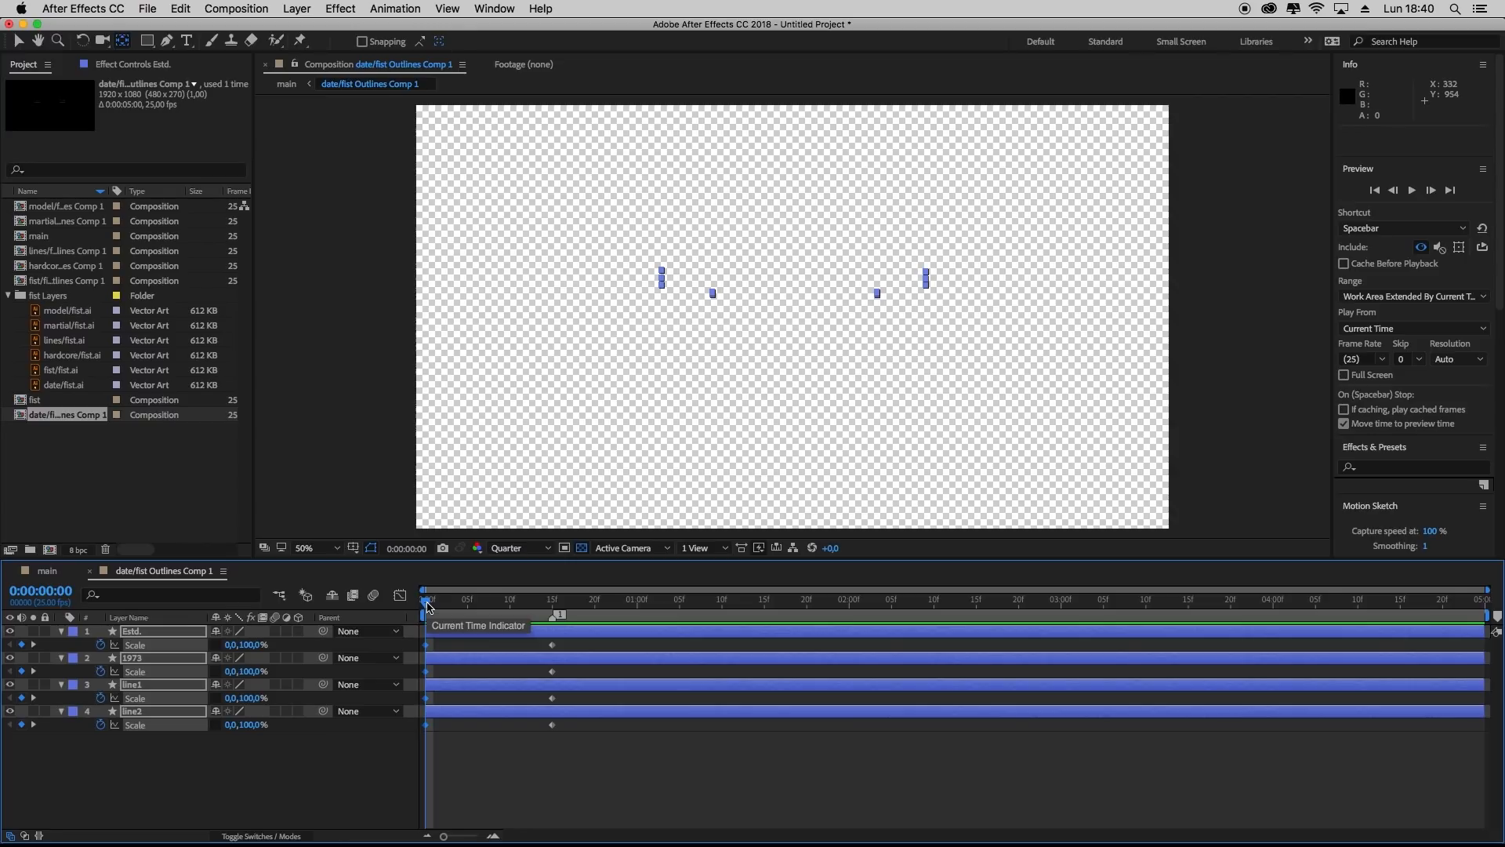
Set the horizontal Scale of all four date layers to 120% at 0:00:00:13 for an overshoot
left_click_drag(428, 605, 553, 636)
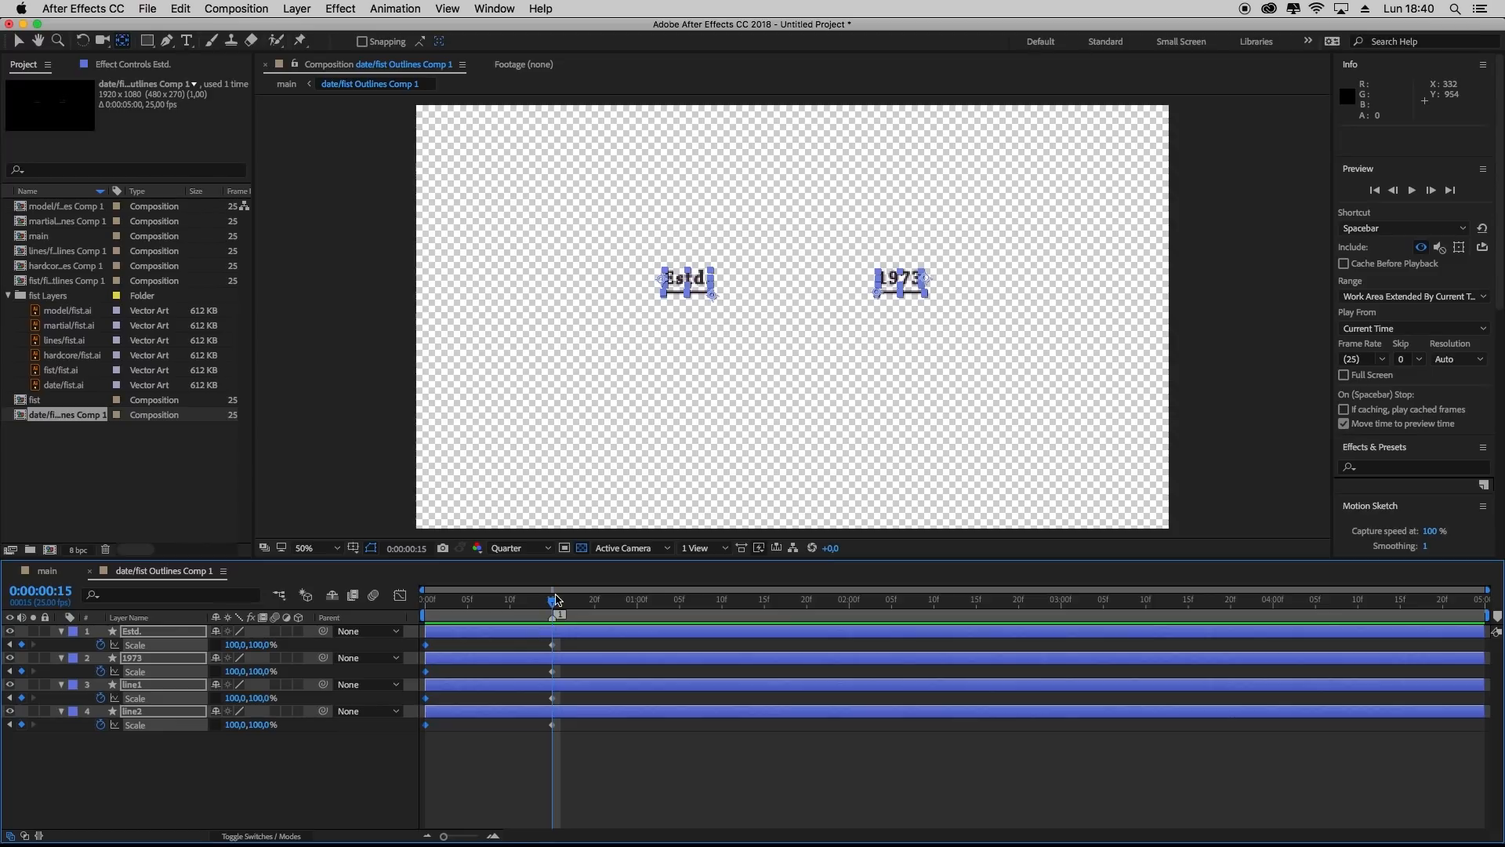
left_click_drag(549, 606, 537, 608)
left_click(232, 646)
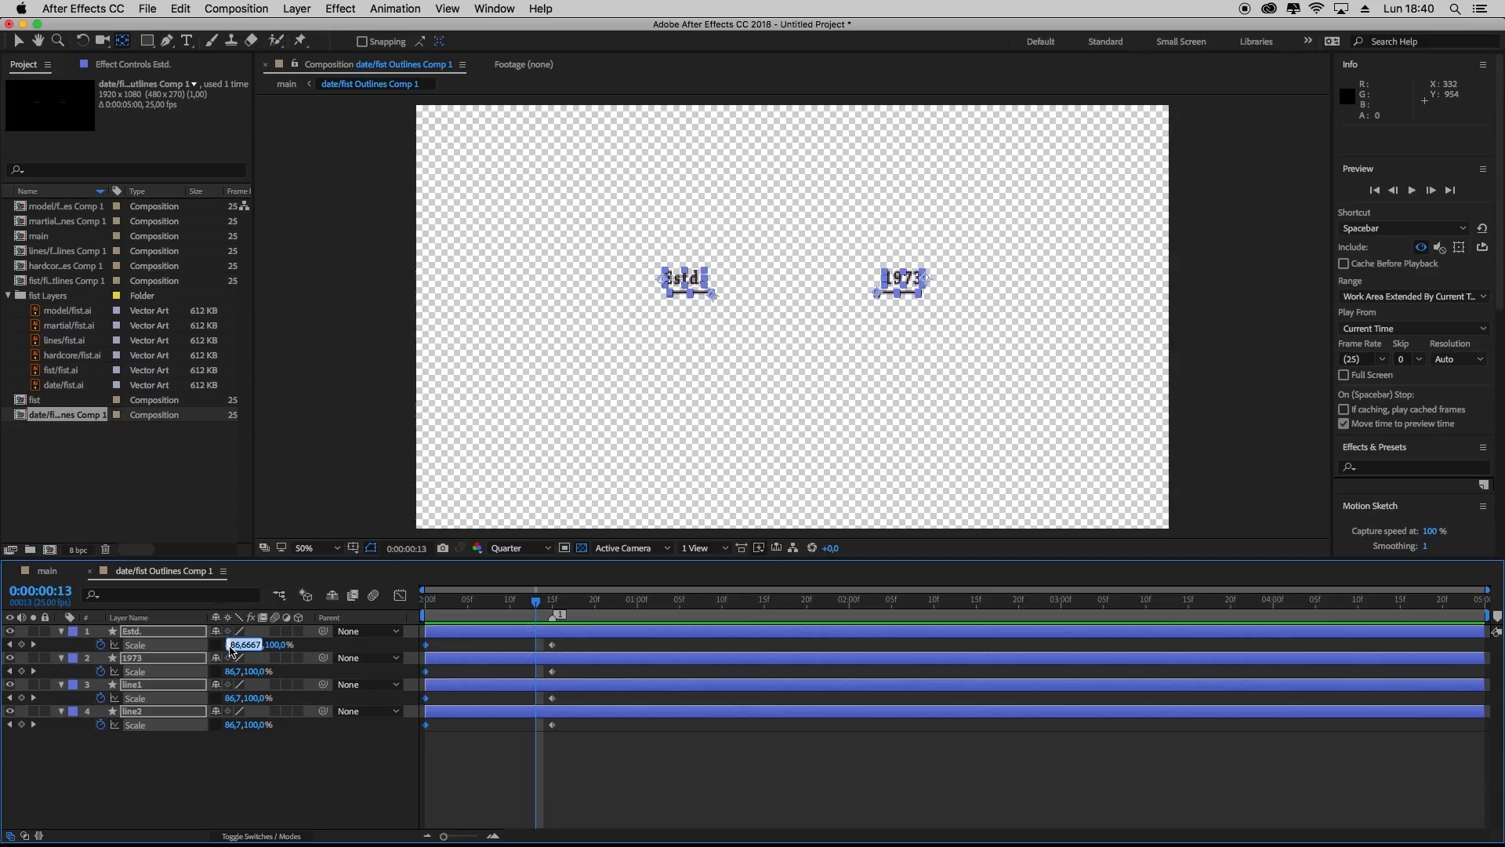
type("120")
key("Return")
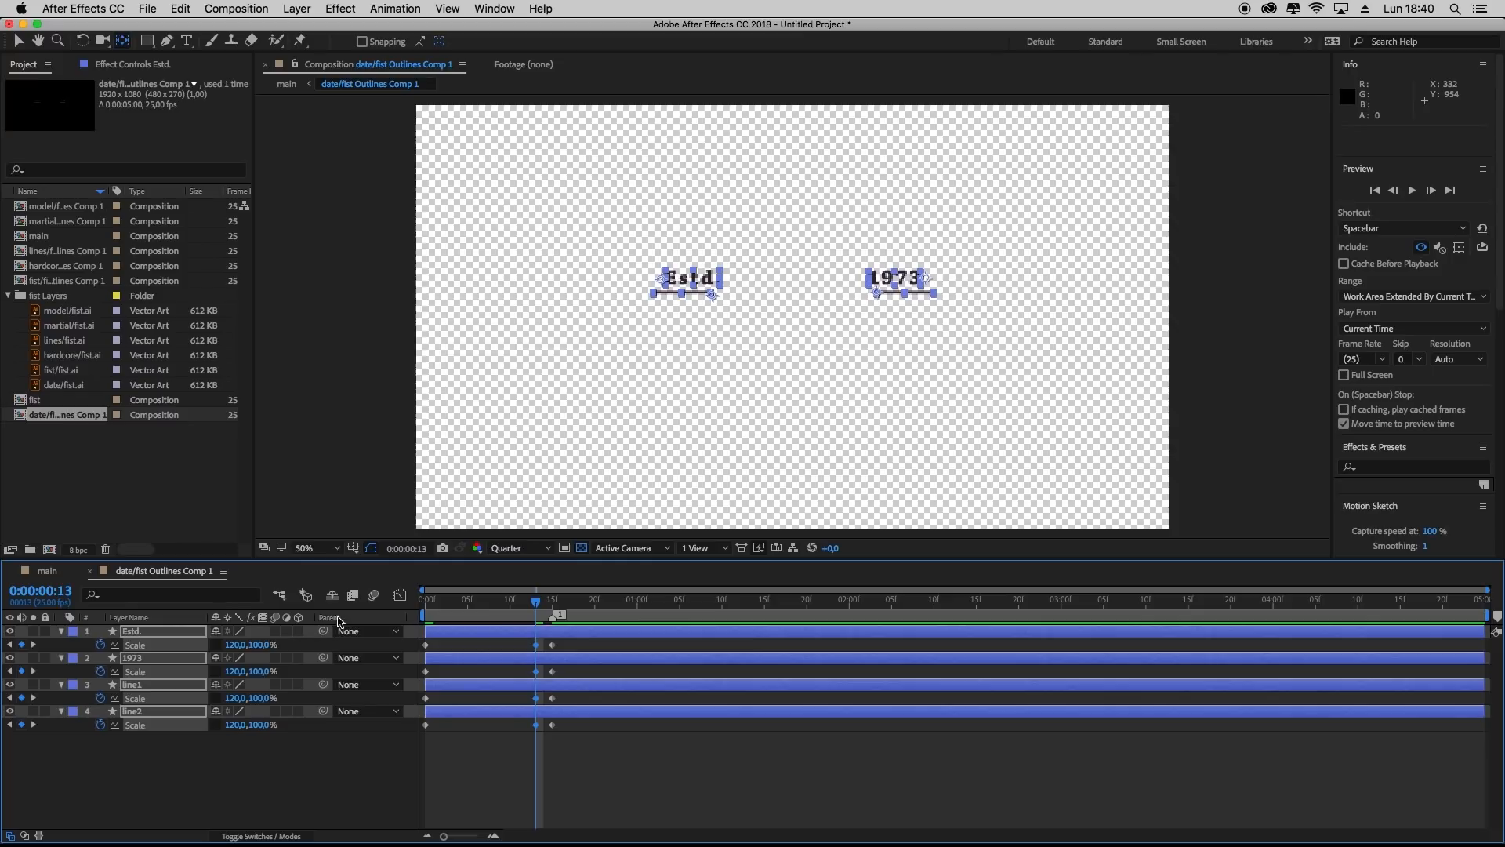
Shorten the date composition's work area to end at 0:00:00:20 and preview the overshoot animation
left_click_drag(536, 601, 413, 612)
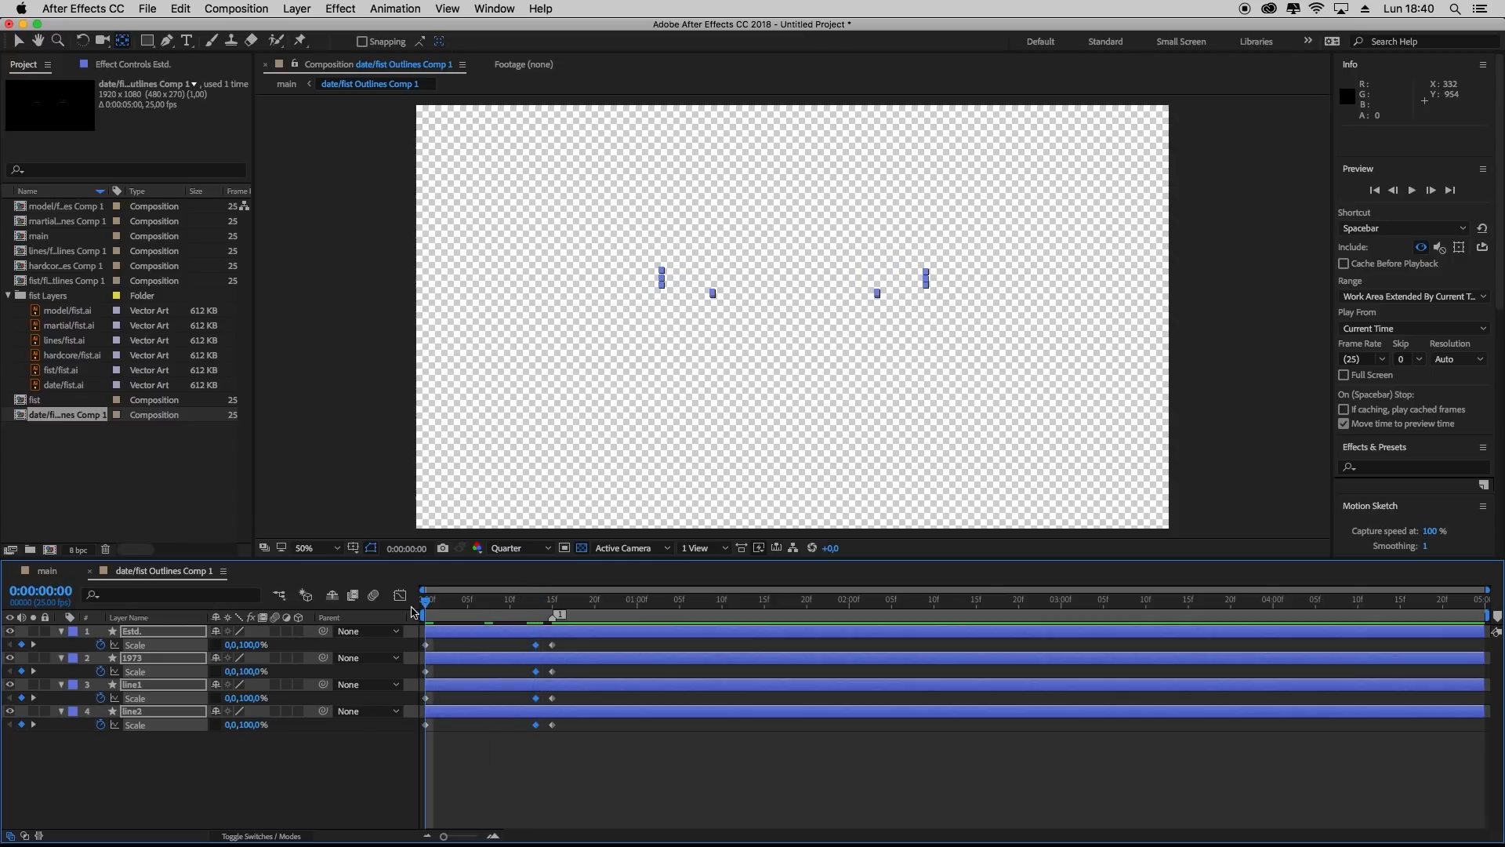
left_click_drag(1494, 615, 596, 602)
key("space")
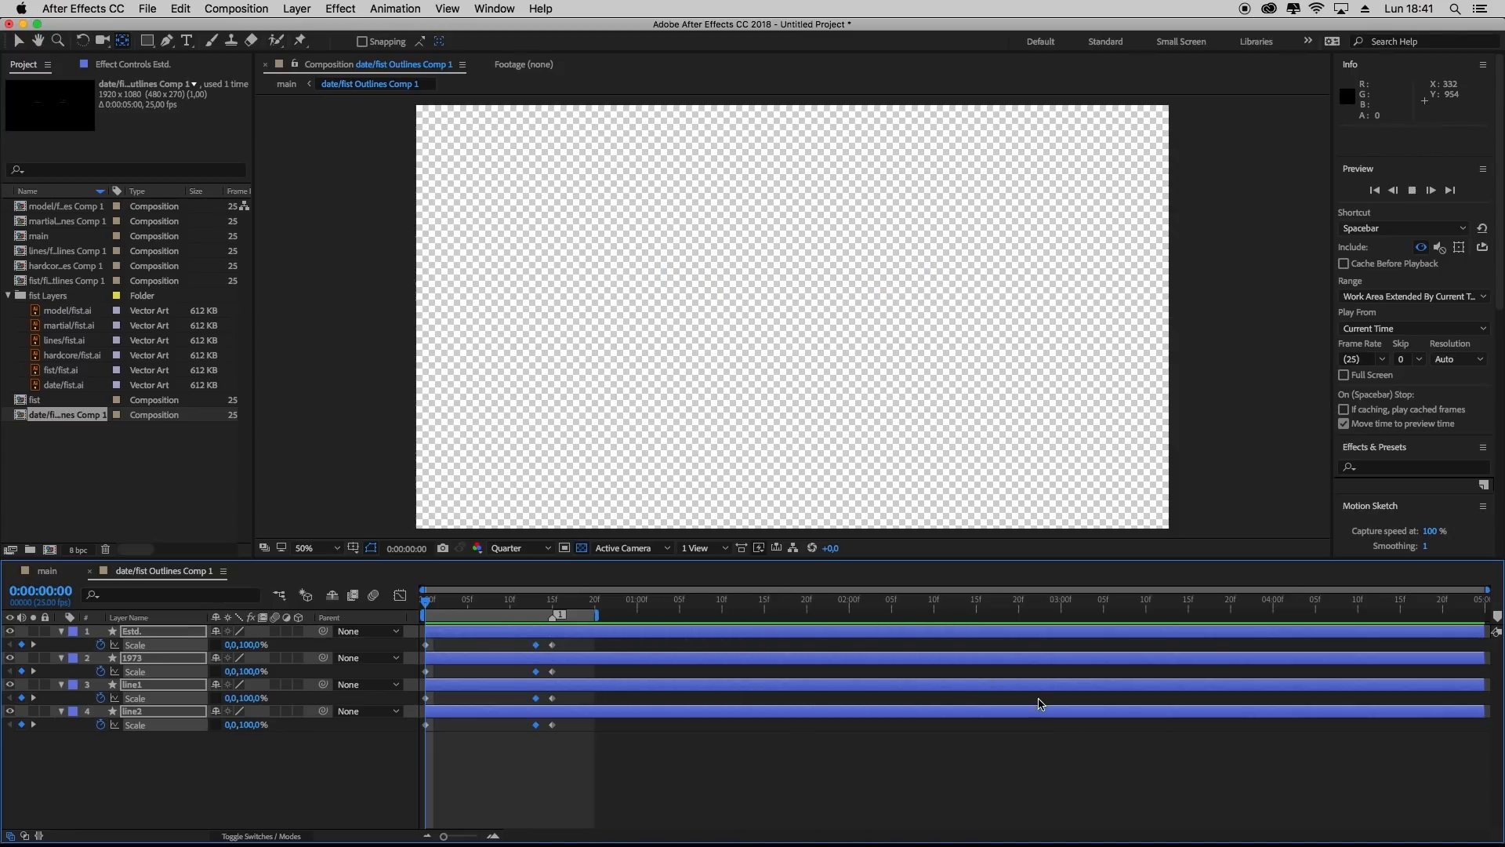
key("space")
left_click_drag(436, 604, 553, 623)
key("space")
key("space")
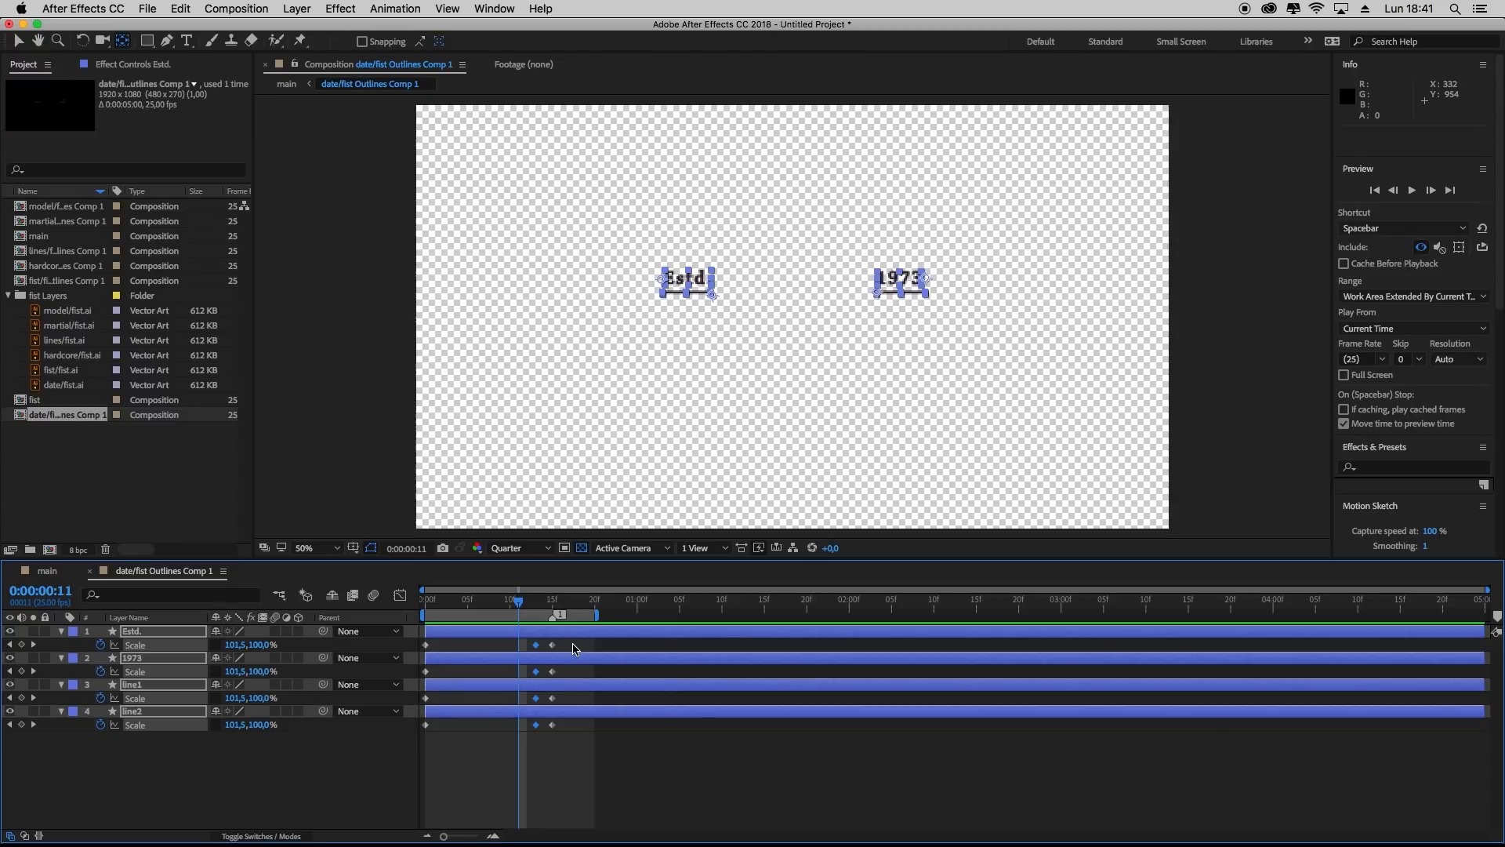
Apply Easy Ease to all Scale keyframes of the four date layers
left_click_drag(567, 641, 417, 766)
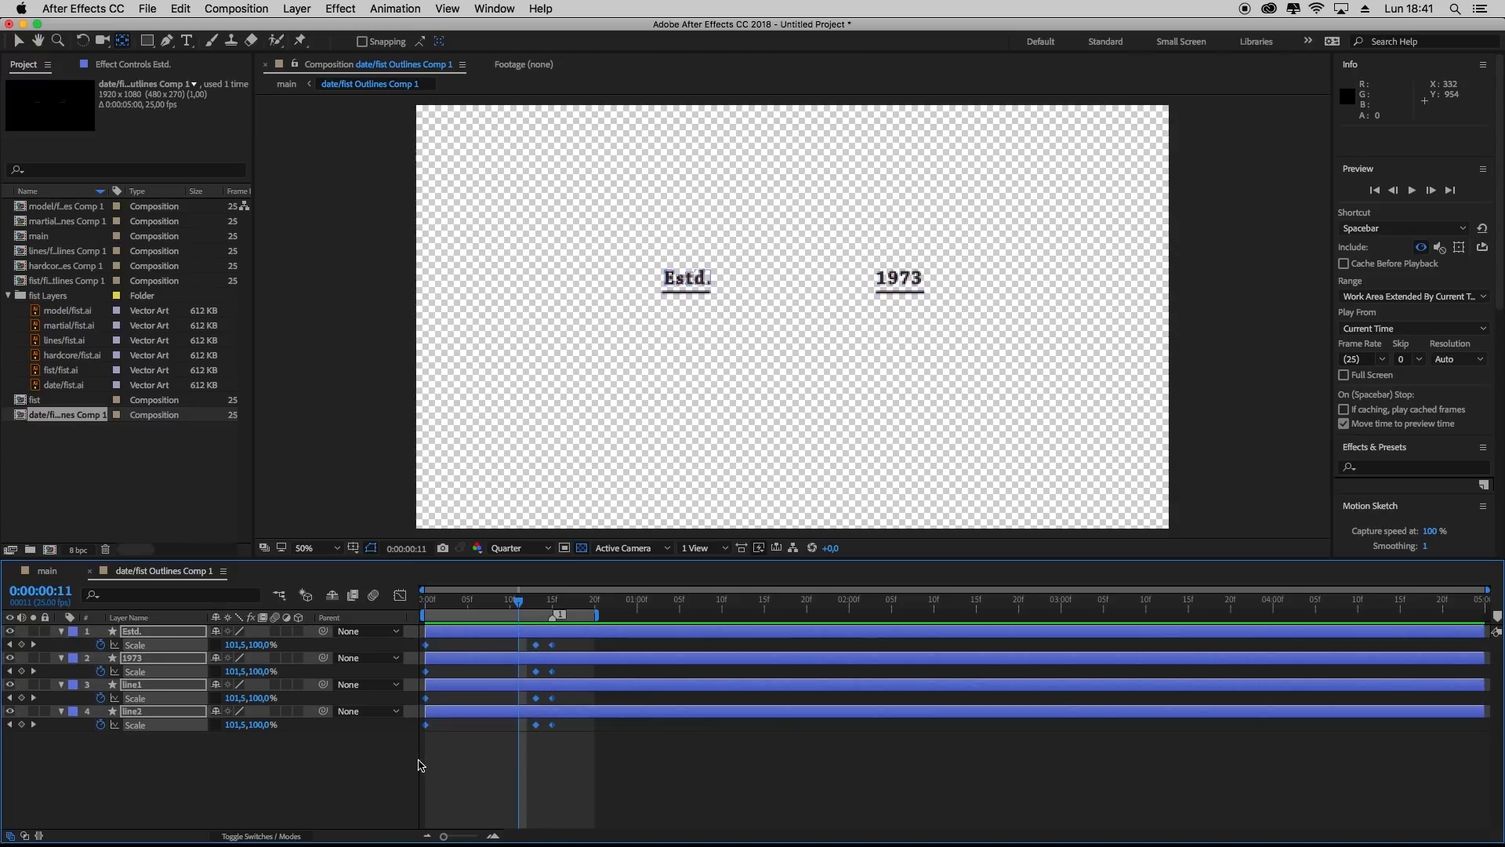
right_click(538, 731)
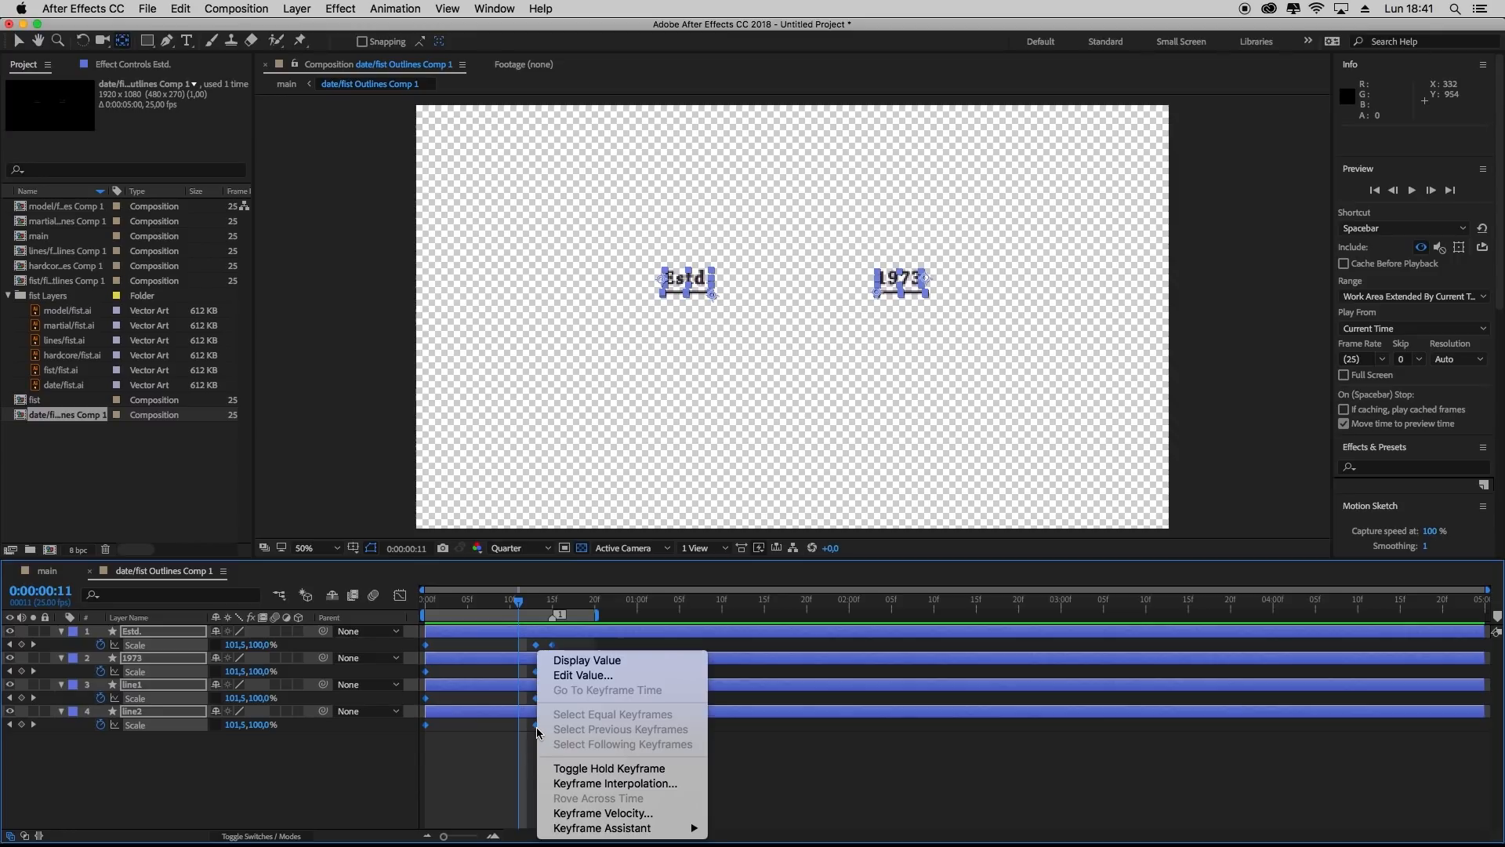
mouse_move(590, 830)
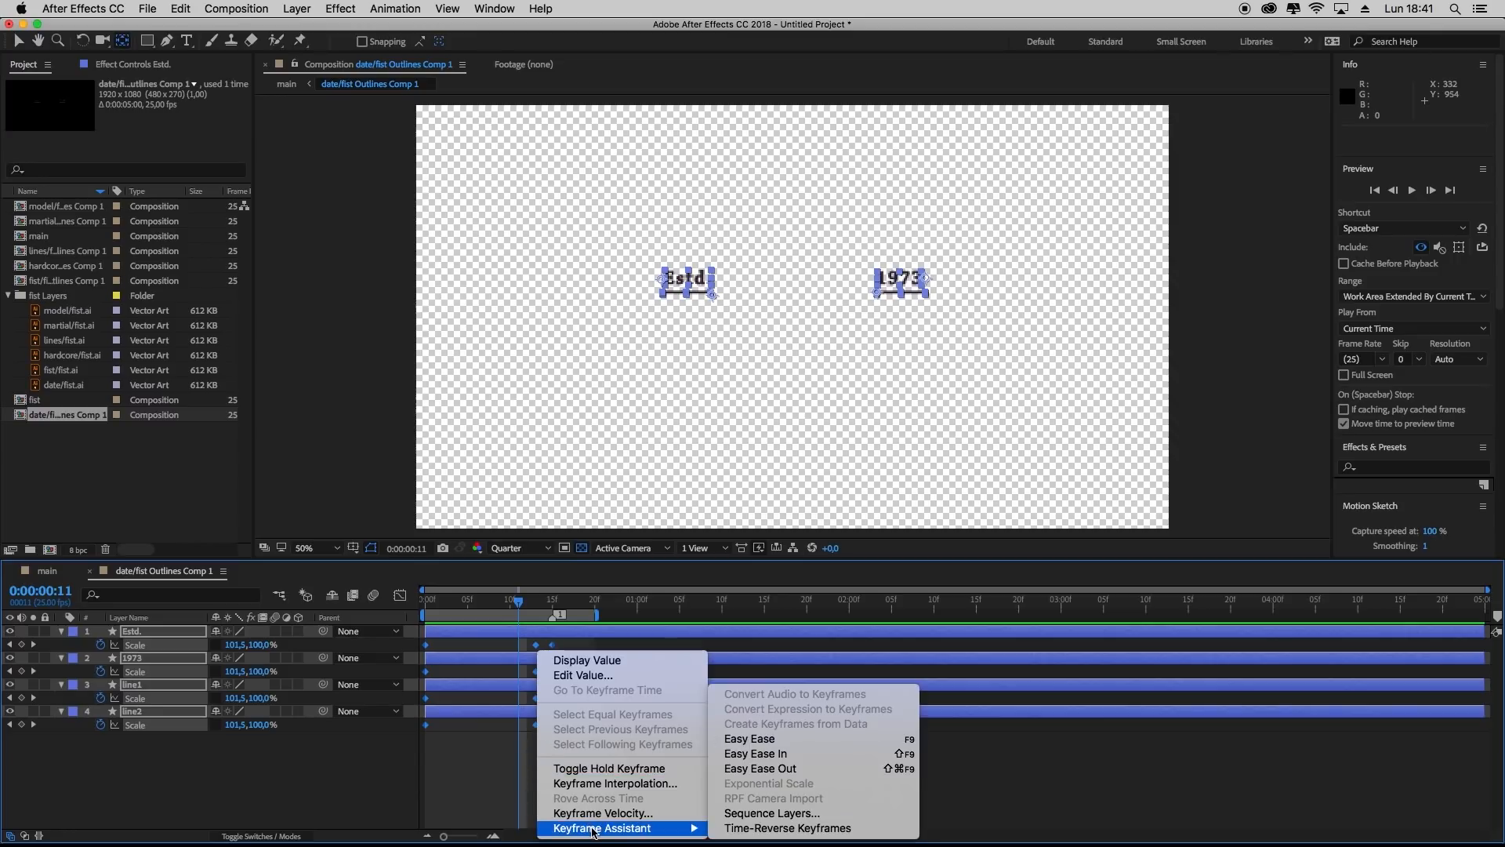
left_click(745, 747)
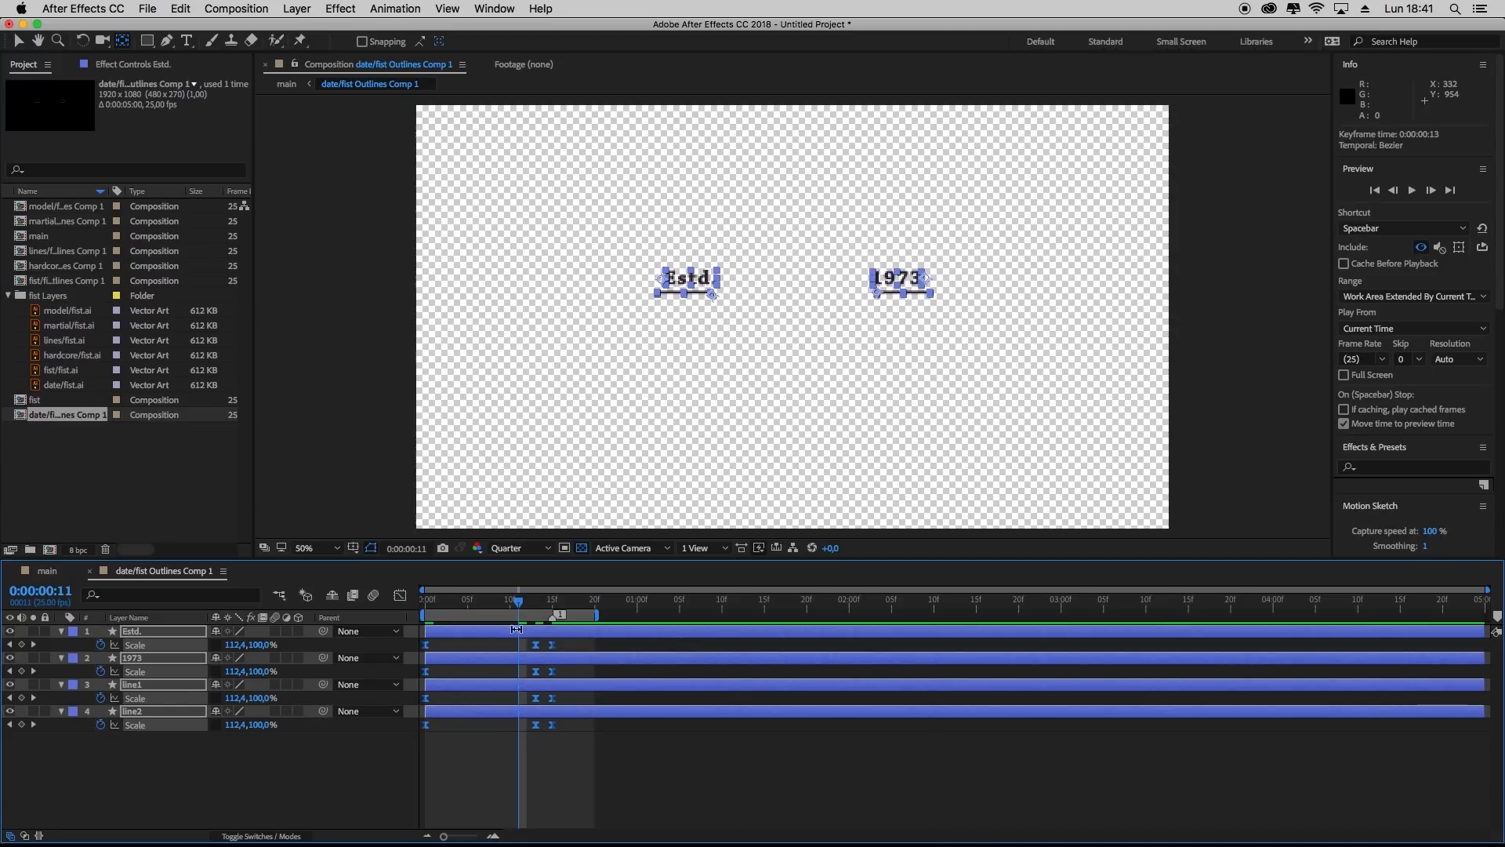
Preview the eased date animation from the first frame, then return to the start
left_click_drag(521, 608, 425, 608)
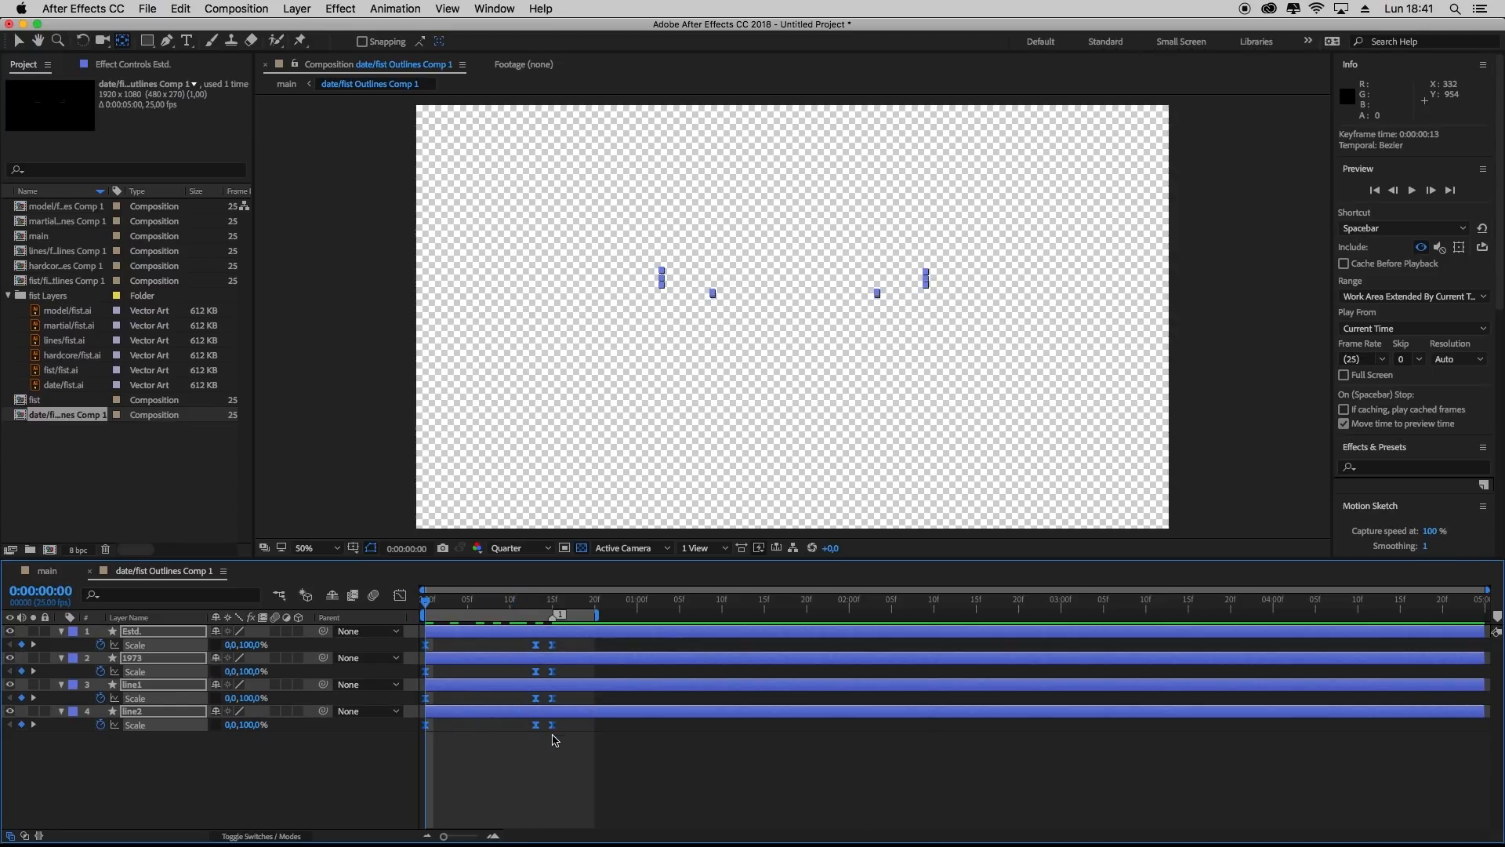
left_click(437, 798)
key("space")
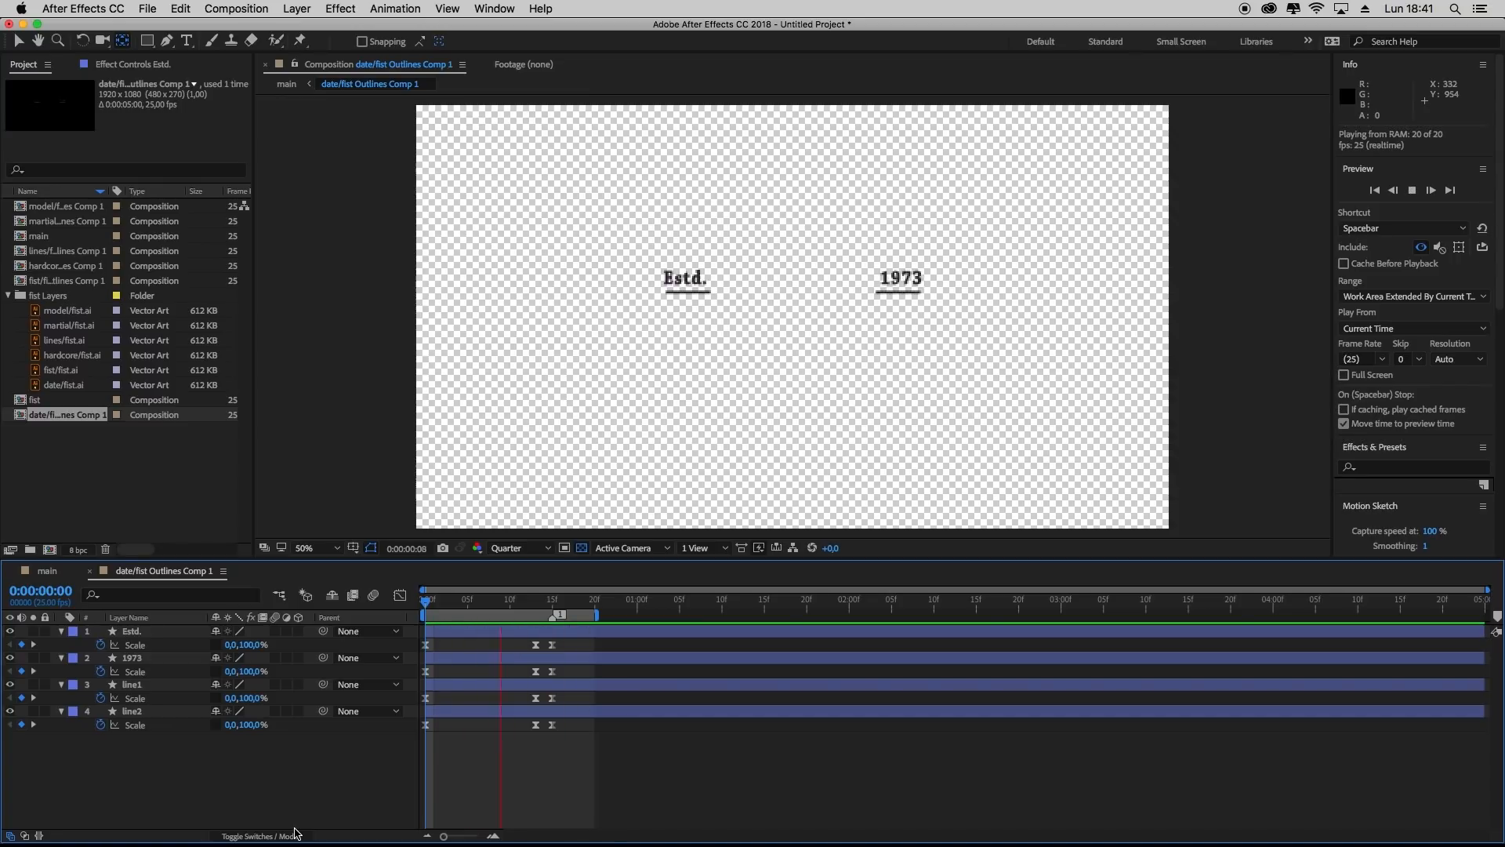
key("space")
left_click_drag(535, 604, 425, 604)
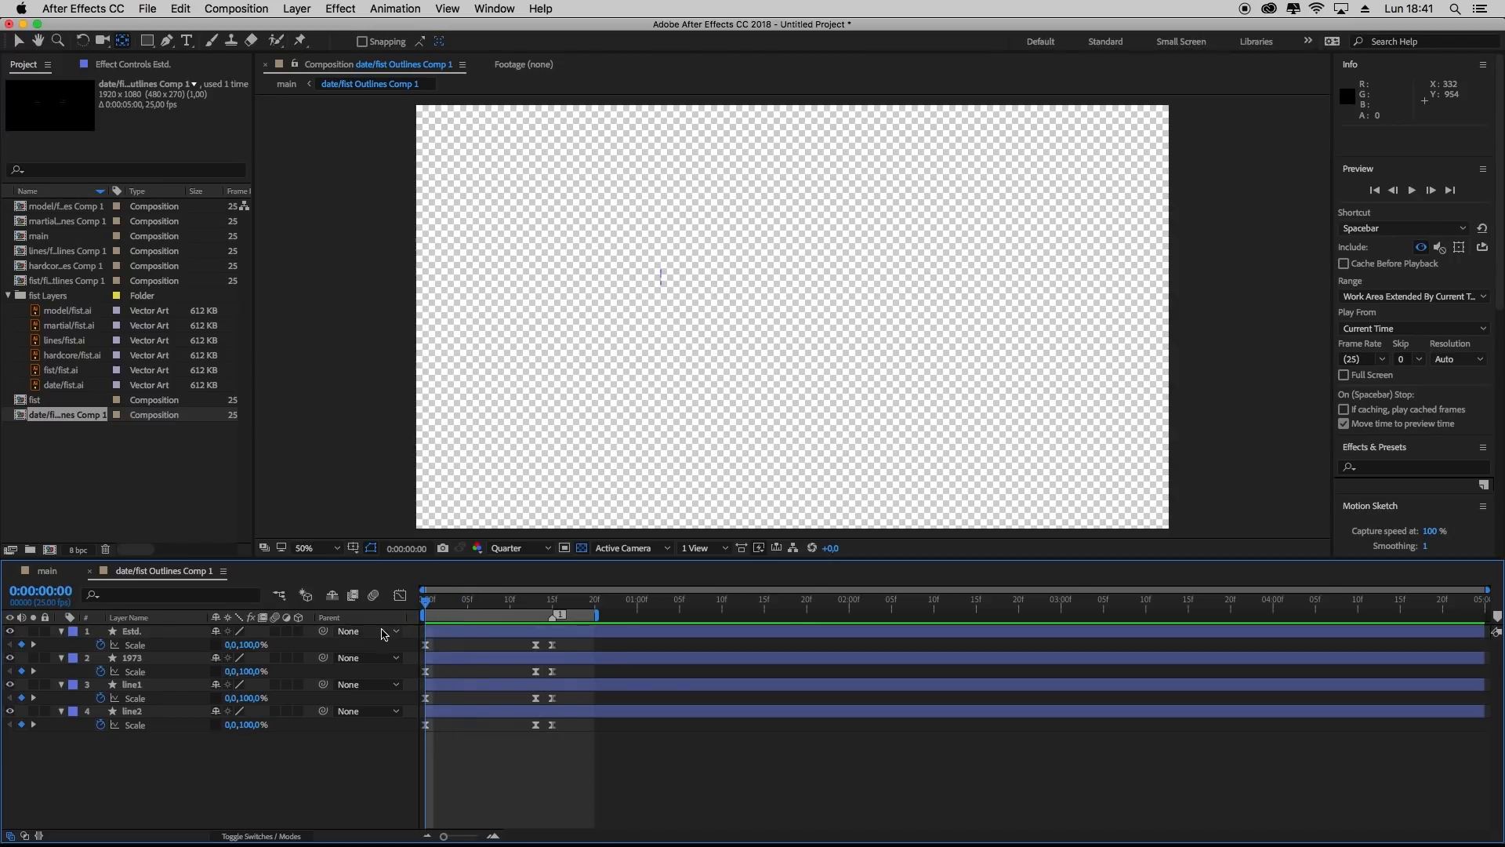
Preview the date animation in the main composition and add a composition marker there at 0:00:00:15
left_click(47, 571)
key("space")
key("space")
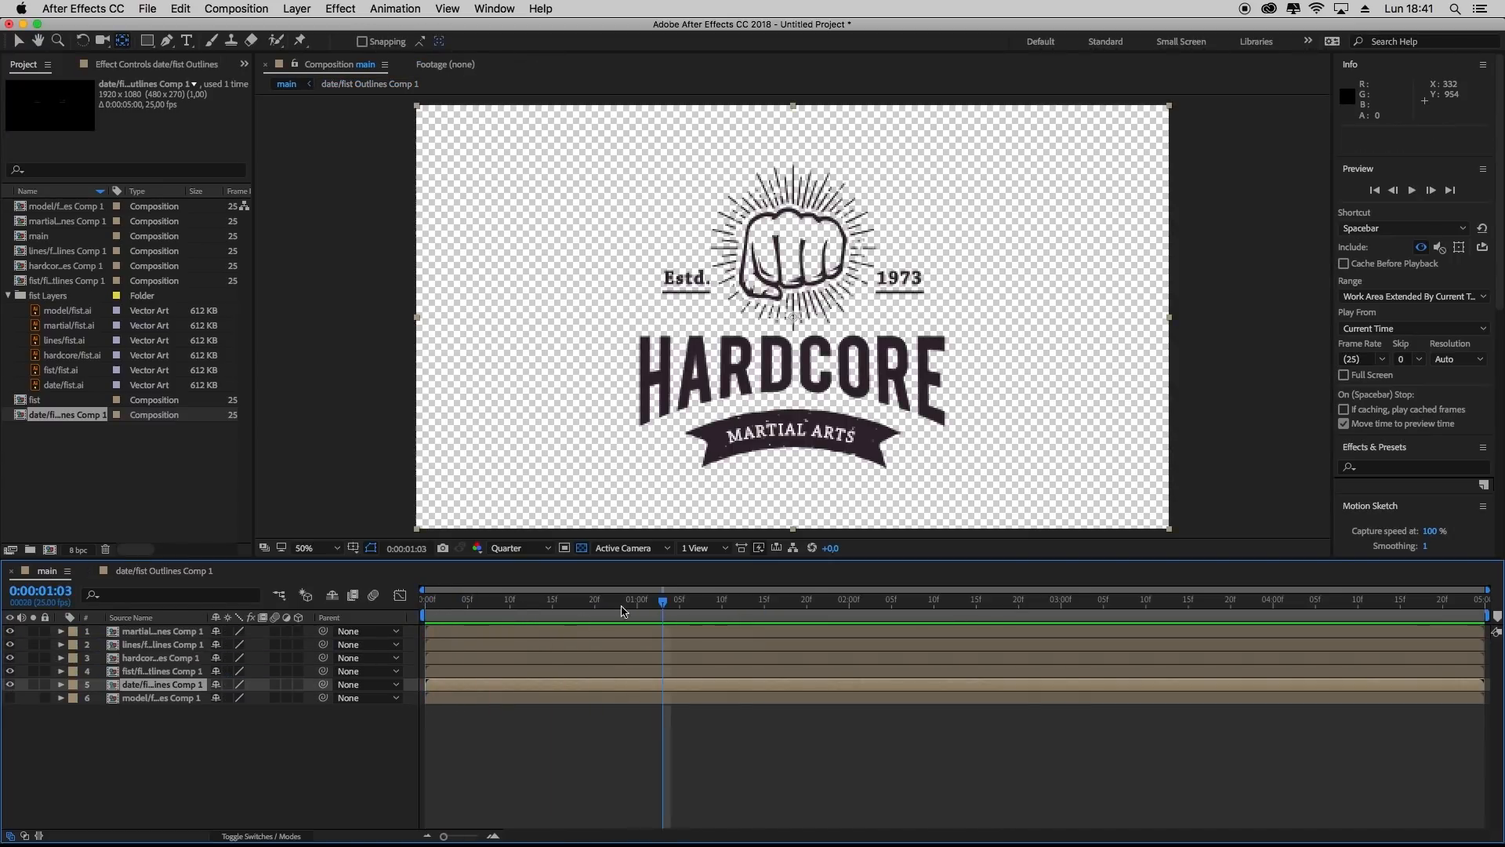
key("Home")
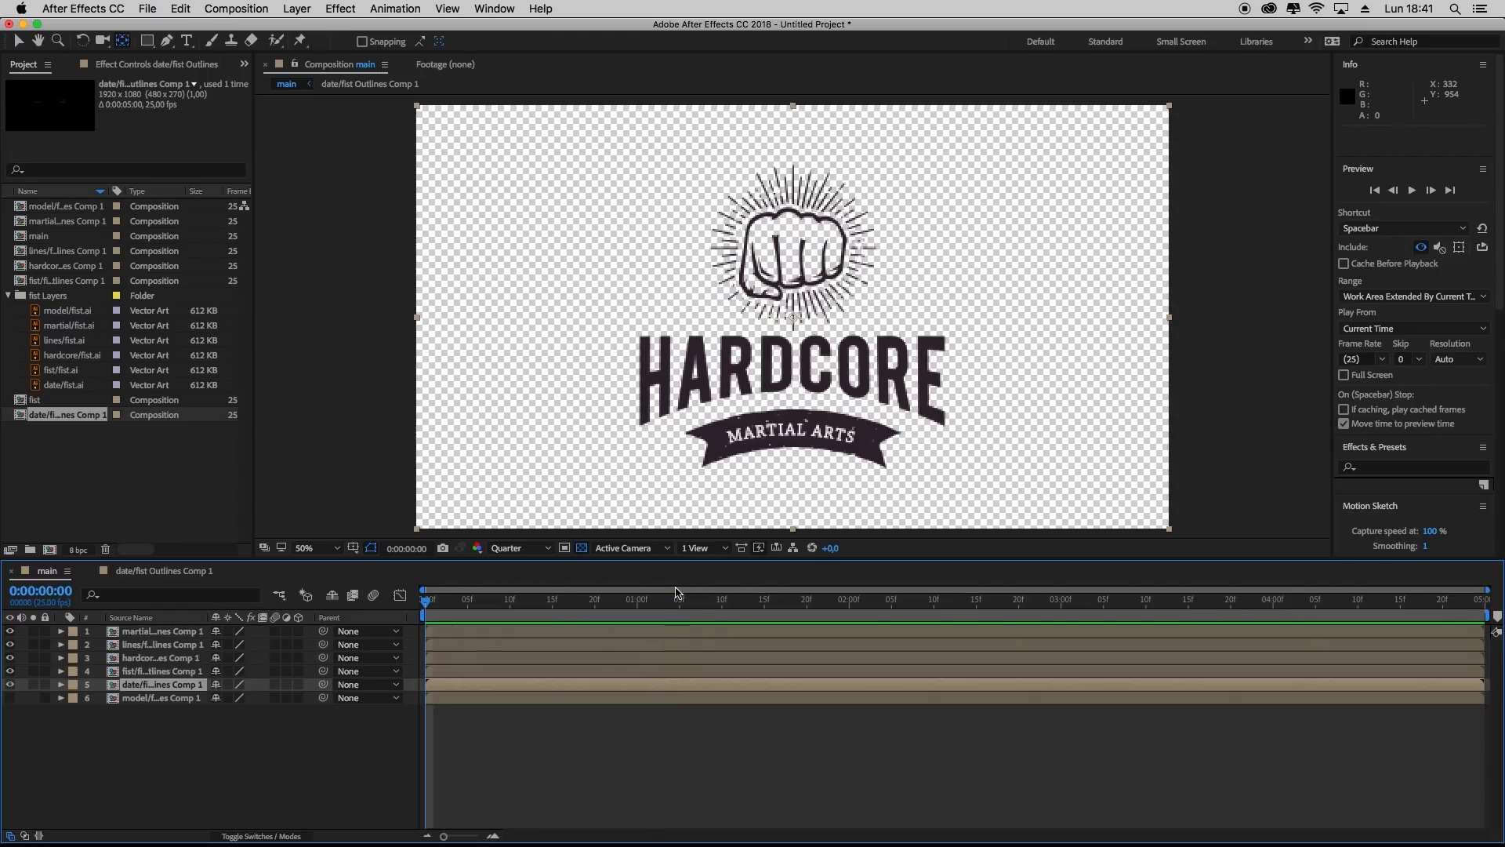
left_click_drag(1497, 620, 553, 631)
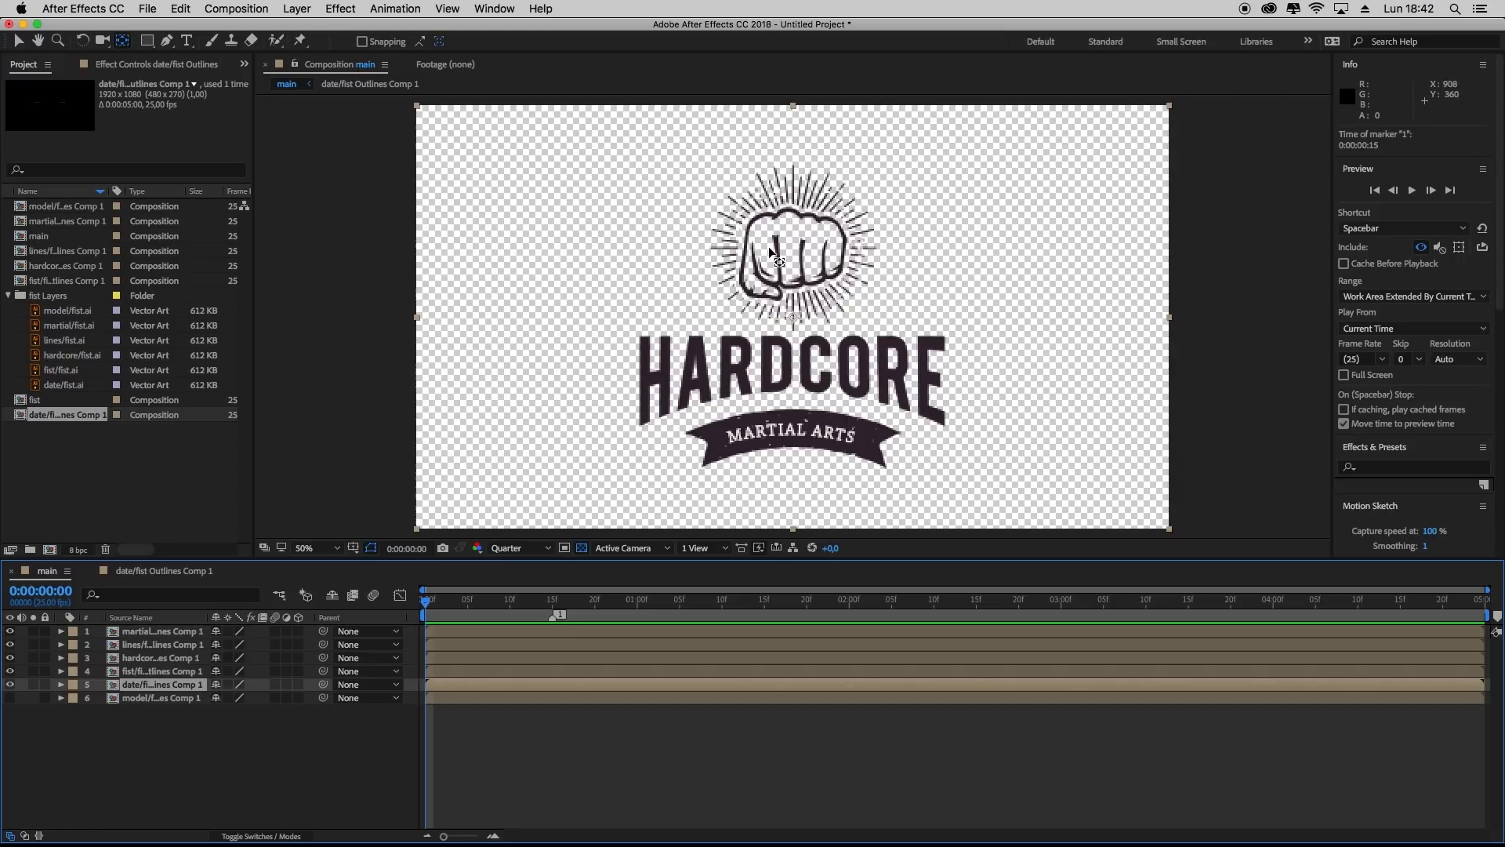
Open the fist/fist Outlines precomposition, add a marker at 0:00:00:15 and move the current time to it
double_click(143, 673)
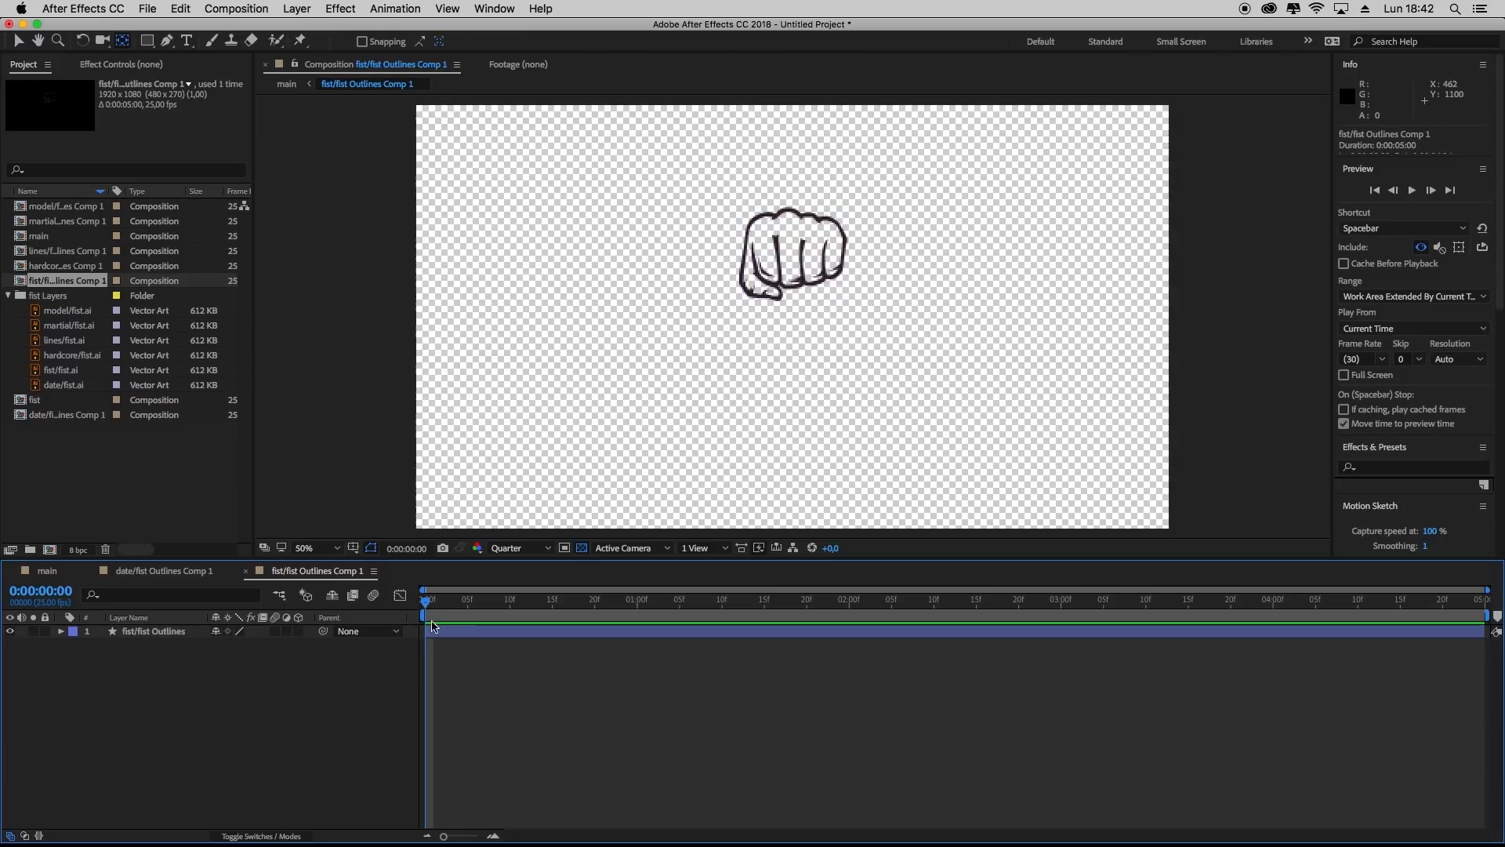
left_click_drag(1497, 618, 555, 617)
mouse_move(429, 603)
left_mouse_down()
mouse_move(536, 606)
mouse_move(555, 623)
left_mouse_up()
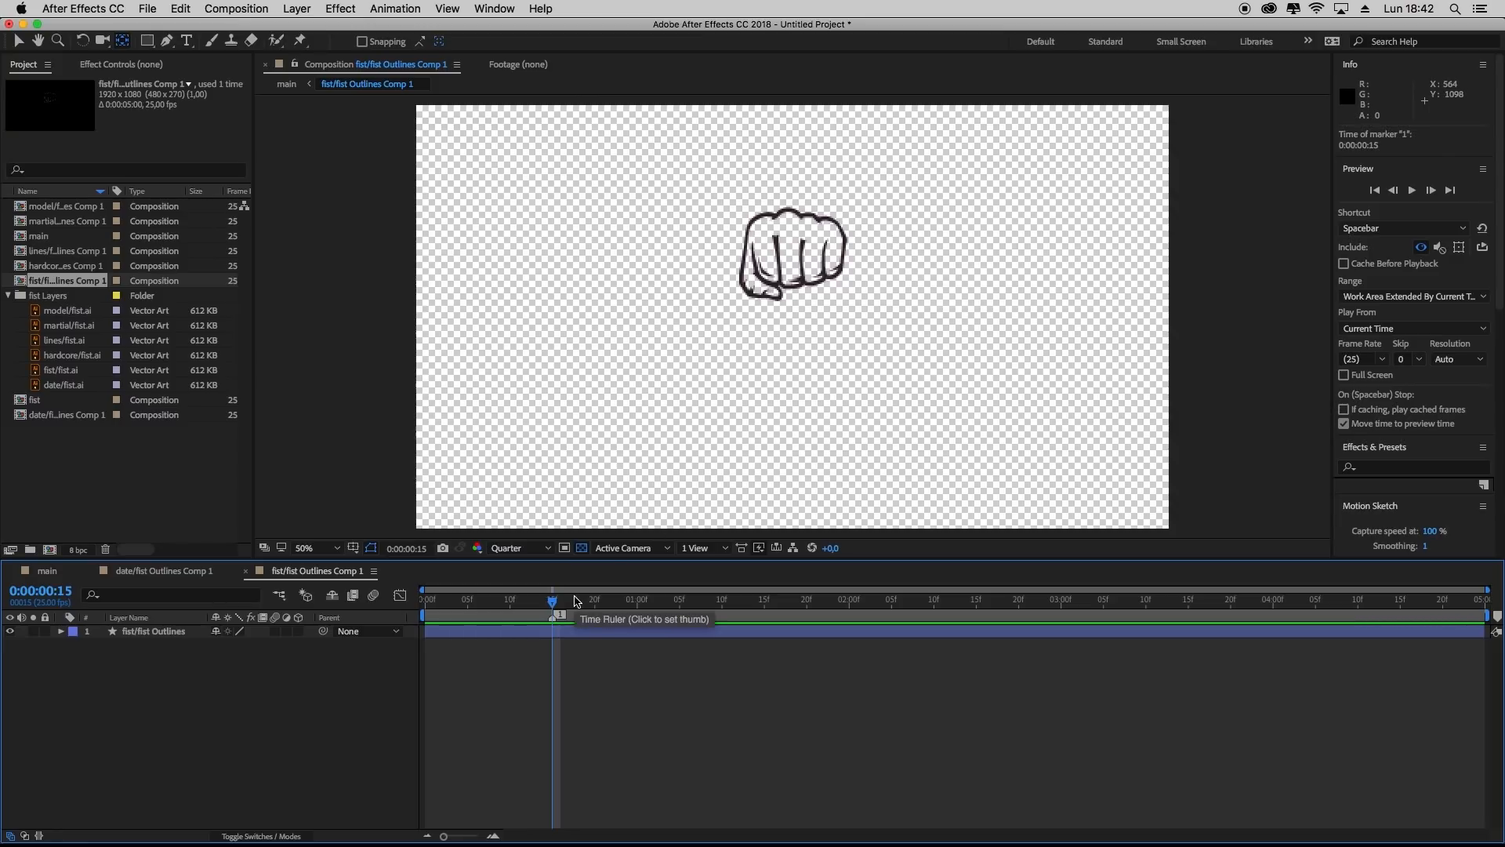
Make the fist/fist Outlines layer 3D and expand its property groups
left_click(299, 637)
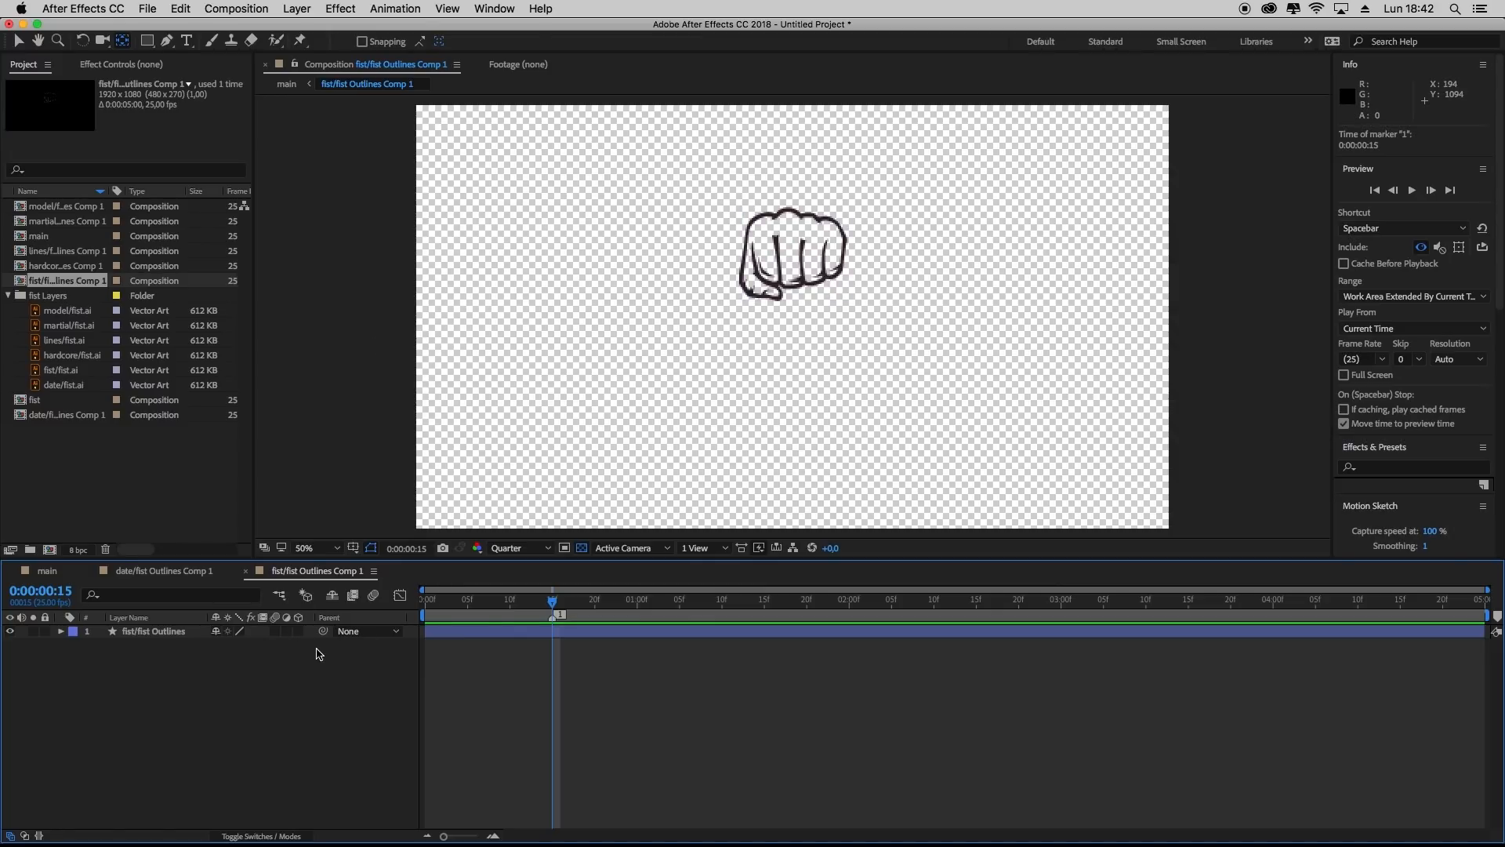
left_click(298, 632)
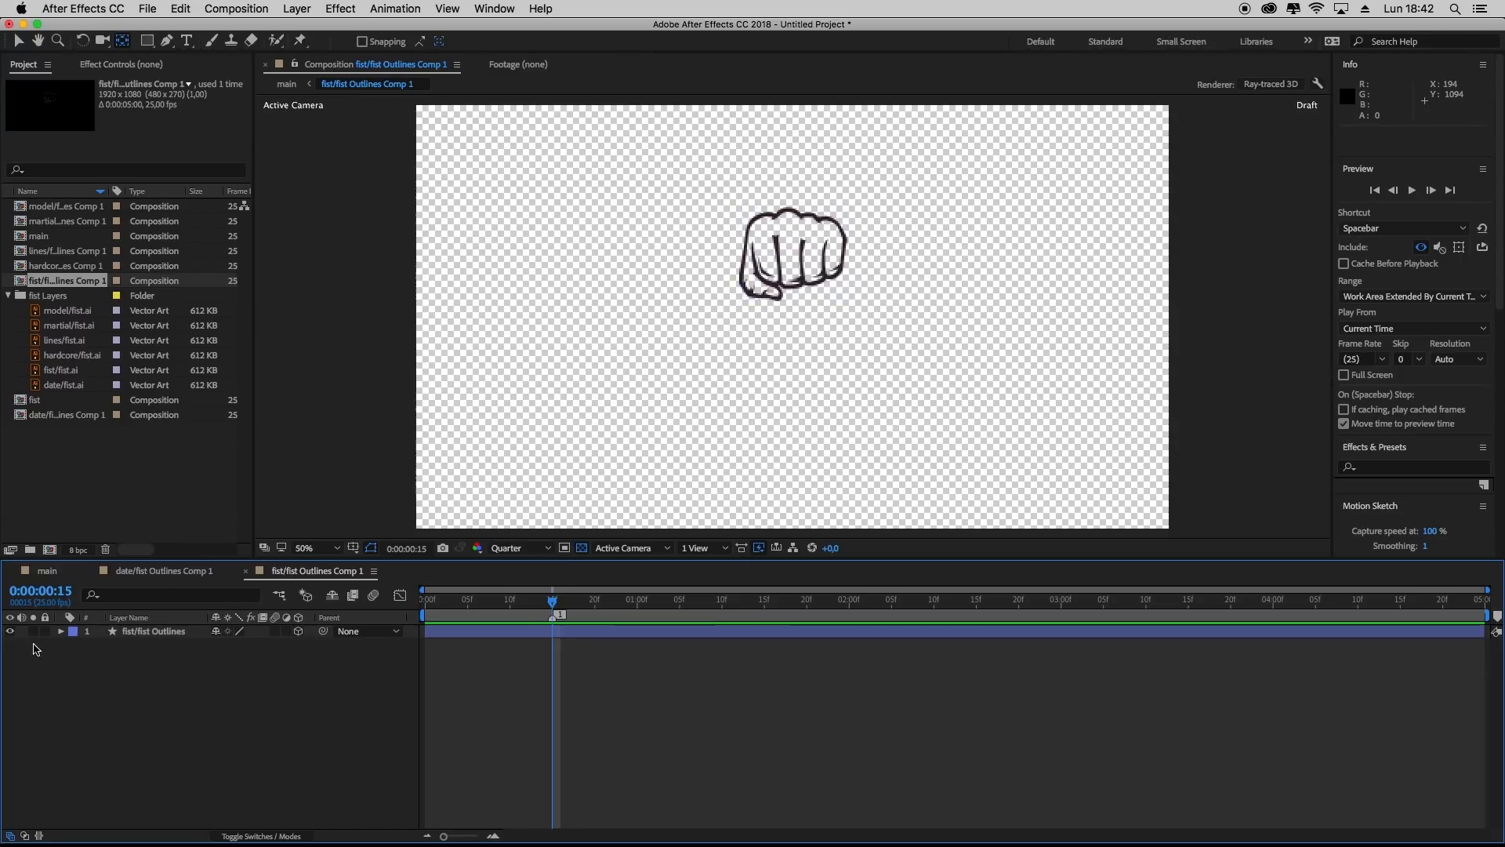
left_click(60, 632)
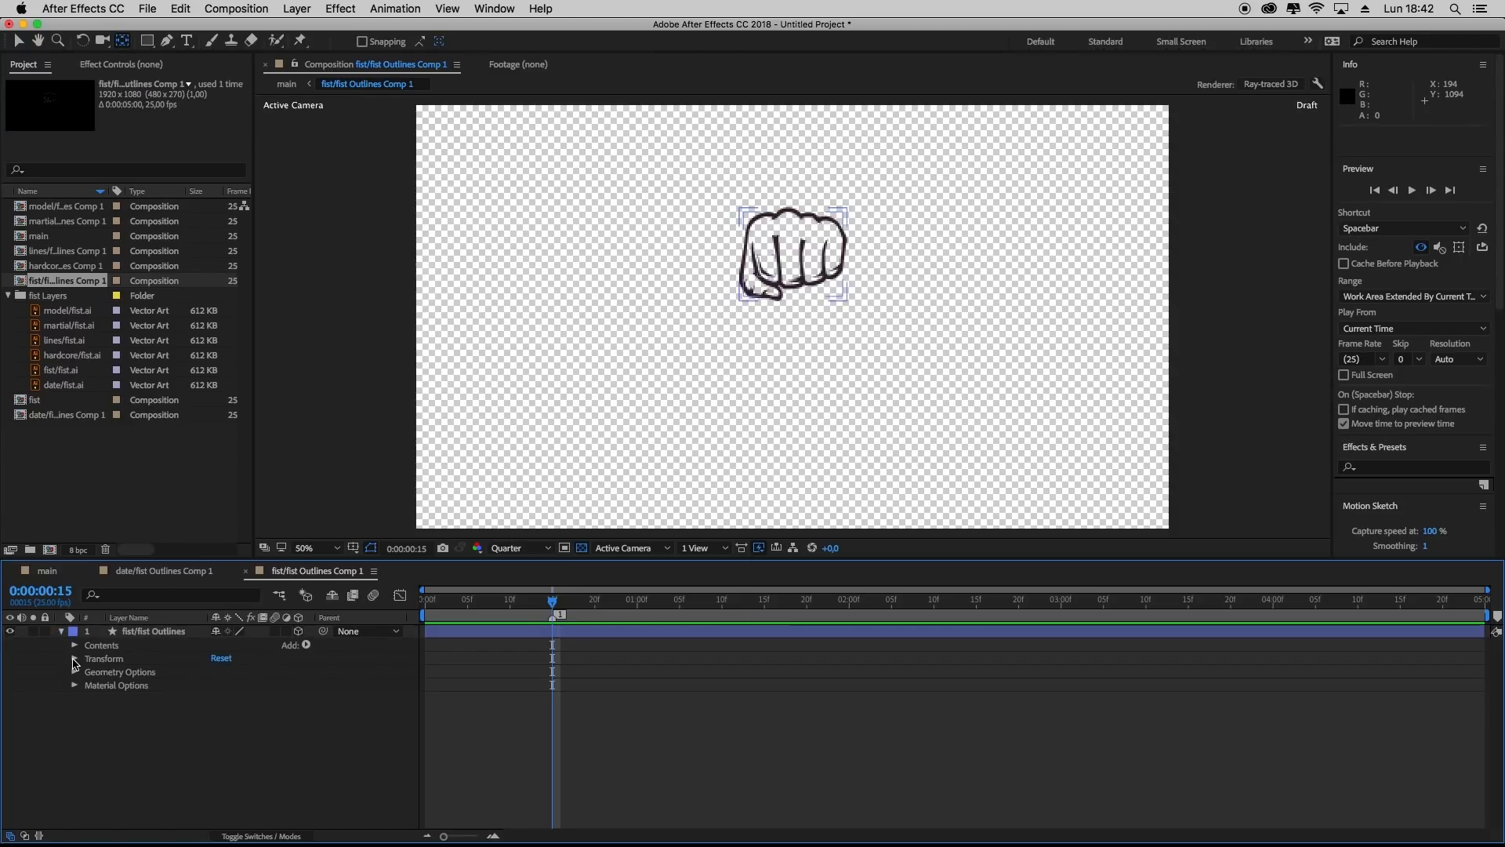
Expand the fist layer's Transform properties, try out its X Rotation and undo the trial change
left_click(75, 659)
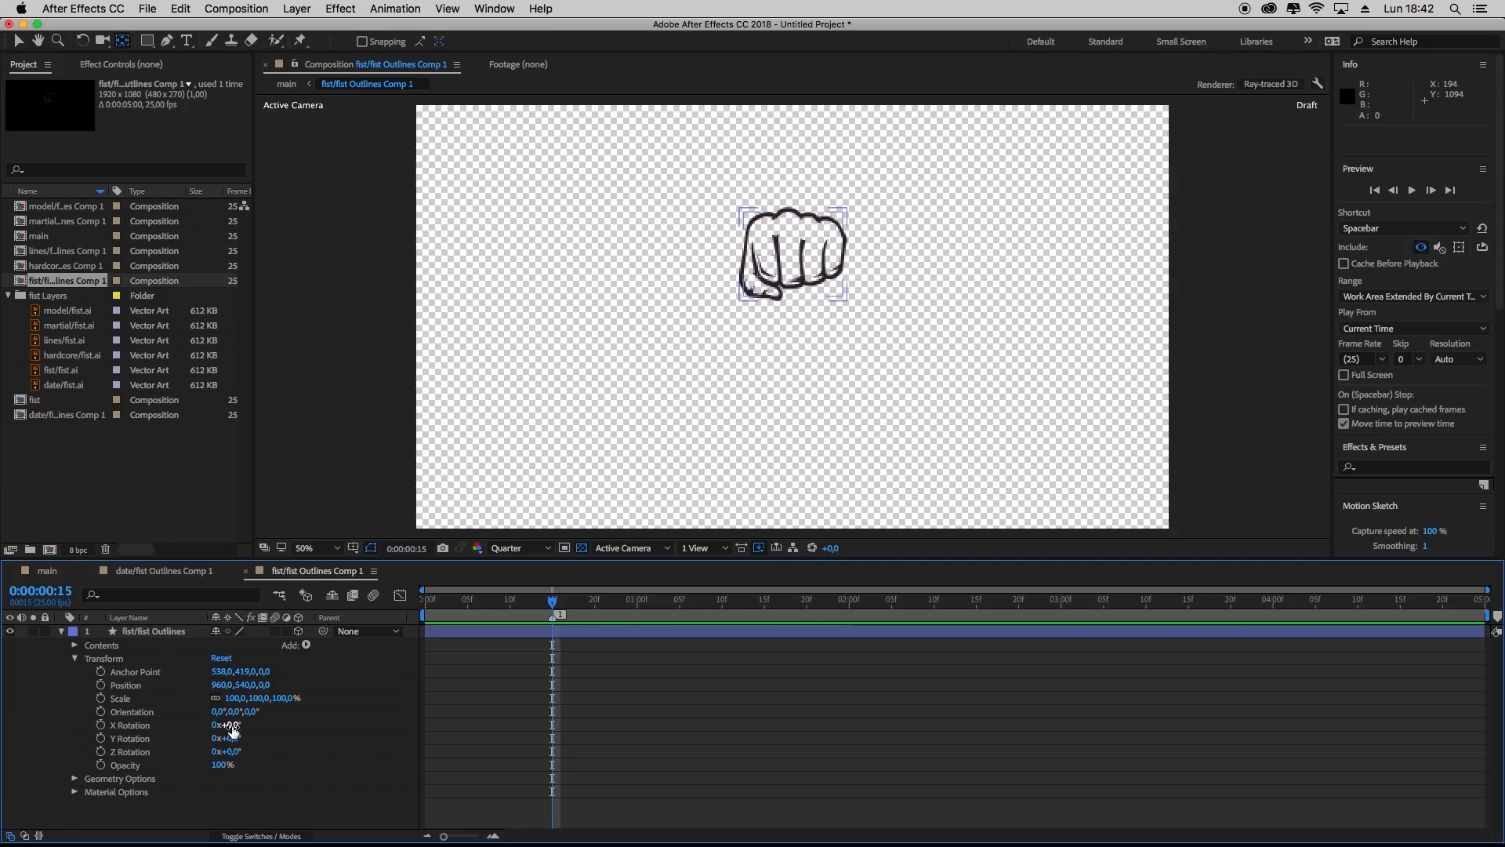
mouse_move(232, 729)
left_mouse_down()
mouse_move(252, 727)
mouse_move(198, 725)
mouse_move(255, 711)
mouse_move(233, 737)
left_mouse_up()
key("super+z")
key("super+z")
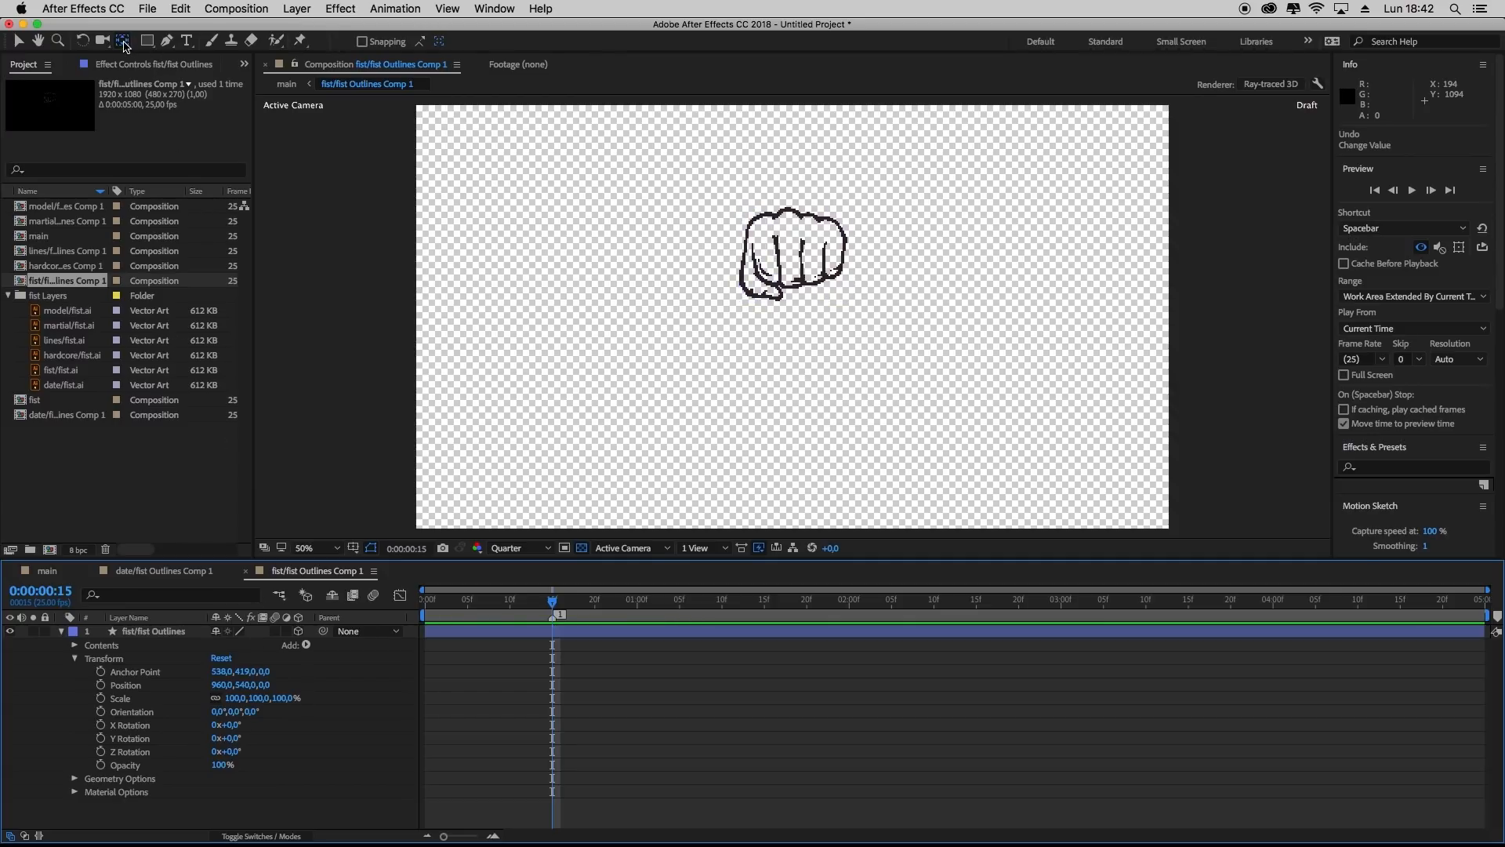
Move the fist layer's anchor point straight up above the artwork, near the composition's top edge, to about 538, -83
left_click(767, 294)
left_click(228, 632)
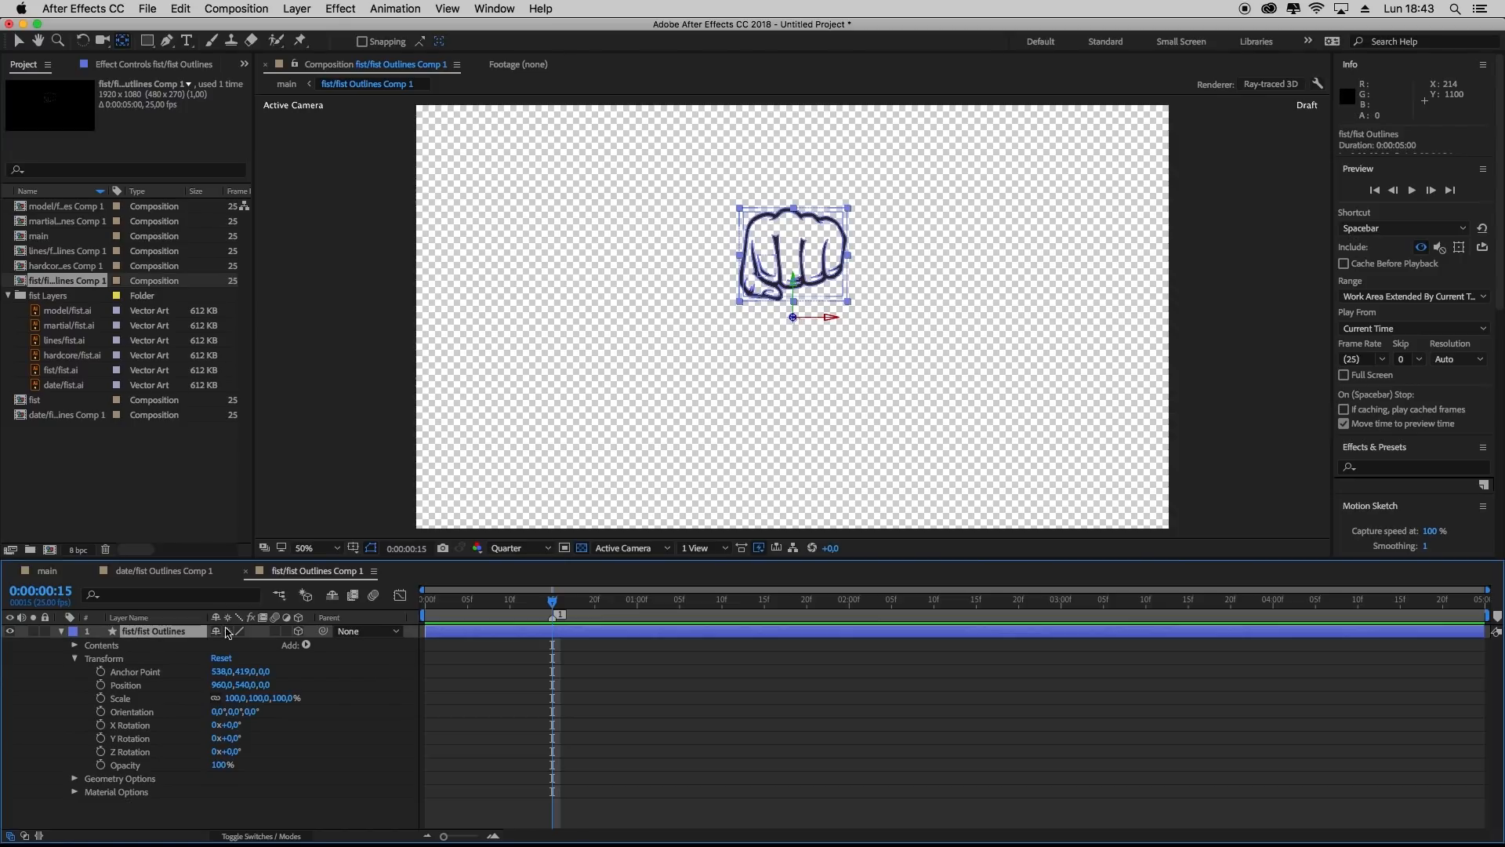
left_click(794, 320)
left_click_drag(794, 320, 792, 115)
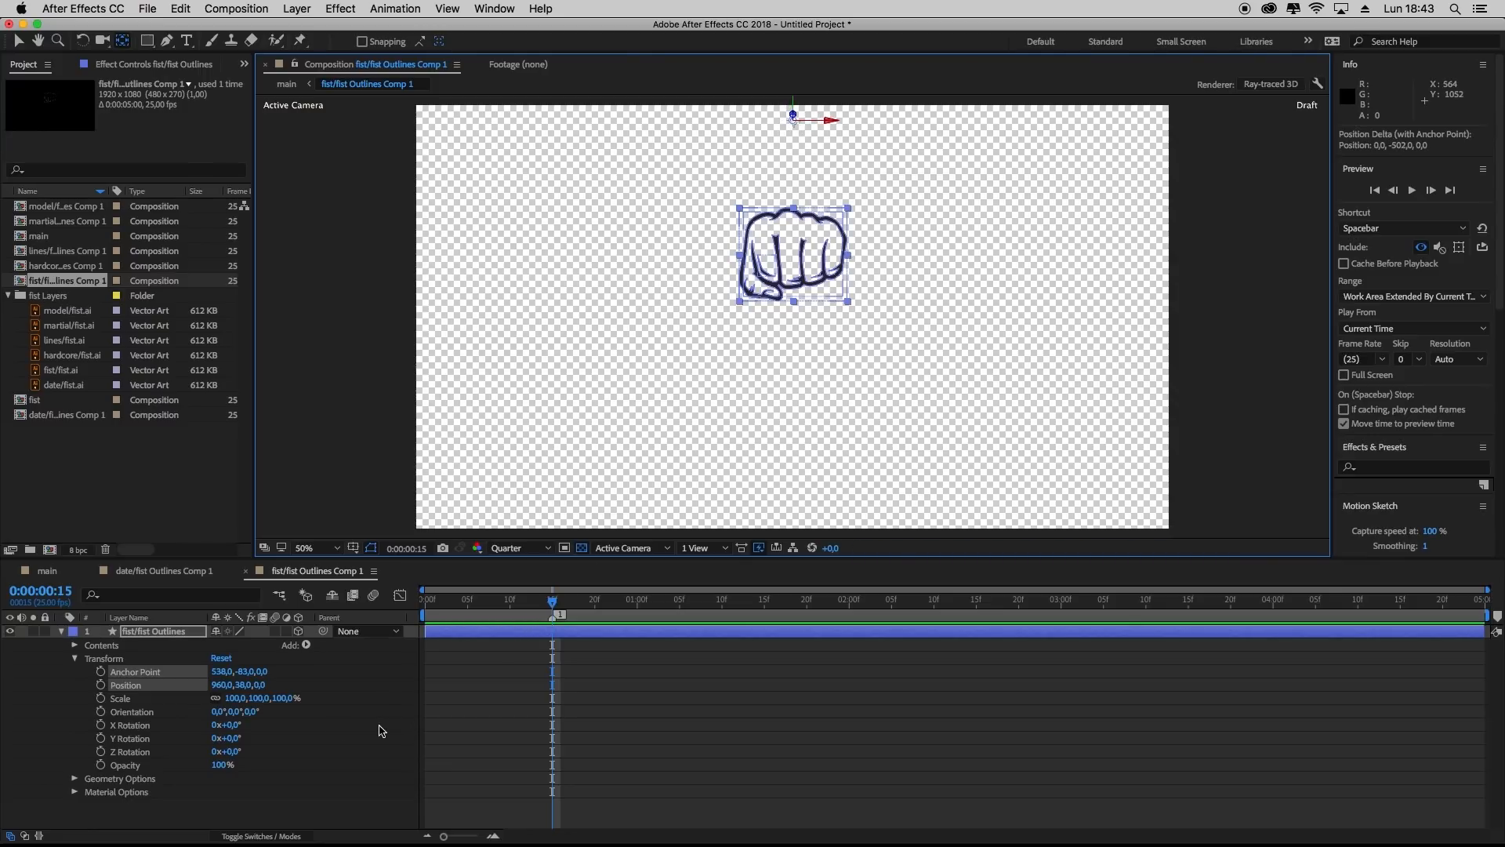
Add an X Rotation keyframe for the fist at 0:00:00:15 and set X Rotation to 90° at the first frame
left_click(100, 726)
left_click_drag(553, 605, 425, 605)
left_click(234, 726)
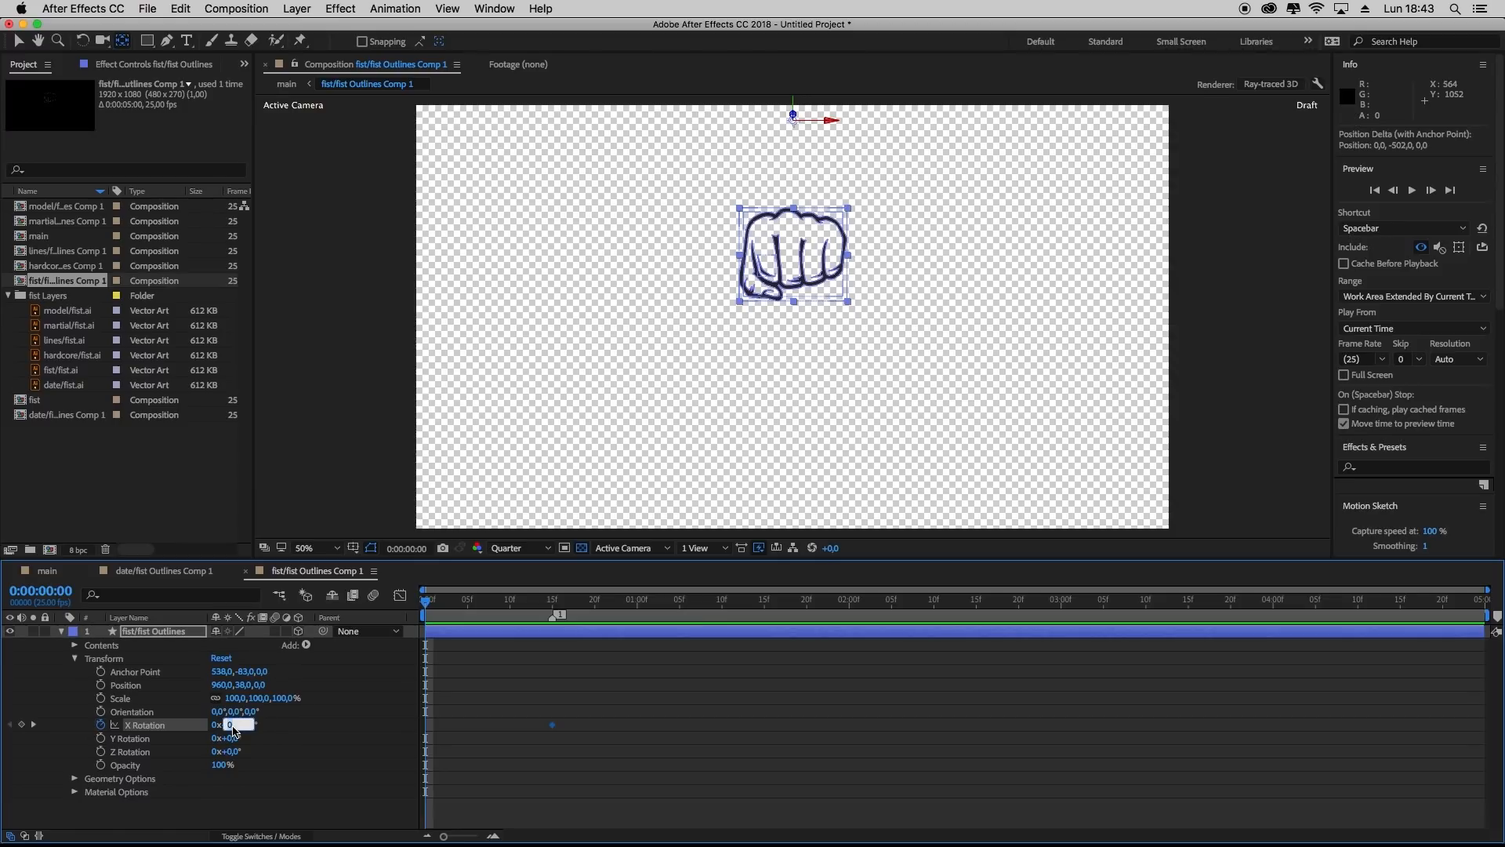
key("Return")
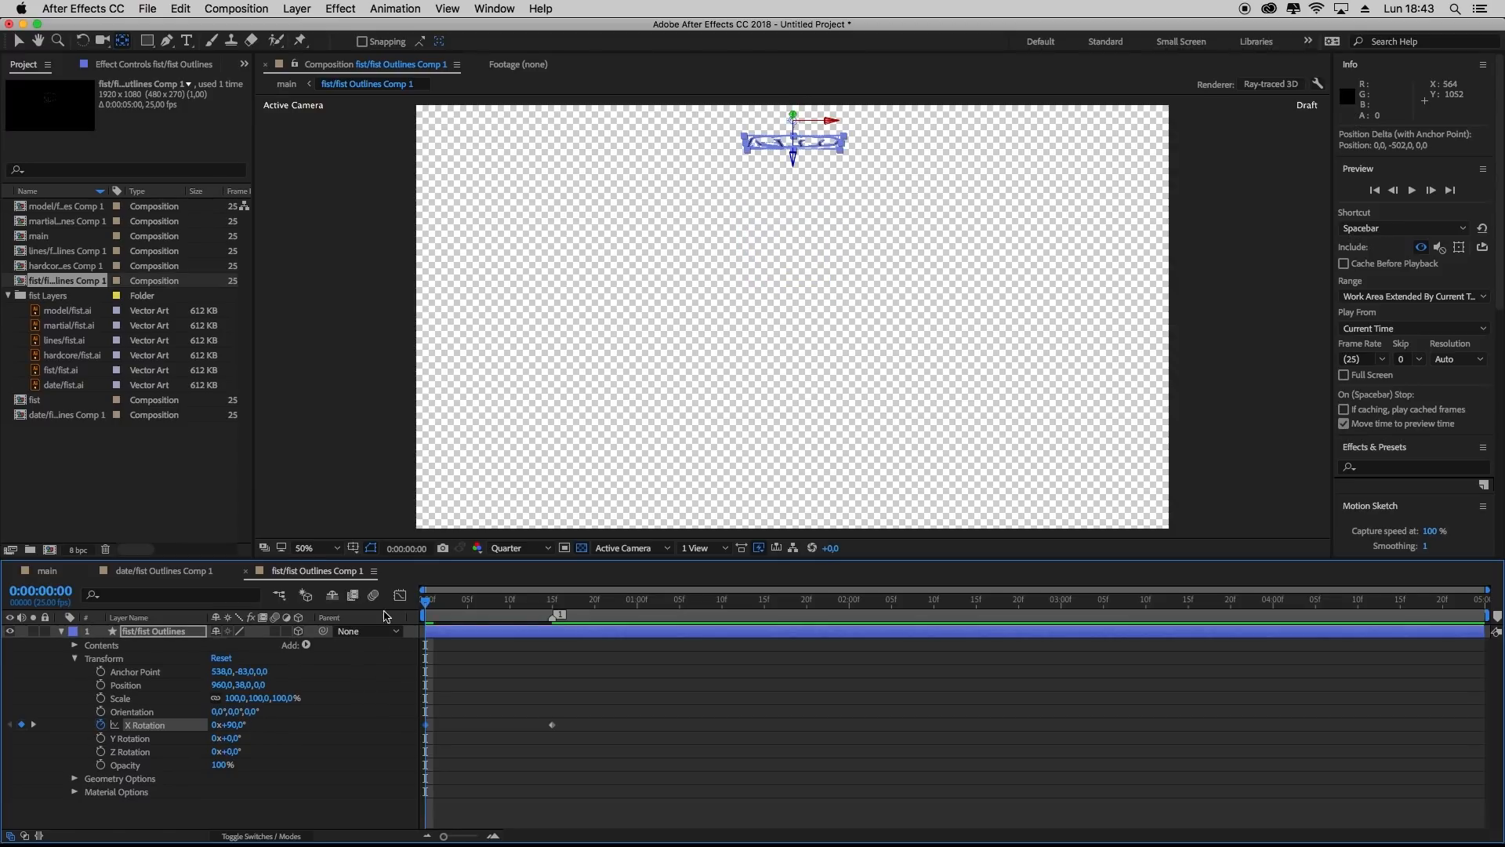
Preview the fist's swing-in rotation from the first frame
left_click_drag(426, 603, 400, 627)
key("space")
key("space")
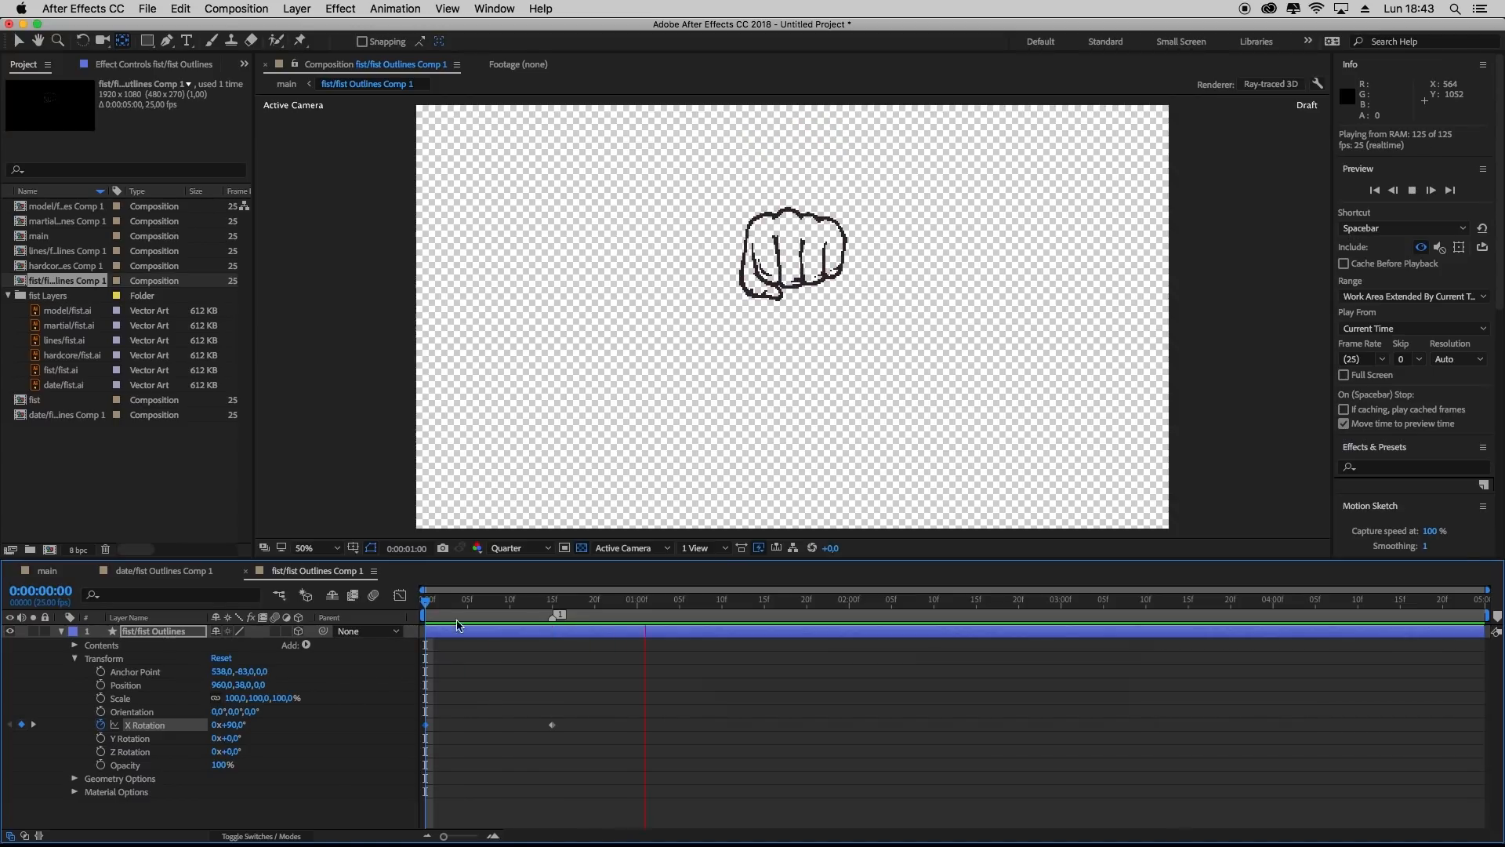
left_click(646, 604)
left_click_drag(645, 604, 363, 609)
key("space")
key("space")
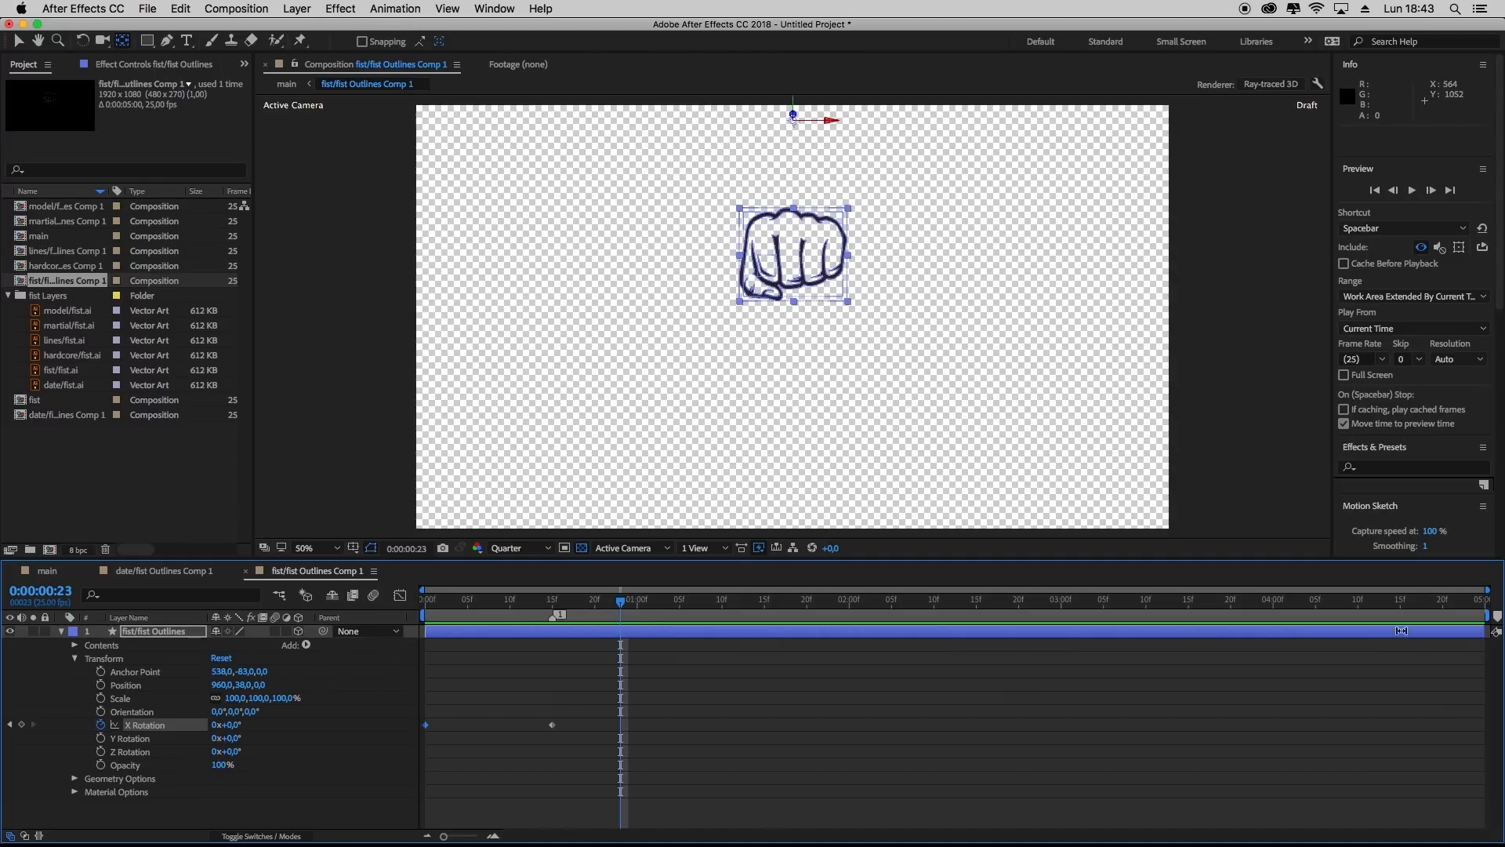
Shorten the work area to end at 0:00:00:23 and set the fist's X Rotation to -20° at 0:00:00:13
left_click_drag(1484, 619, 553, 608)
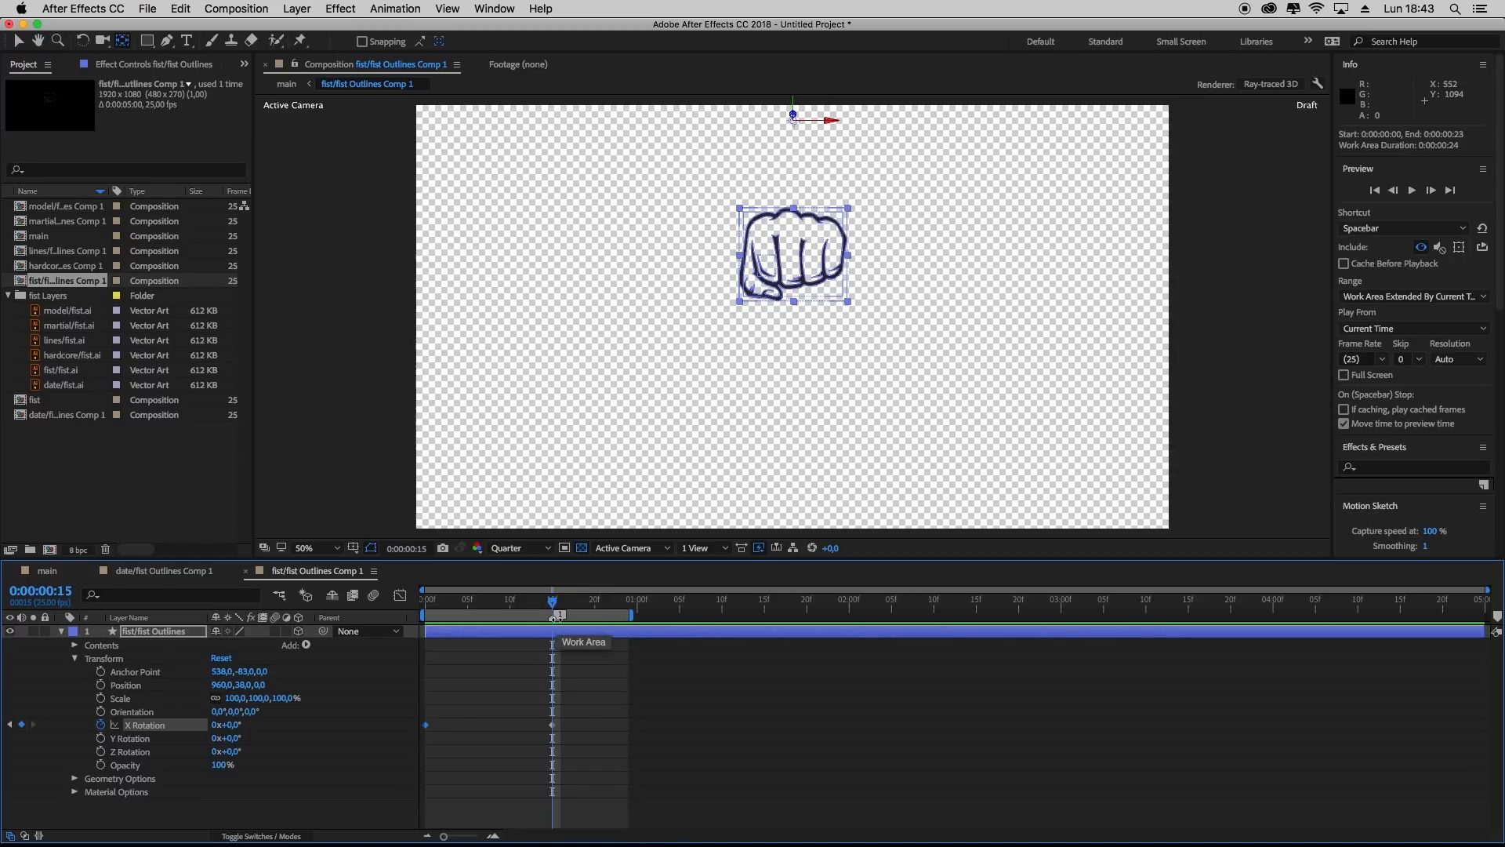
left_click_drag(549, 609, 539, 611)
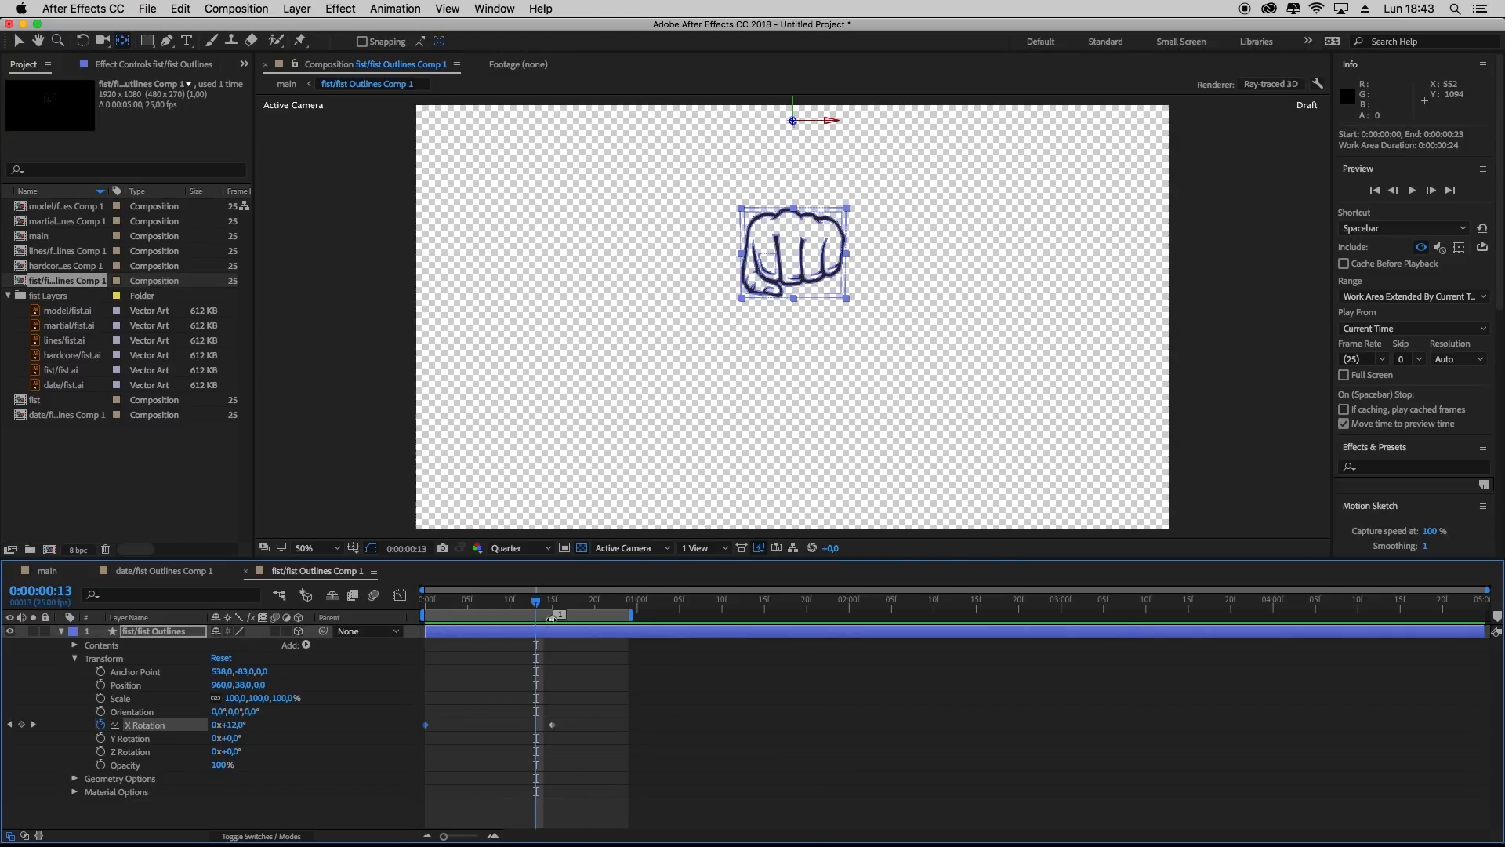
left_click(238, 726)
key("Return")
Preview the fist rotation with its overshoot from the first frame
left_click_drag(536, 602, 350, 613)
key("space")
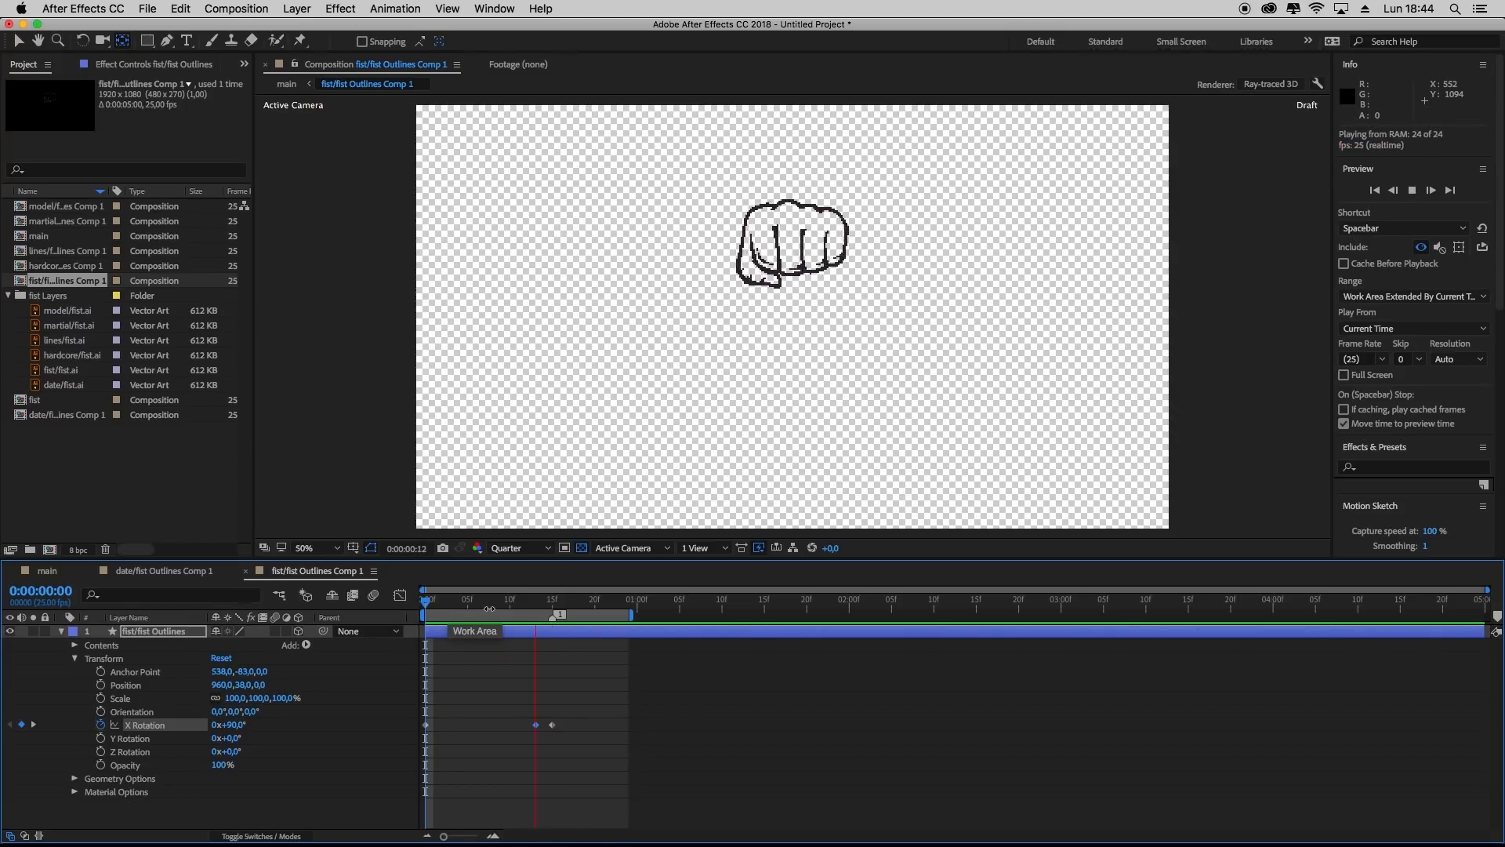
left_click(612, 603)
Add a Scale keyframe for the fist at 0:00:00:15, set Scale to 0% at the first frame and preview the result
left_click_drag(614, 604, 553, 603)
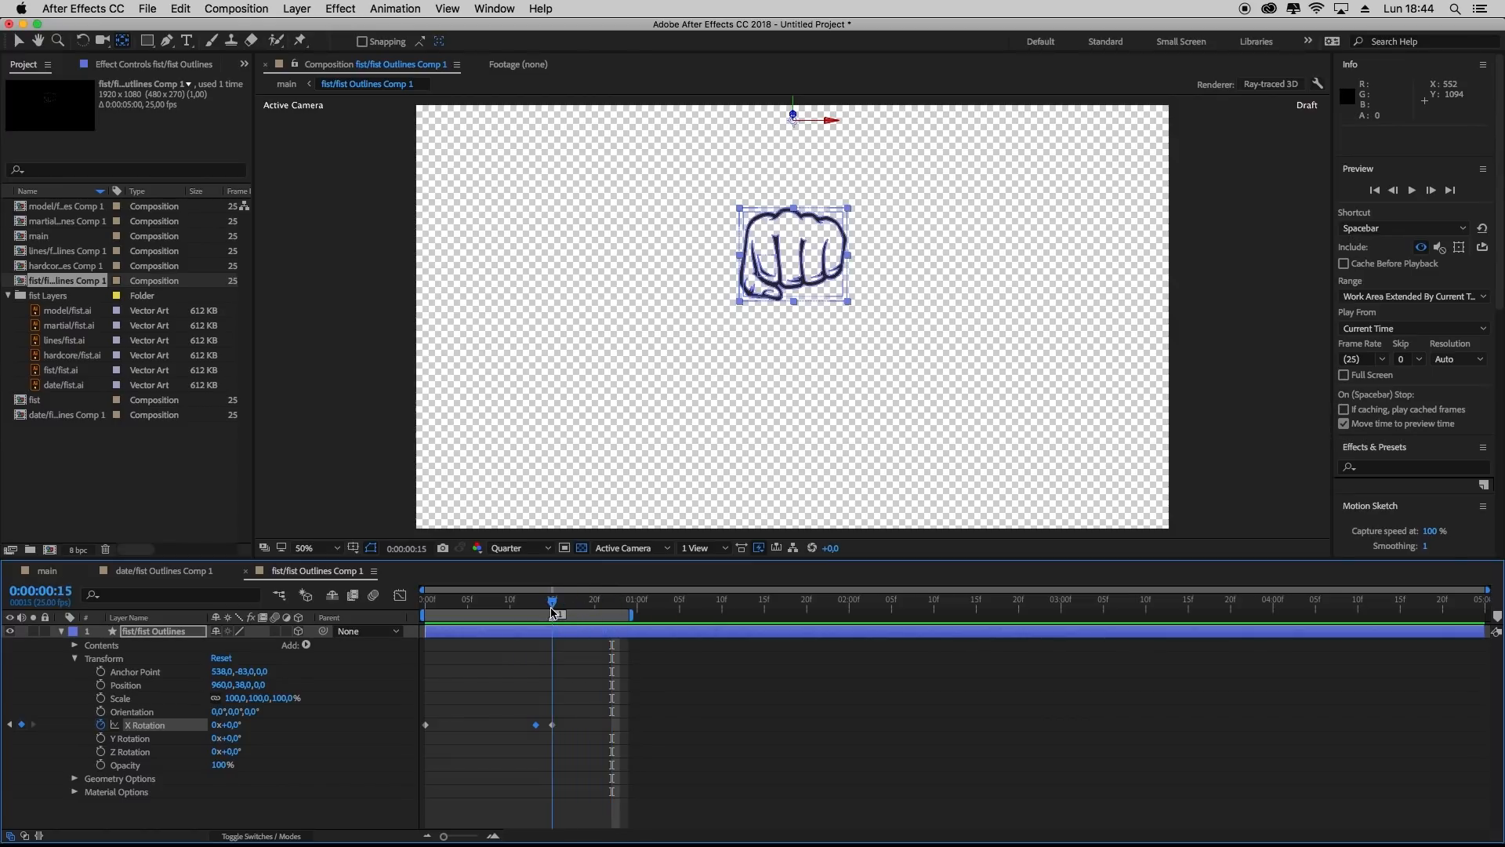
left_click(101, 698)
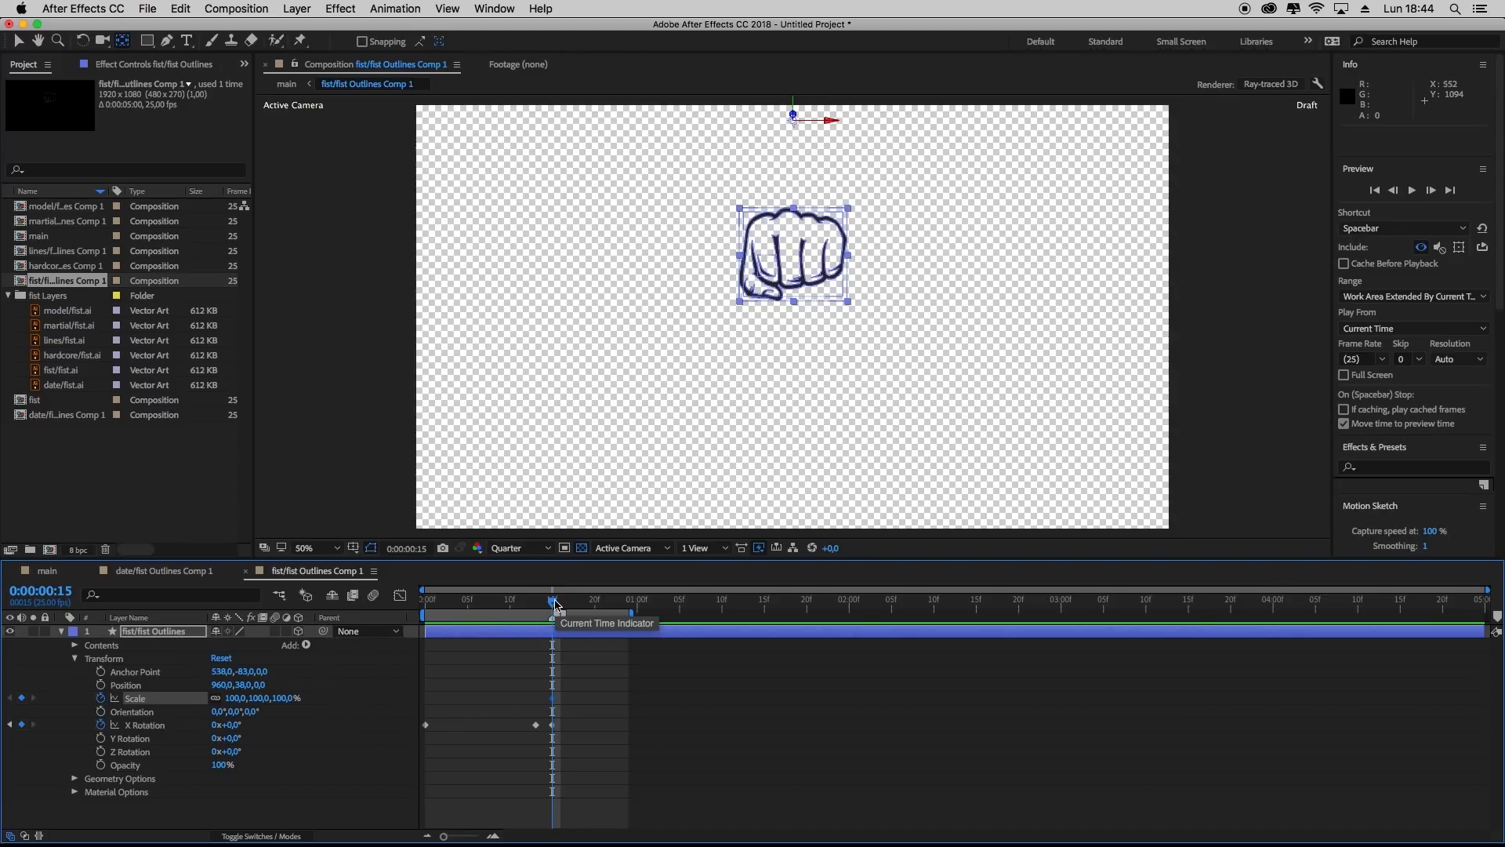
left_click_drag(554, 604, 398, 636)
left_click(234, 698)
type("0")
key("Return")
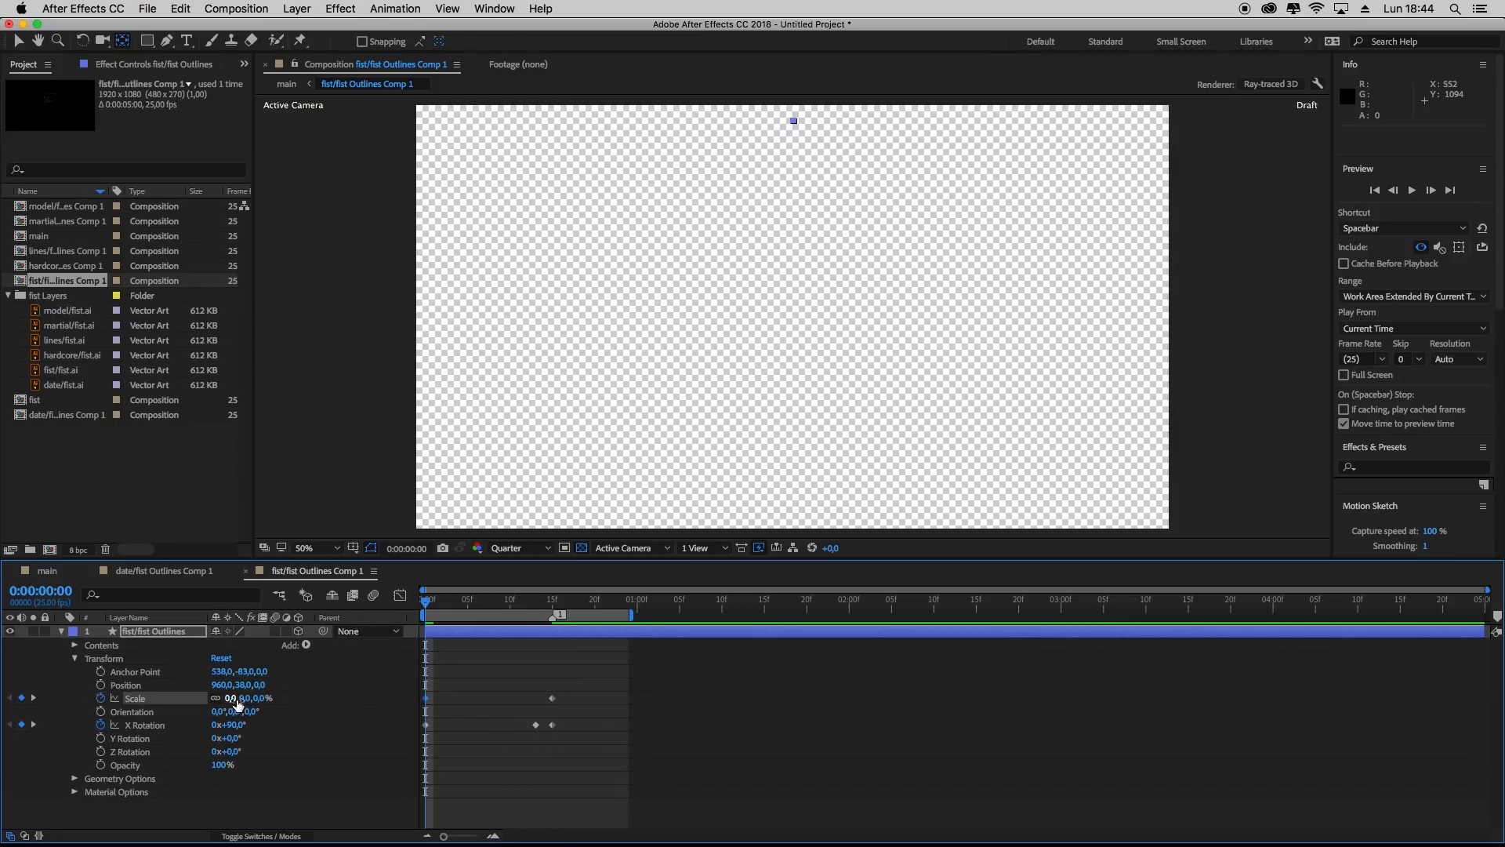
key("space")
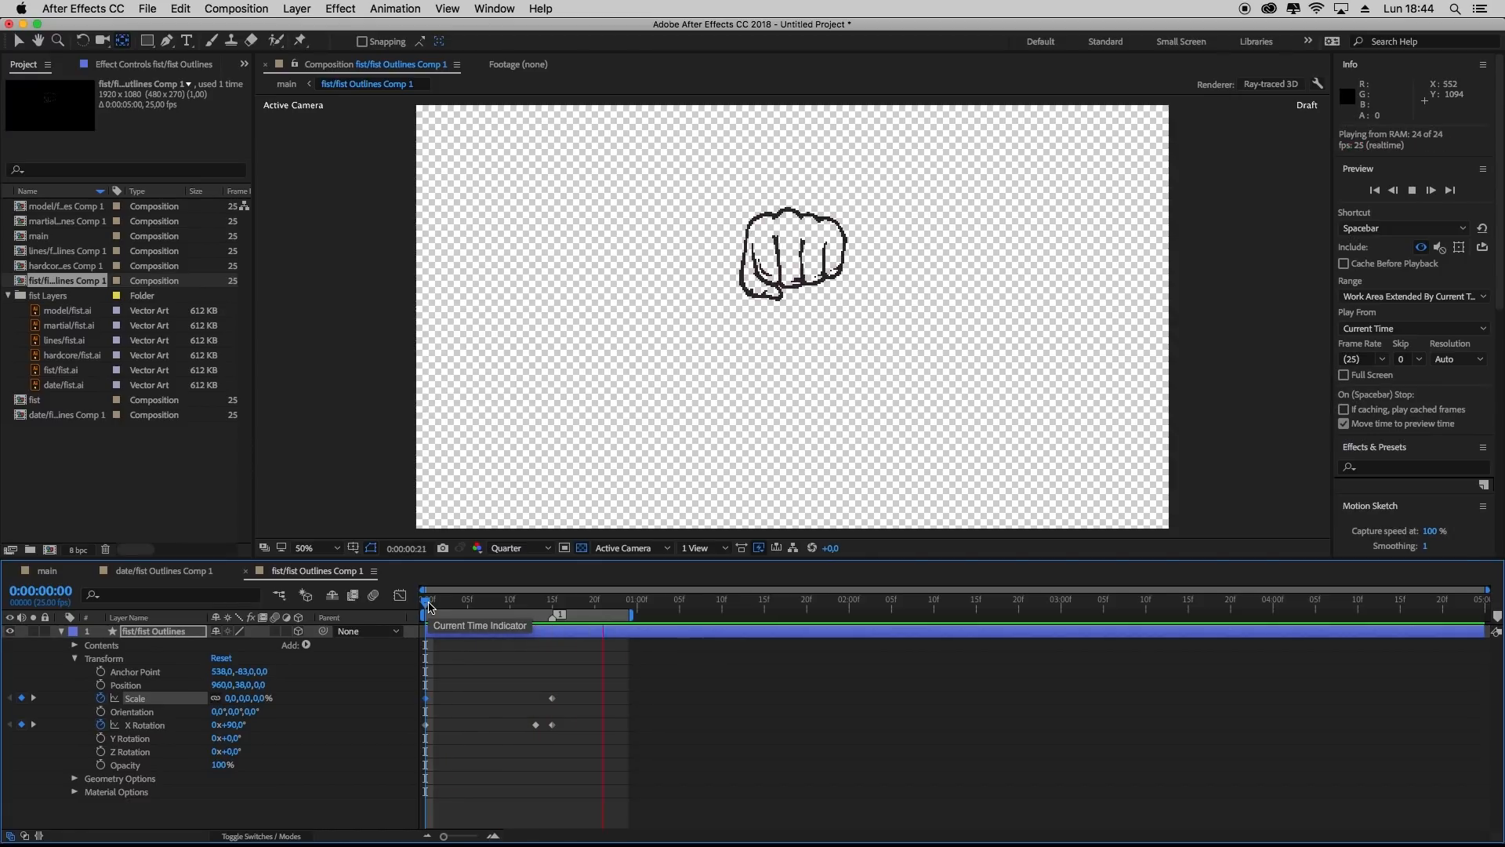
key("space")
Set the fist's Scale to 120% at 0:00:00:13
left_click_drag(551, 608, 543, 606)
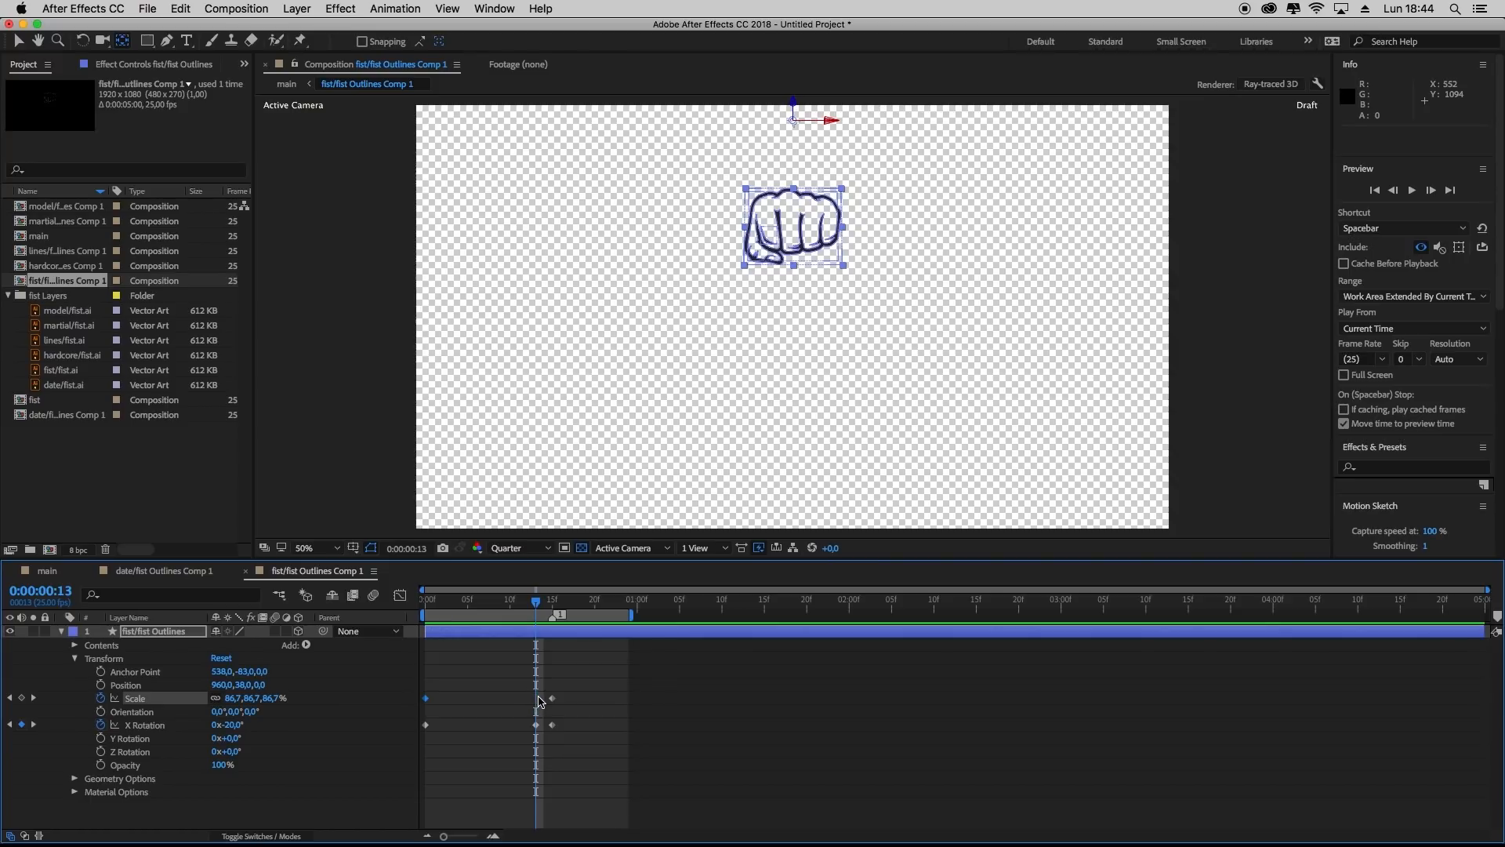
left_click(234, 699)
type("120")
key("Return")
Preview the combined scale and rotation animation of the fist, then return to the first frame
left_click_drag(537, 602, 262, 640)
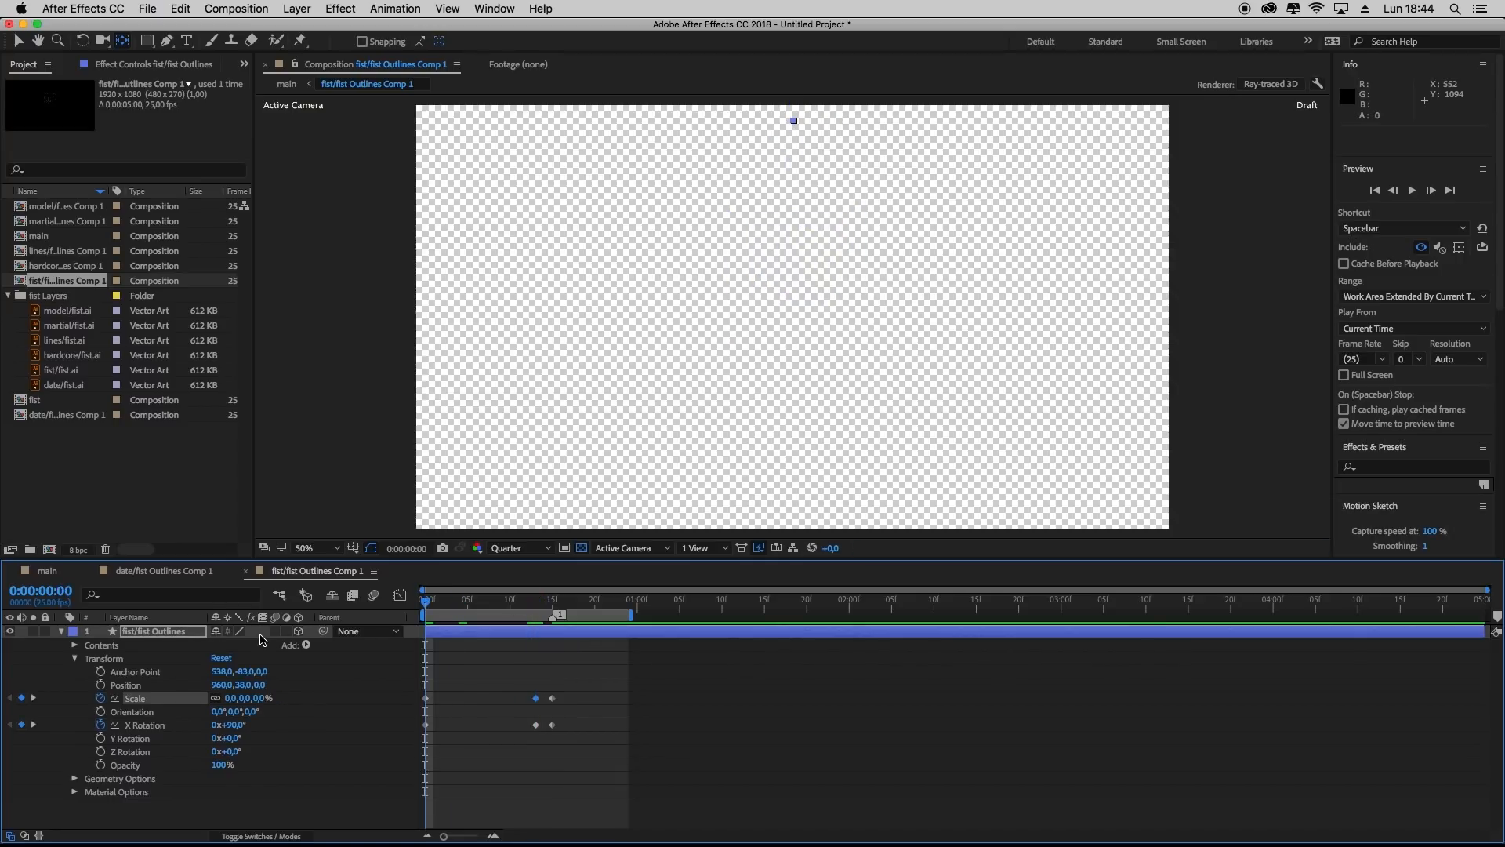
key("space")
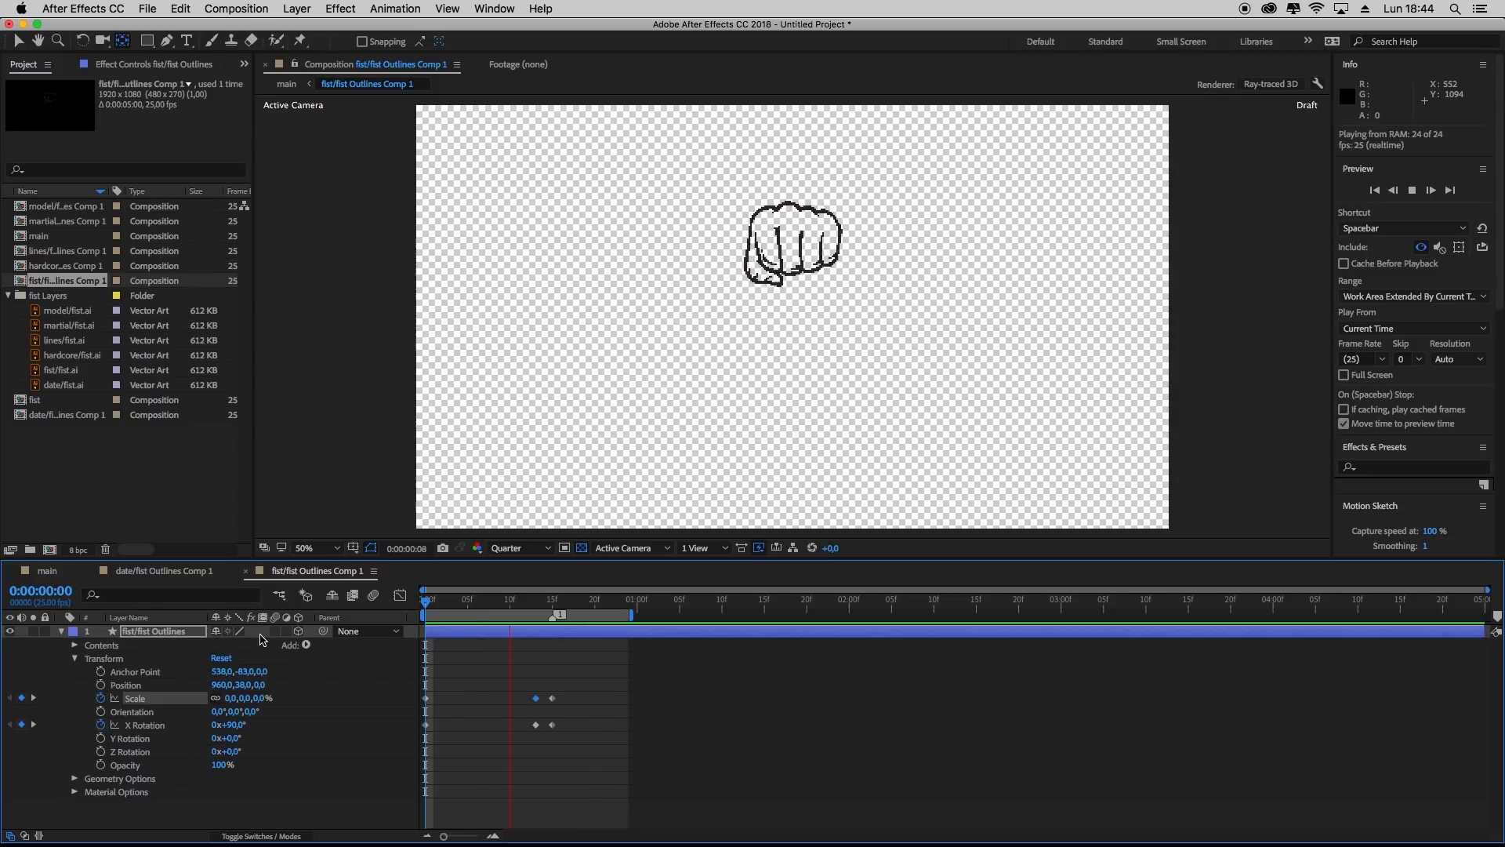
key("space")
left_click_drag(583, 608, 186, 608)
Preview the fist animation together with the rest of the logo in the main composition and return to the start
left_click(47, 571)
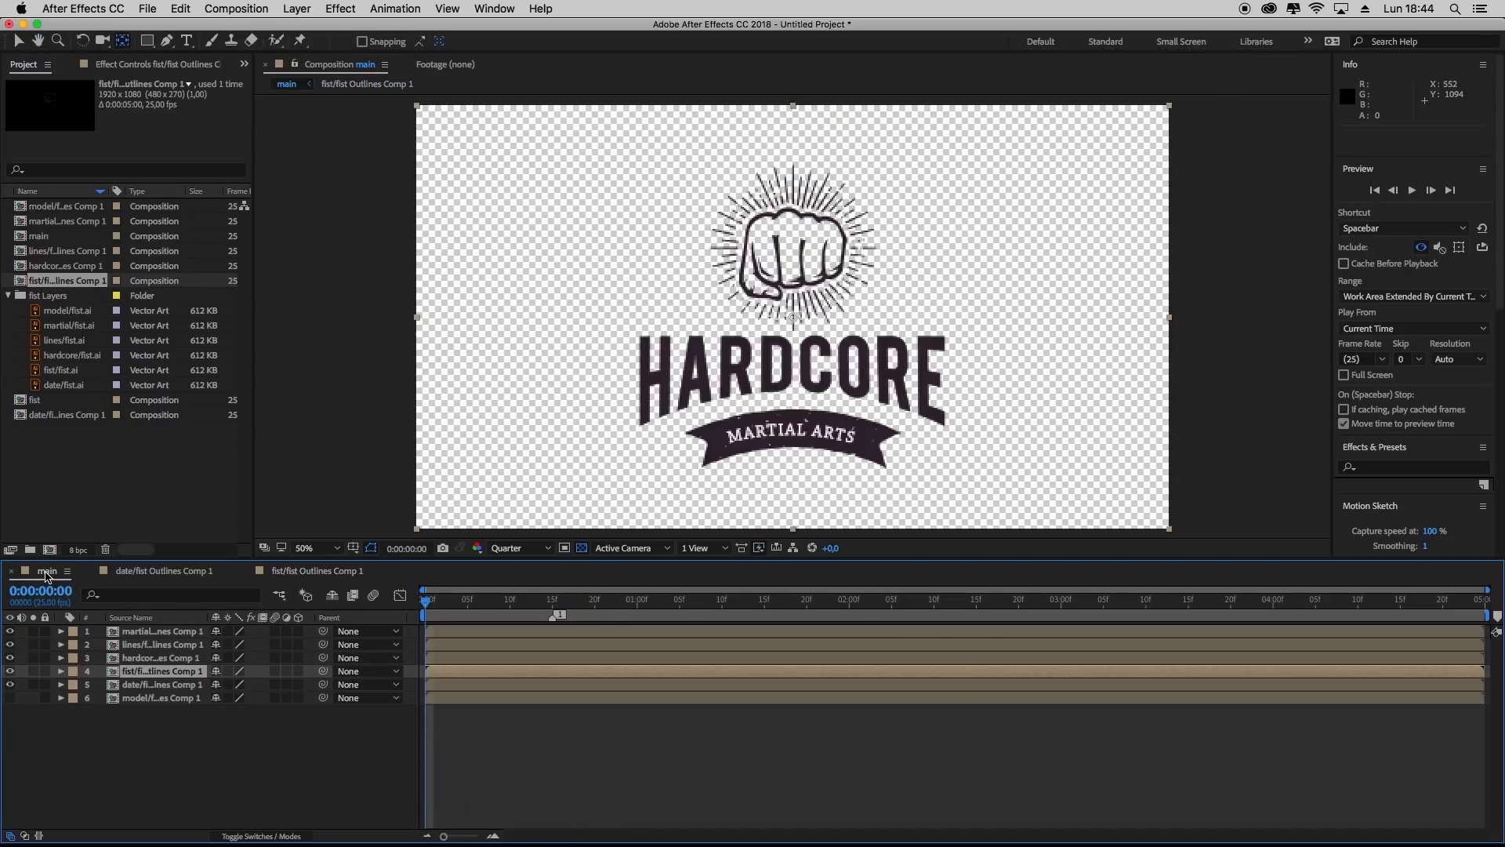
key("space")
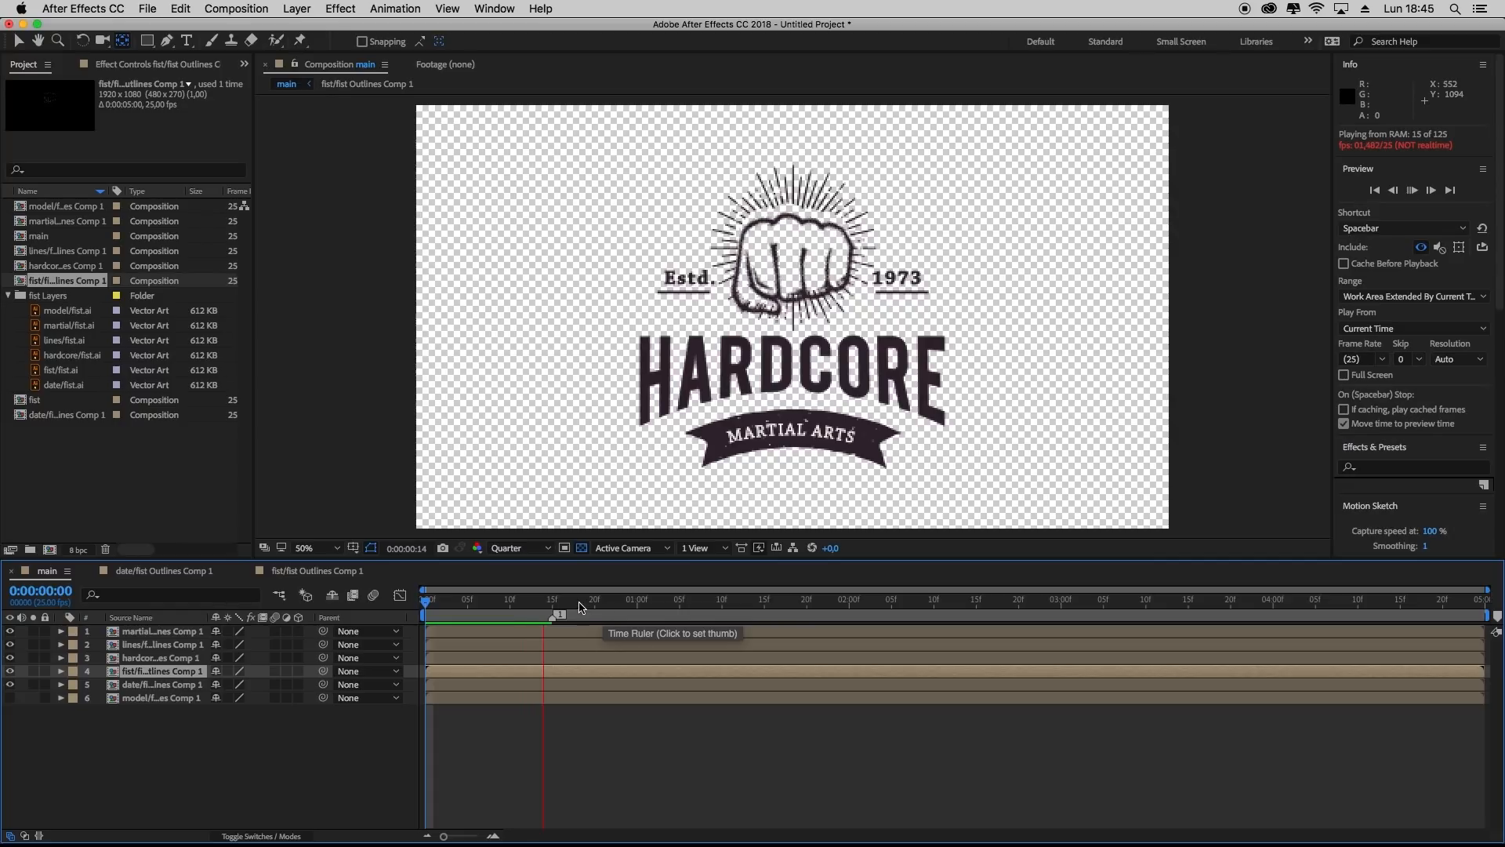
key("space")
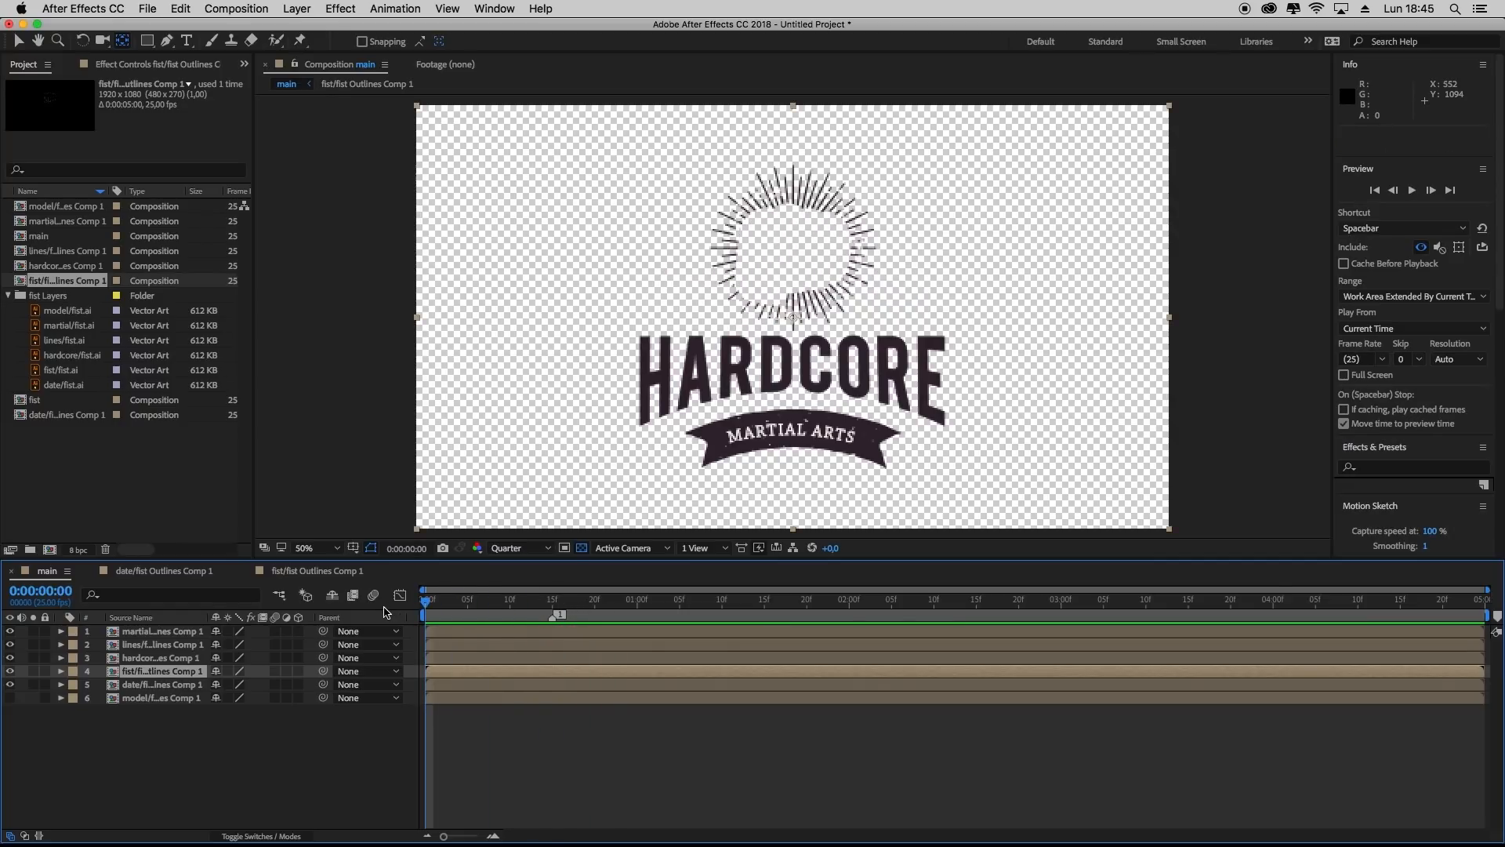
key("space")
key("space")
left_click_drag(672, 602, 426, 629)
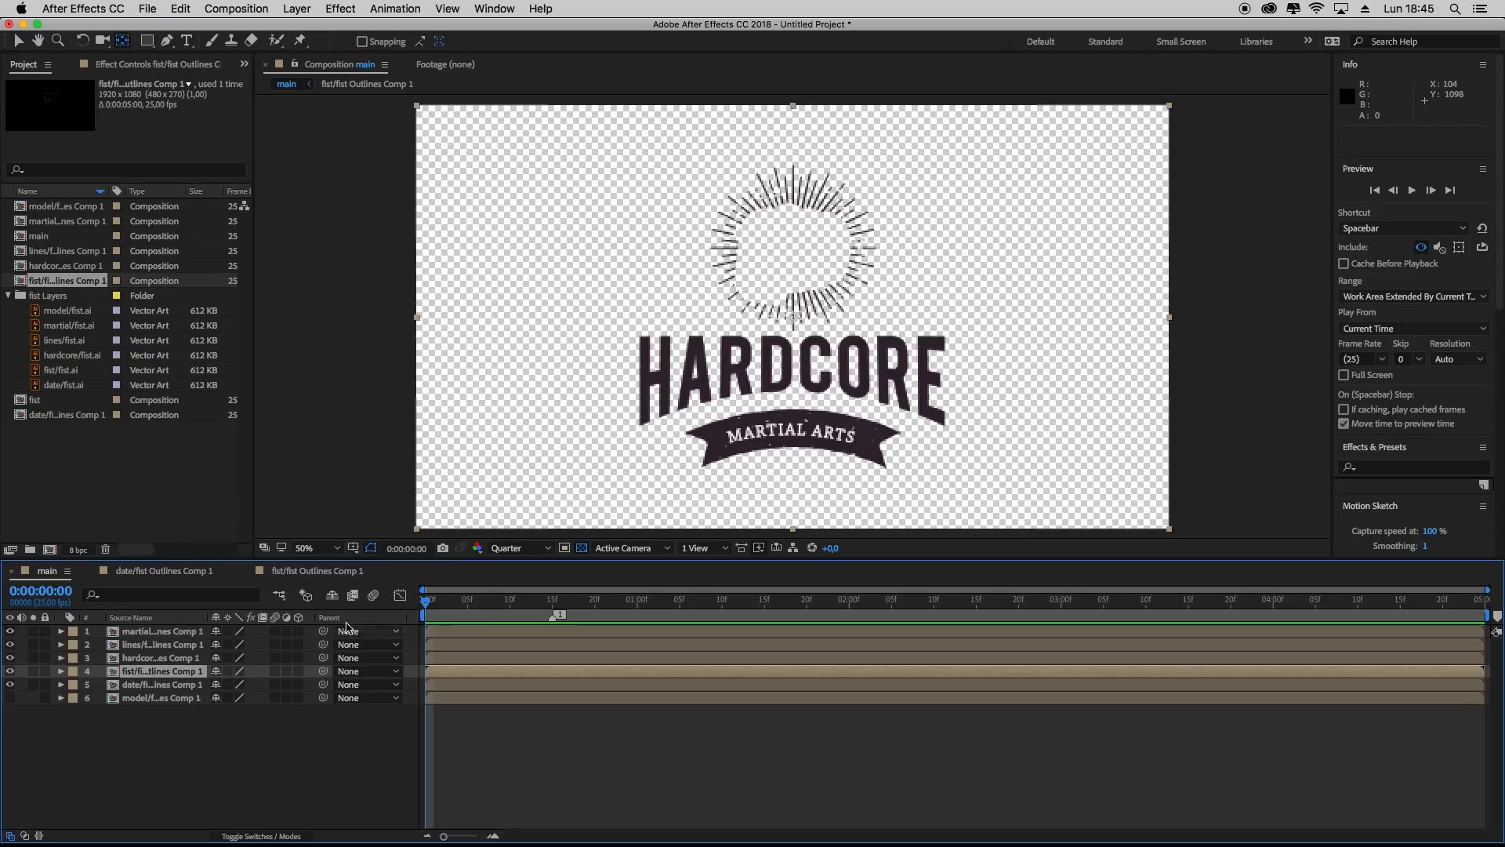
Copy the animated fist/fist Outlines layer from its precomposition
double_click(168, 660)
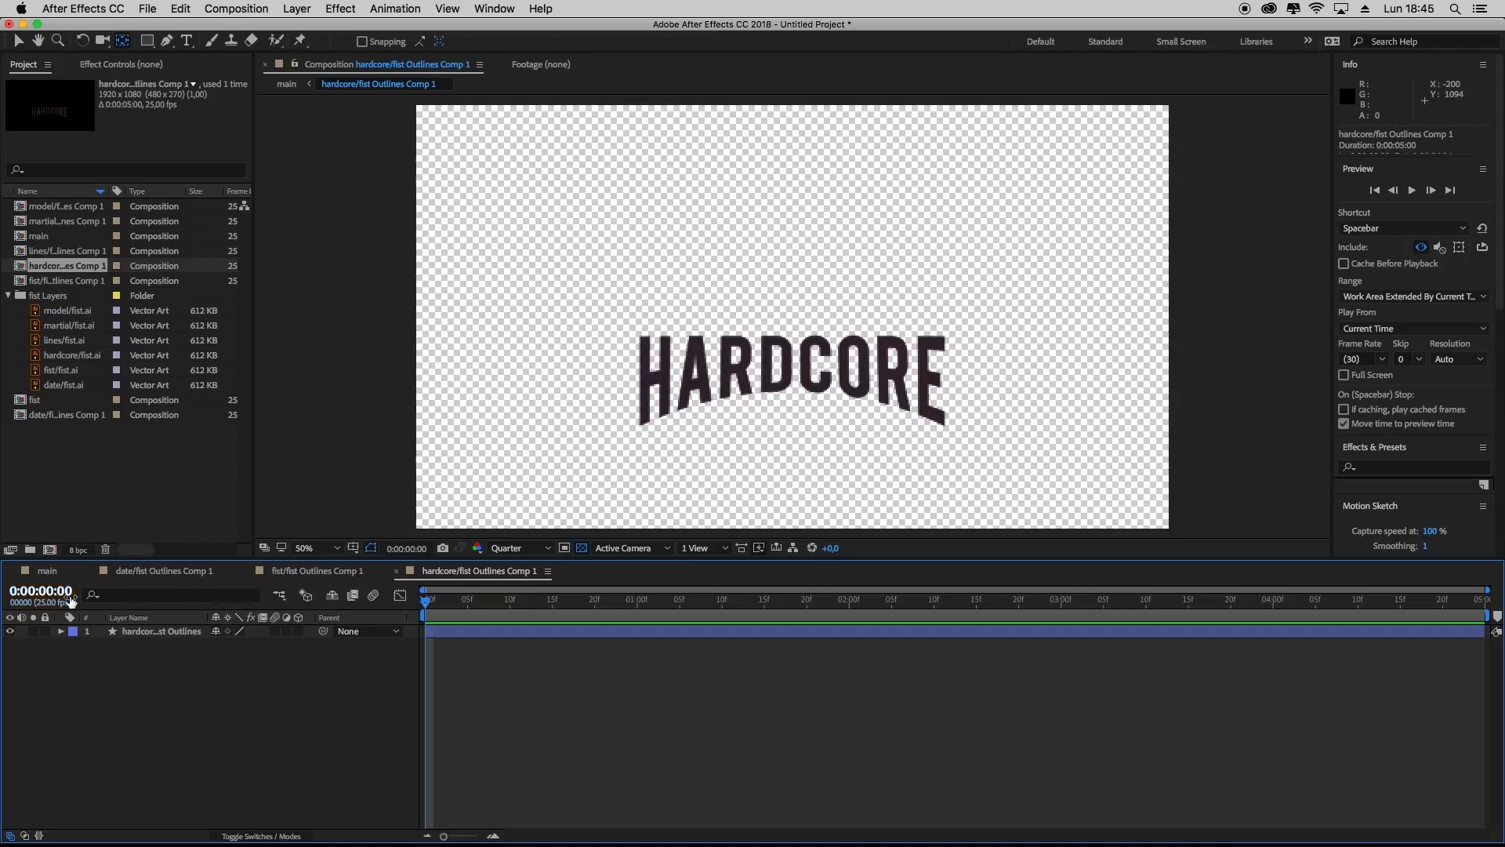
left_click(45, 576)
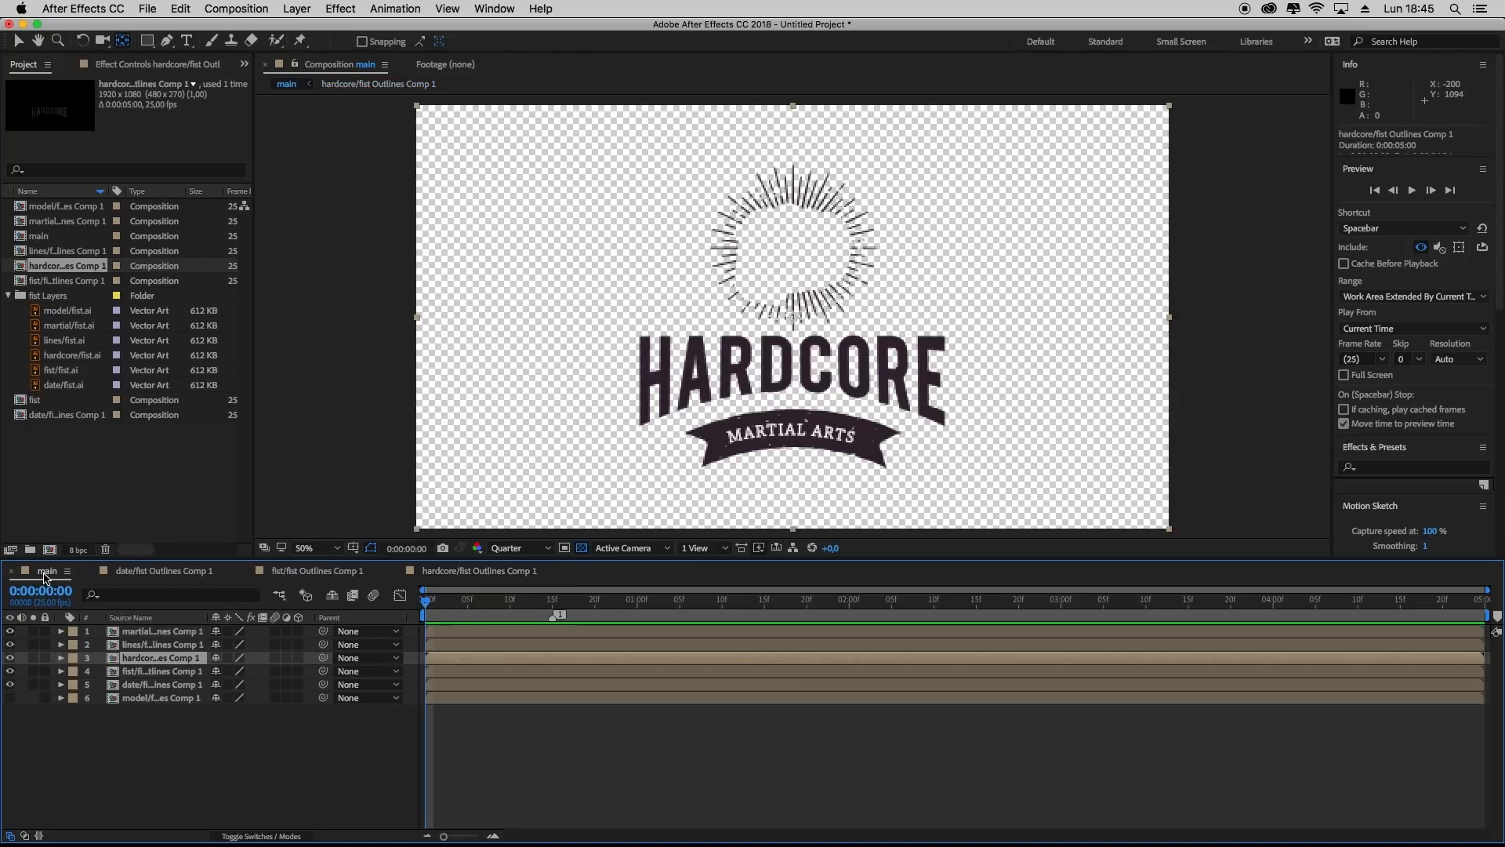
double_click(140, 672)
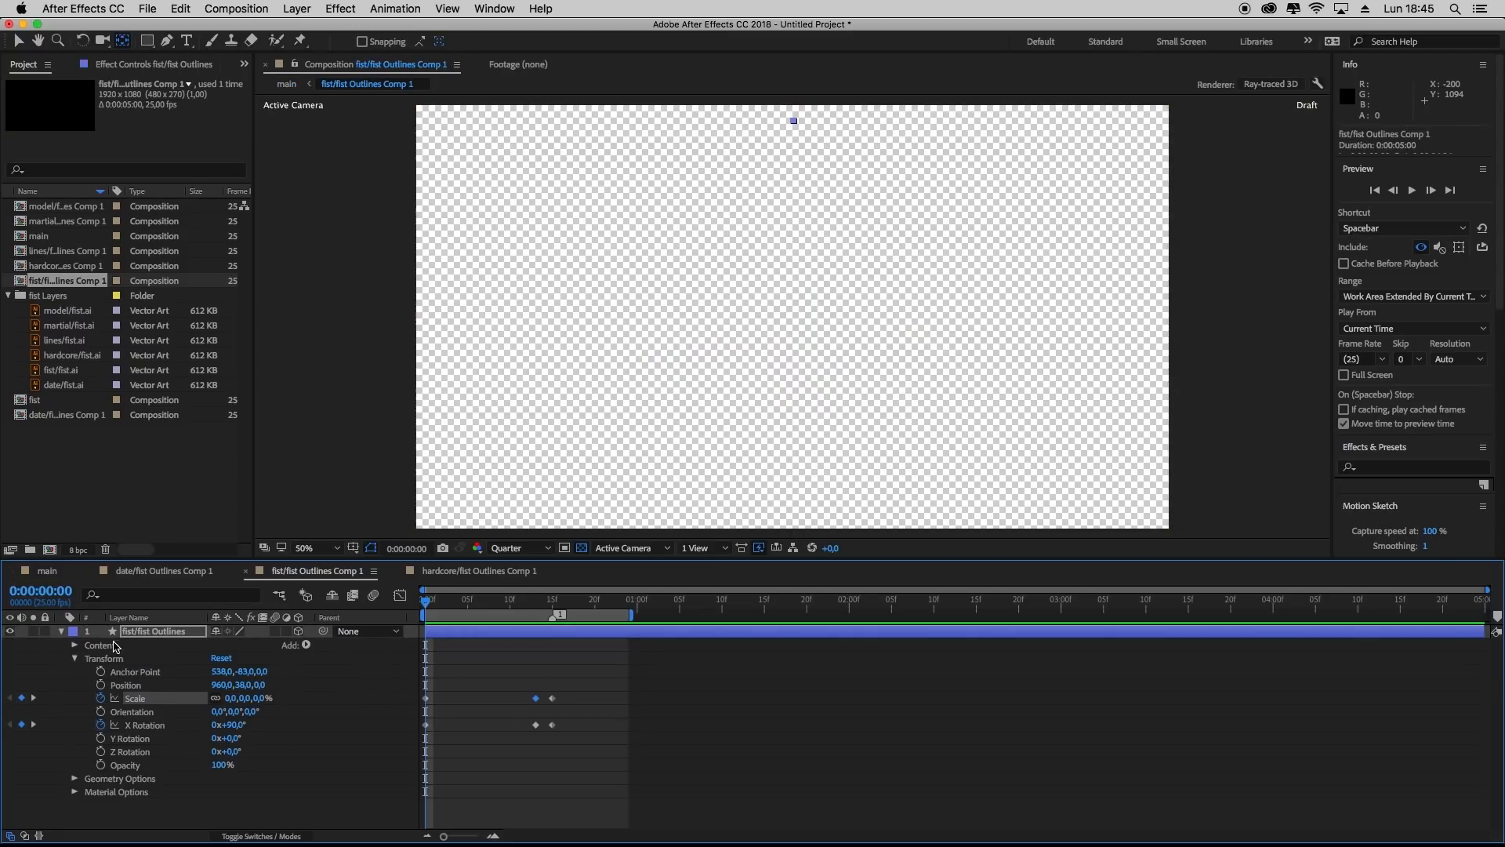
left_click(162, 635)
key("super+c")
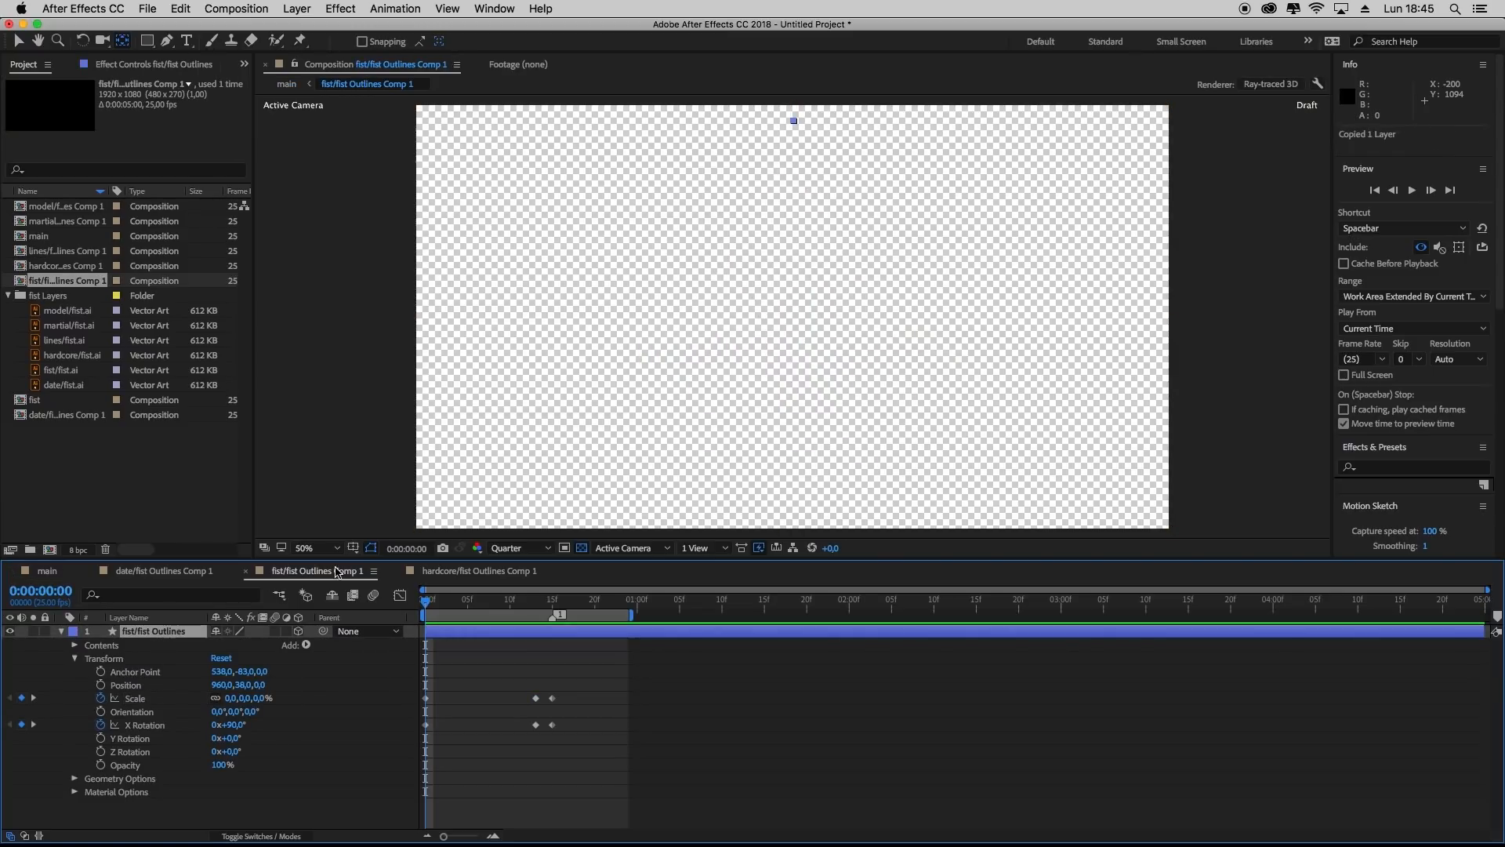
Paste the copied fist layer into the hardcore/fist Outlines precomposition and add a composition marker there at 0:00:00:15
left_click(44, 572)
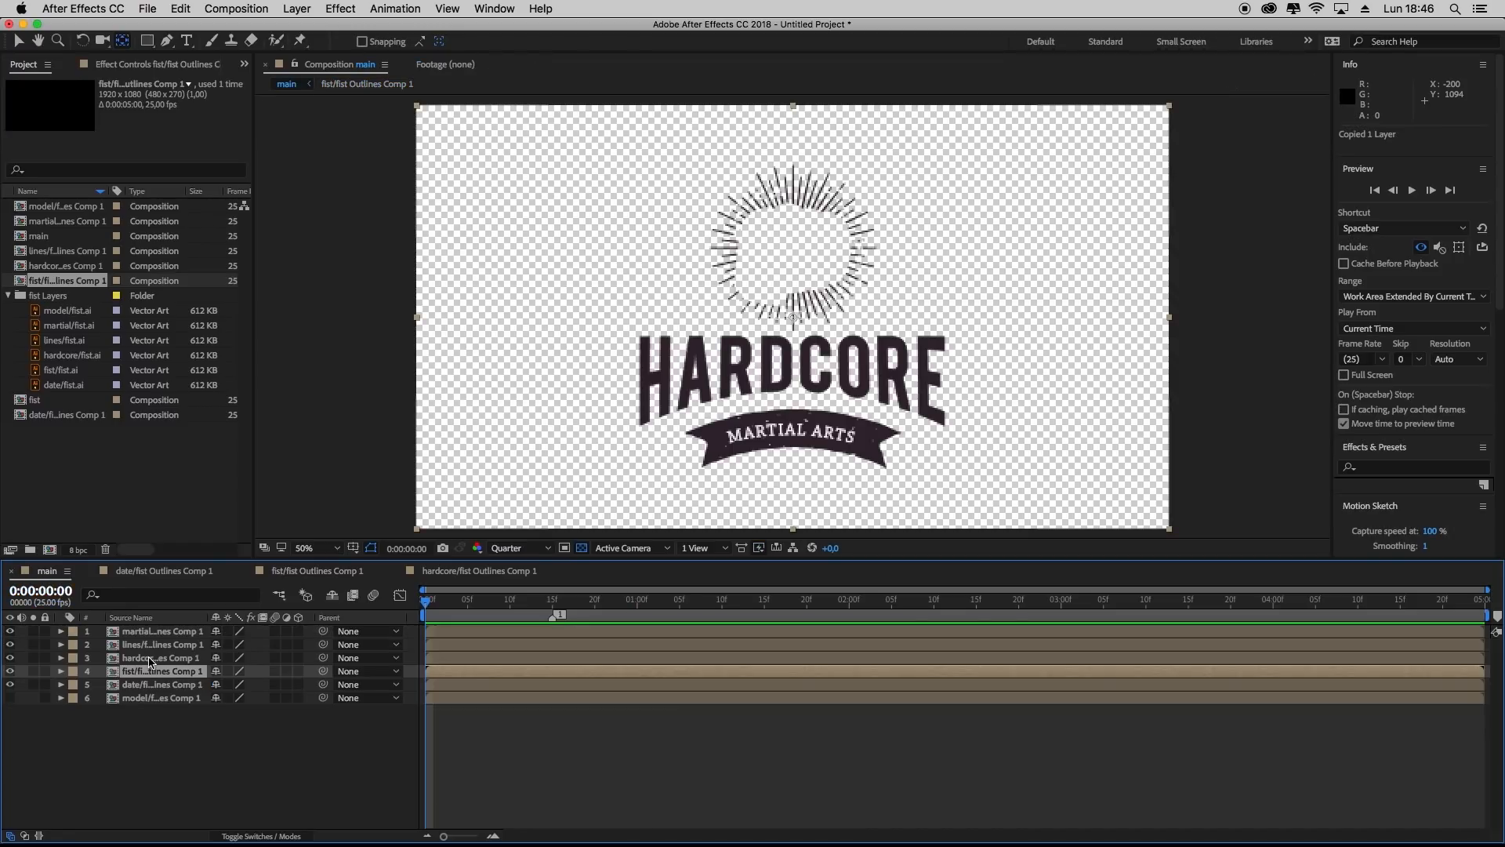
double_click(154, 658)
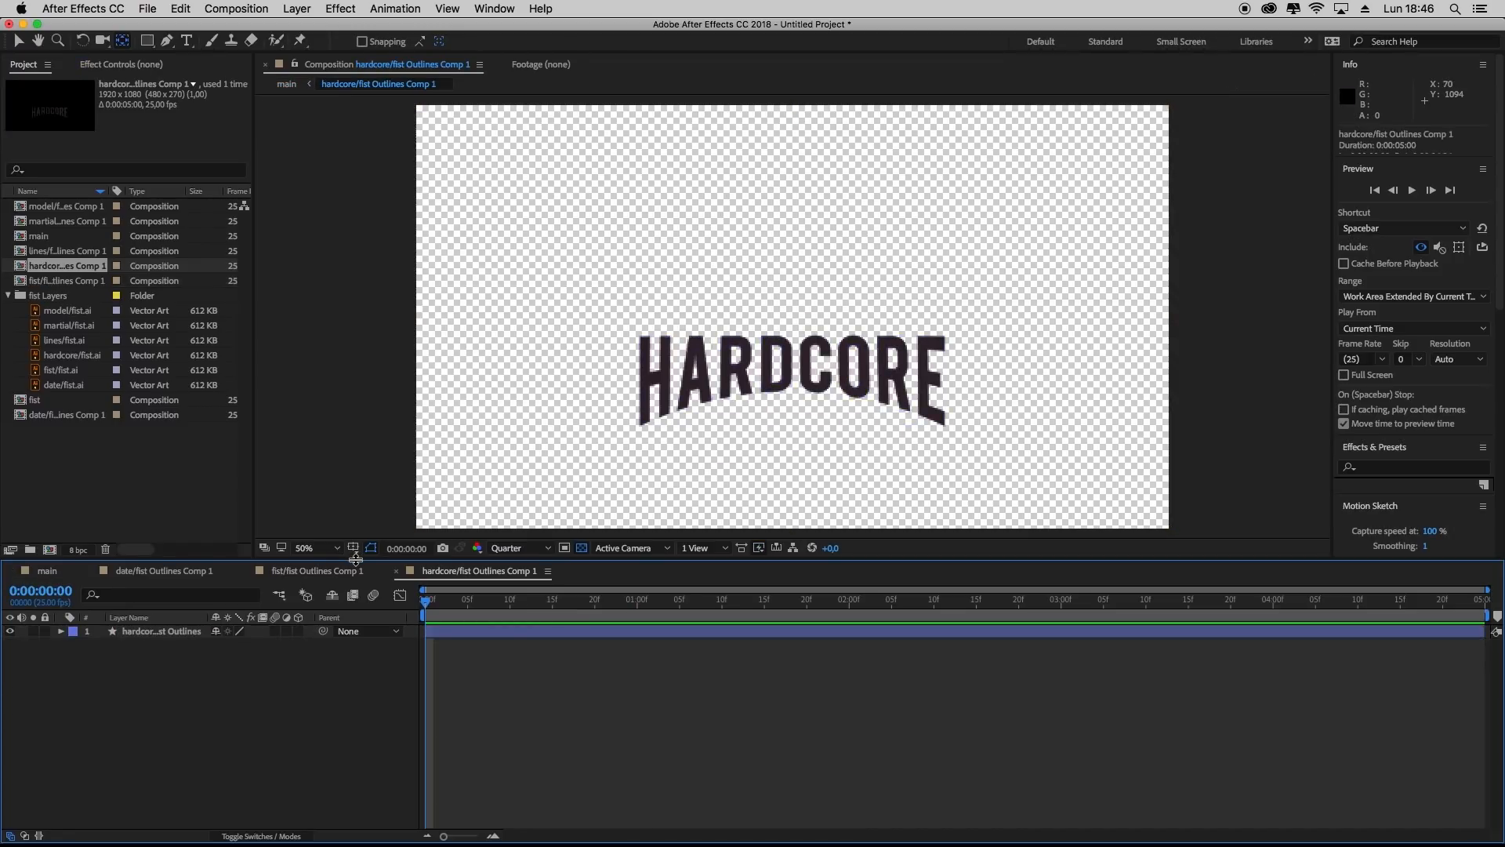
key("super+v")
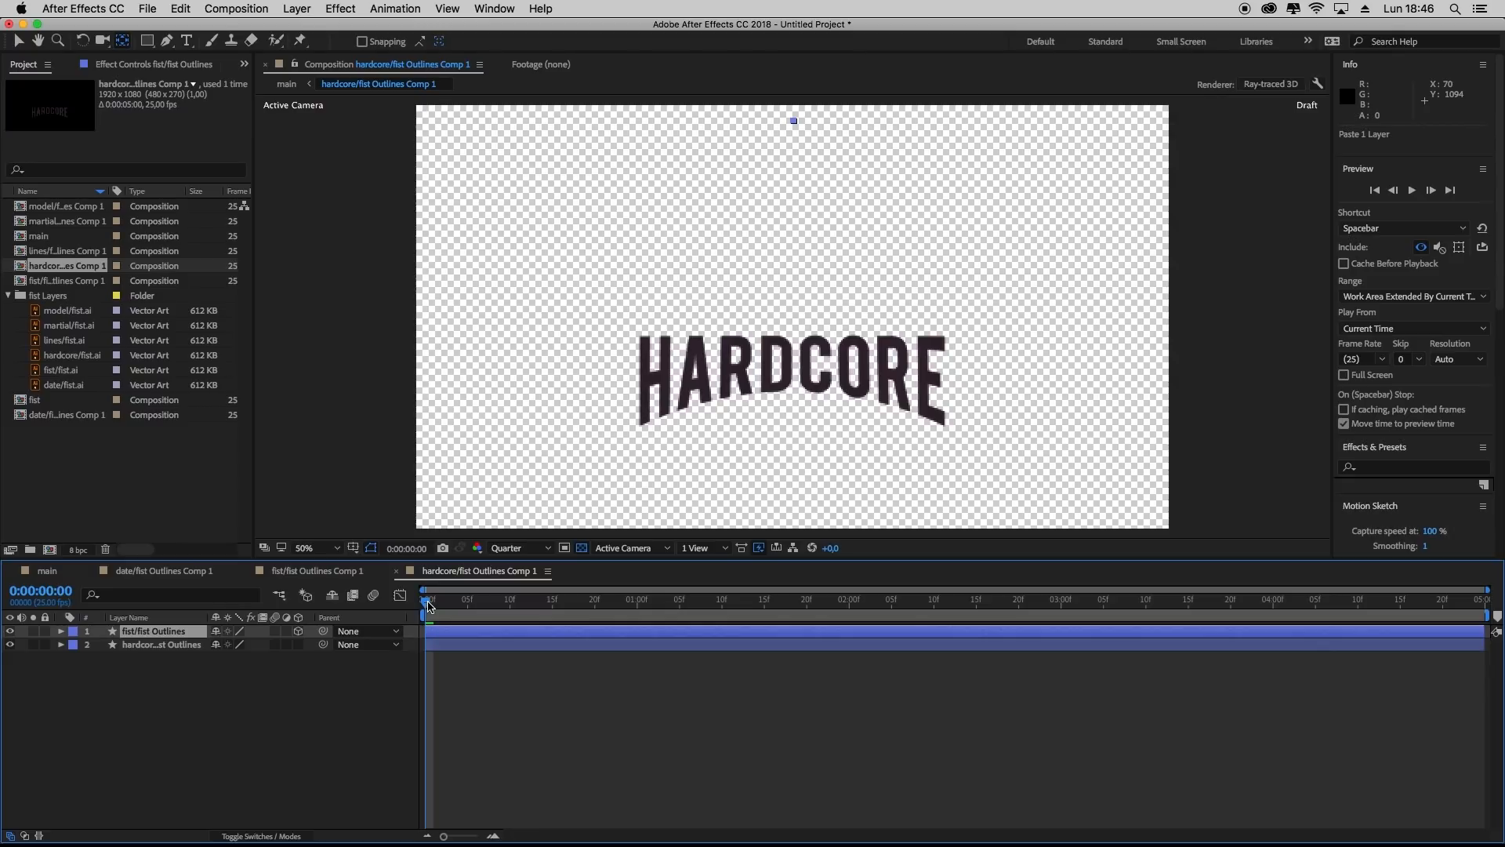
left_click_drag(428, 606, 552, 617)
left_click_drag(1497, 617, 558, 645)
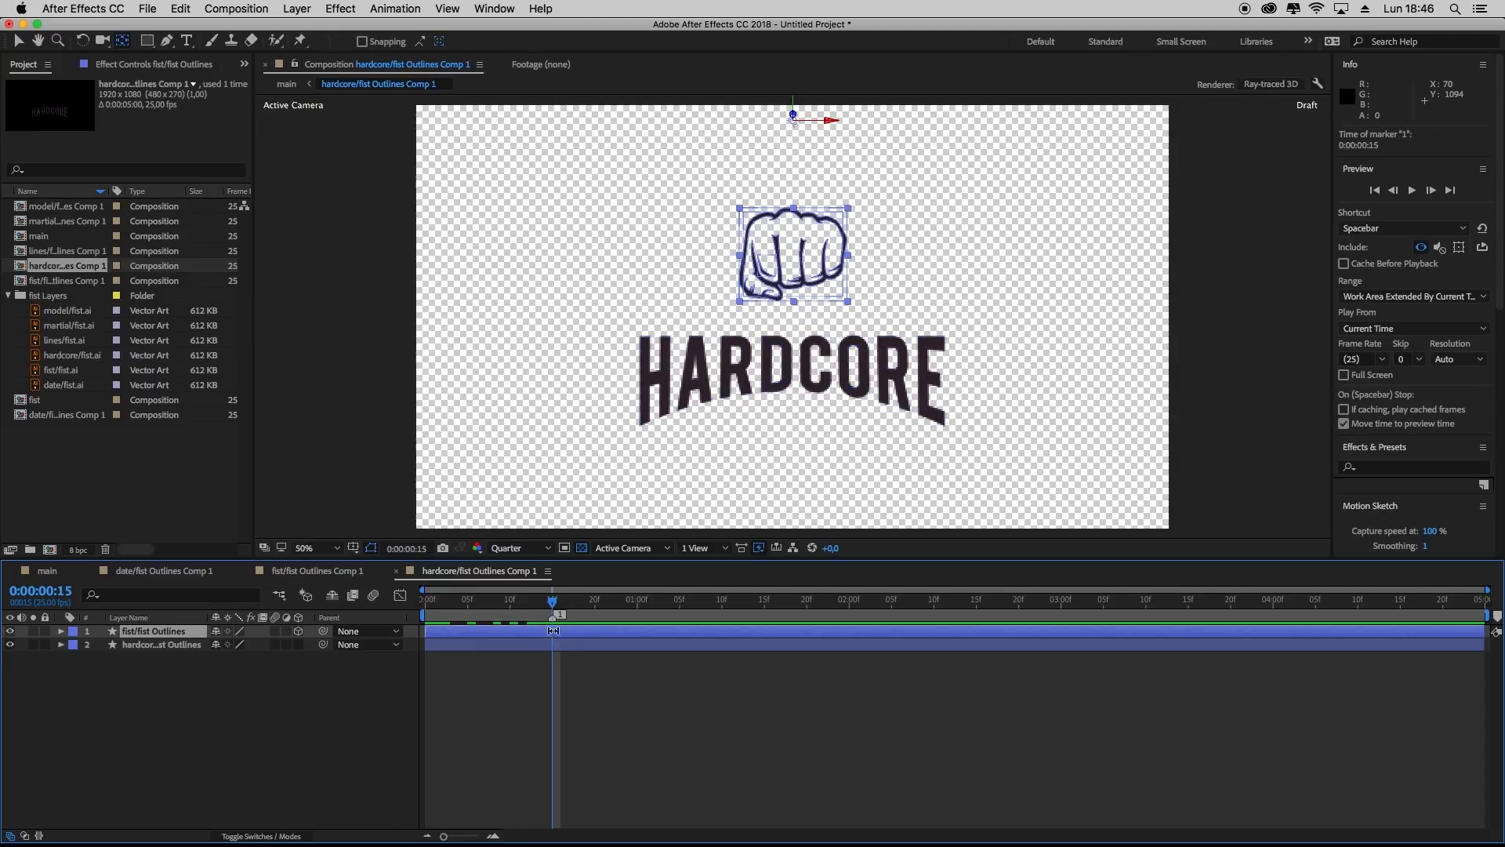
Copy the pasted fist layer's Scale keyframes and paste them onto the hardcore layer's Scale property at 0:00:00:15
left_click(60, 632)
left_click(75, 660)
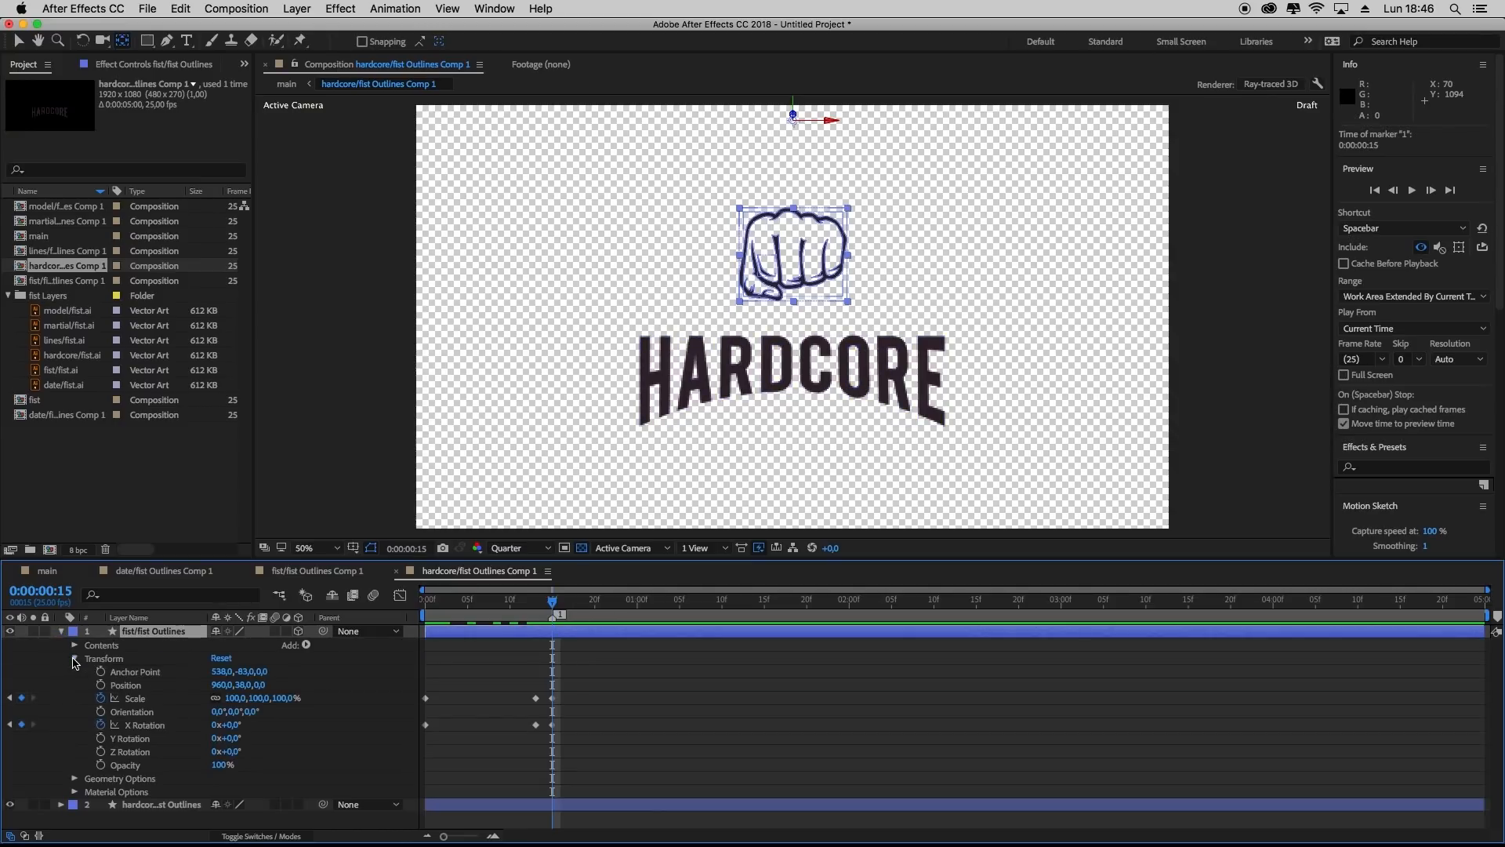
left_click(134, 699)
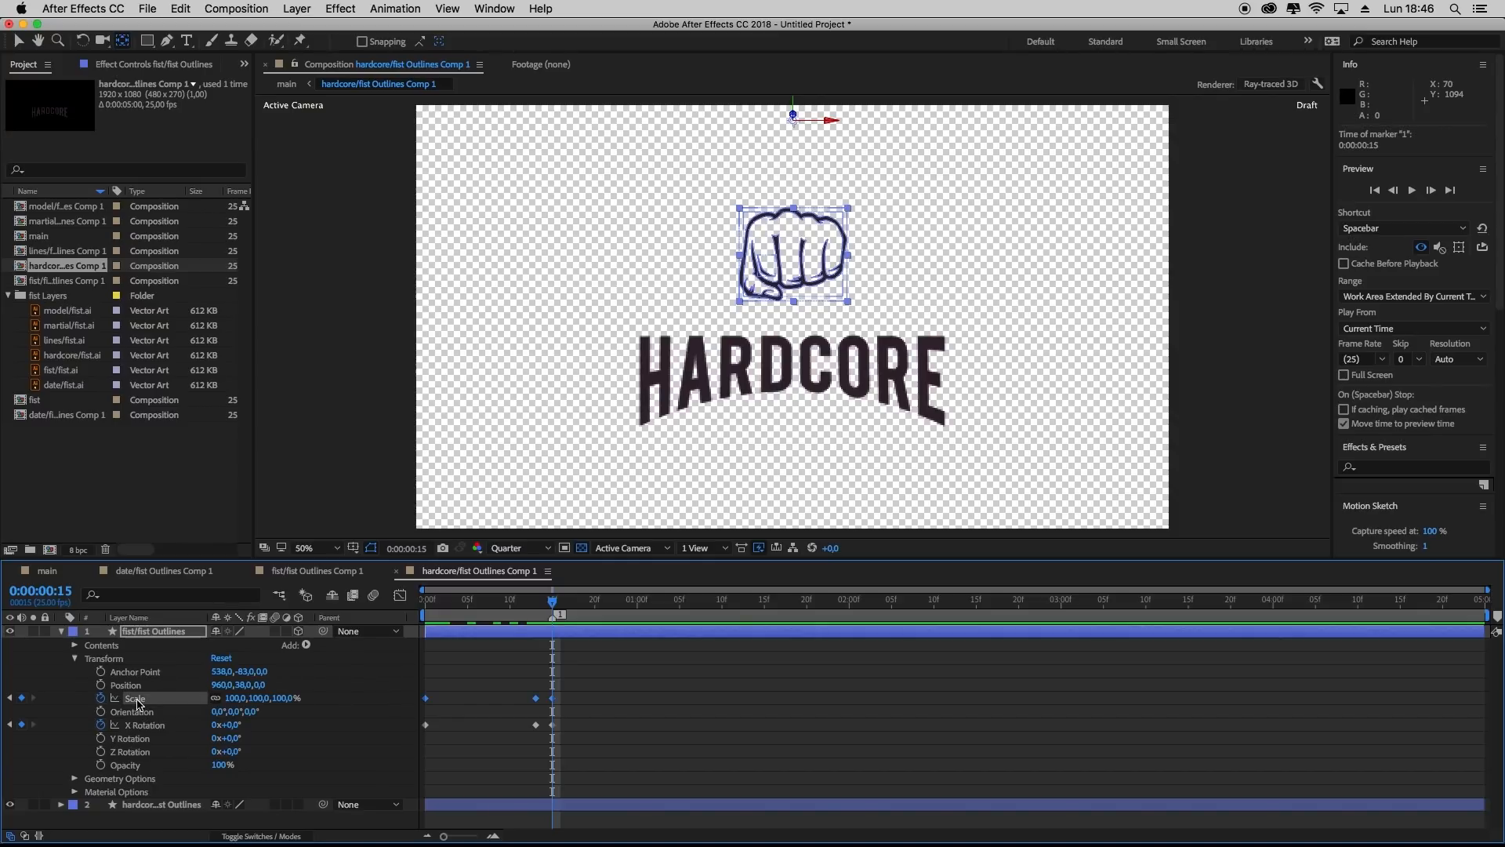
key("ctrl+c")
left_click(62, 633)
left_click(157, 645)
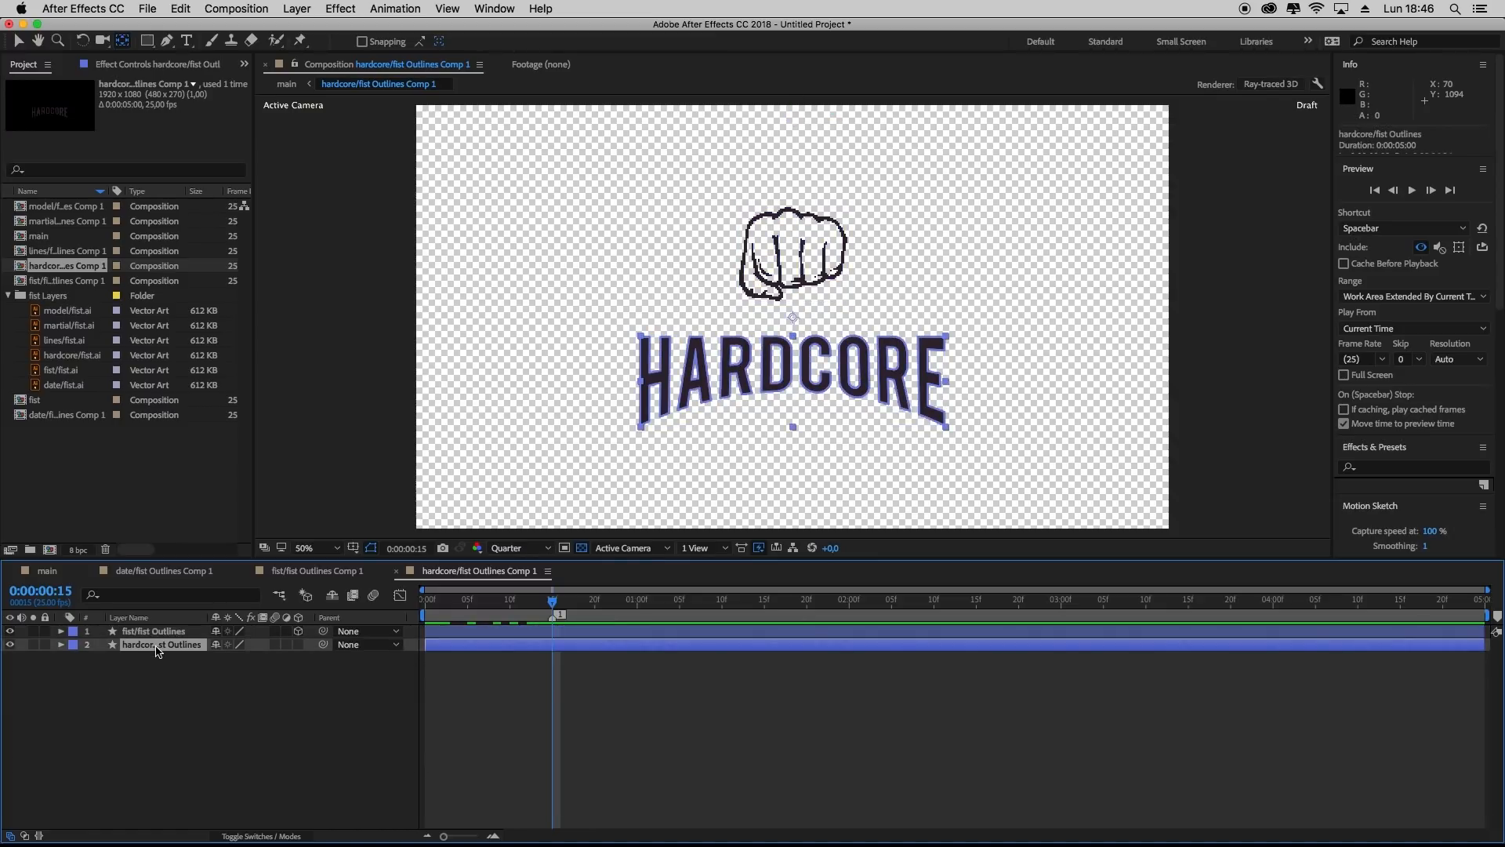
key("s")
left_click(117, 662)
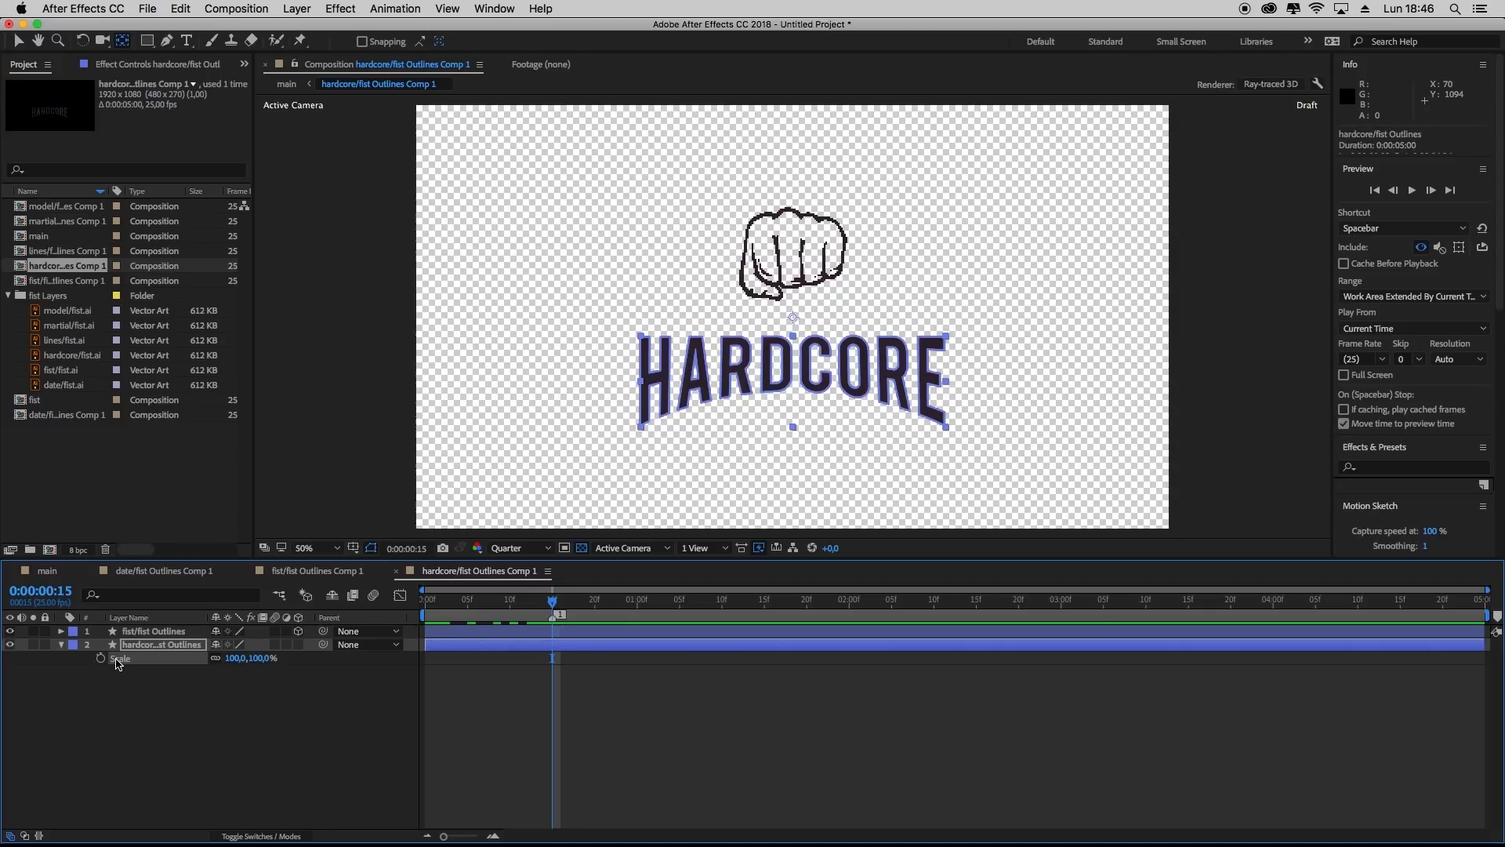
key("super+v")
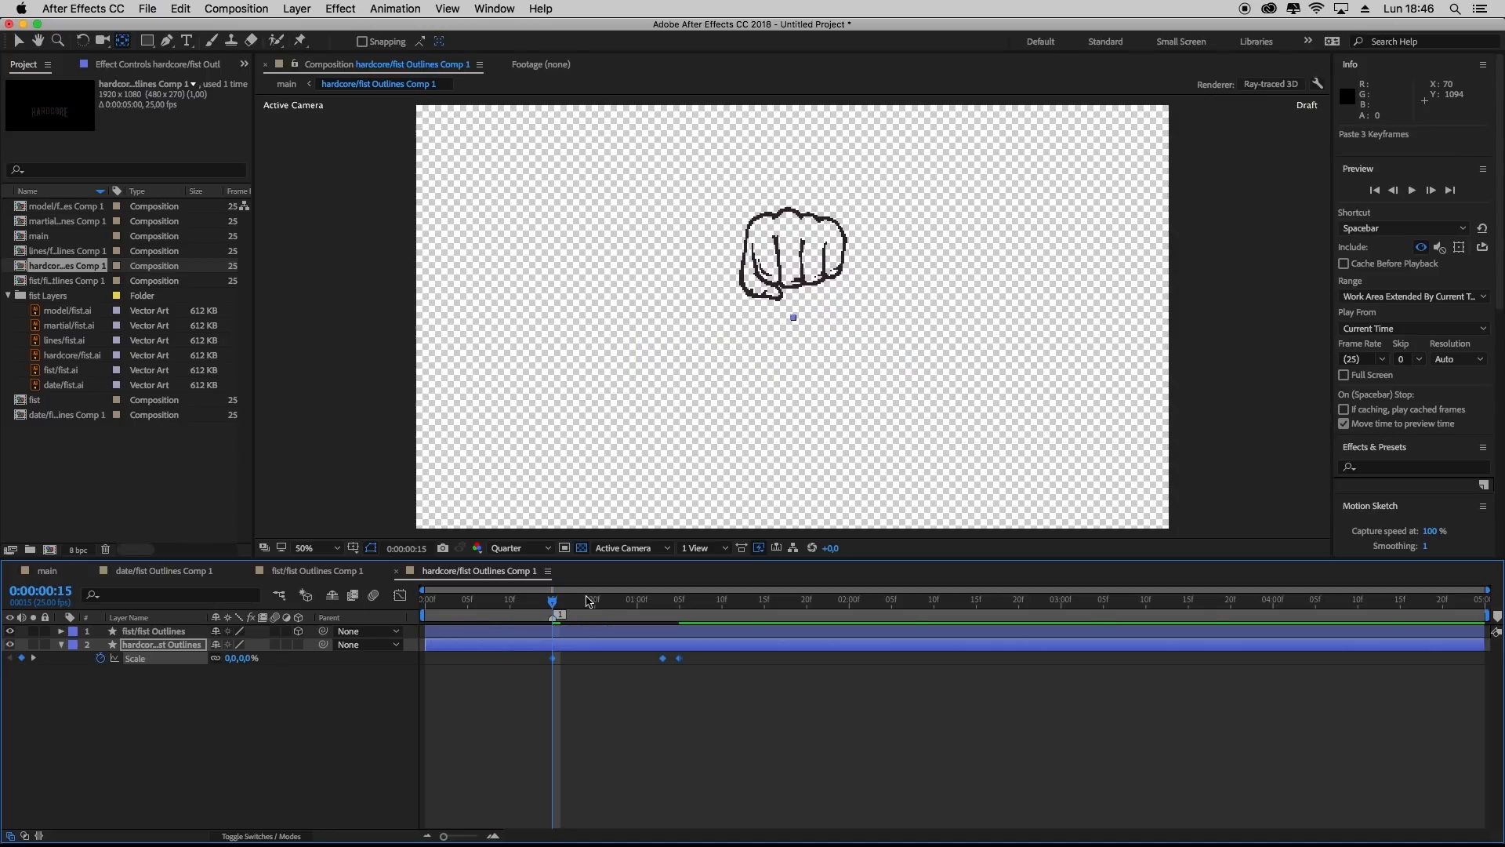
Undo the last keyframe paste, paste the Scale keyframes onto the hardcore layer at 0:00:00:00 instead, and preview the result
key("super+z")
left_click_drag(552, 607, 333, 627)
key("super+v")
key("space")
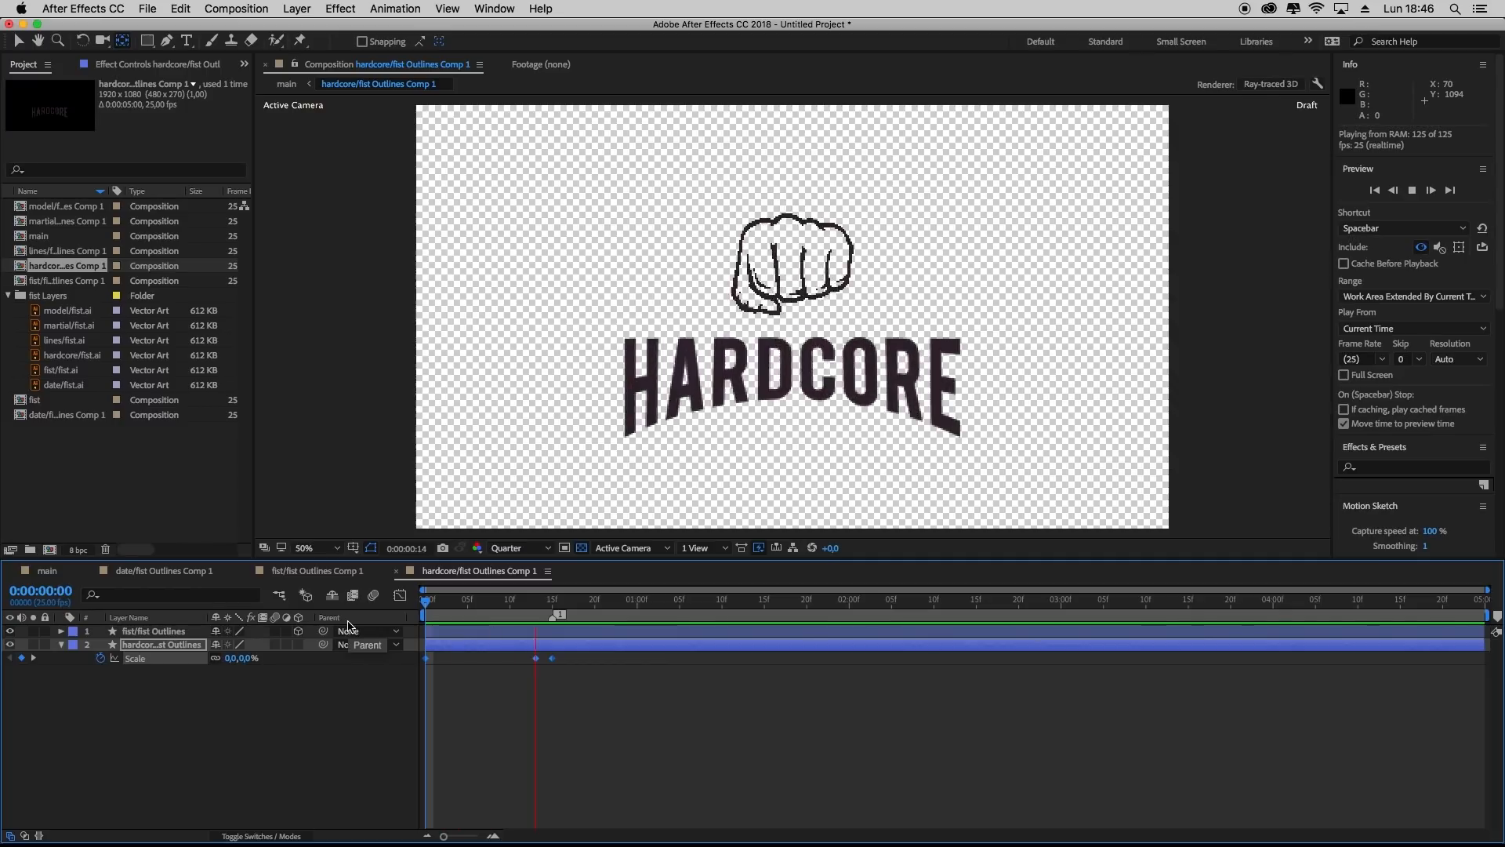
left_click_drag(620, 609, 419, 613)
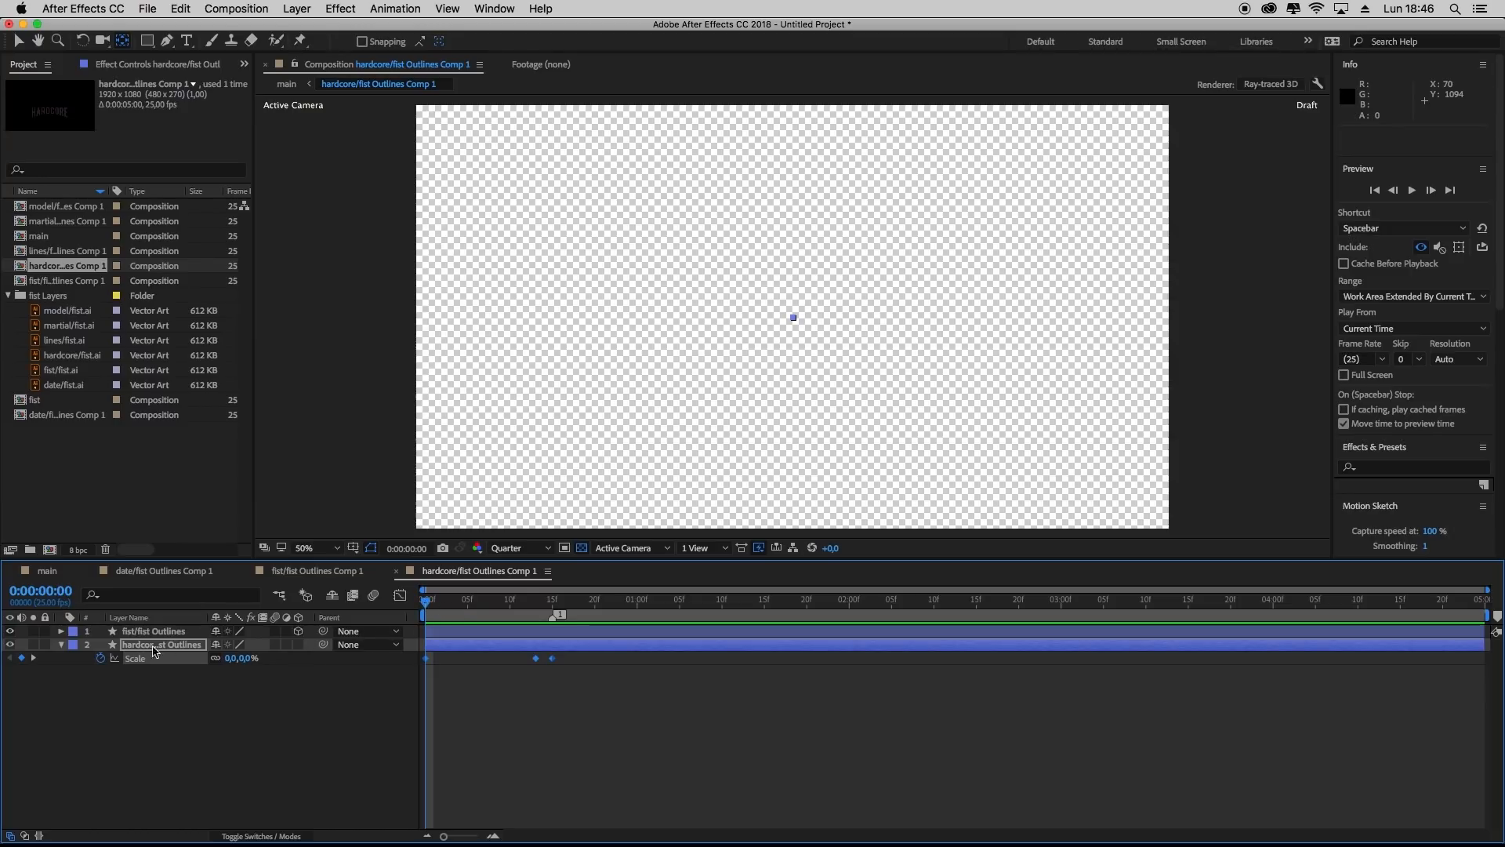
Make the hardcore layer 3D and copy the fist layer's X Rotation keyframes onto its X Rotation at 0:00:00:00
left_click(298, 644)
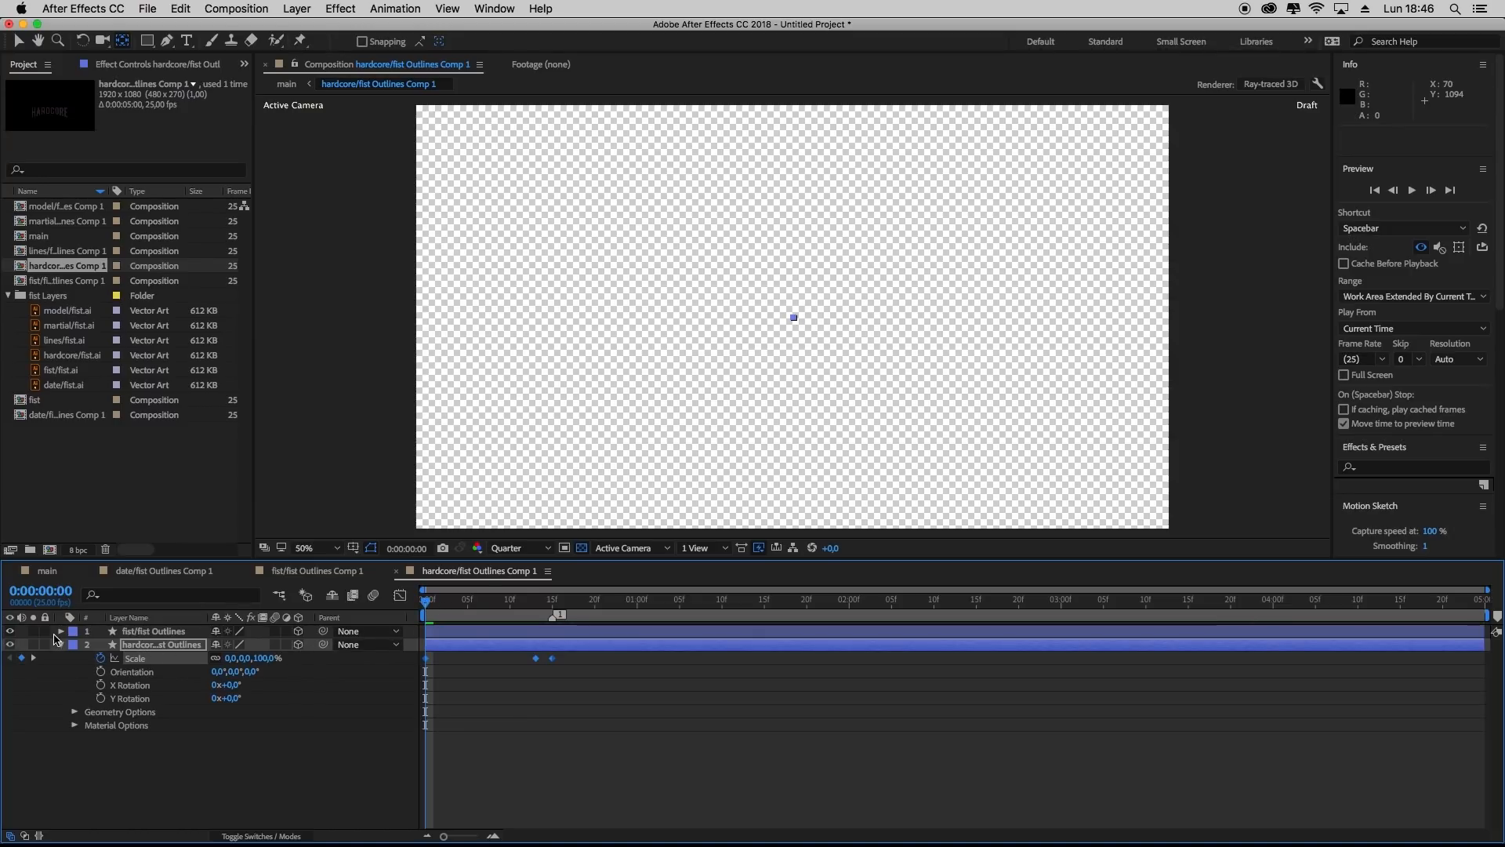
left_click(61, 631)
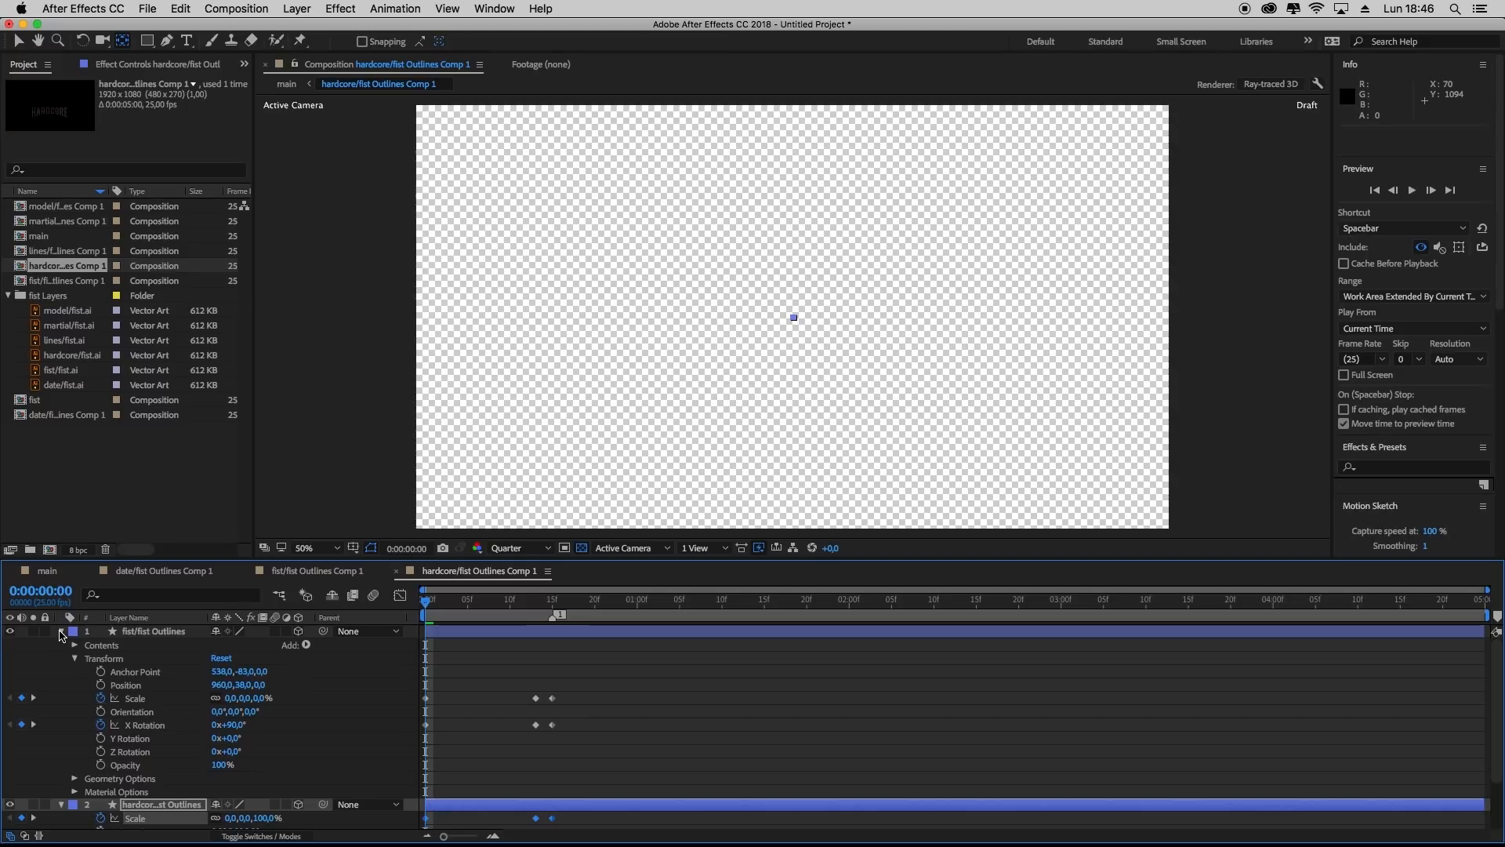
left_click(145, 726)
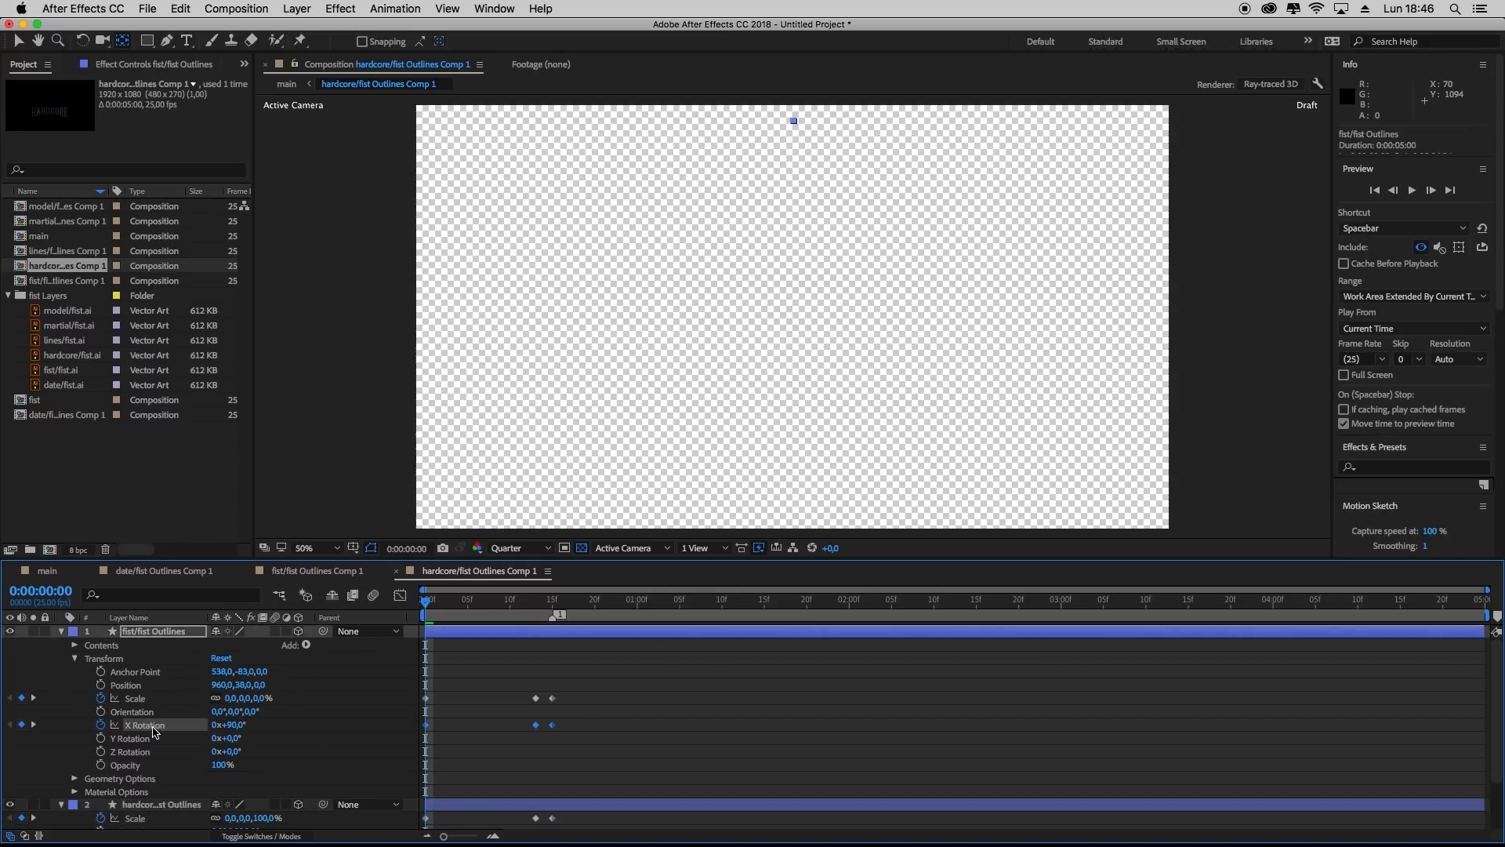
key("super+c")
left_click(59, 633)
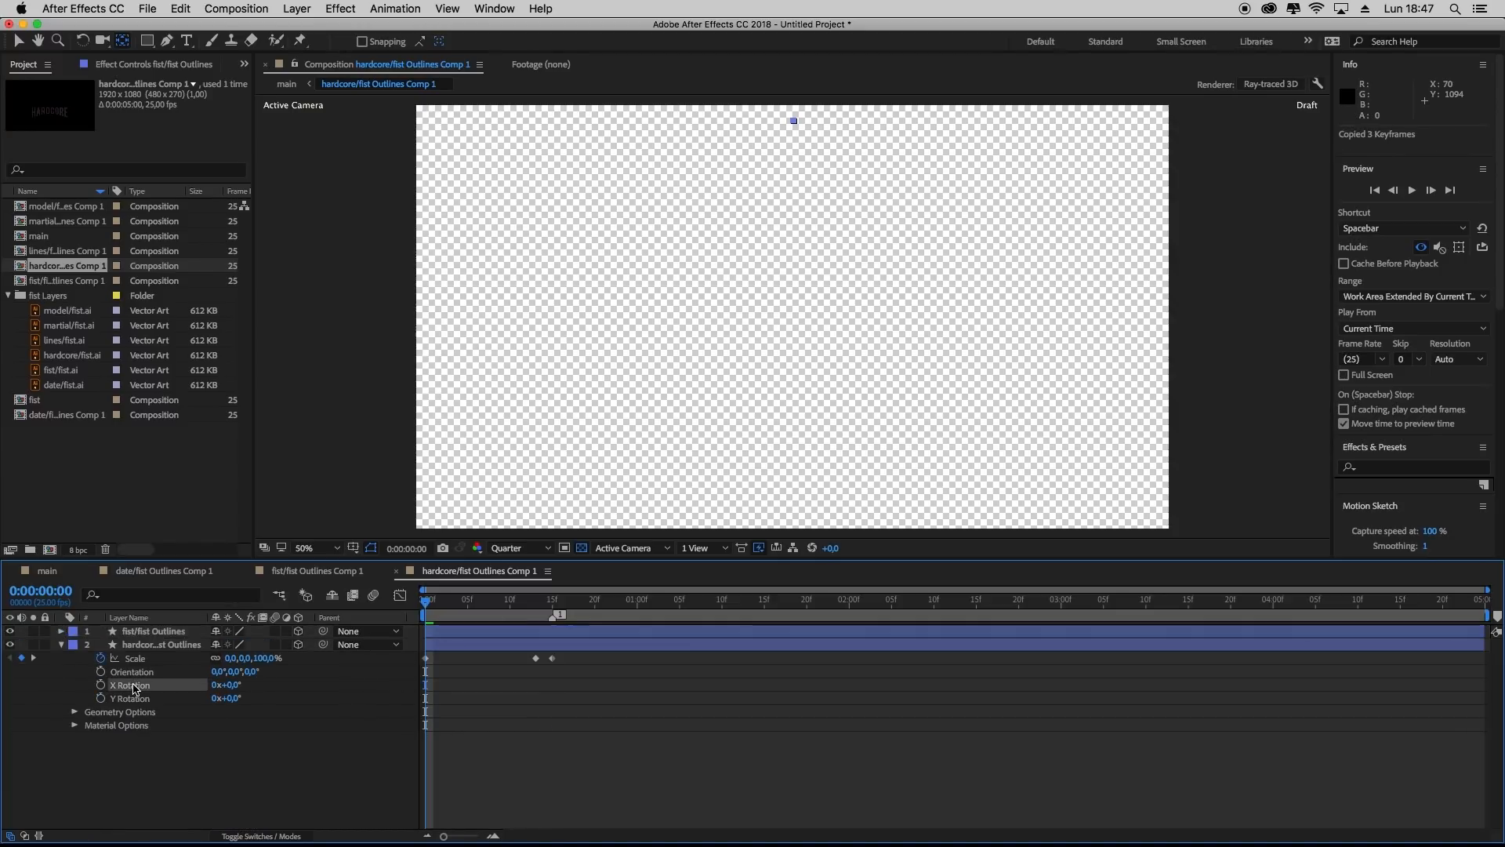
left_click(132, 684)
key("super+v")
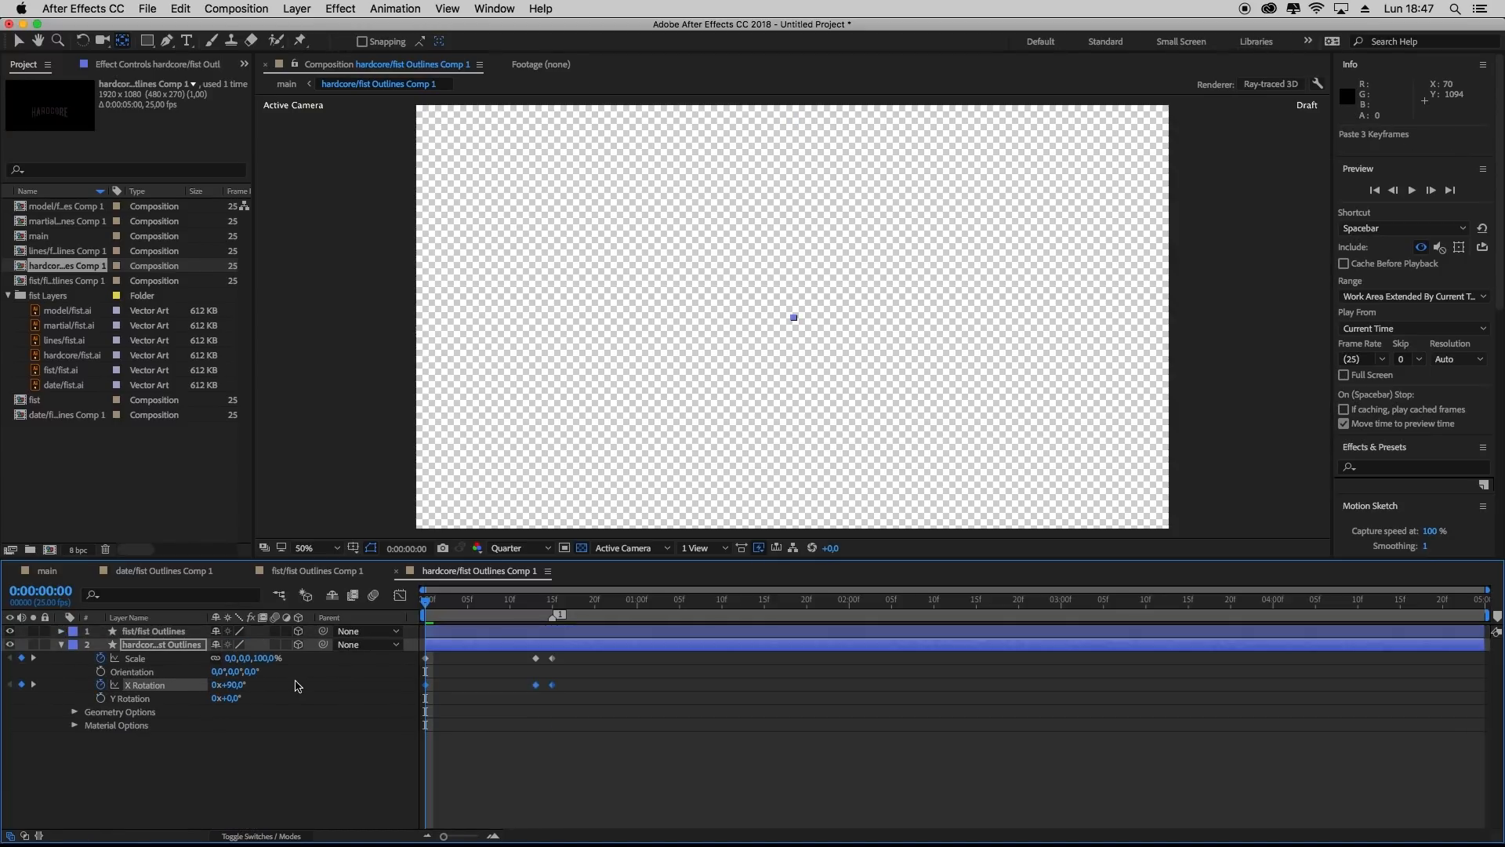
Move the hardcore layer's anchor point well below the text, near the frame's lower edge, and preview the animation from the start
left_click_drag(428, 604, 555, 624)
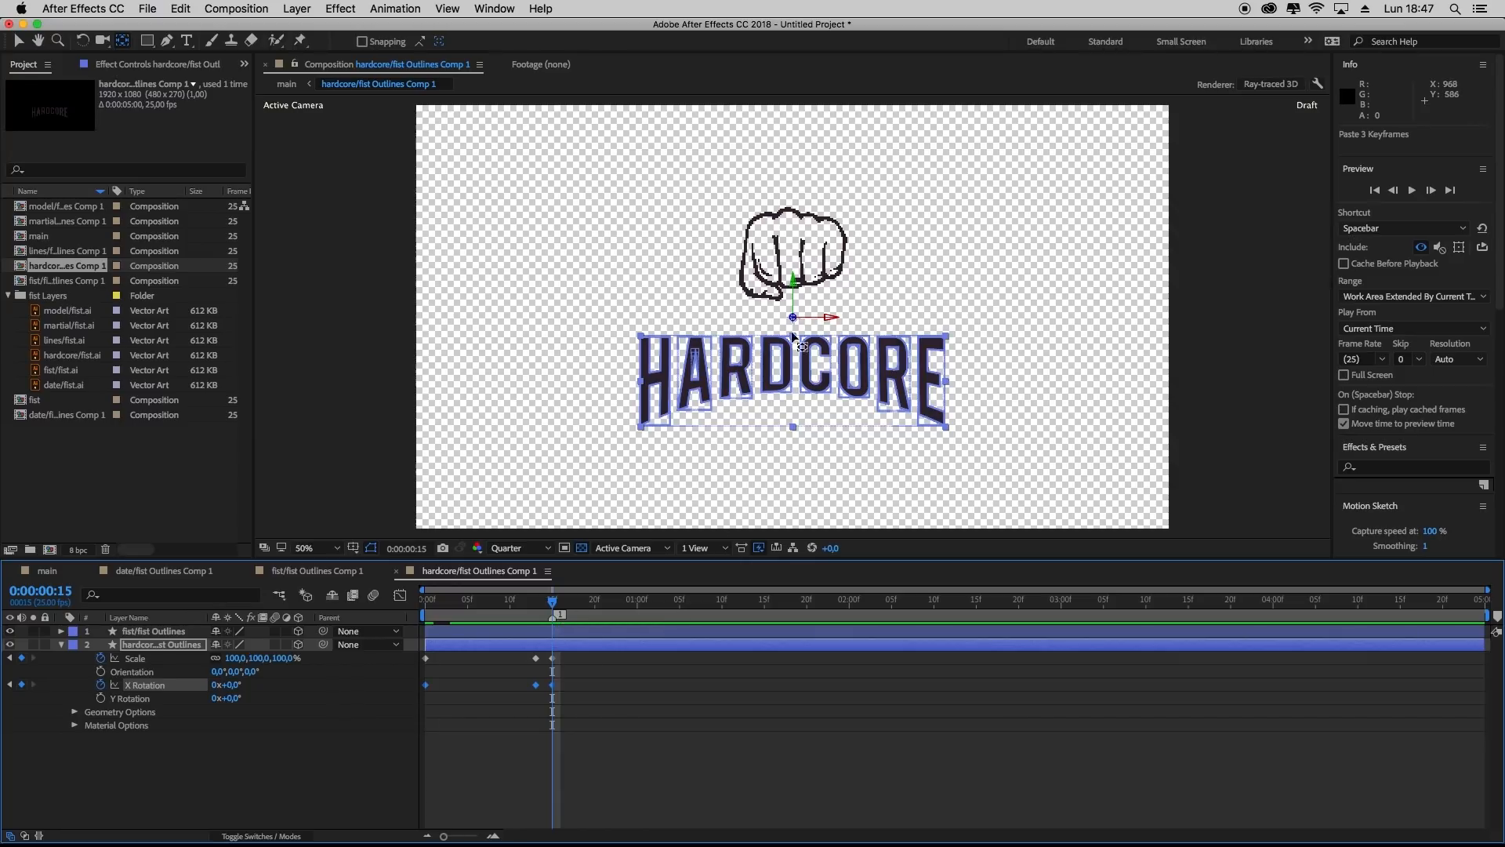
left_click_drag(793, 317, 797, 513)
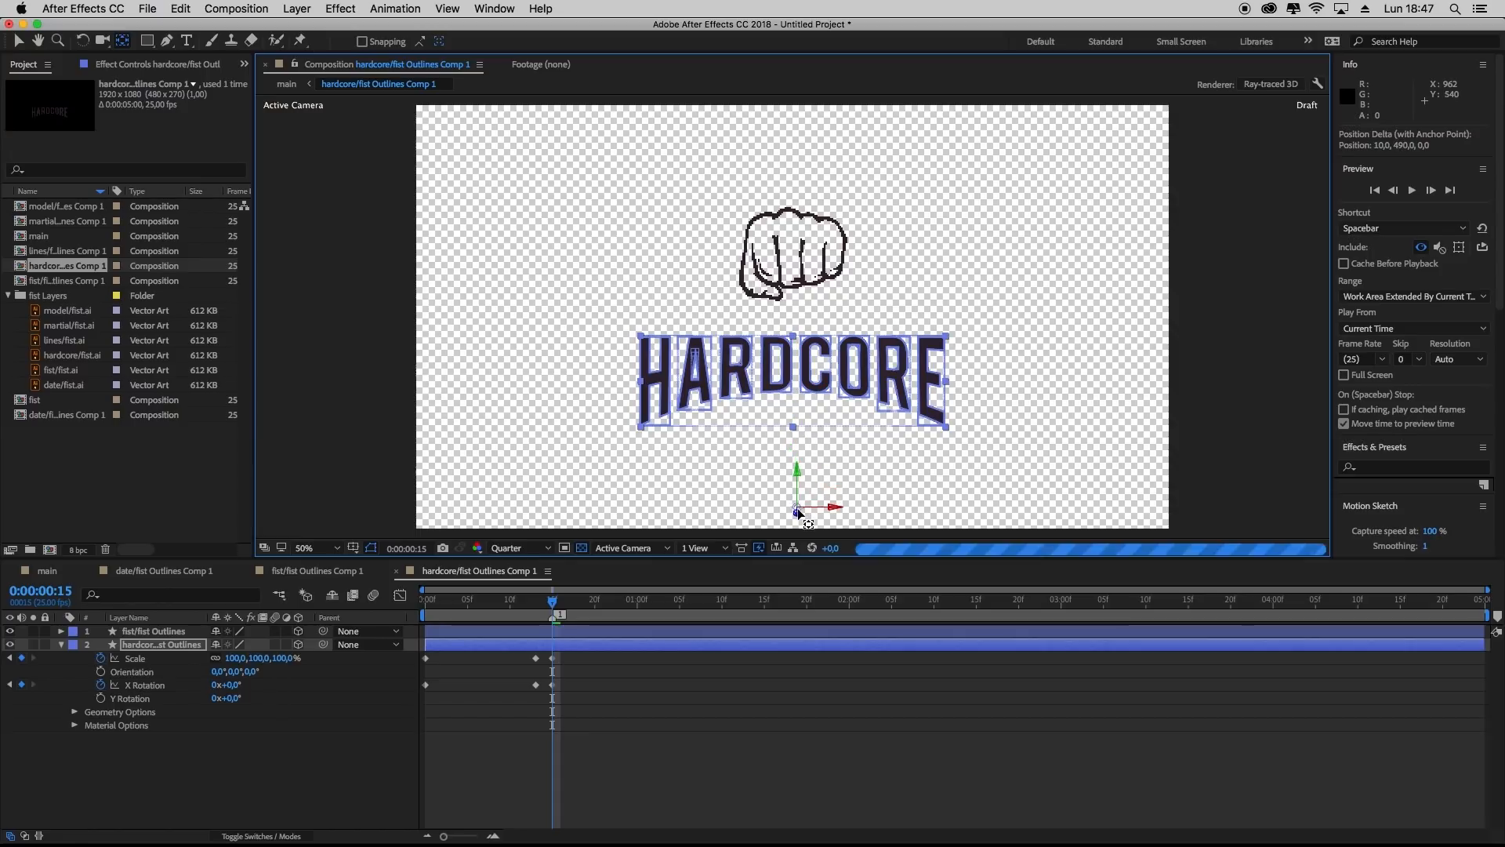
left_click_drag(553, 605, 282, 601)
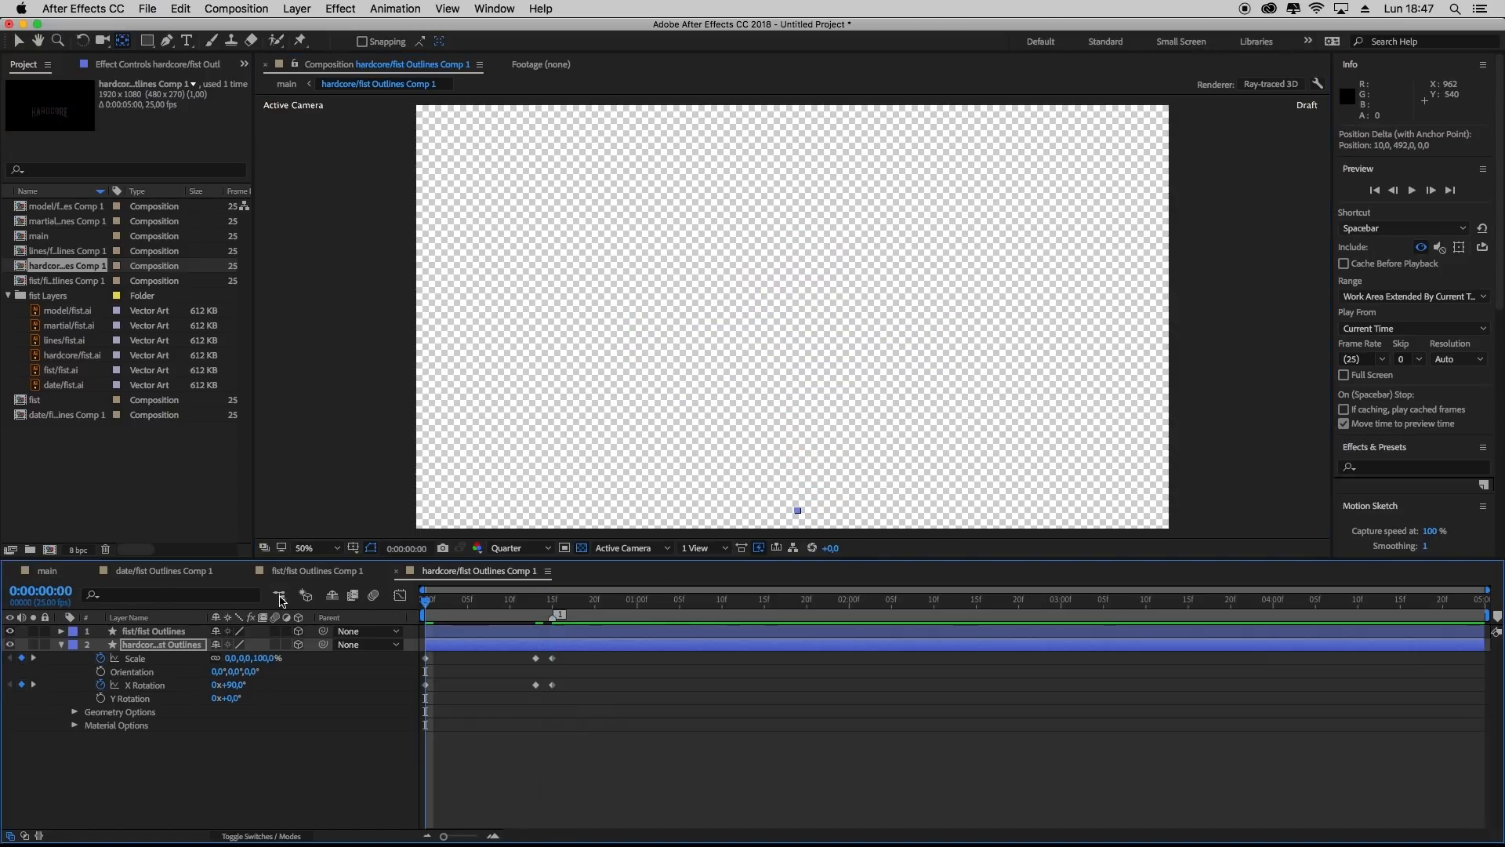
key("space")
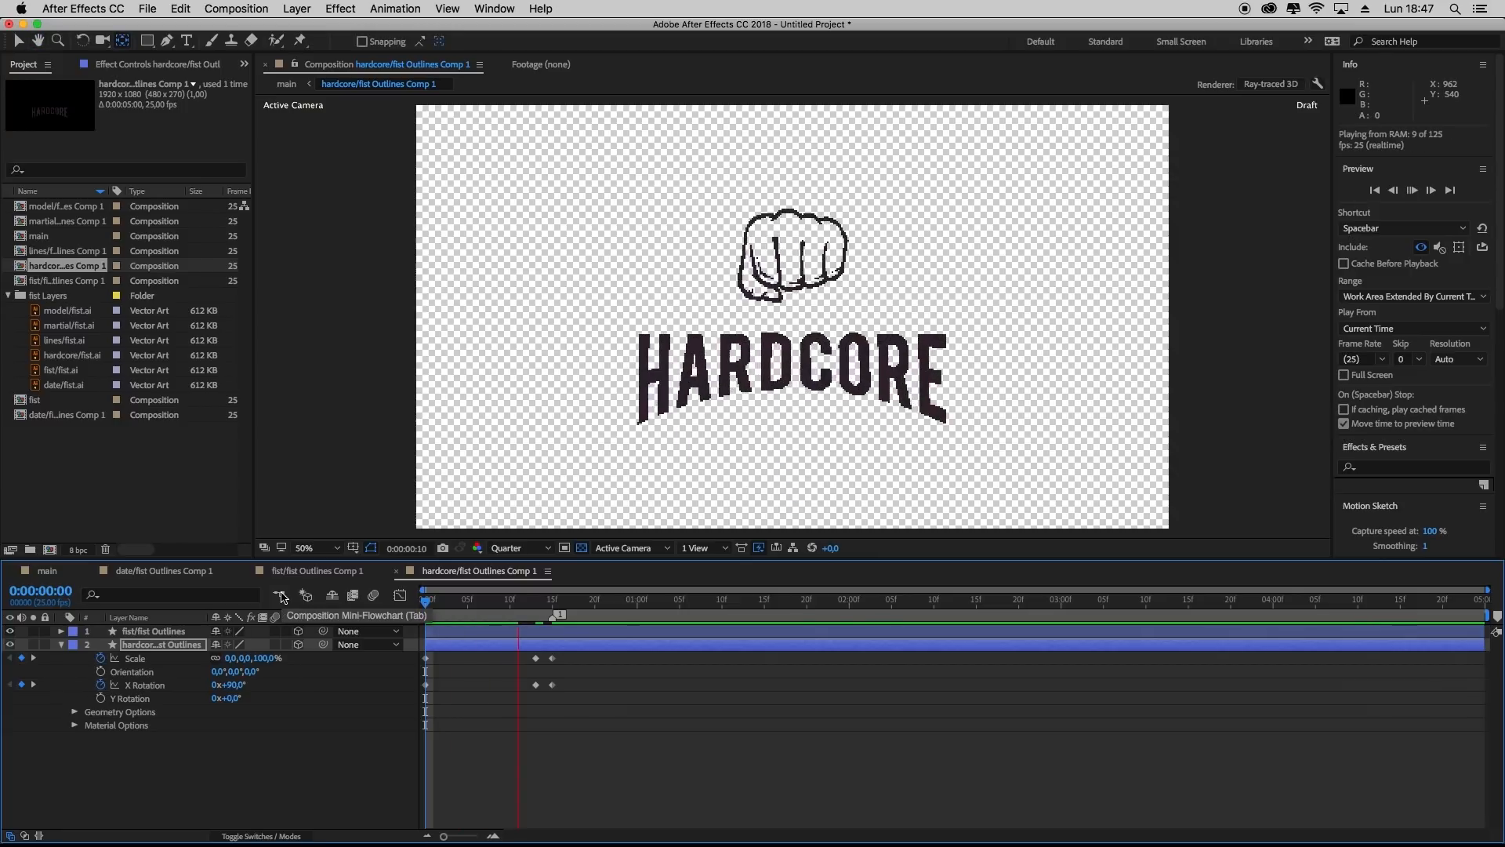
left_click(474, 602)
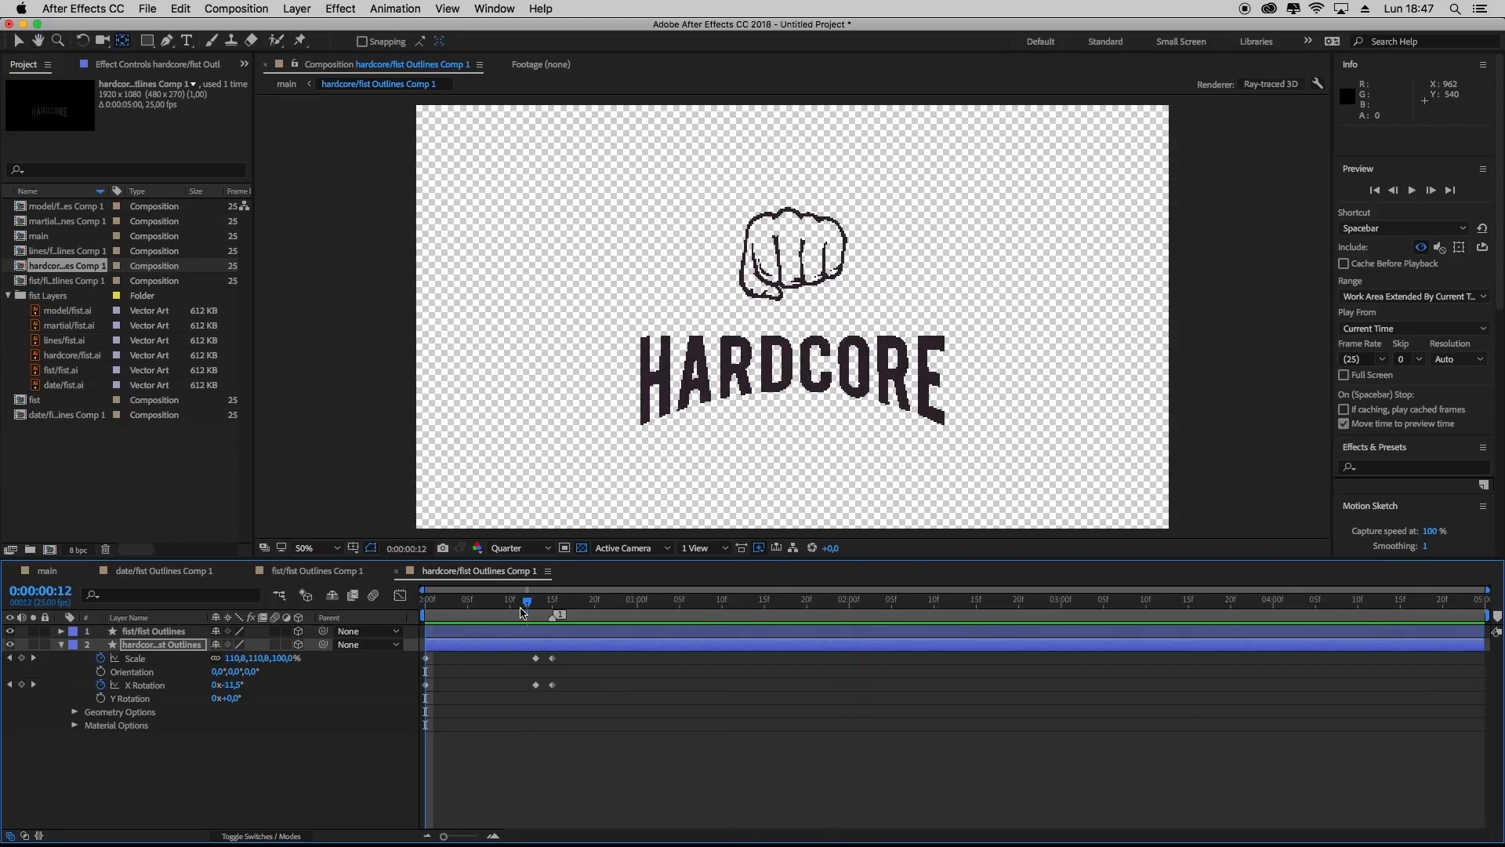
left_click_drag(474, 608, 416, 593)
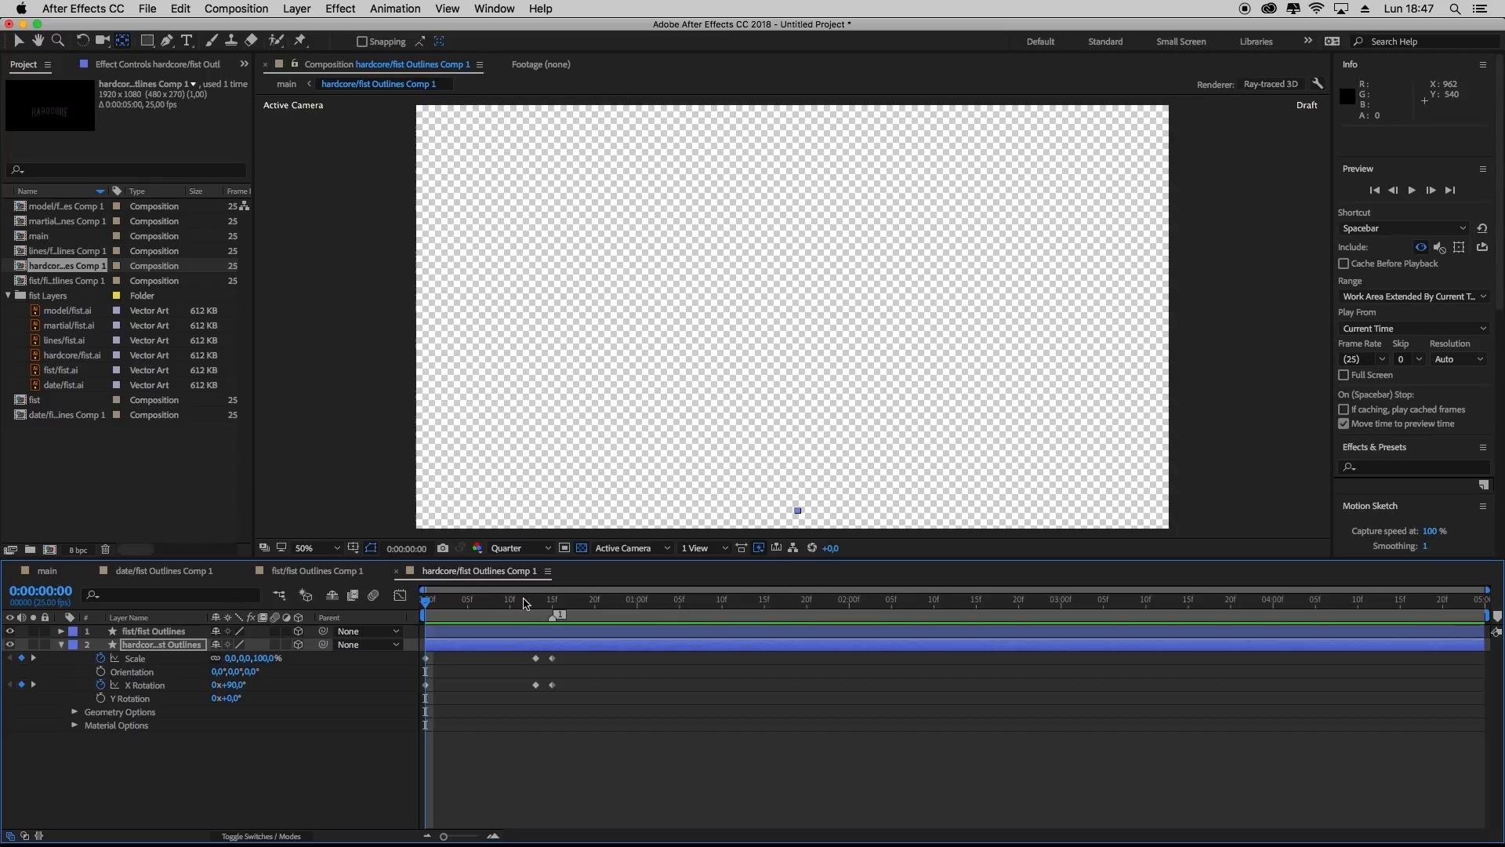
Preview the HARDCORE animation with the rest of the logo in the main composition and stop at 0:00:00:15
left_click(48, 574)
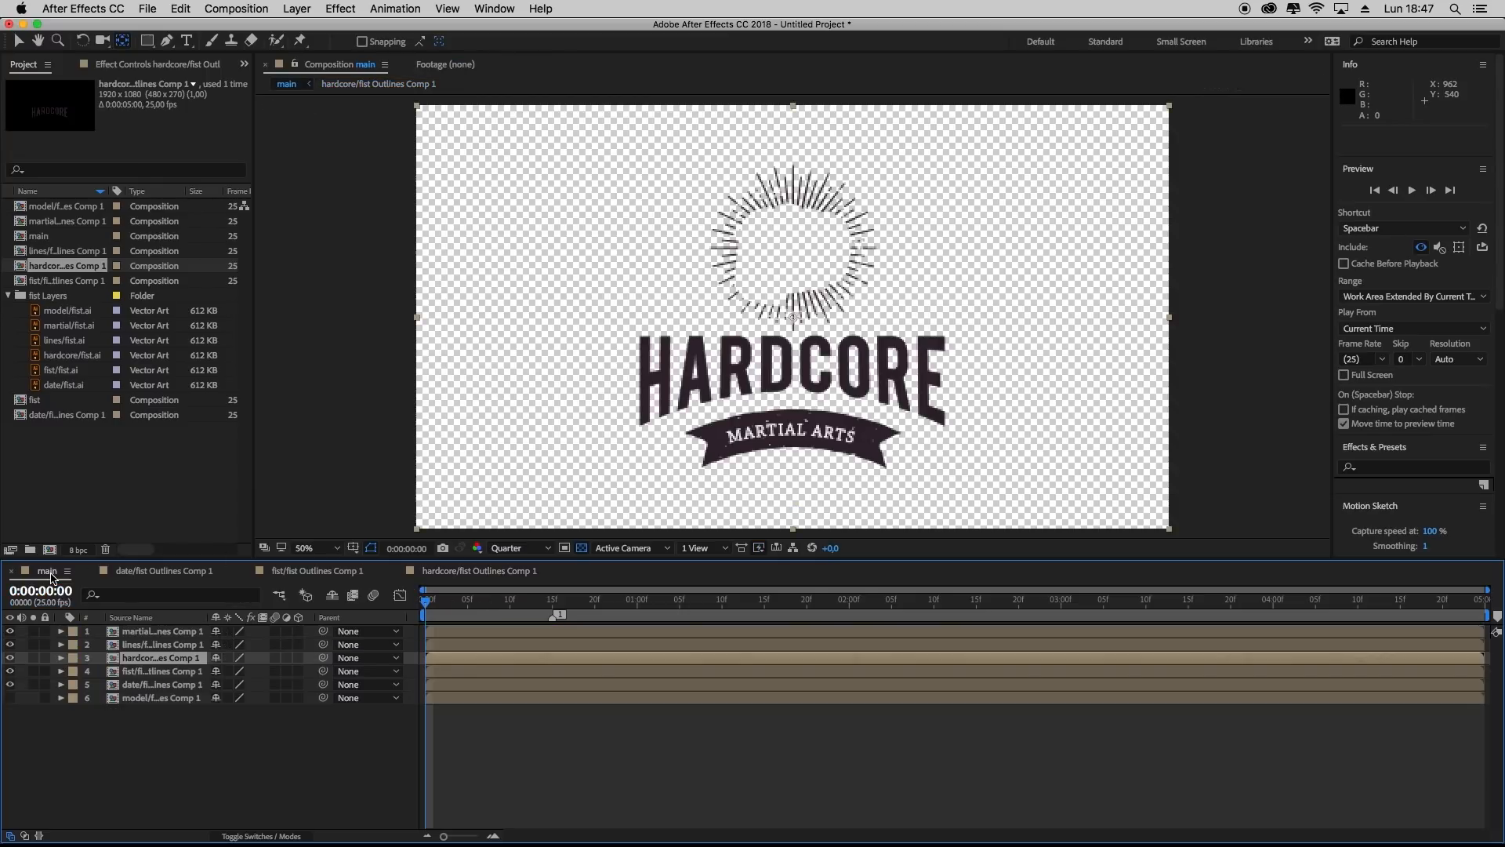
key("space")
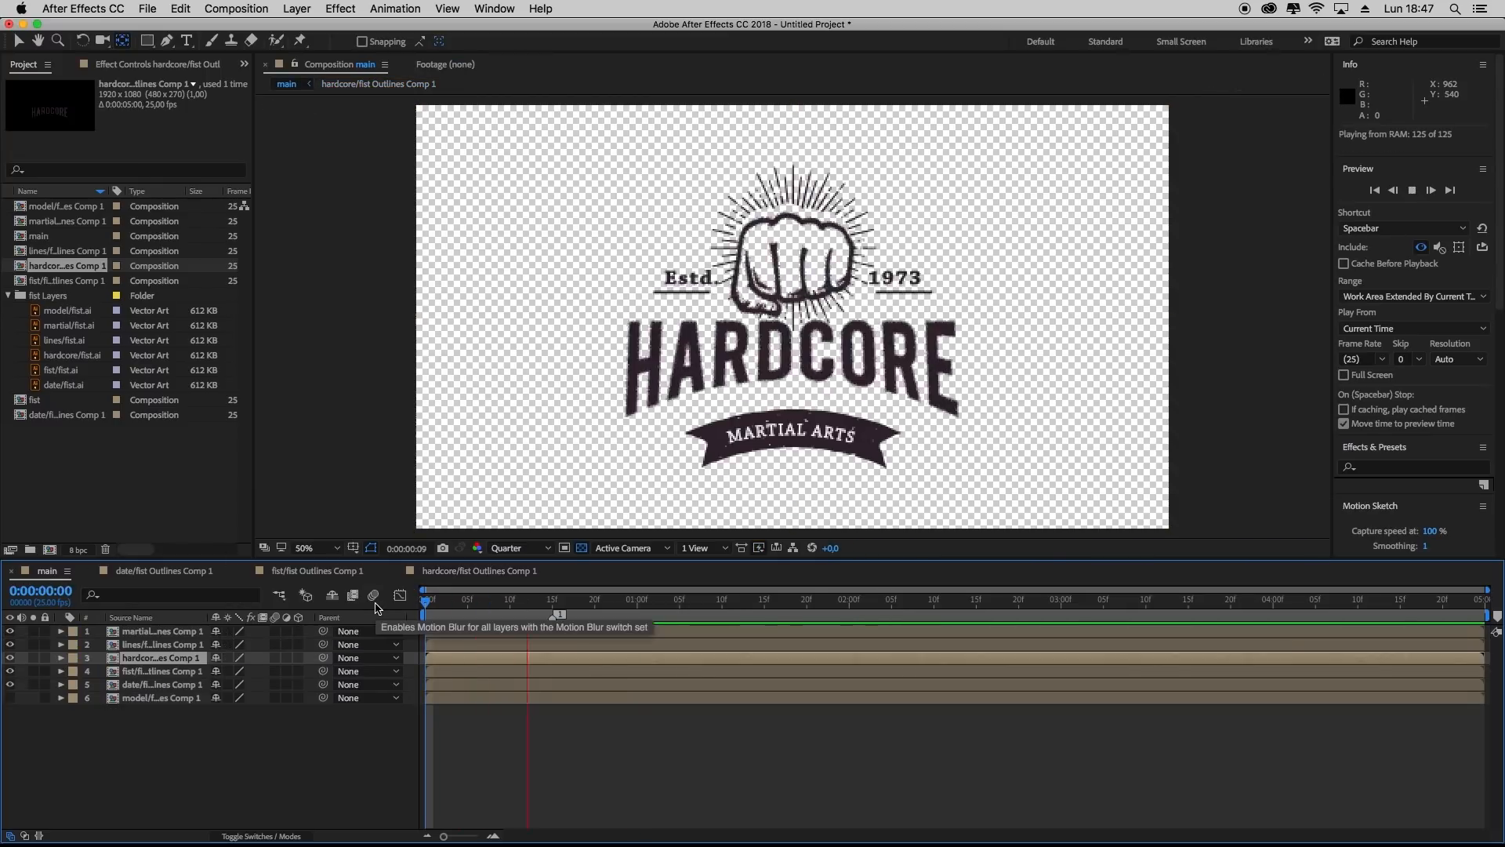
left_click(554, 606)
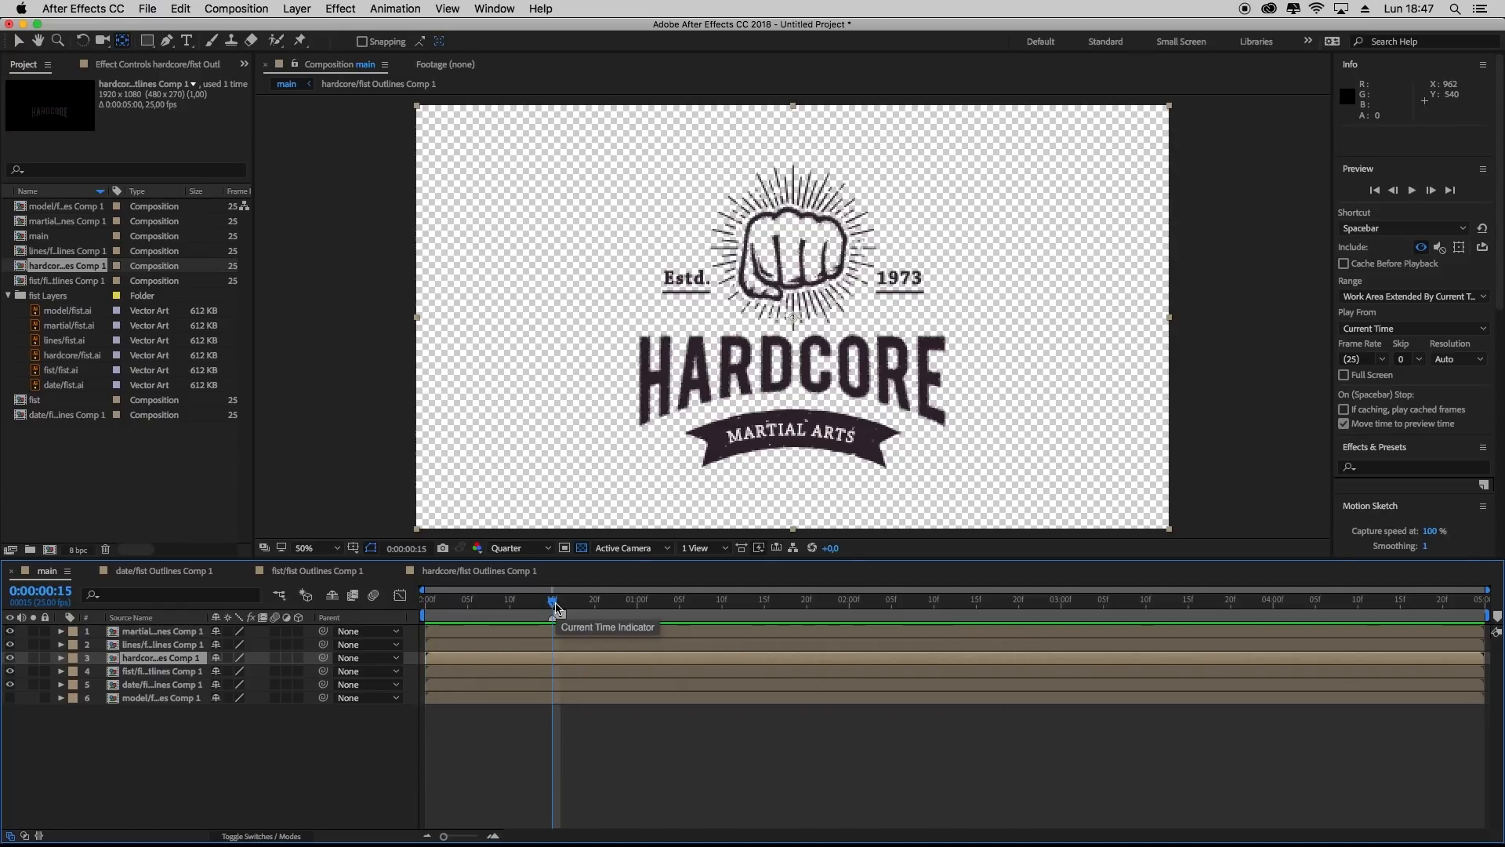
Open the lines/fist Outlines precomposition, mark 0:00:00:15 with composition marker 1, and add Trim Paths to the lines layer
key("shift+1")
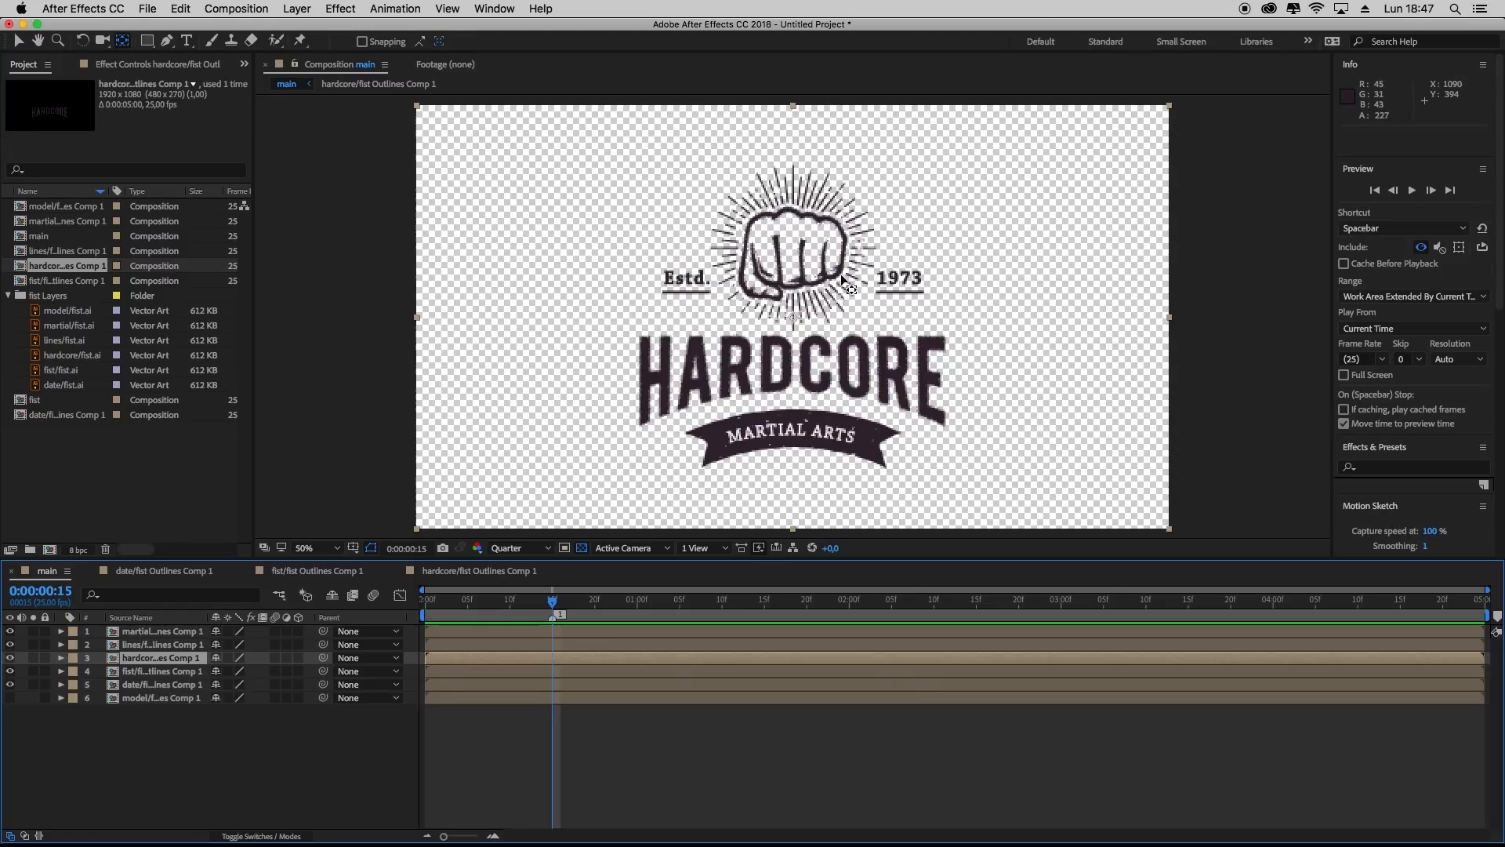
double_click(162, 645)
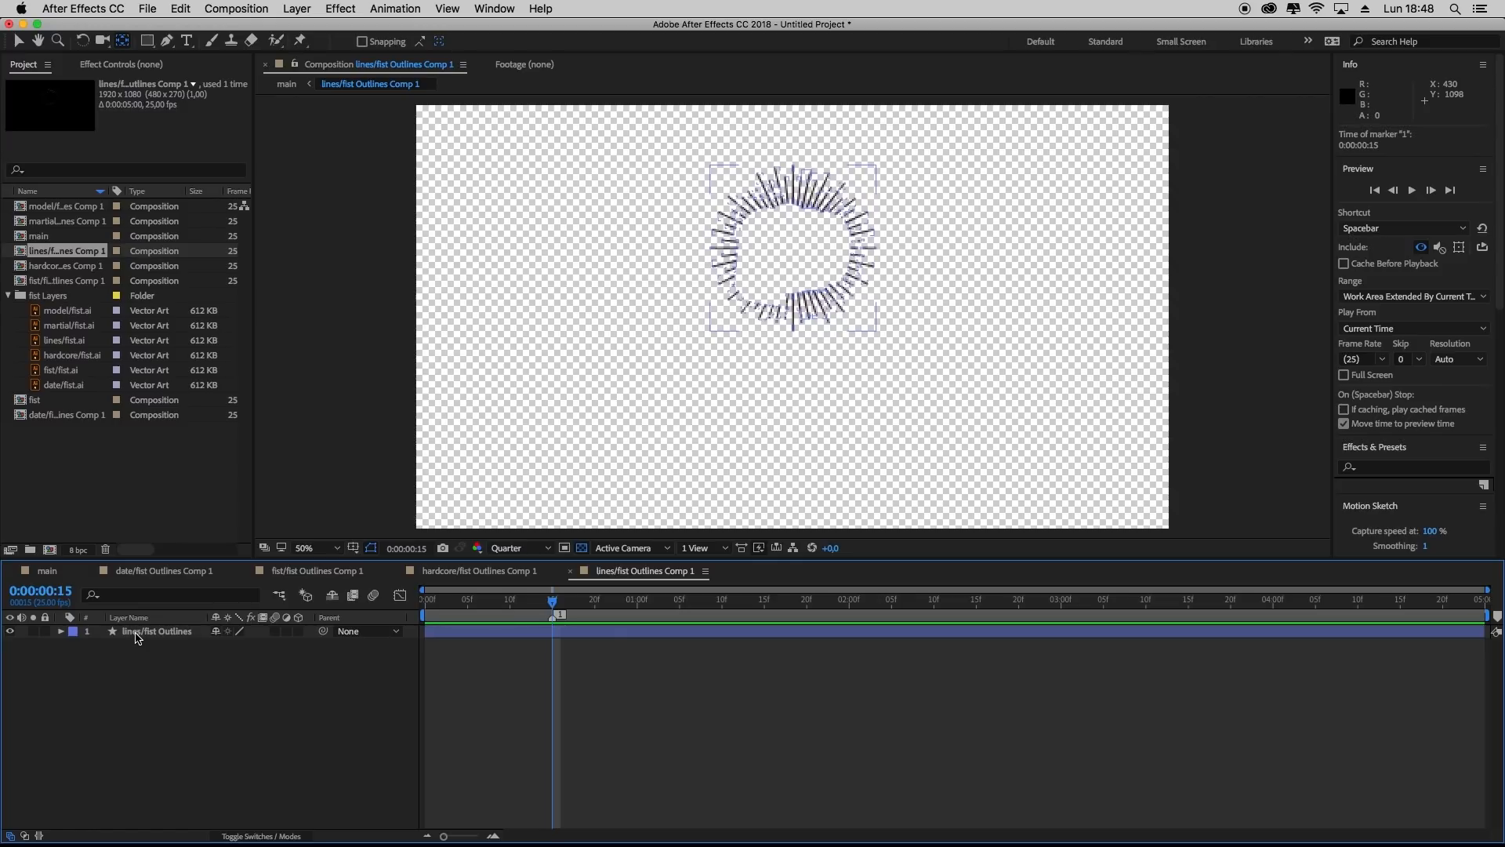
left_click(137, 634)
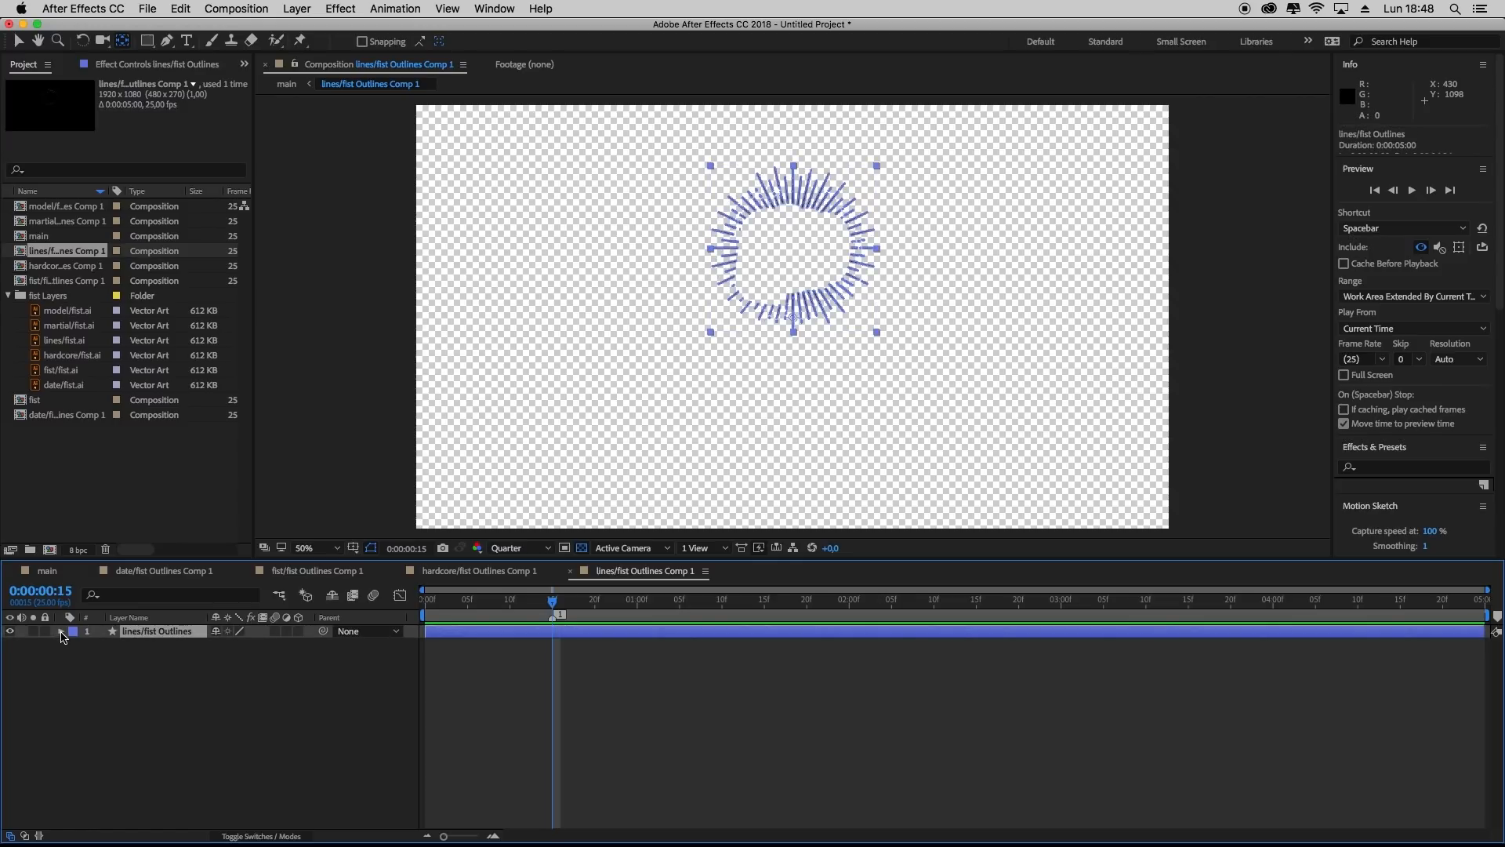
left_click(62, 632)
left_click(307, 645)
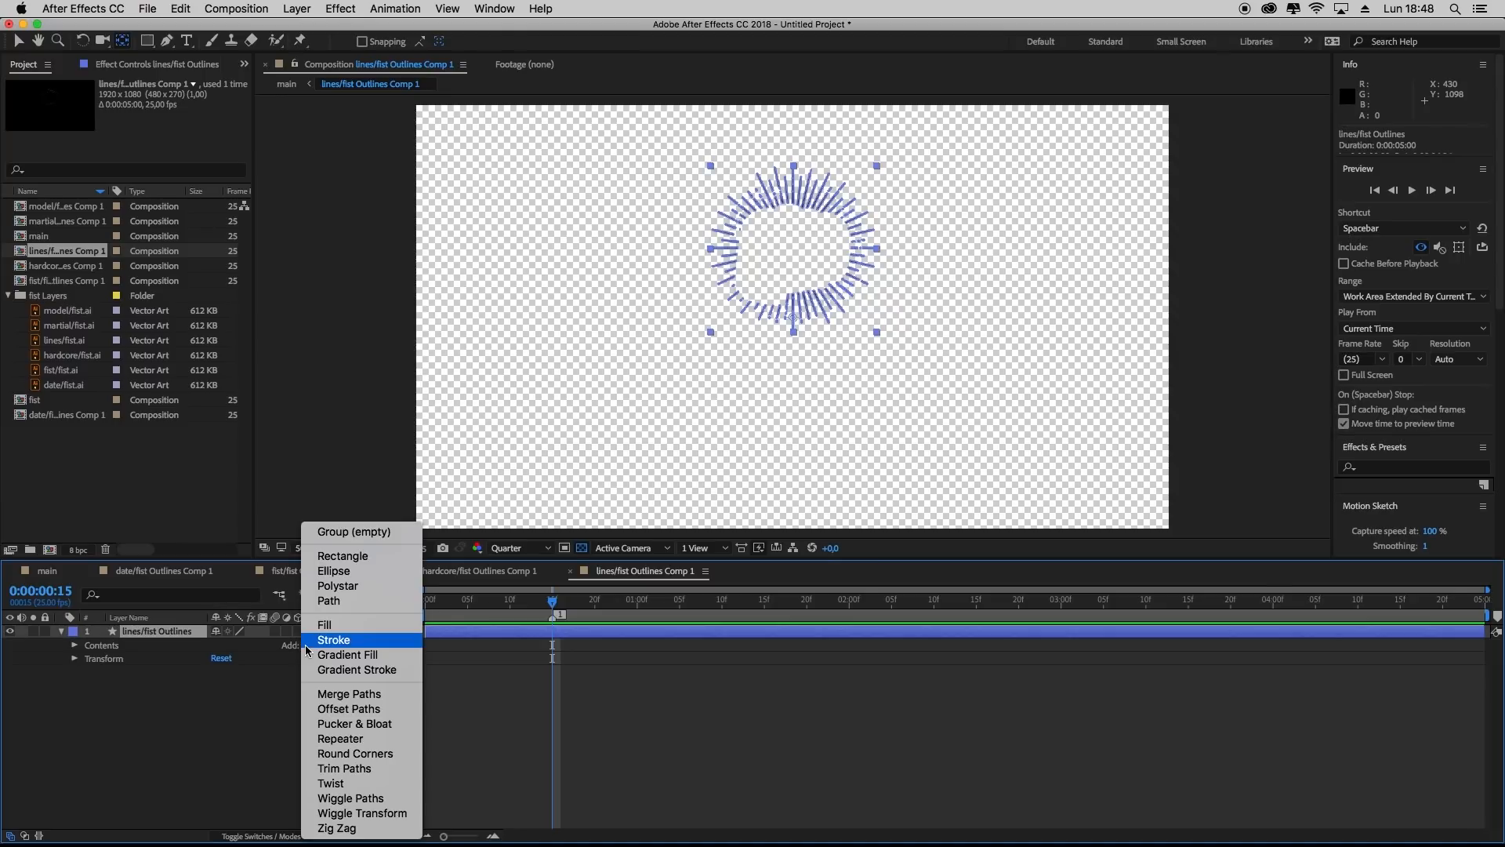
left_click(362, 770)
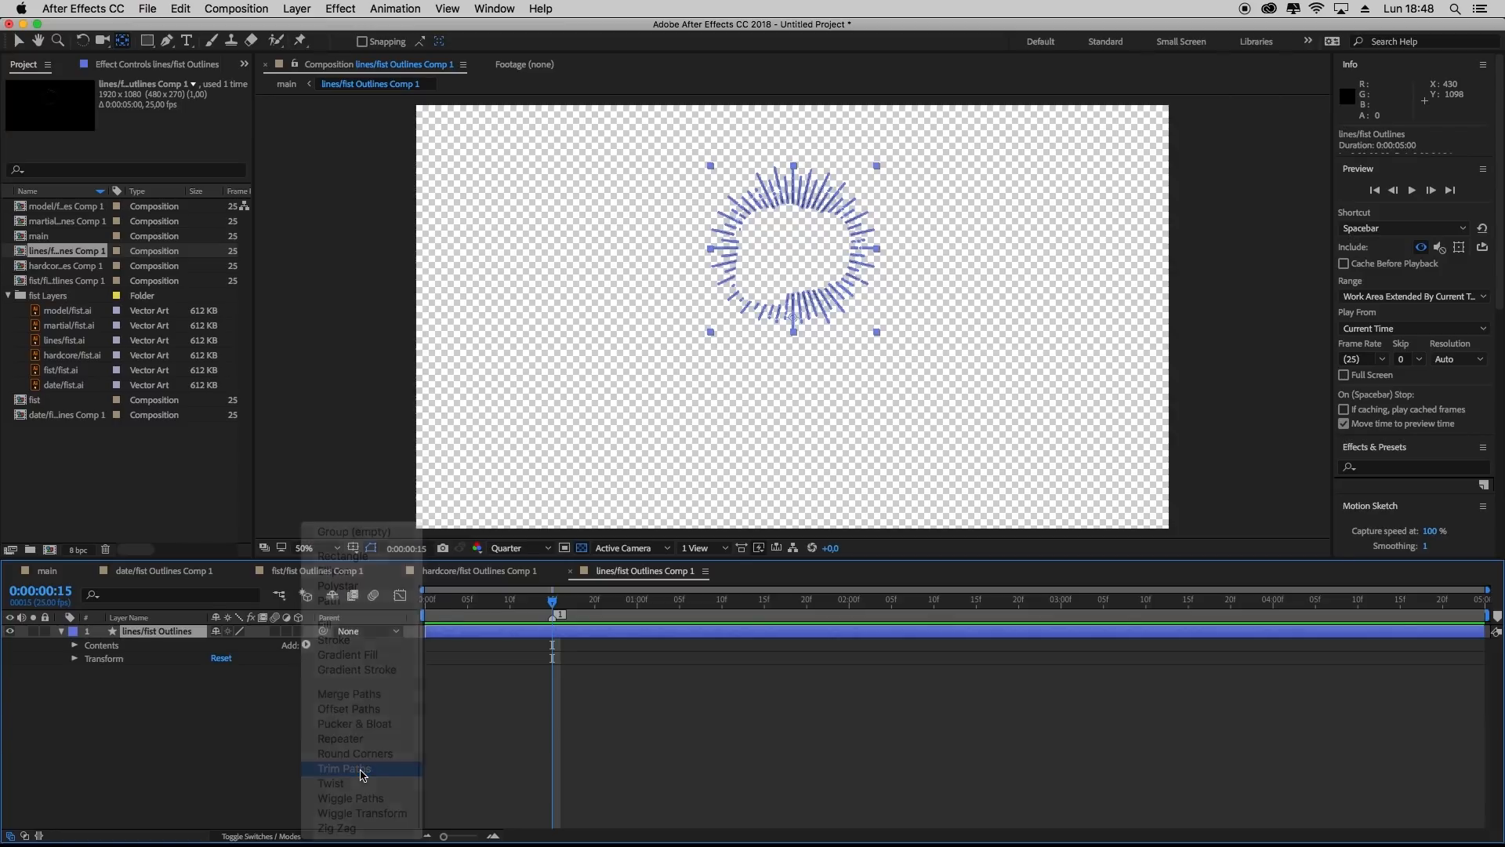
scroll(110, 823, "down", 1)
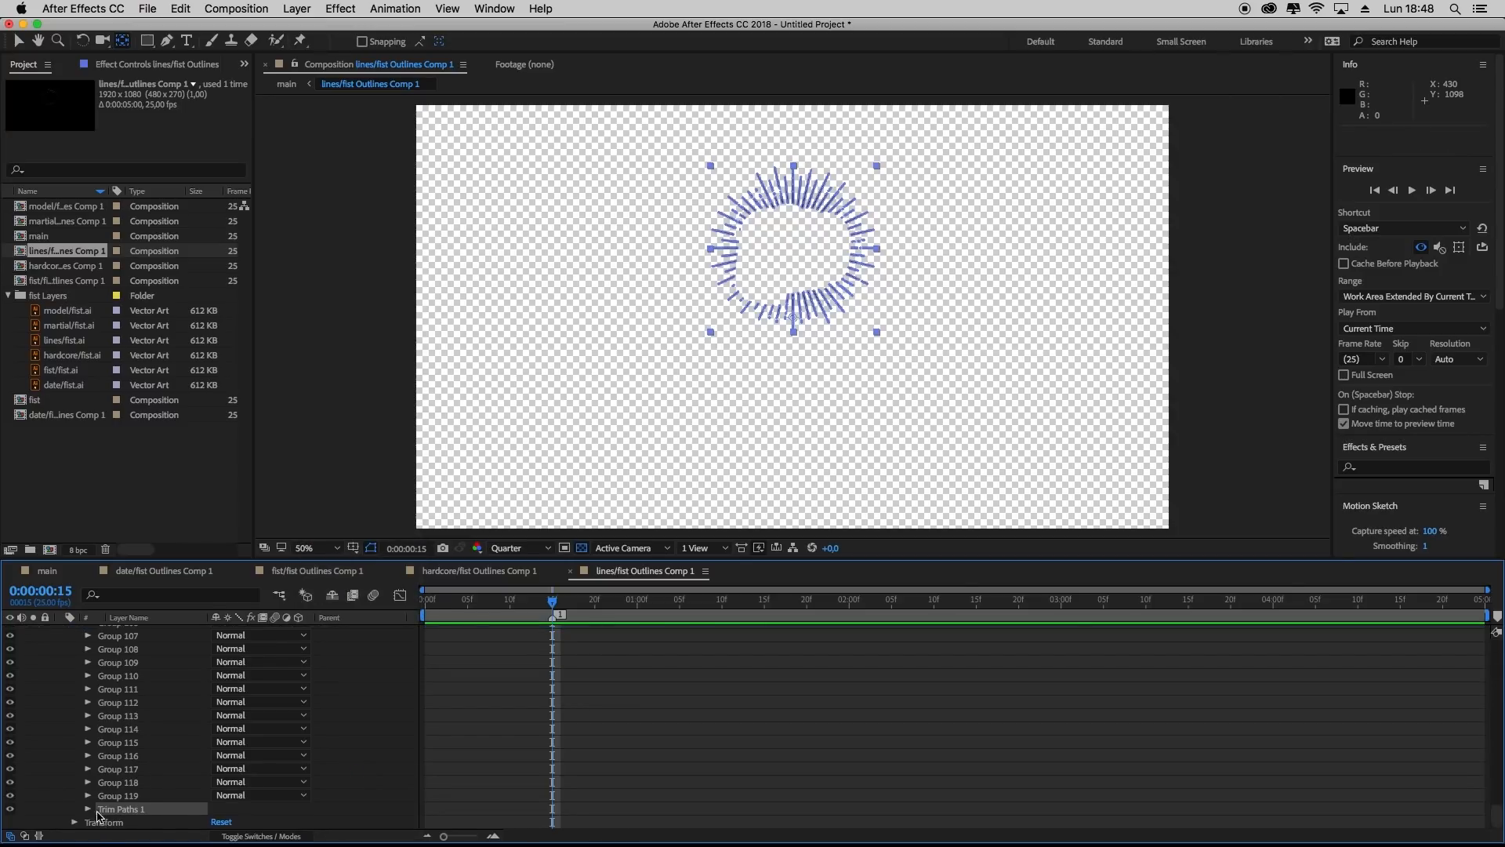
left_click(89, 810)
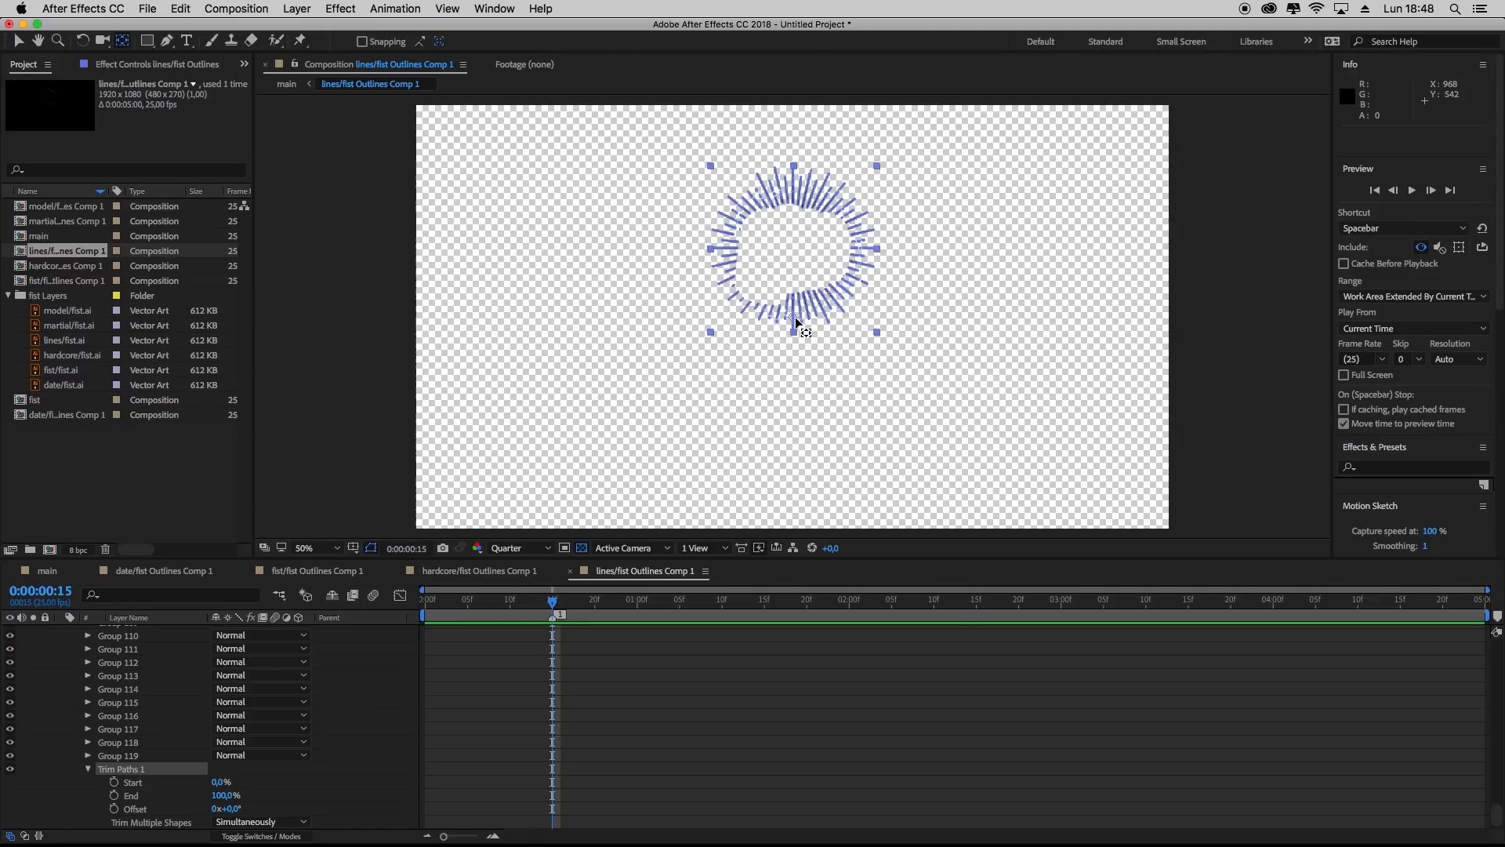
Center the lines layer's anchor point within the ring and keyframe Trim Paths End at 100% on 0:00:00:15 and 0% on 0:00:00:00
left_click_drag(795, 318, 788, 251)
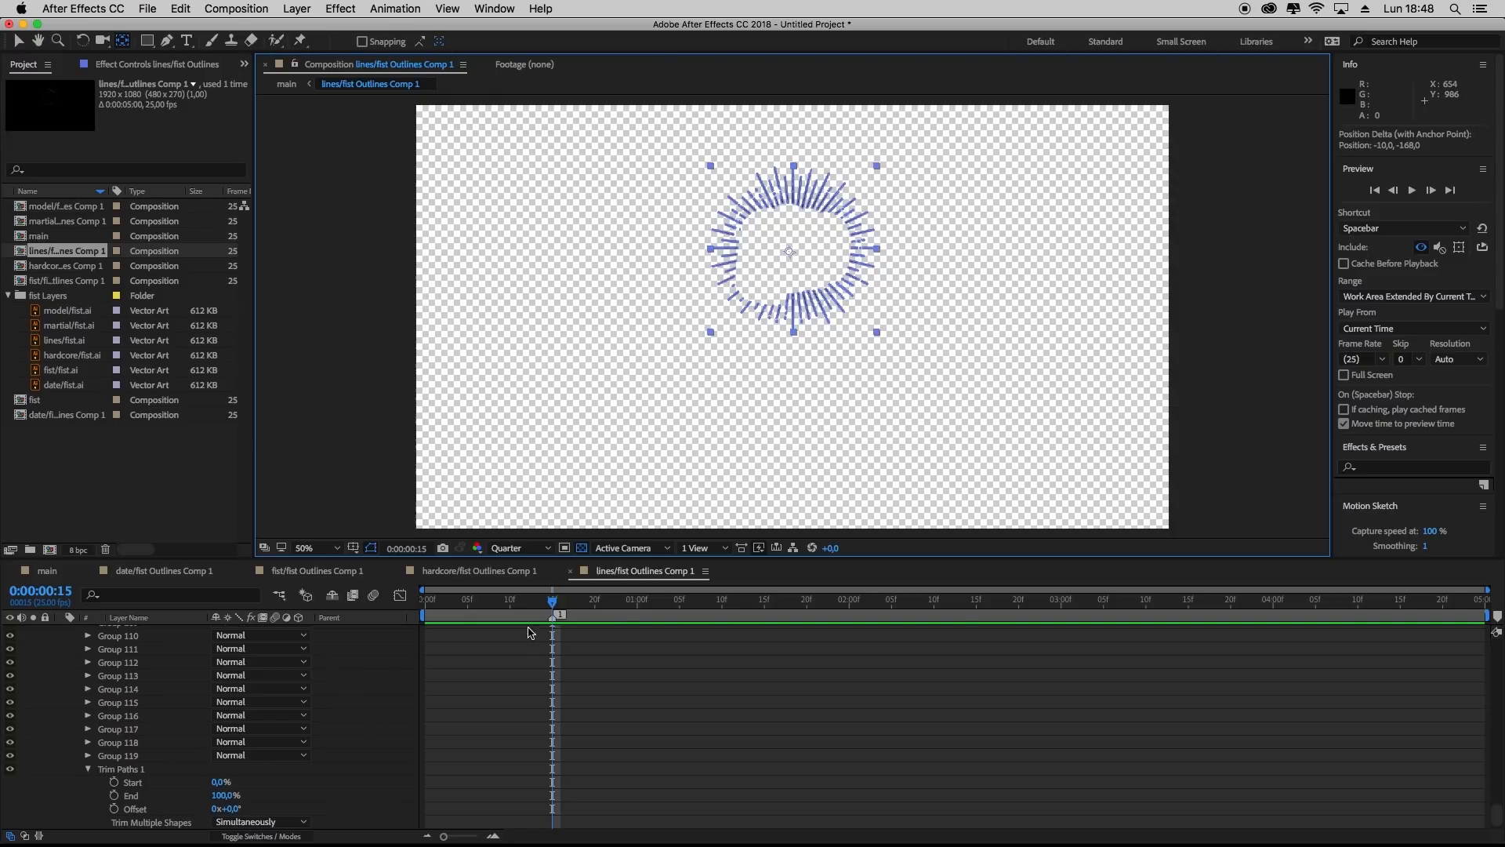
scroll(105, 793, "down", 1)
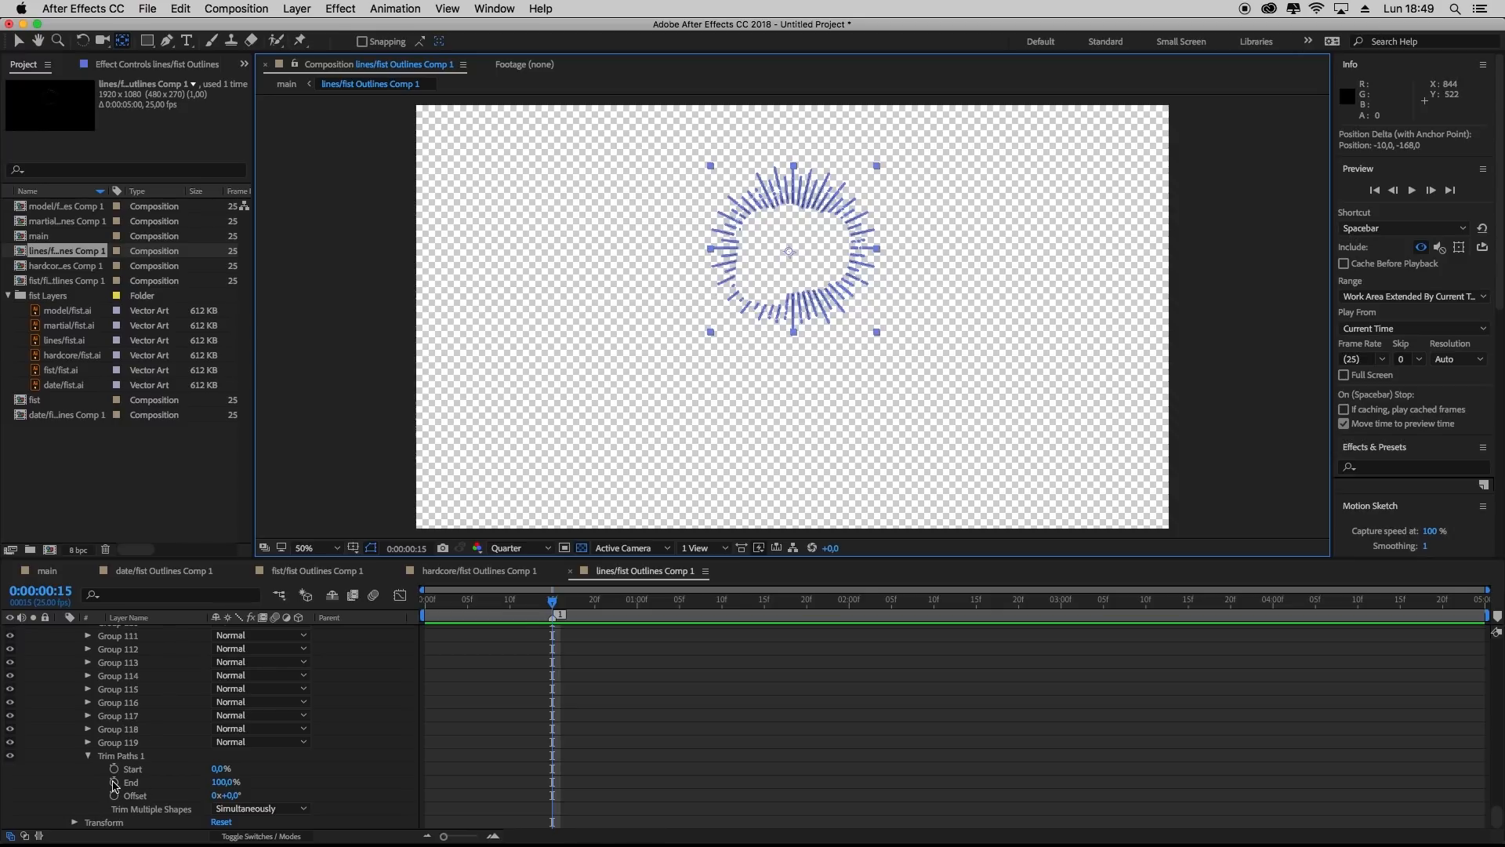
left_click(115, 784)
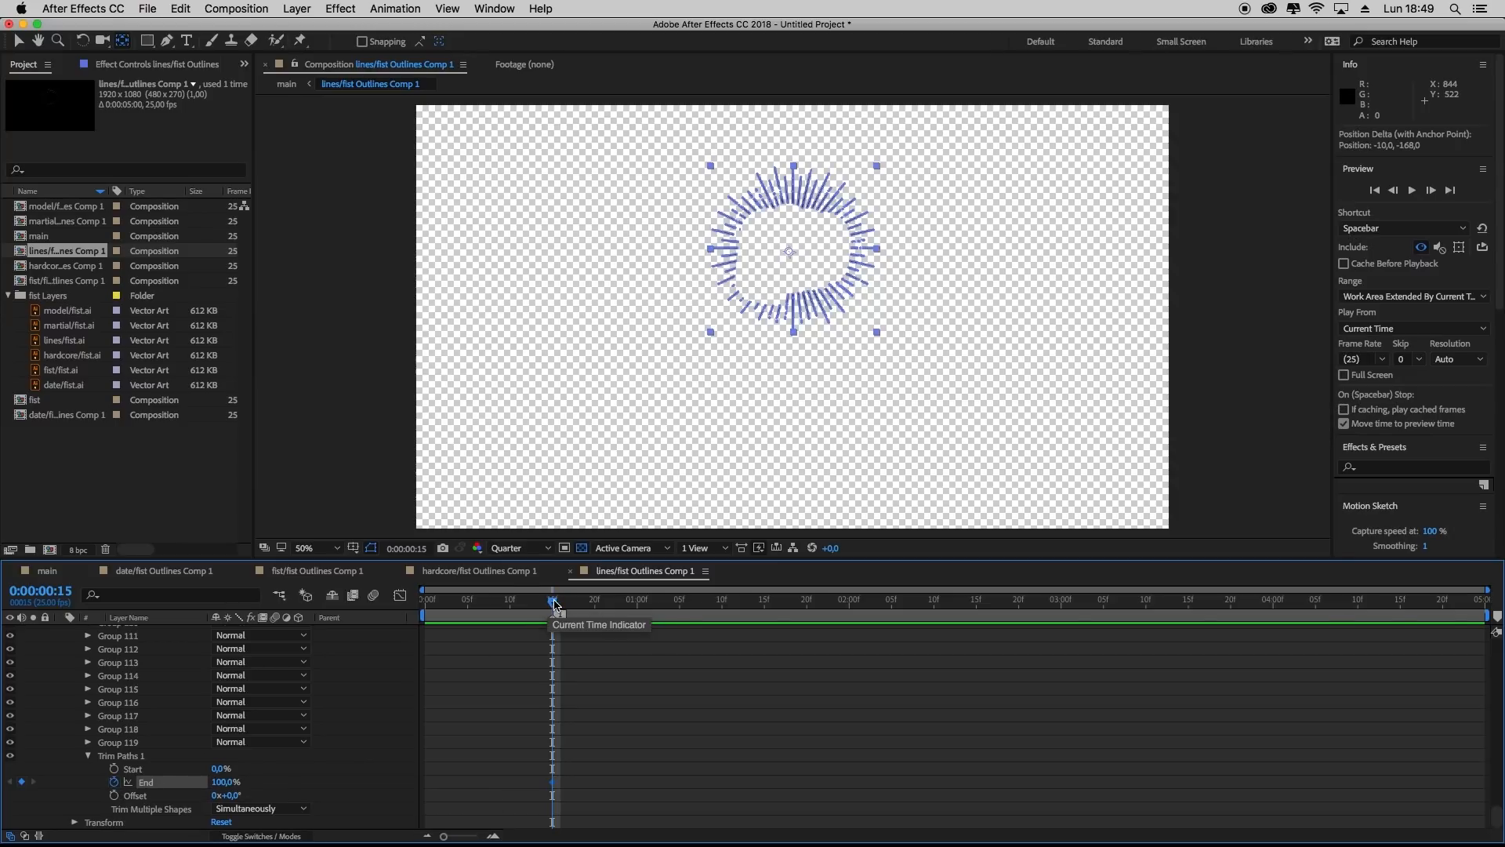
left_click_drag(554, 603, 343, 617)
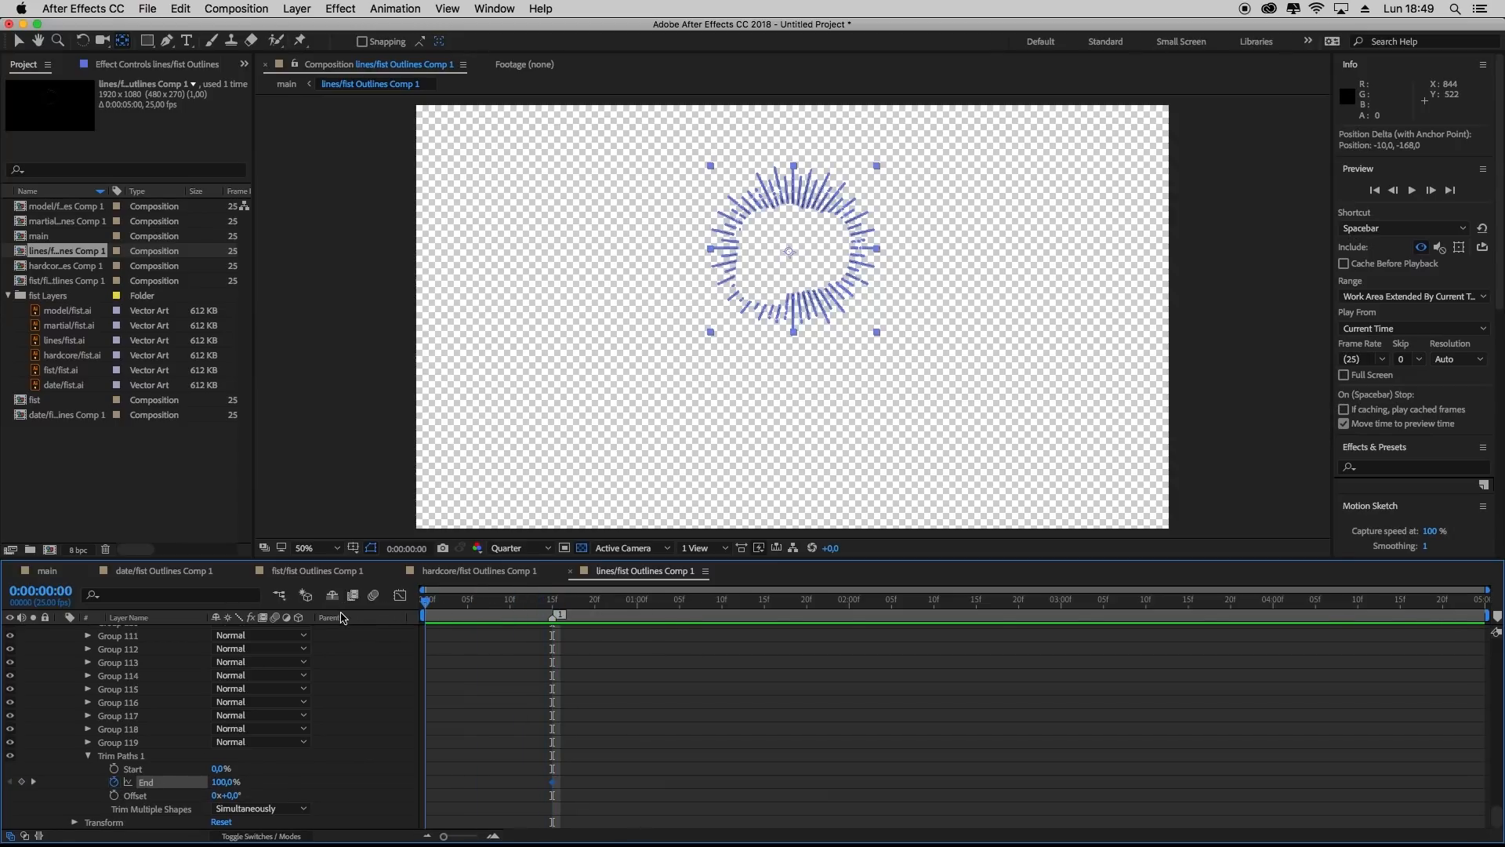
left_click(223, 782)
type("0")
key("Return")
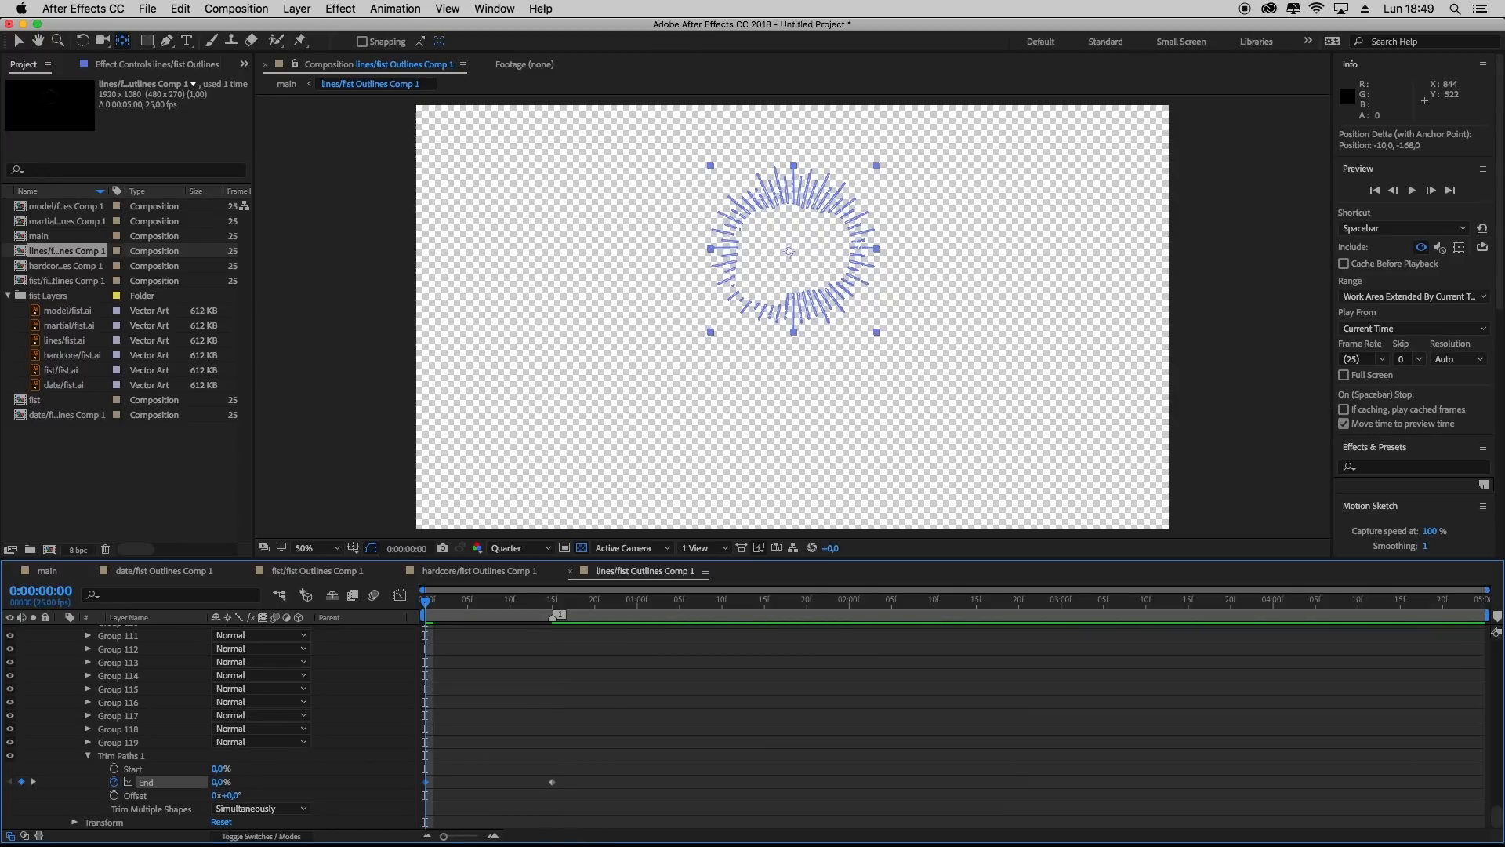
Preview the Trim Paths animation of the lines, return to the start, and collapse the layer's properties
left_click(88, 757)
key("space")
key("space")
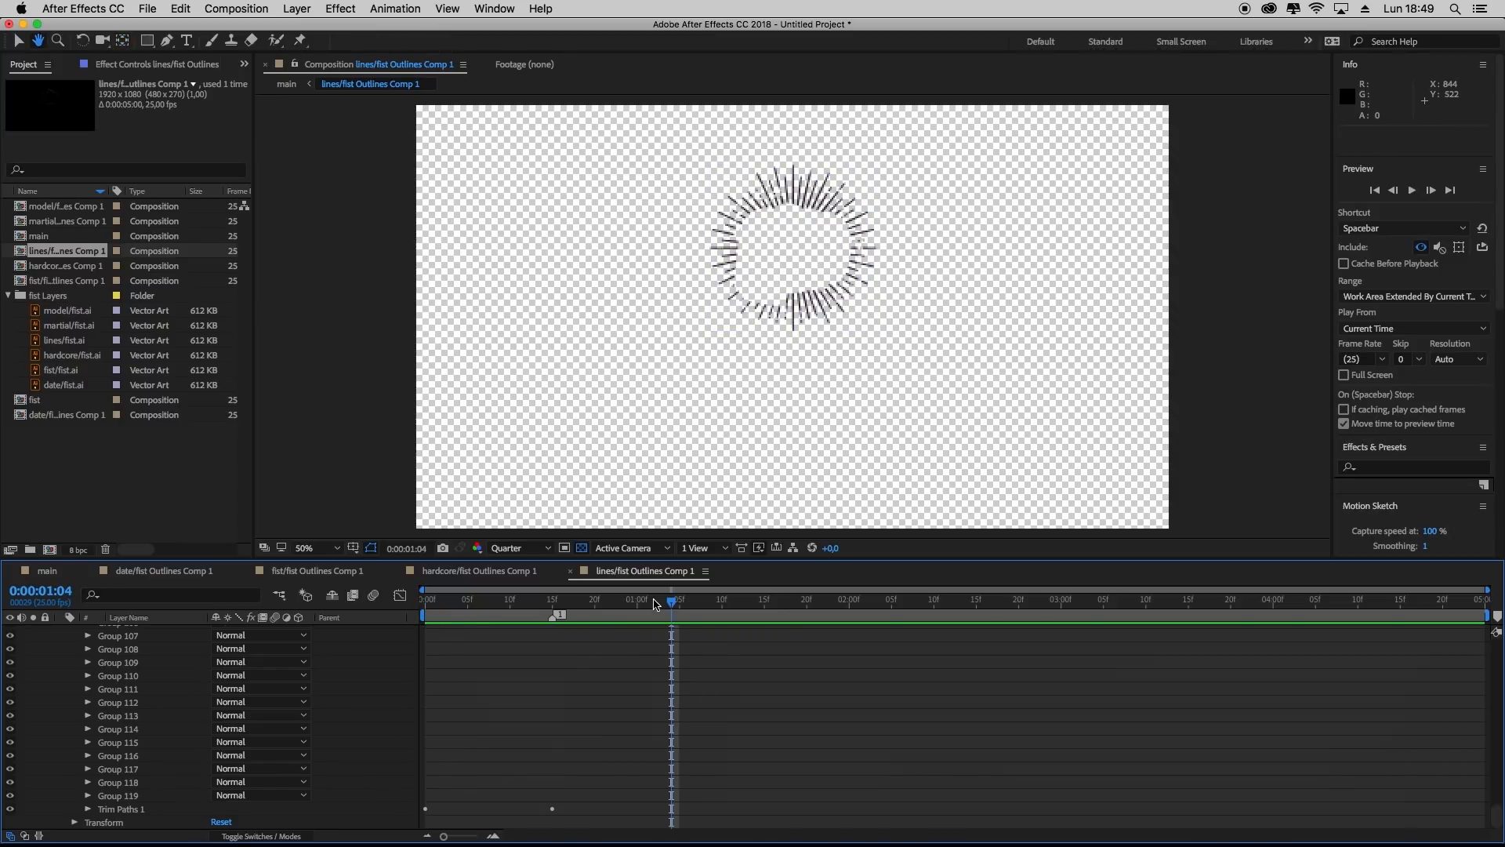
left_click_drag(672, 601, 502, 603)
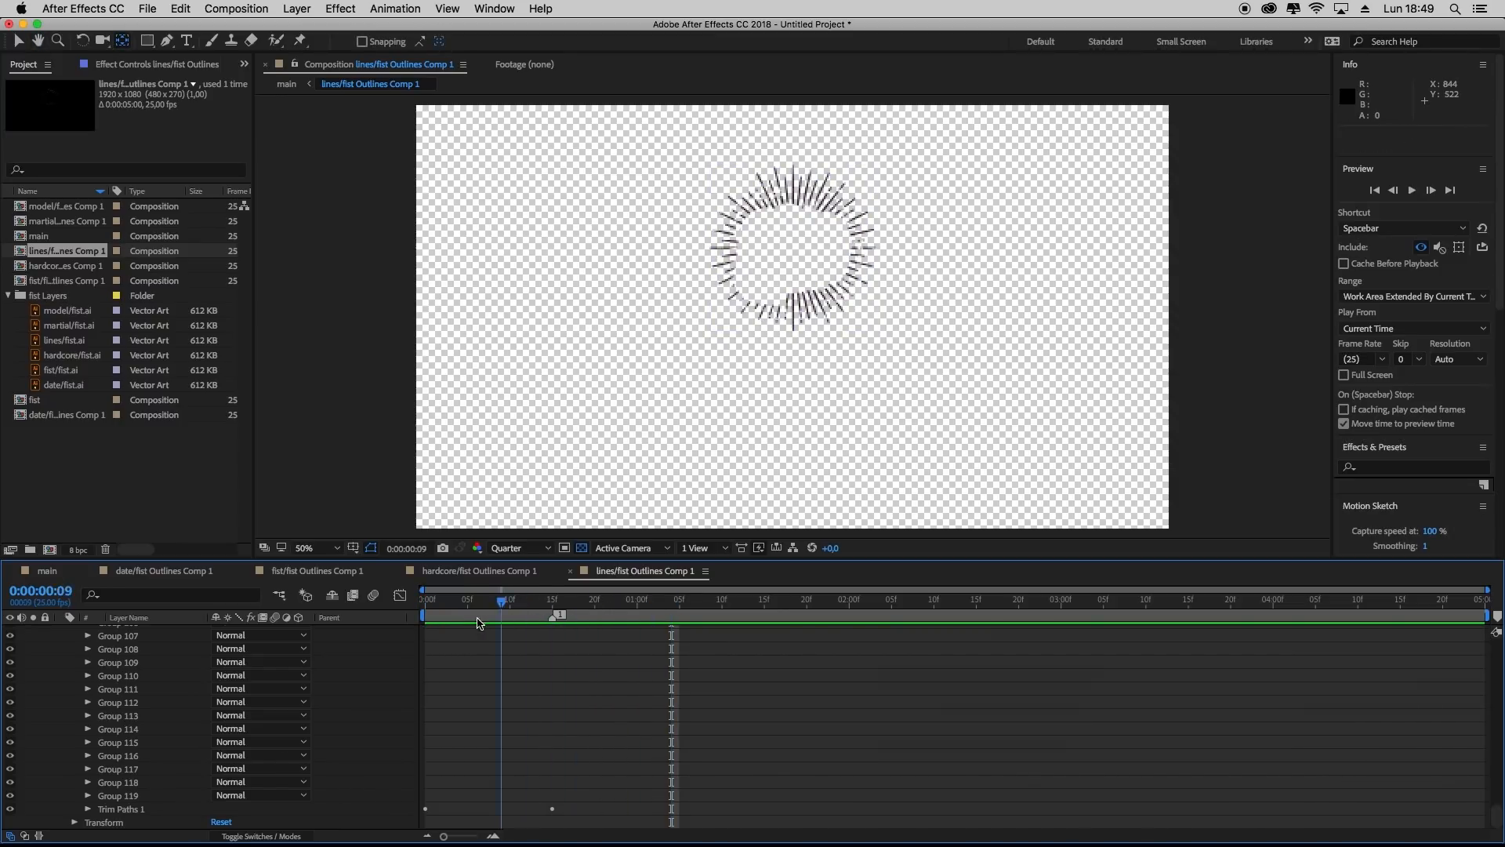
key("Home")
scroll(36, 708, "up", 3)
scroll(37, 708, "up", 20)
left_click(61, 631)
Keyframe the lines layer's Scale at 100% on 0:00:00:15 and 0% on 0:00:00:00
left_click_drag(430, 602, 552, 609)
left_click(154, 631)
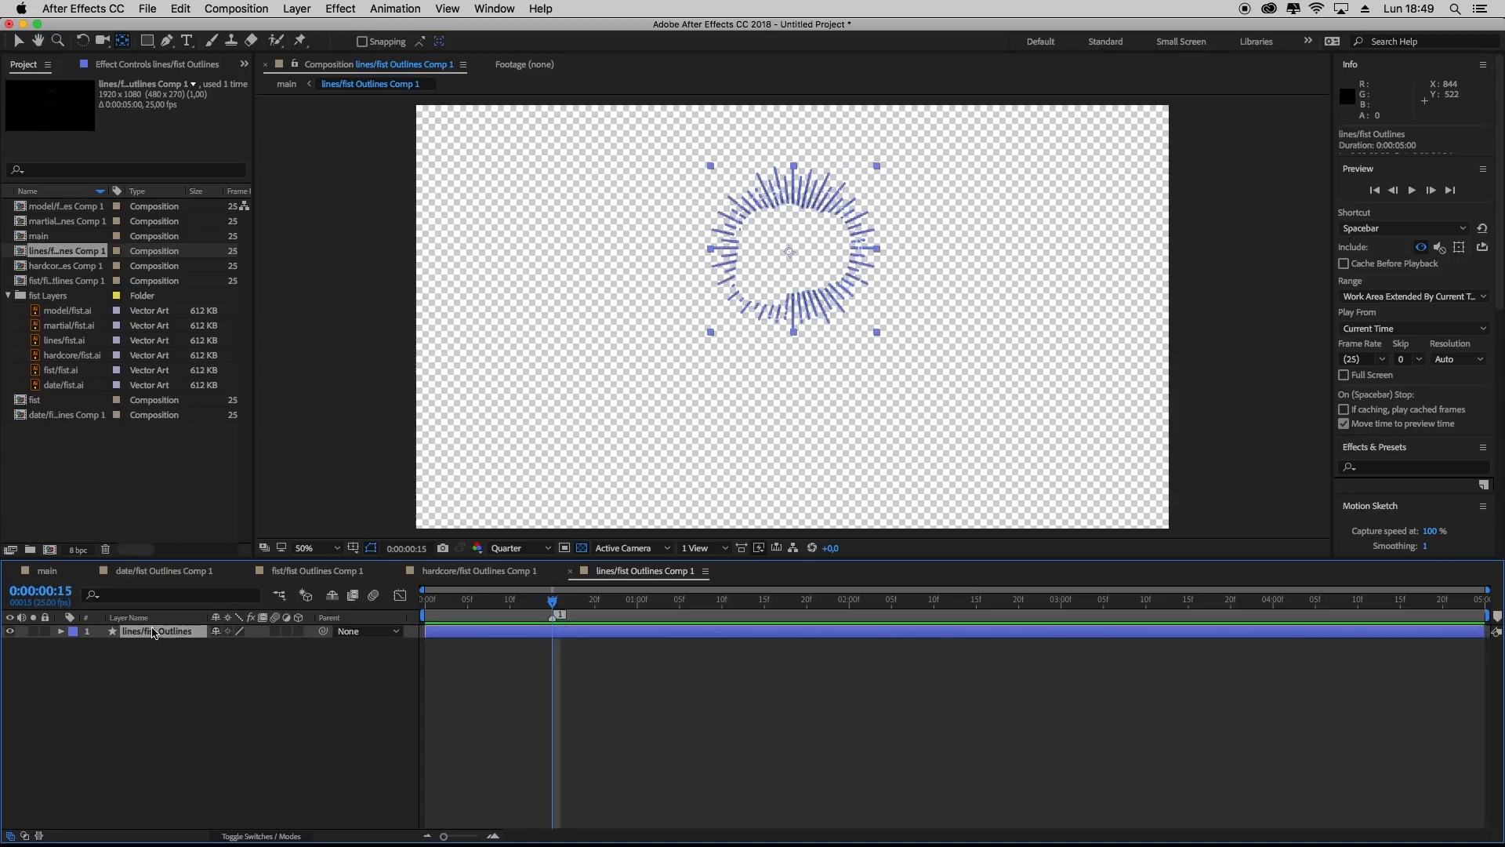
key("s")
left_click(100, 645)
left_click_drag(553, 604, 246, 659)
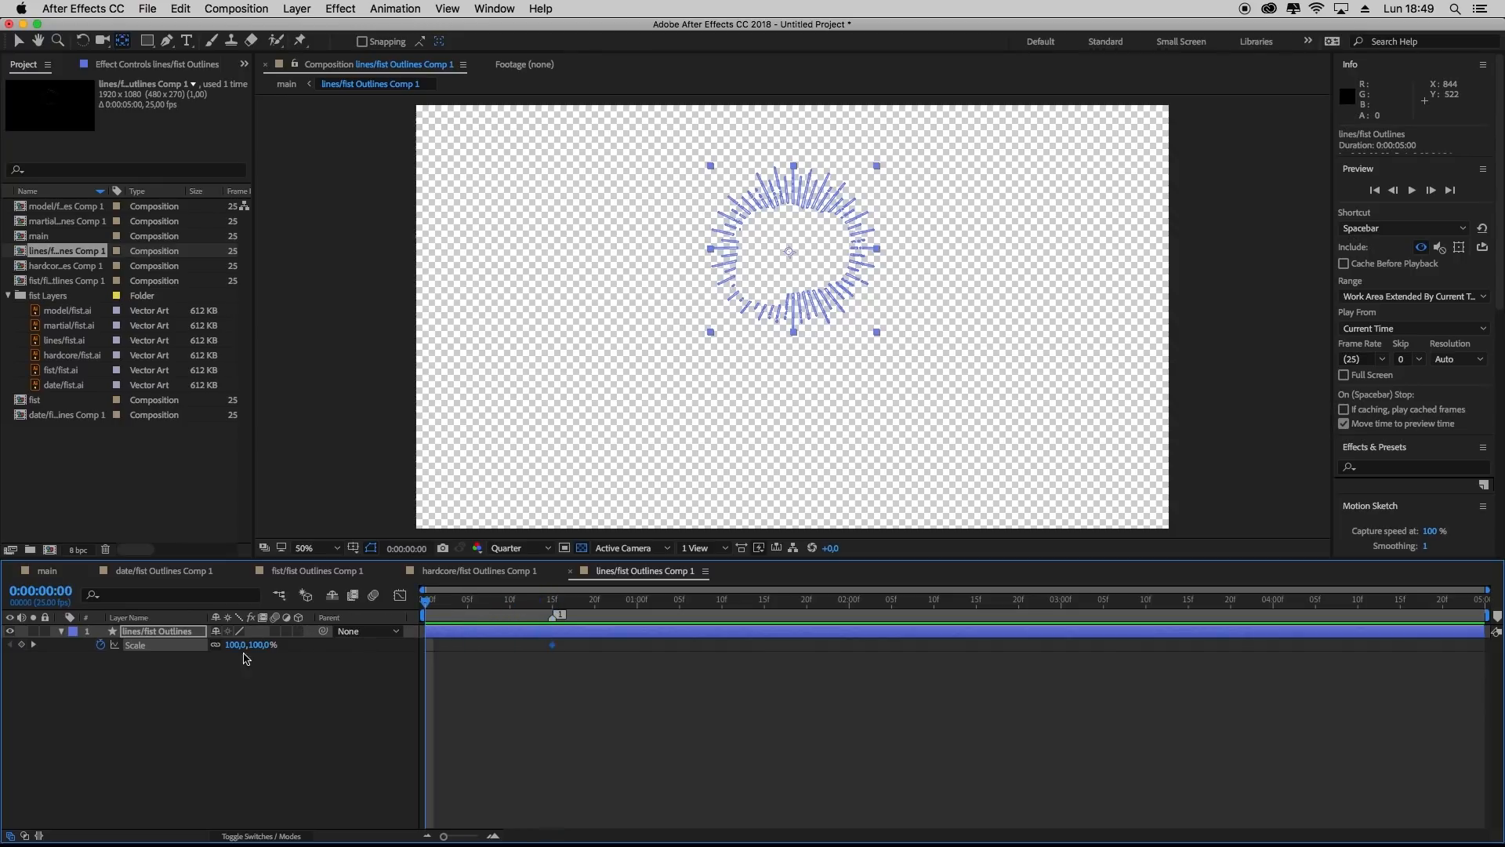
left_click(233, 644)
type("00")
key("Return")
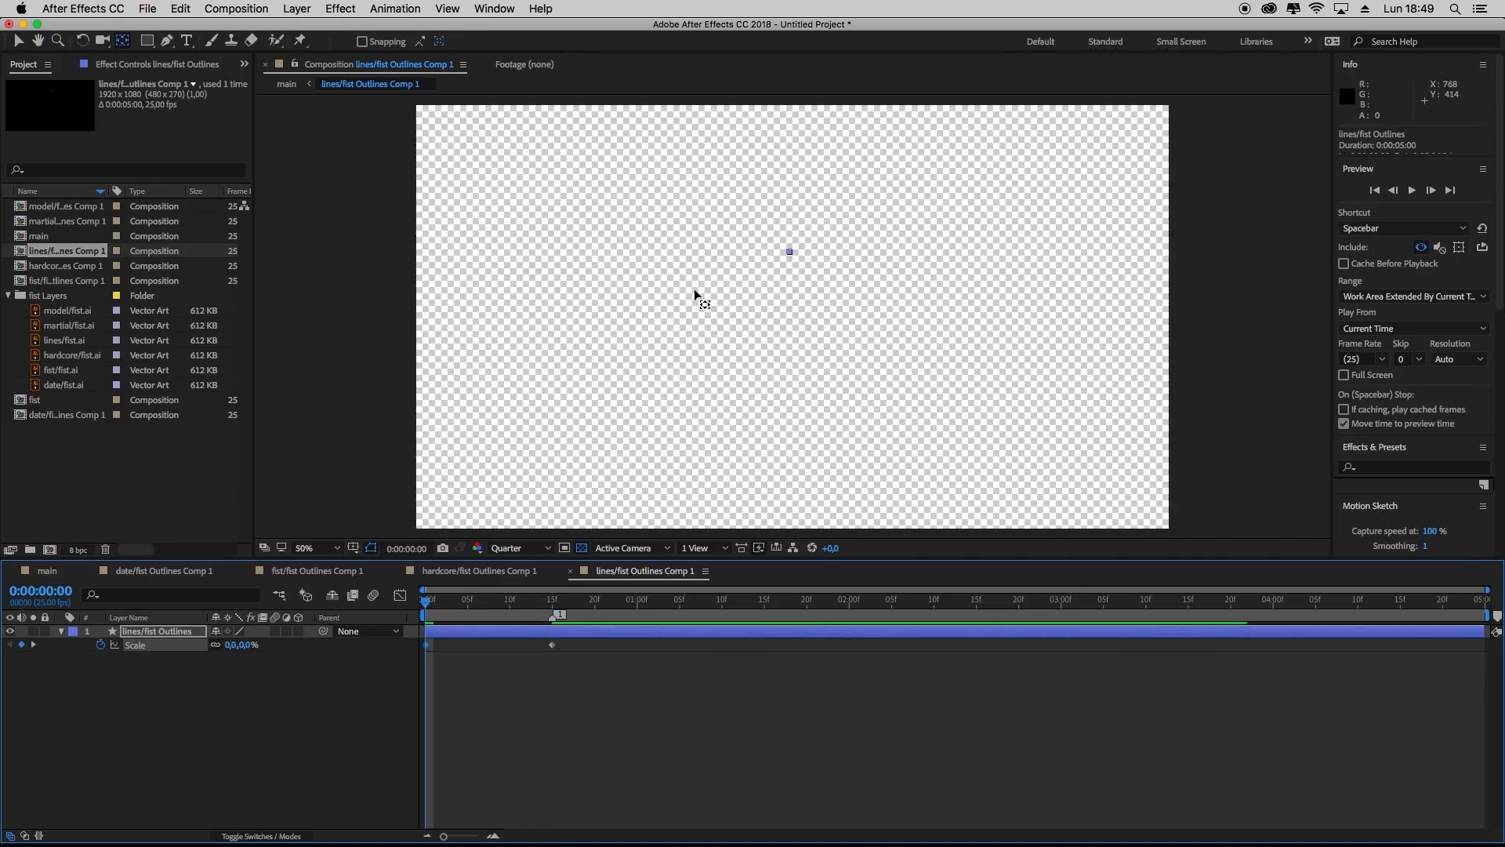
Preview the lines' Scale animation and keyframe the lines layer's Scale at 120% on 0:00:00:13
key("space")
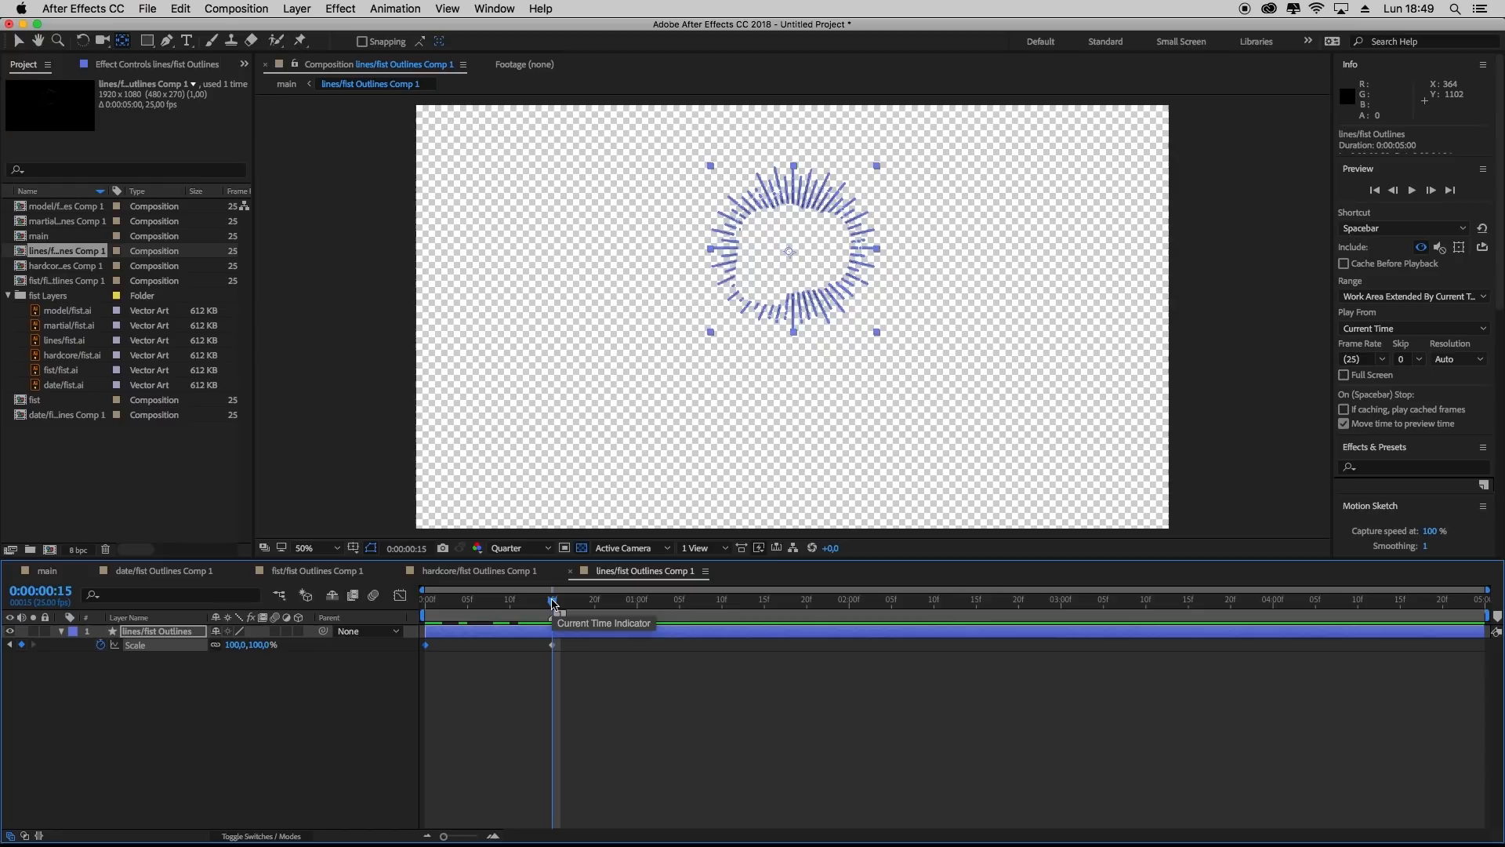
left_click_drag(553, 604, 536, 606)
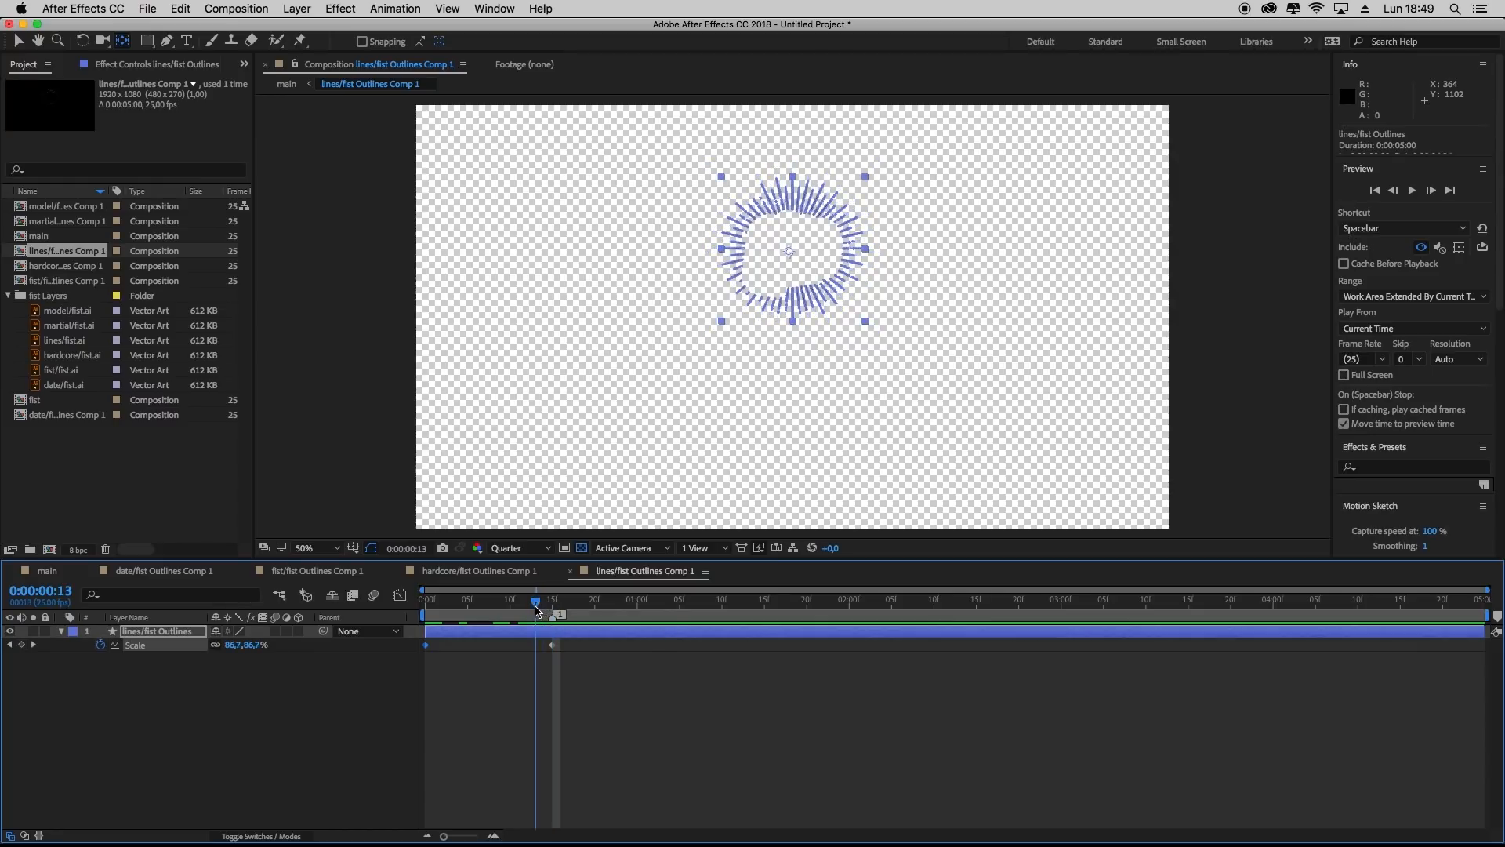
left_click(234, 644)
type("120")
key("Return")
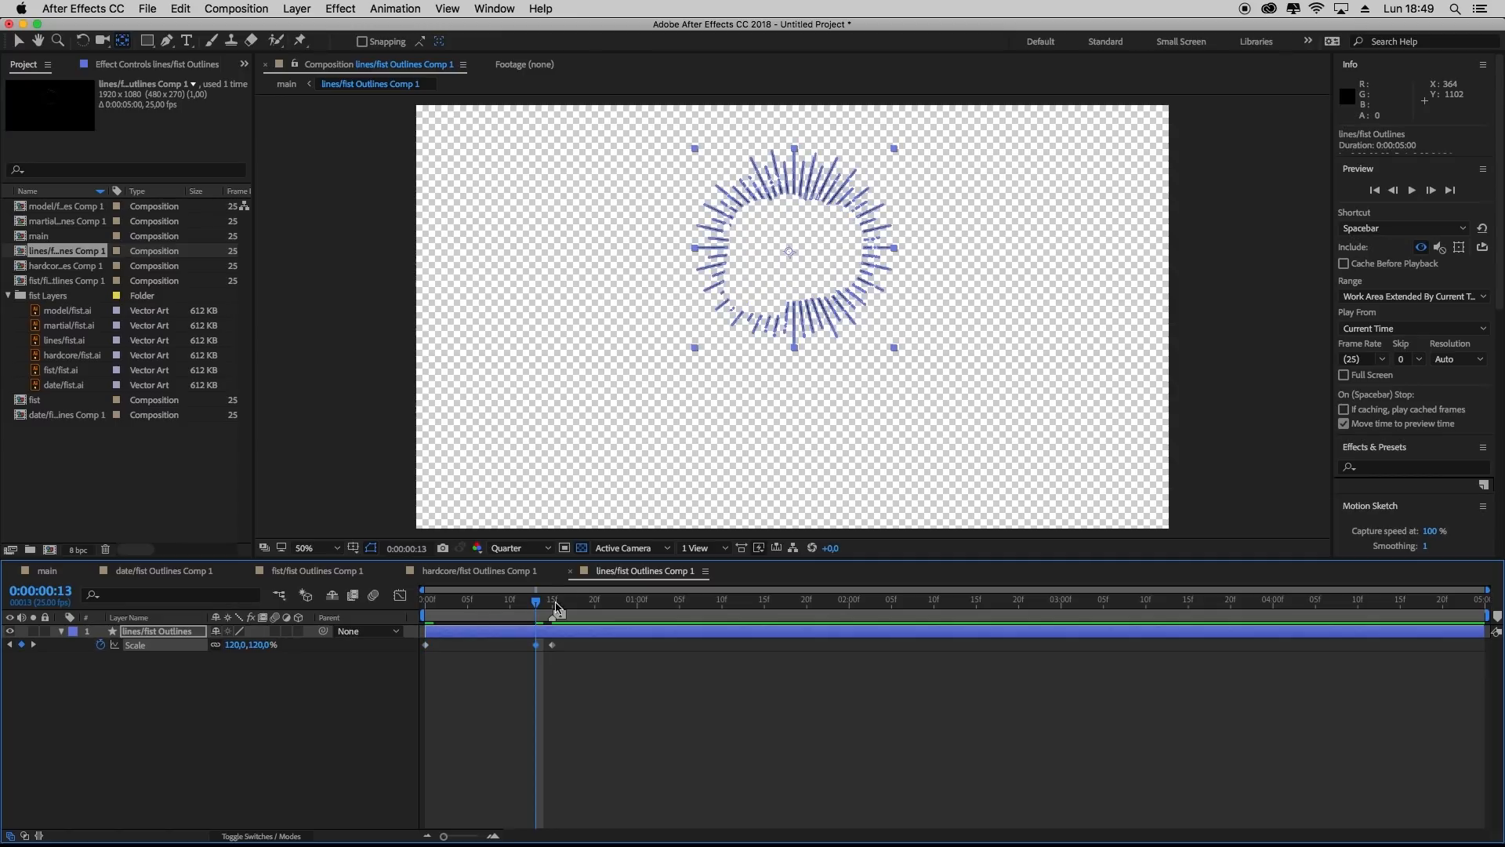
Shorten the lines precomposition's work area to the first 22 frames and preview the overshooting Scale animation
left_click_drag(1492, 618, 615, 614)
key("space")
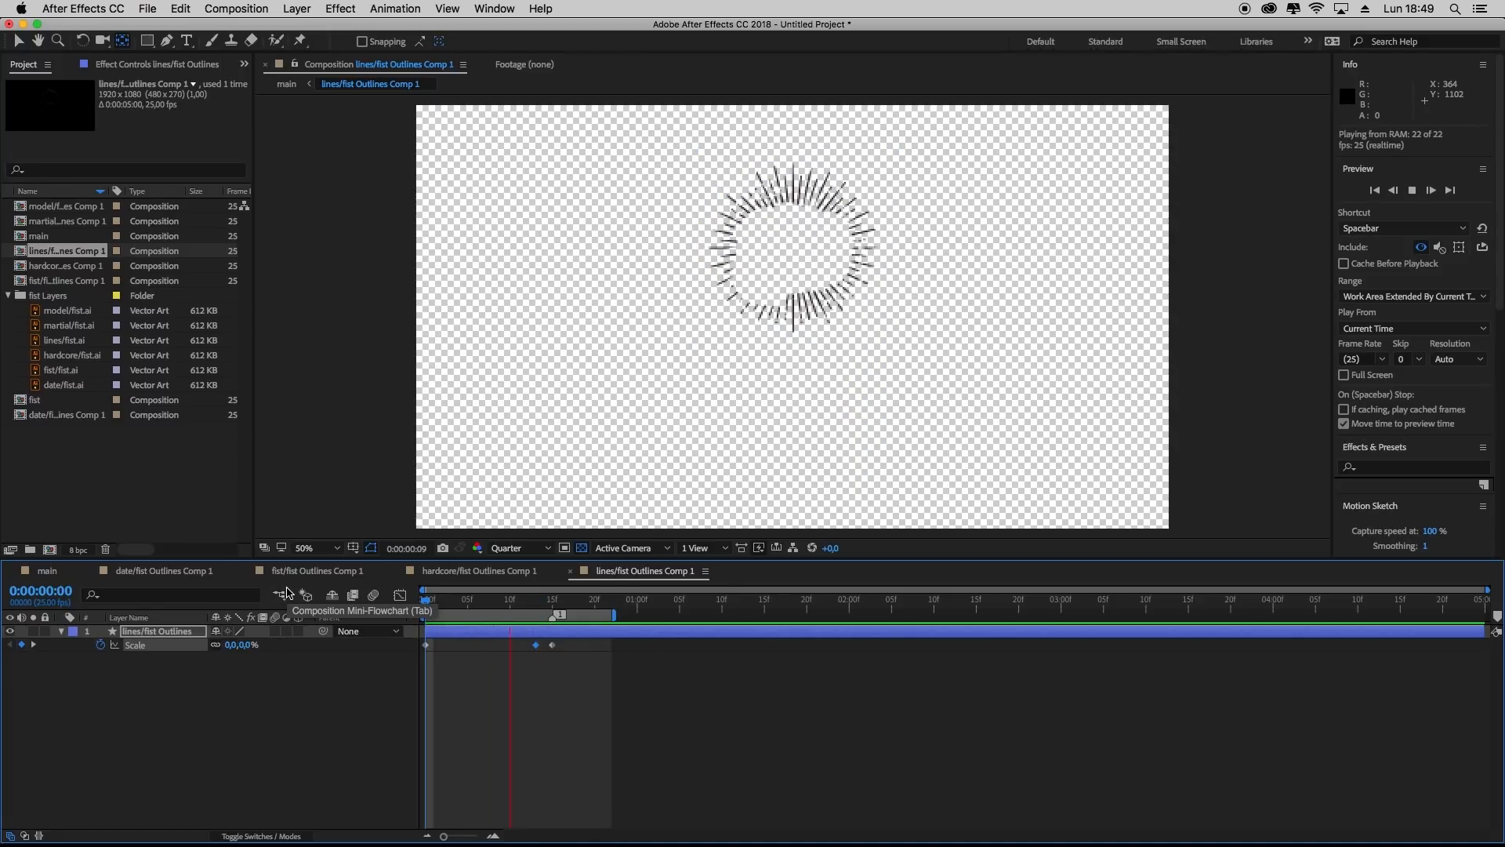
key("space")
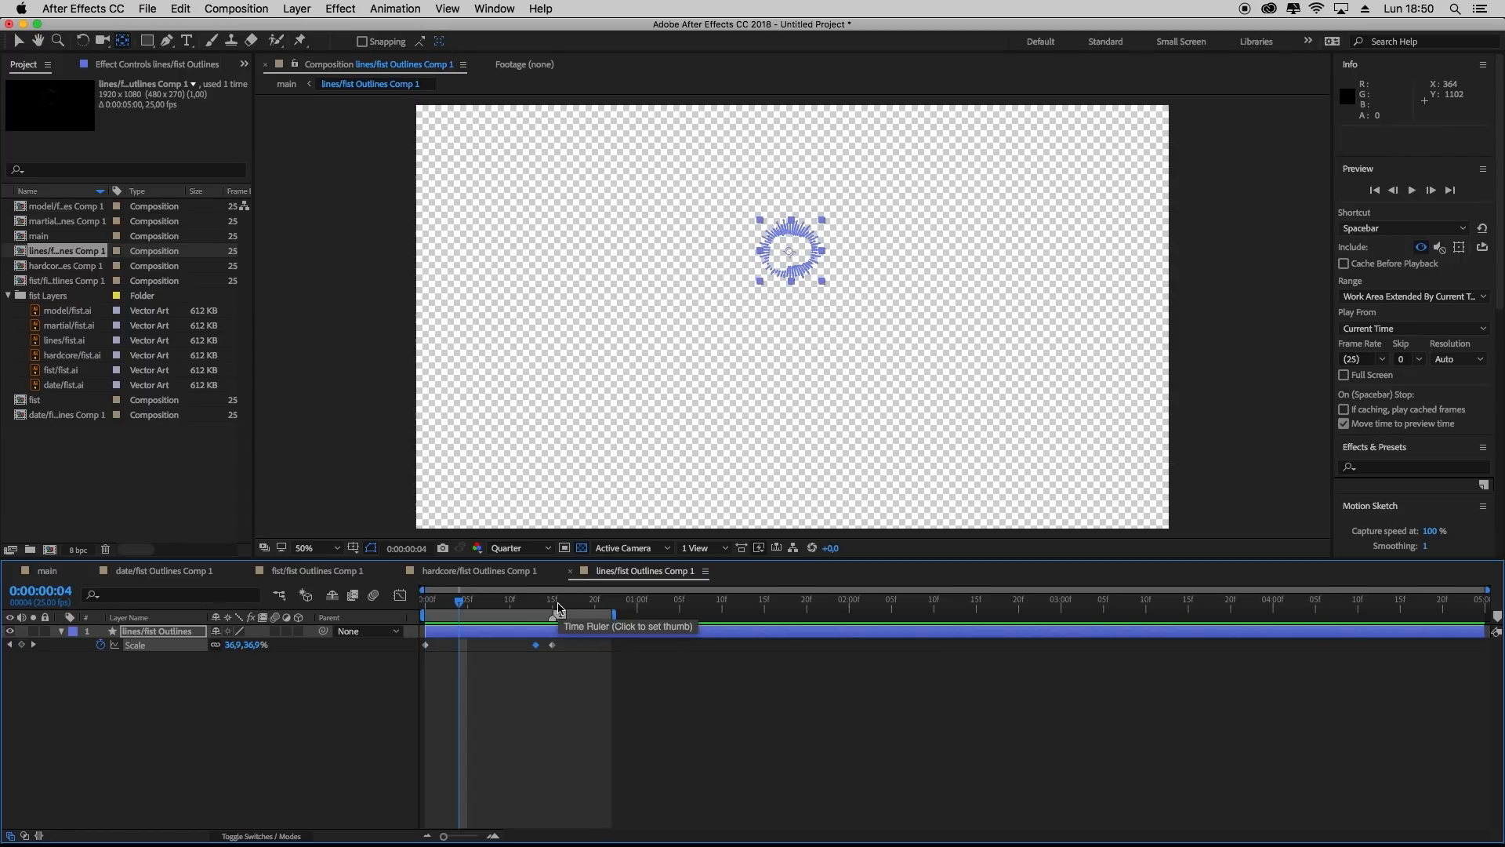
Open the martial/fist Outlines precomposition from the start of the main composition and mark 0:00:00:15 with composition marker 1
left_click(41, 575)
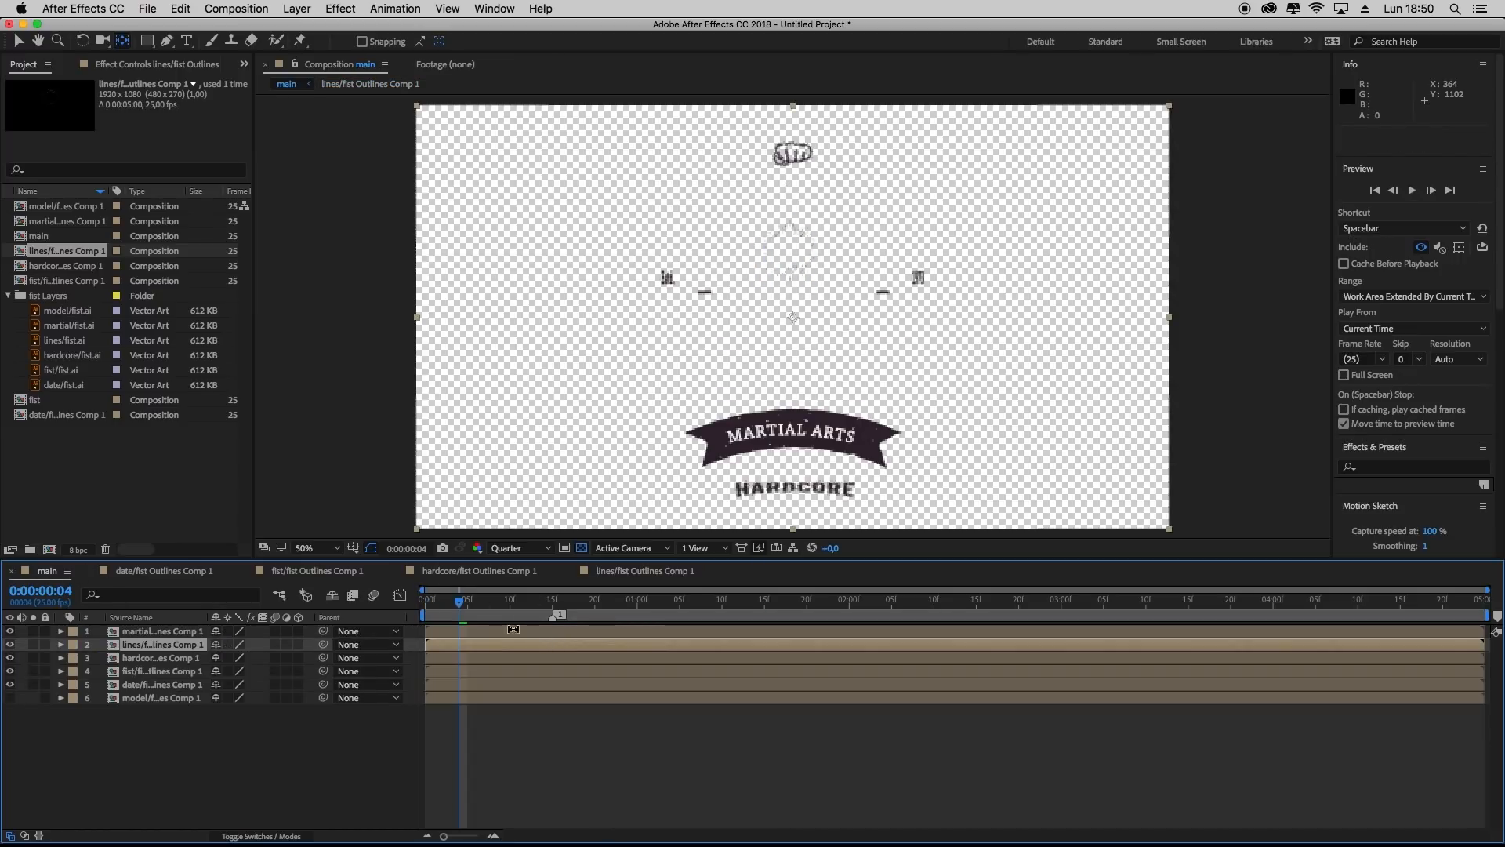
left_click_drag(460, 602, 425, 605)
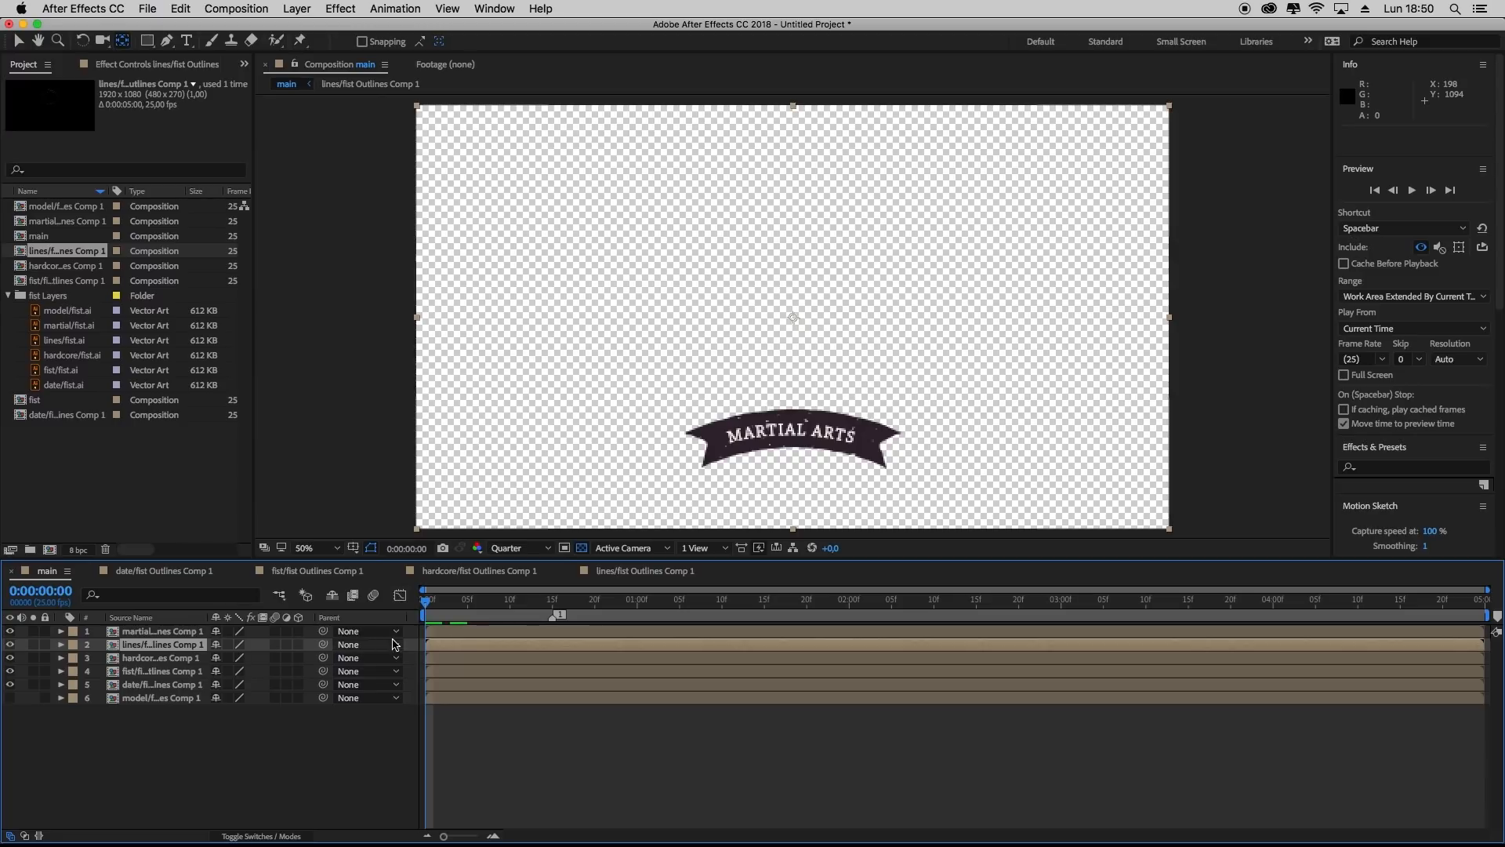
double_click(142, 633)
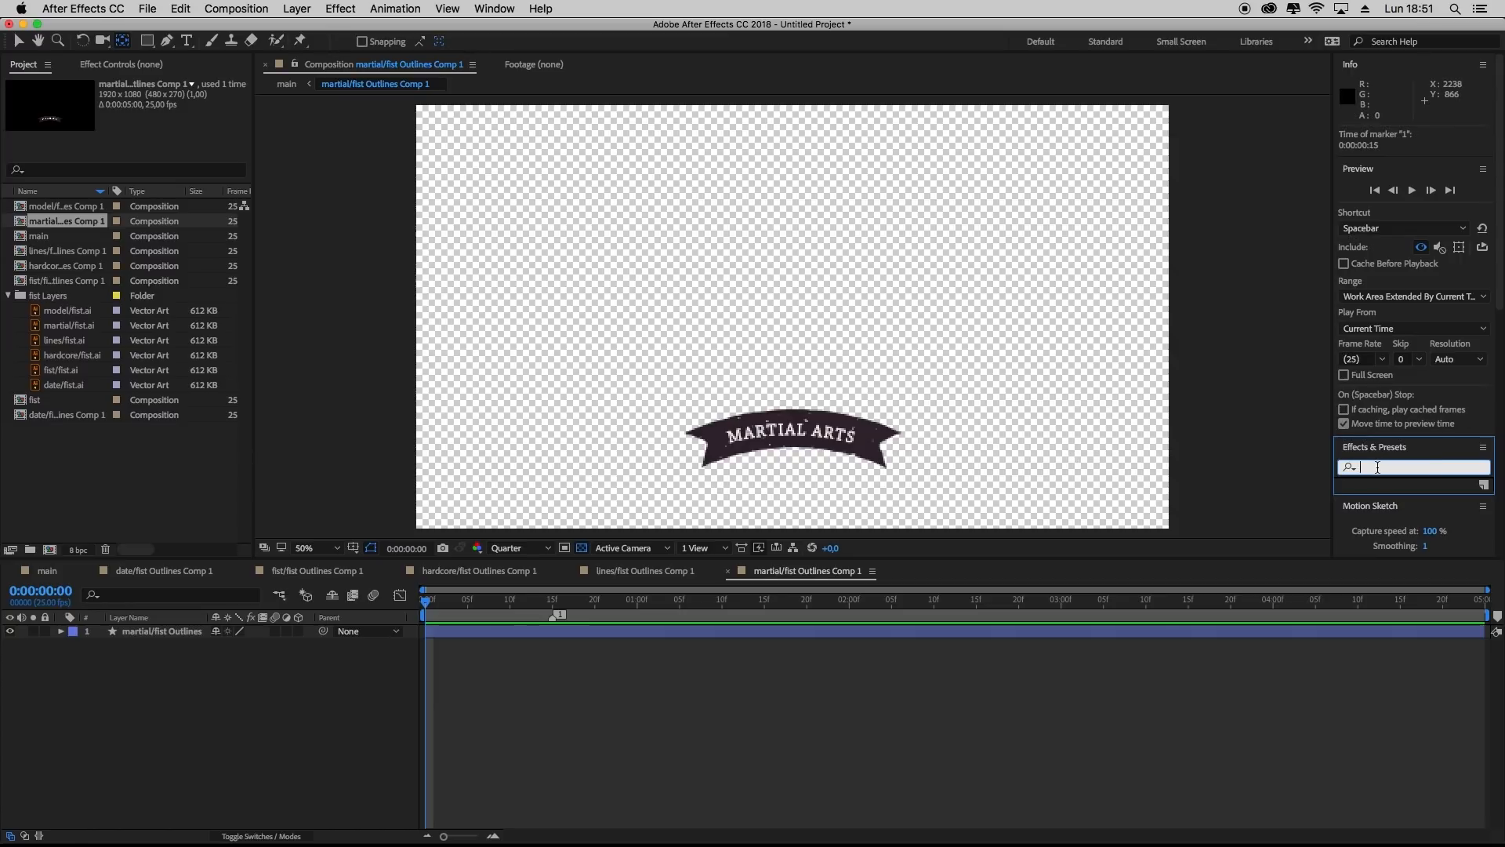
Find the CC Page Turn effect by searching for "page" and apply it to the martial/fist Outlines layer
type("p")
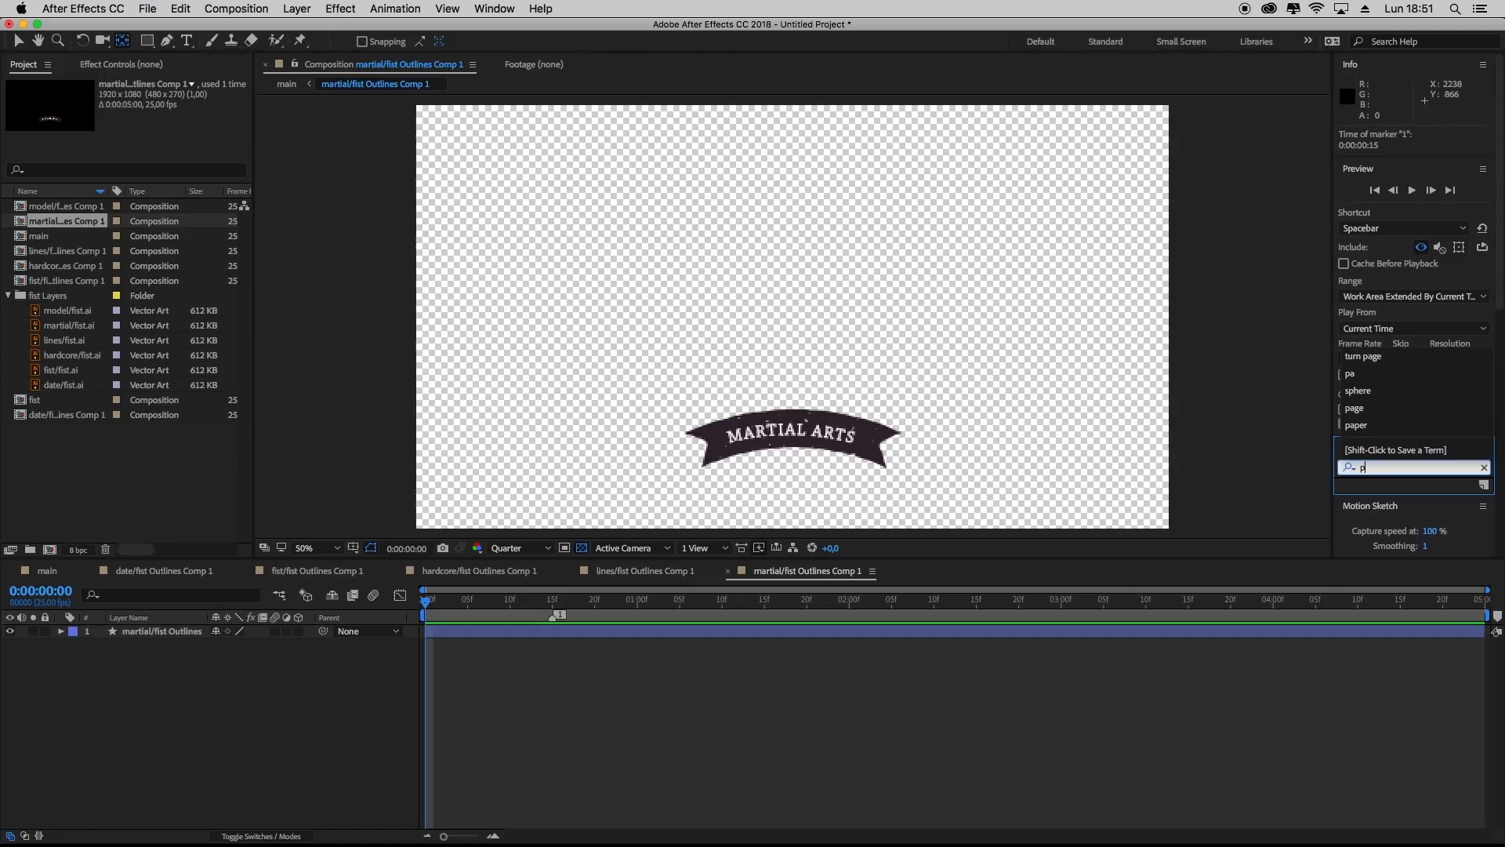
type("age")
key("Return")
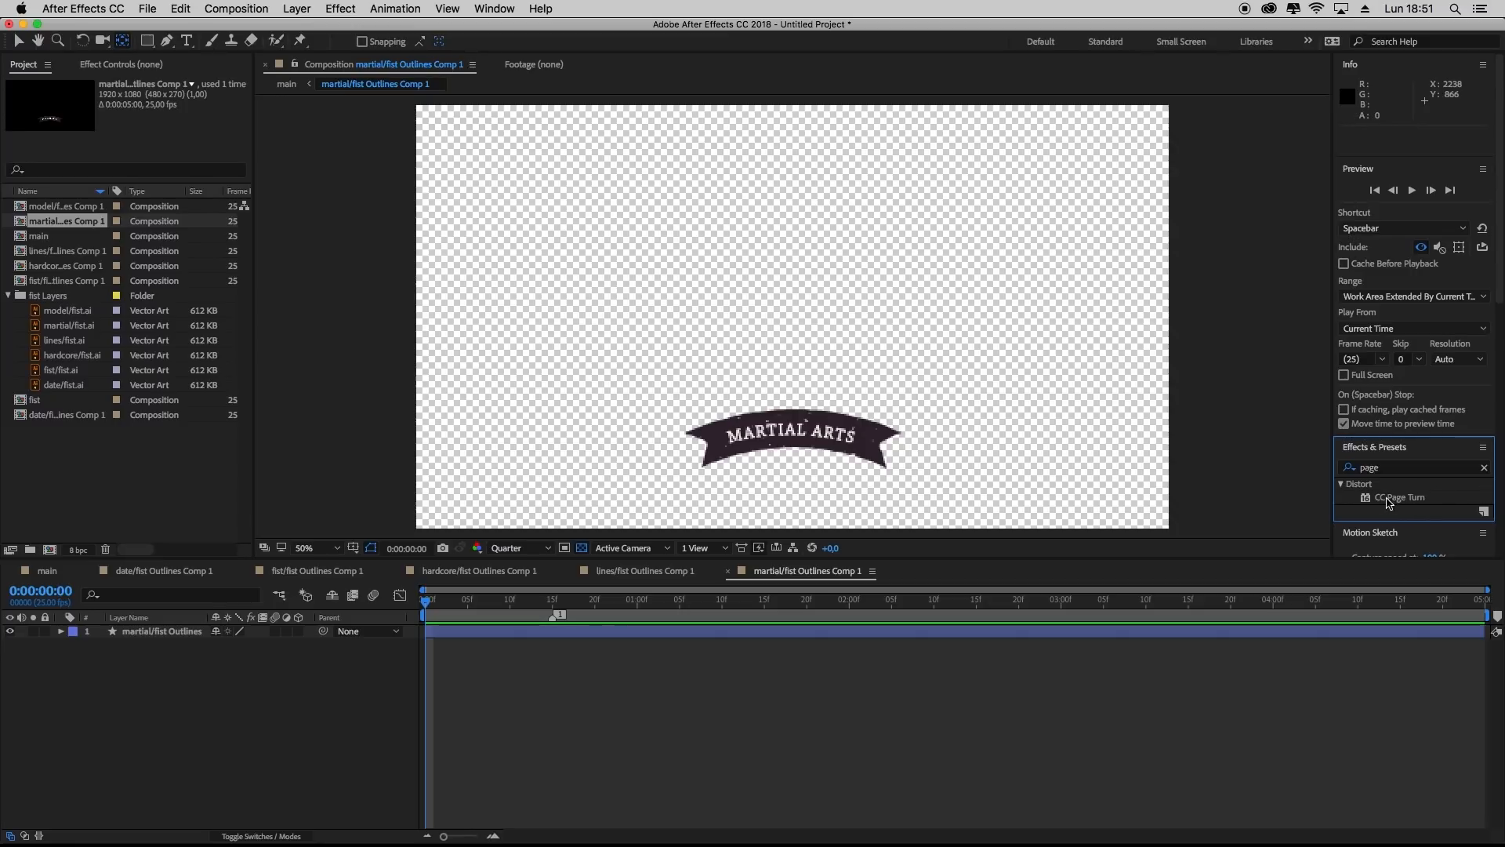
left_click_drag(1393, 499, 890, 635)
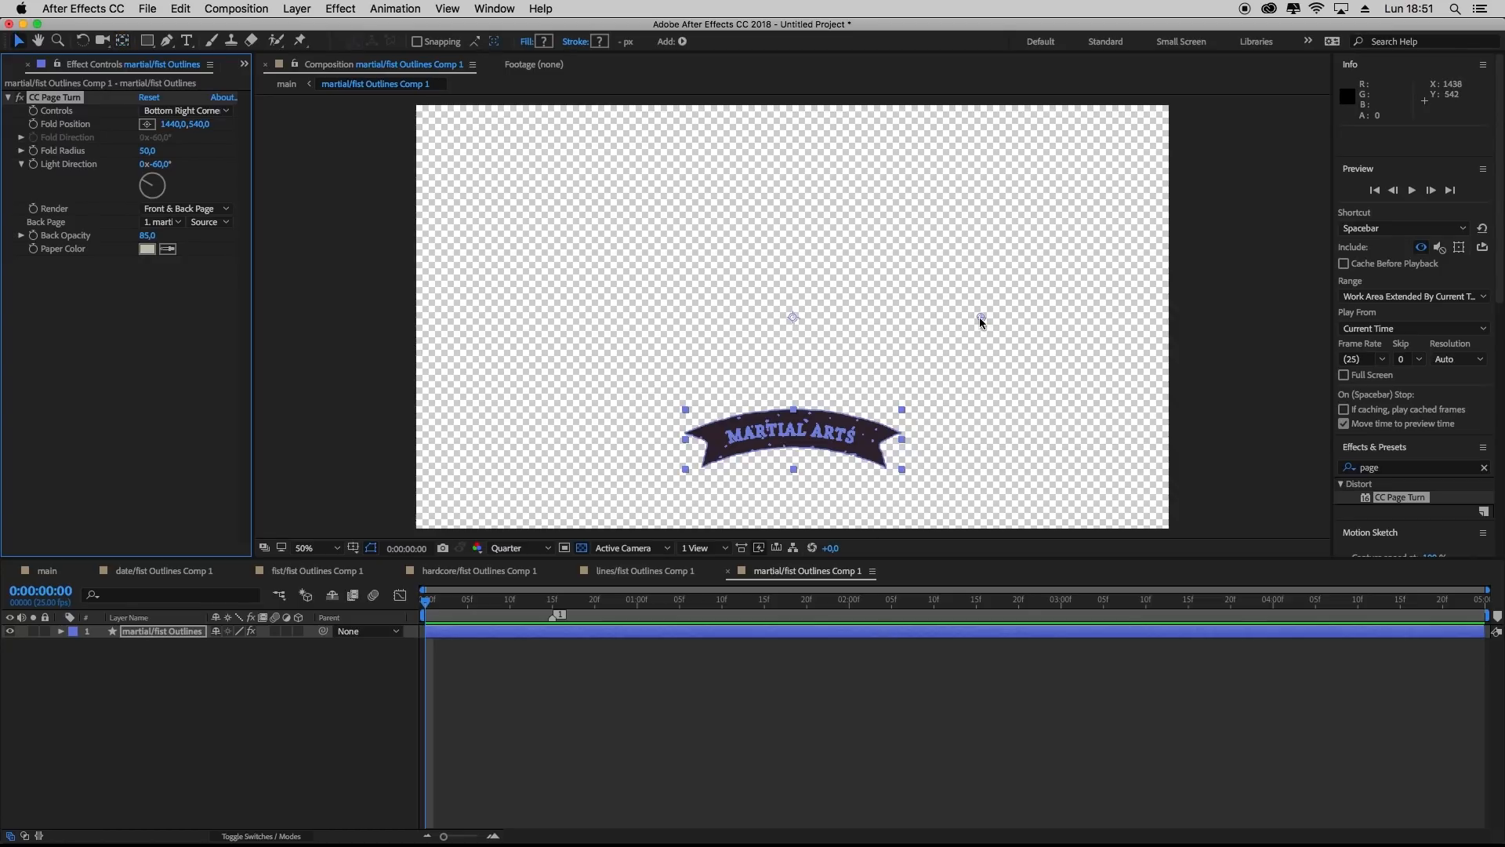
Move CC Page Turn's Fold Position to 1556, 876, beyond the banner's right end, trying Bottom Left Corner before restoring Bottom Right Corner as the control
left_click_drag(980, 317, 518, 443)
left_click_drag(680, 449, 906, 452)
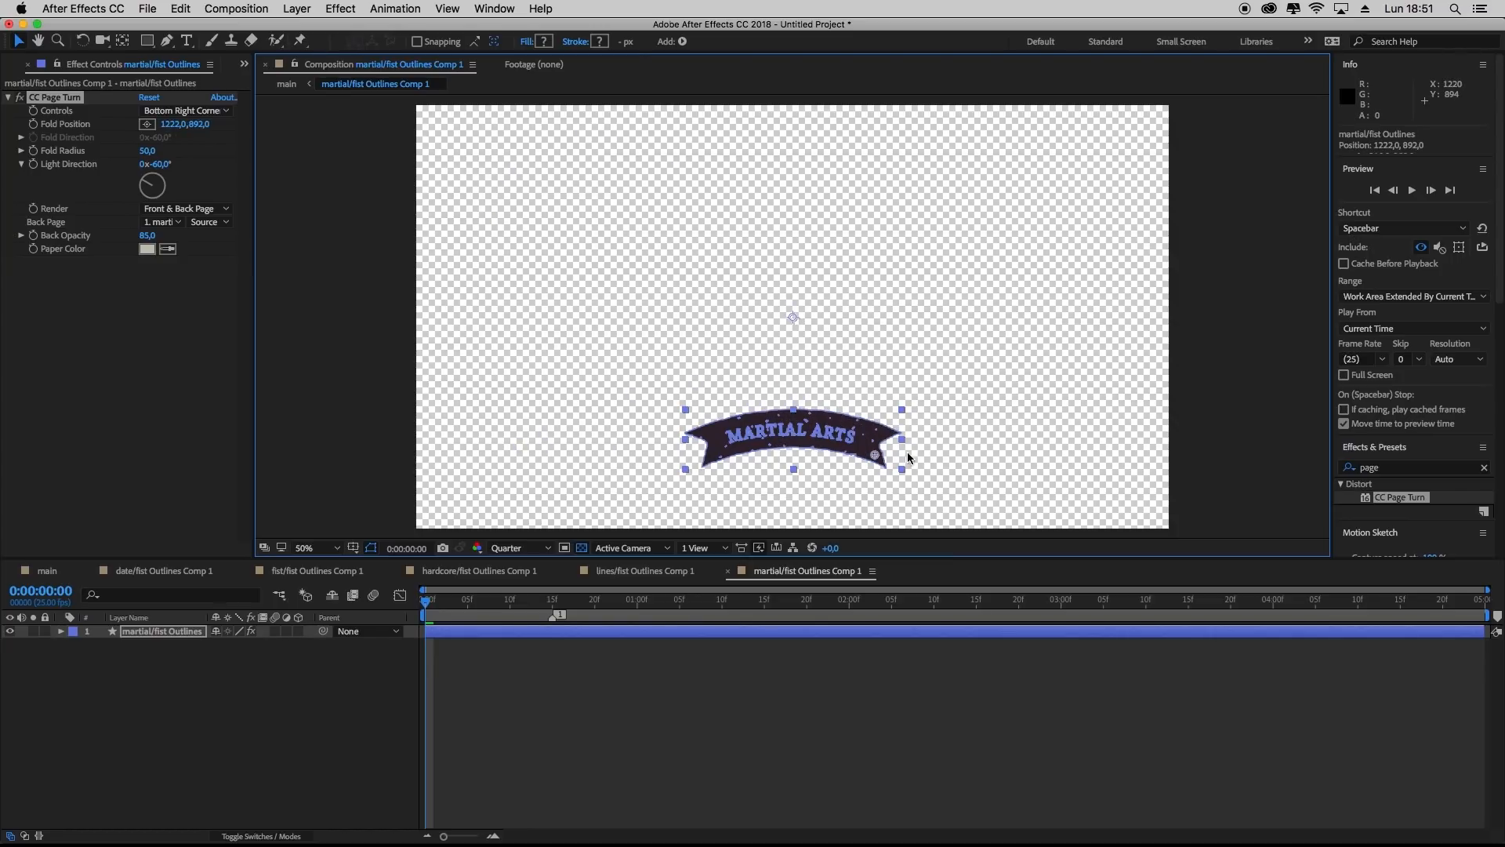
left_click(226, 114)
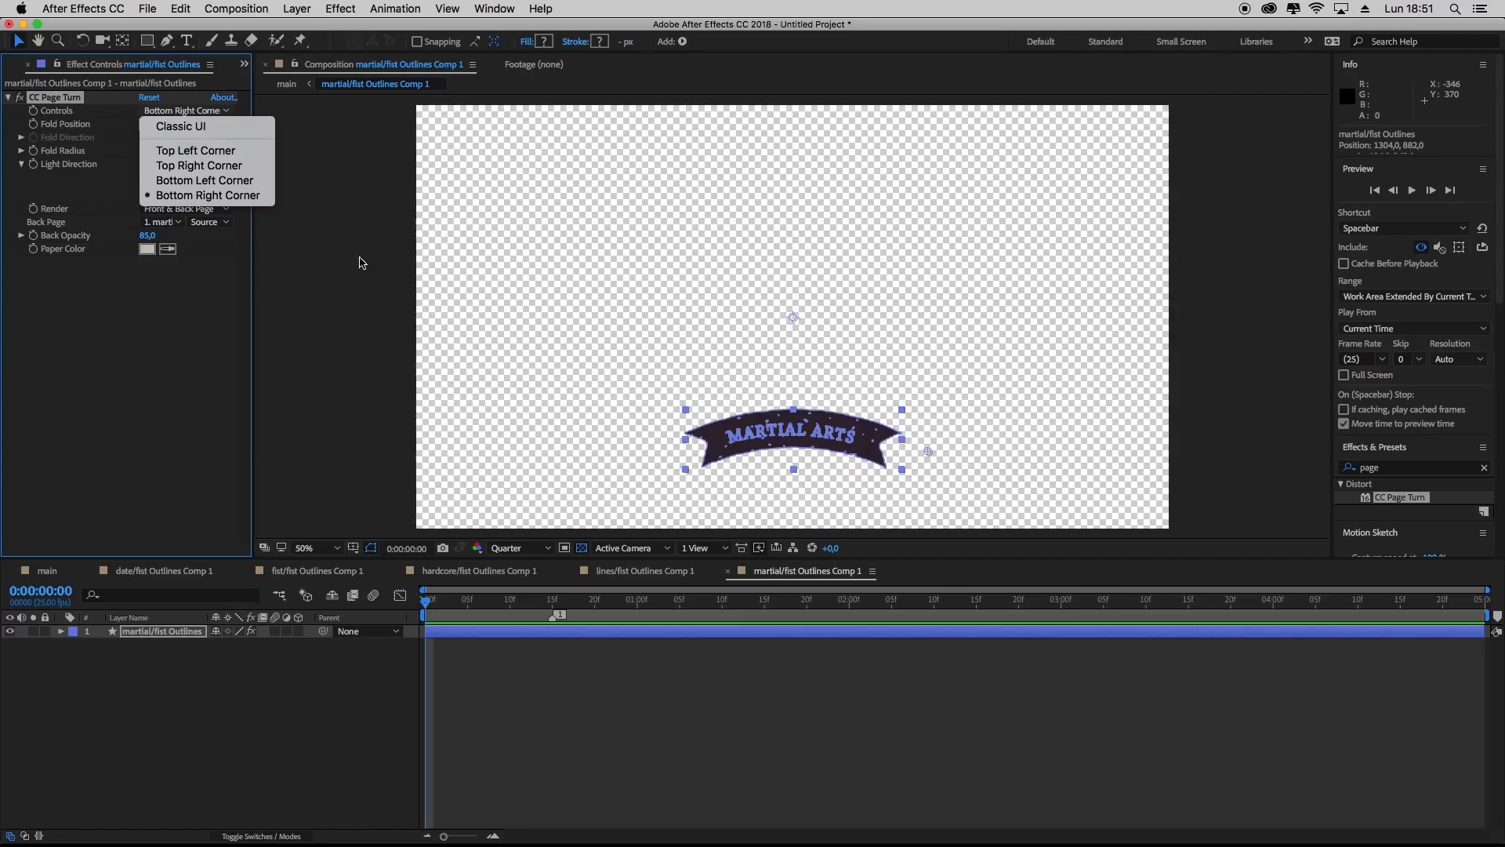
left_click(206, 180)
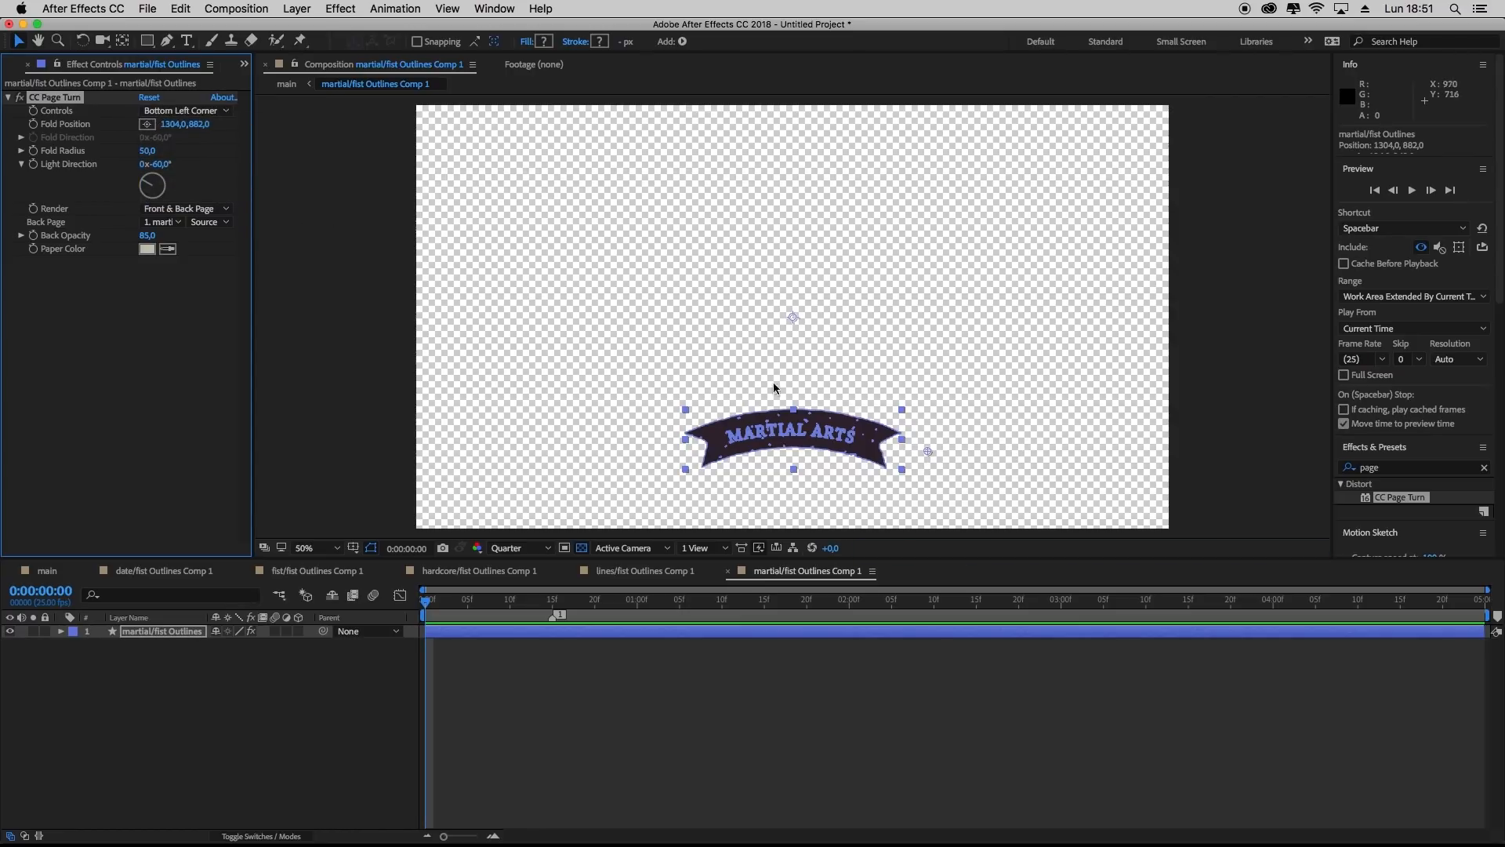
left_click_drag(929, 450, 1024, 449)
left_click(192, 111)
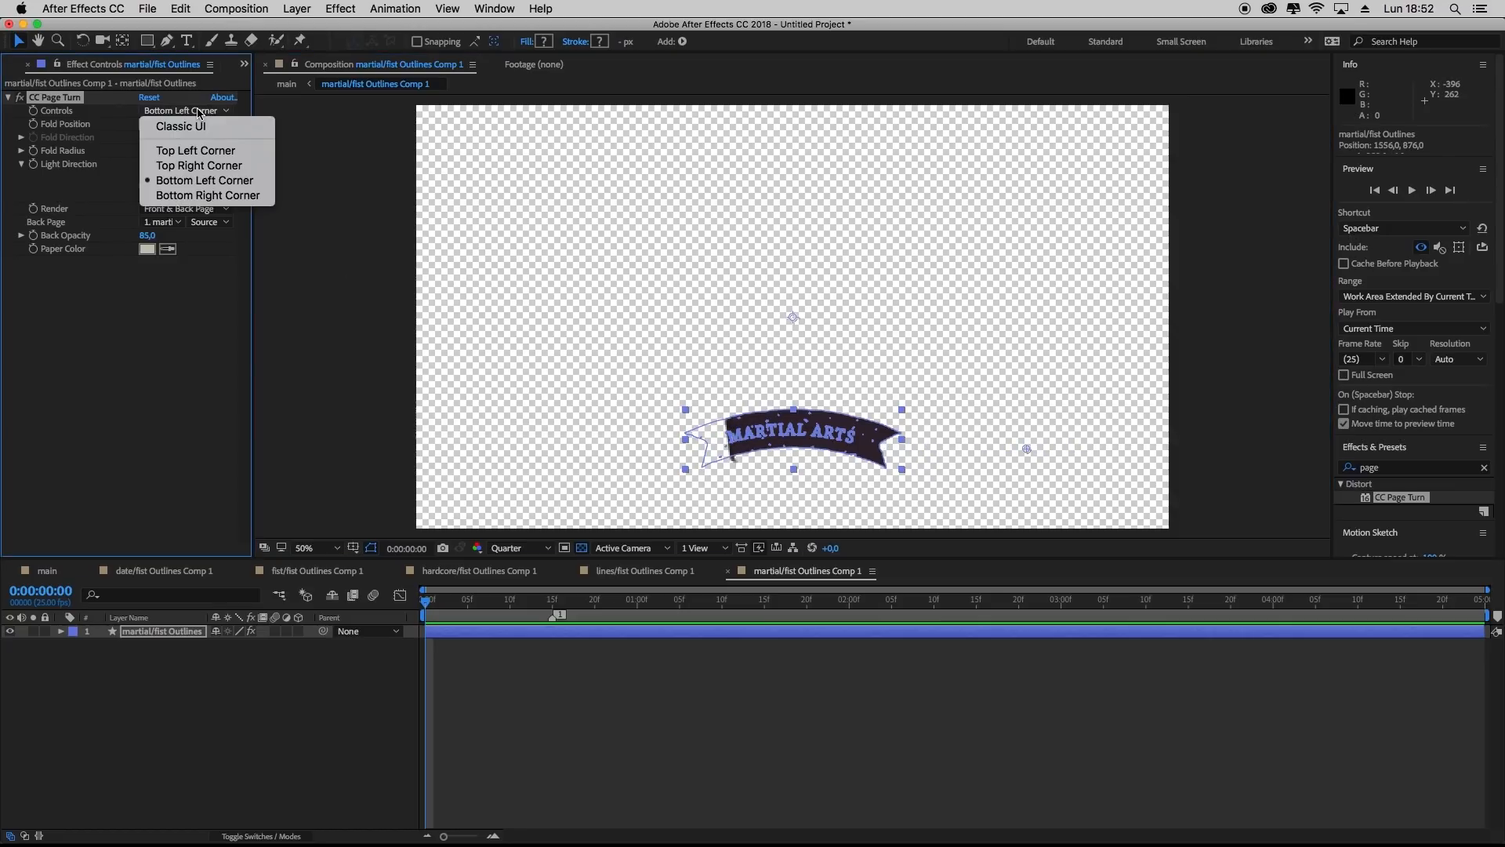
left_click(189, 198)
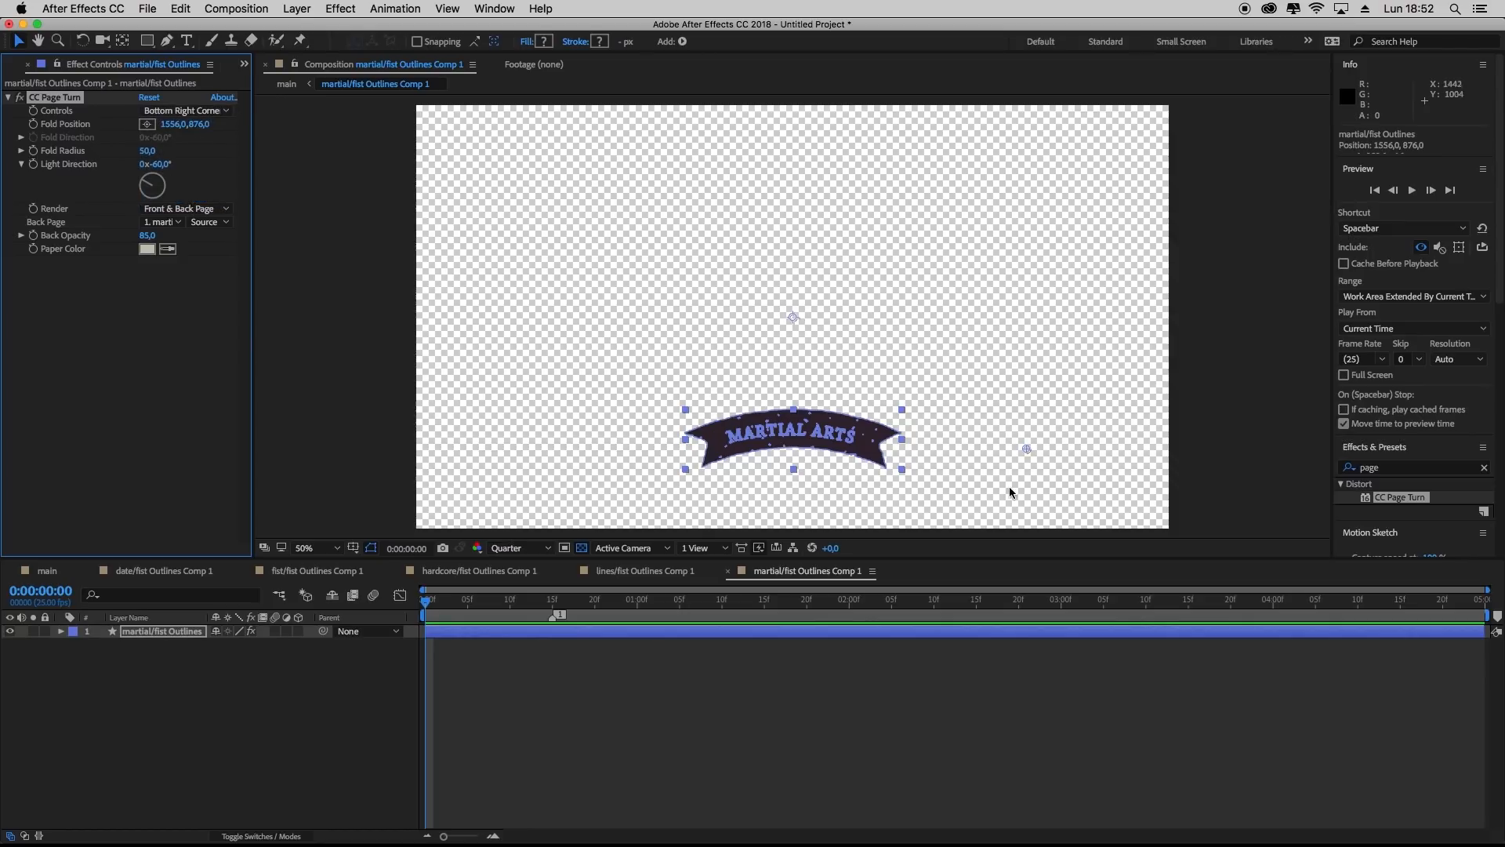
Keyframe CC Page Turn's Fold Position at 1556, 876 on 0:00:00:15 and about -478, 942 on 0:00:00:00
left_click_drag(426, 604, 554, 632)
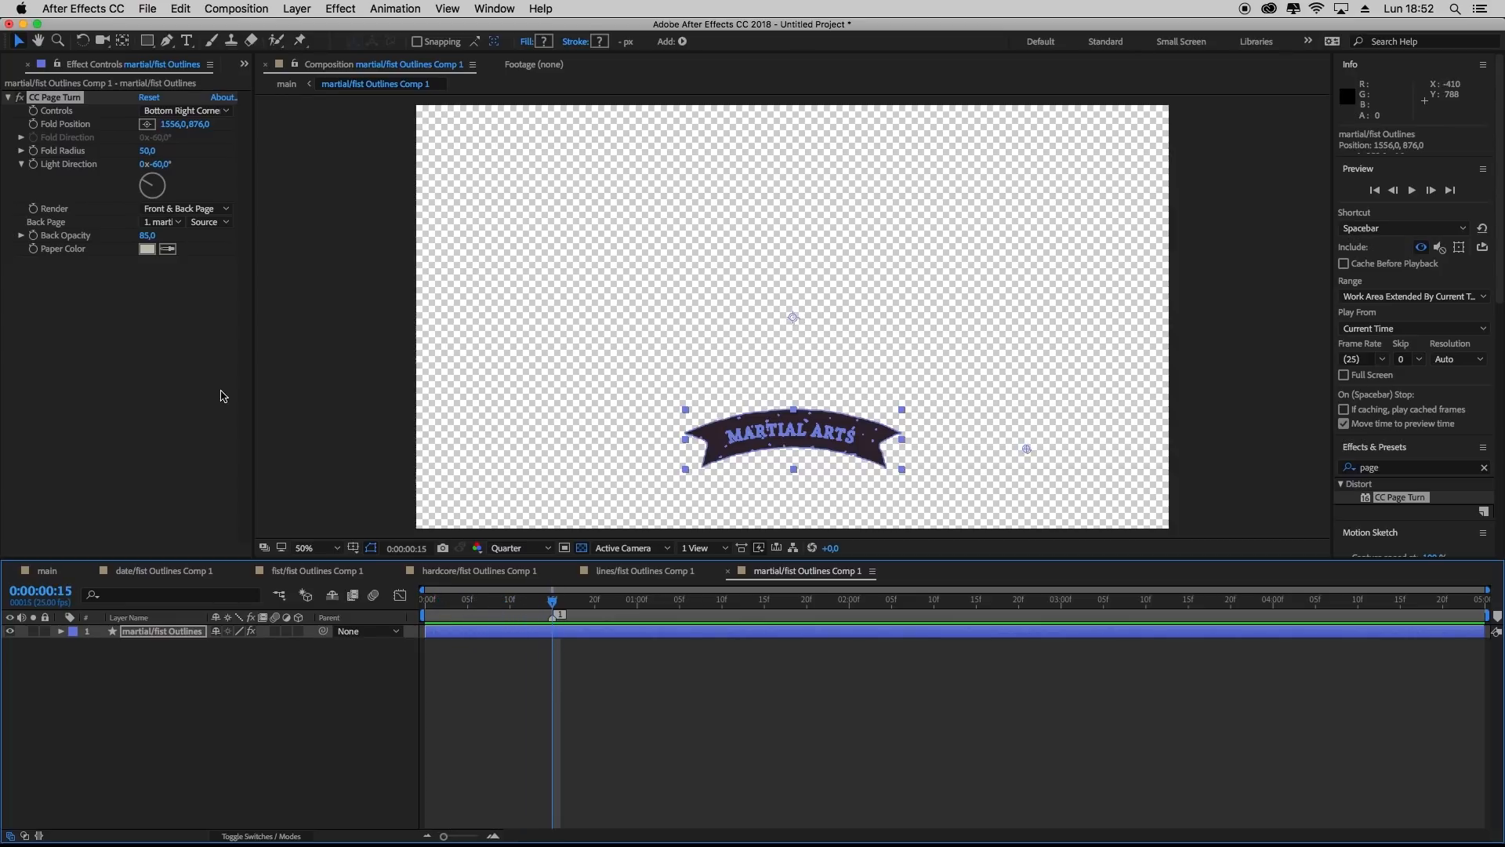
left_click(34, 125)
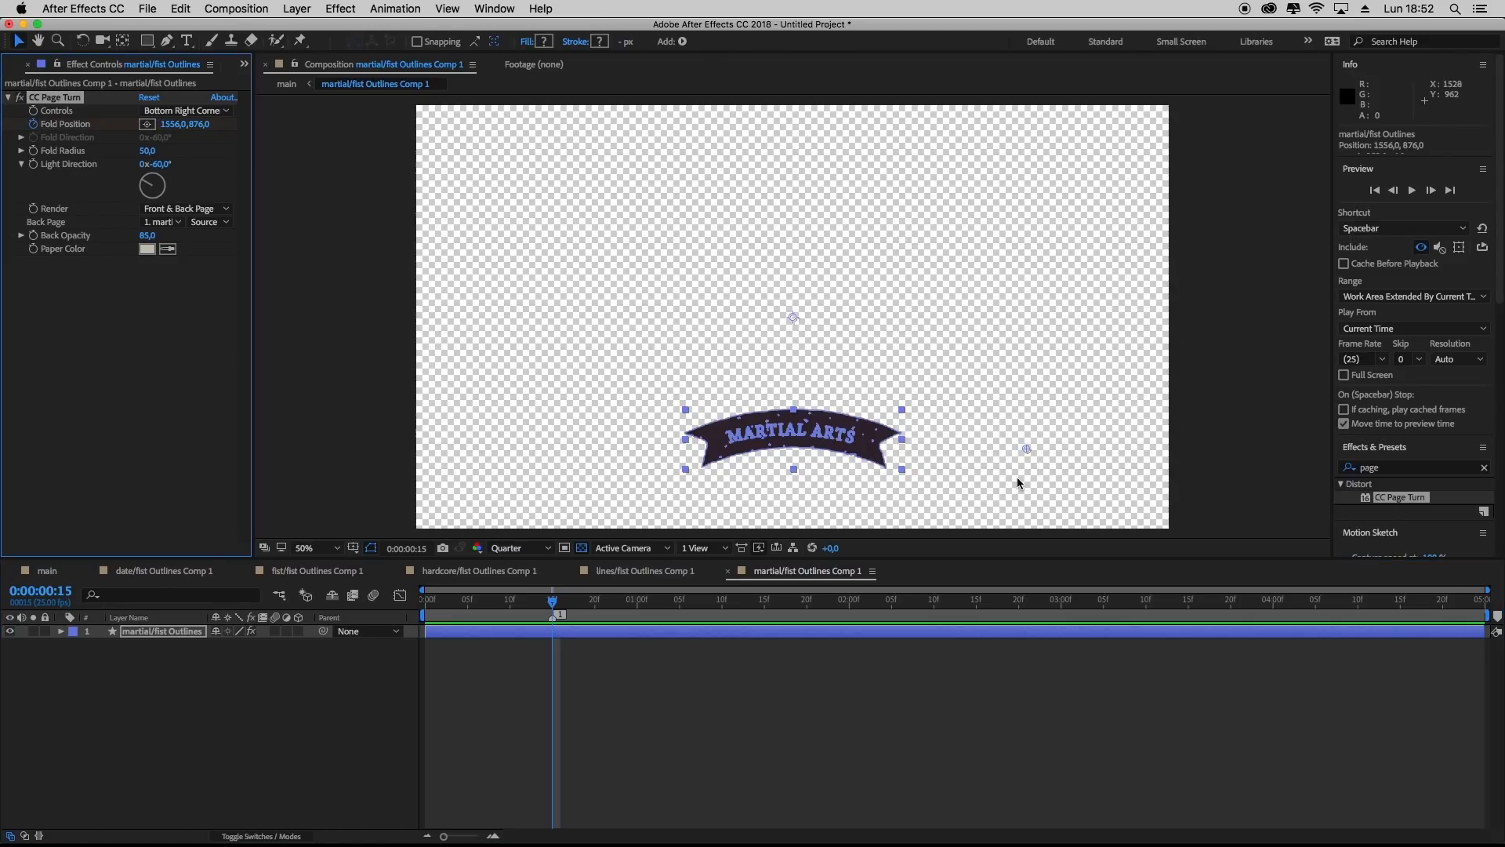
left_click_drag(554, 604, 406, 611)
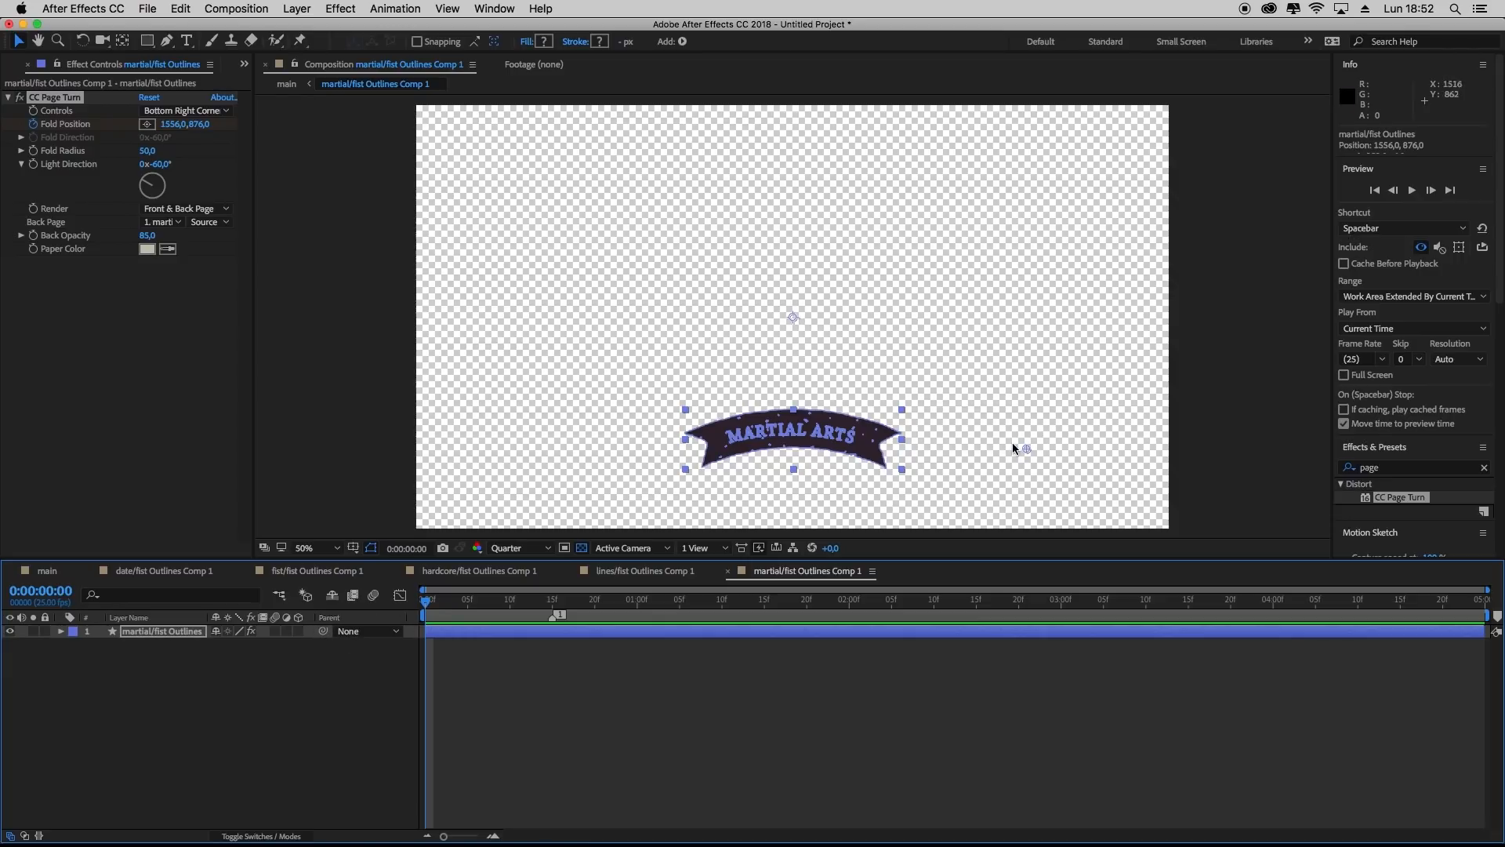
left_click_drag(1025, 448, 228, 478)
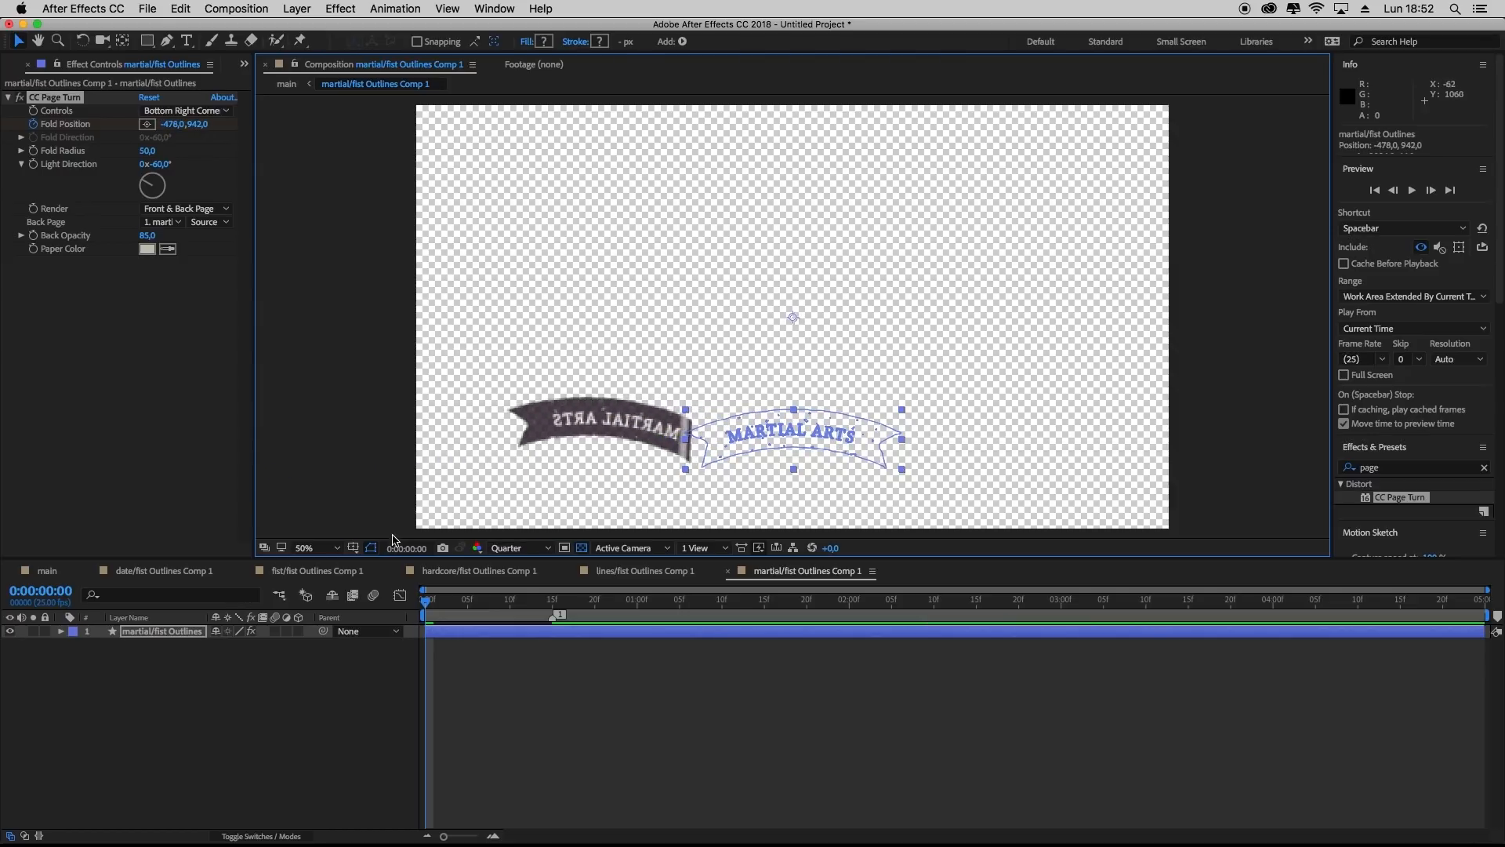
left_click_drag(424, 611, 395, 632)
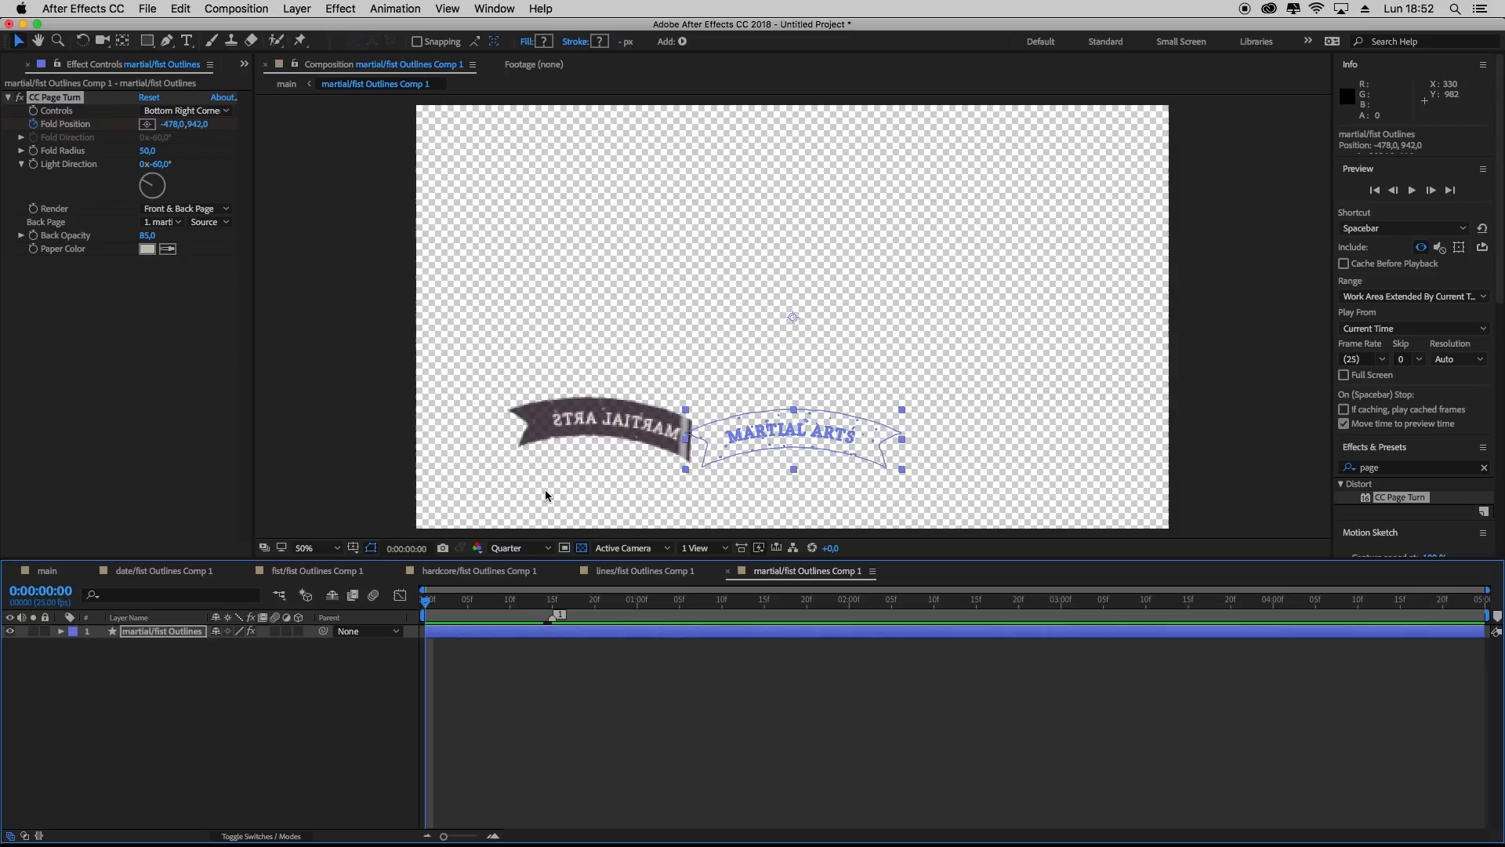
Keyframe the martial/fist Outlines layer's Opacity at 0% on 0:00:00:00 and 100% on 0:00:00:01
left_click(162, 634)
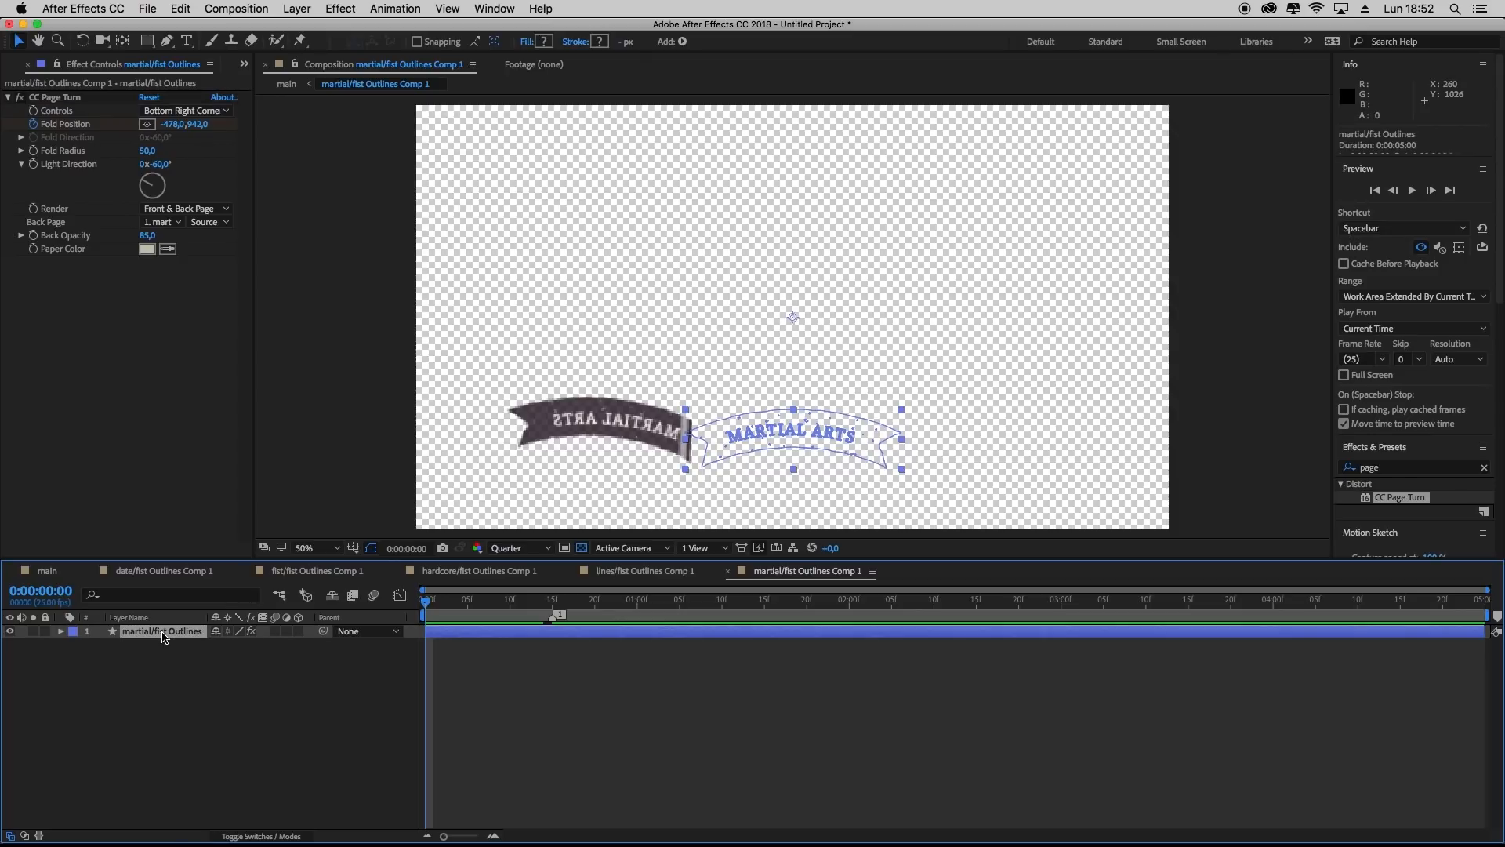
key("t")
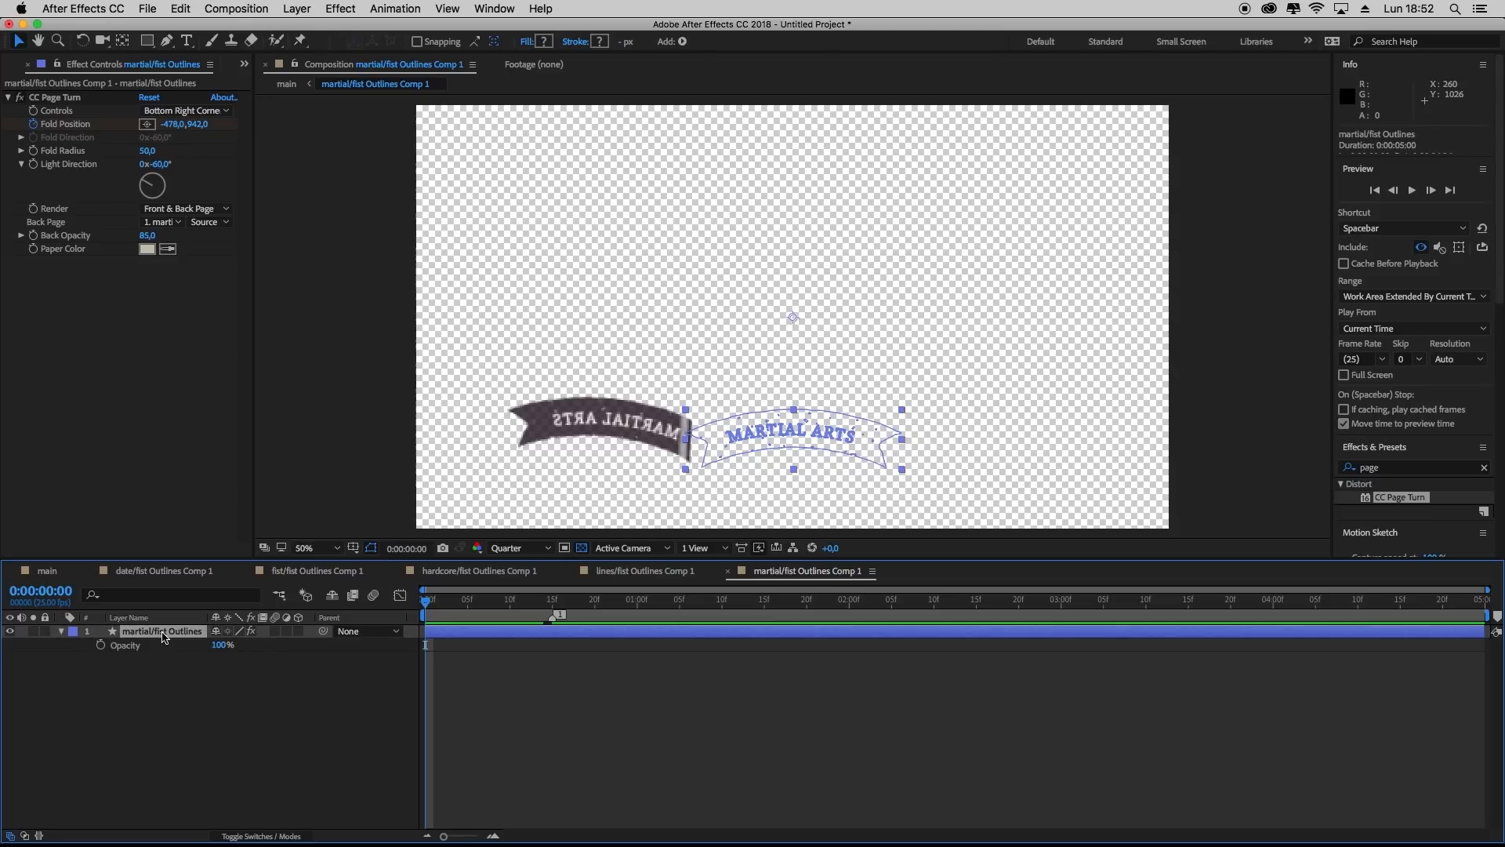
left_click(101, 645)
left_click(224, 646)
type("0")
key("Return")
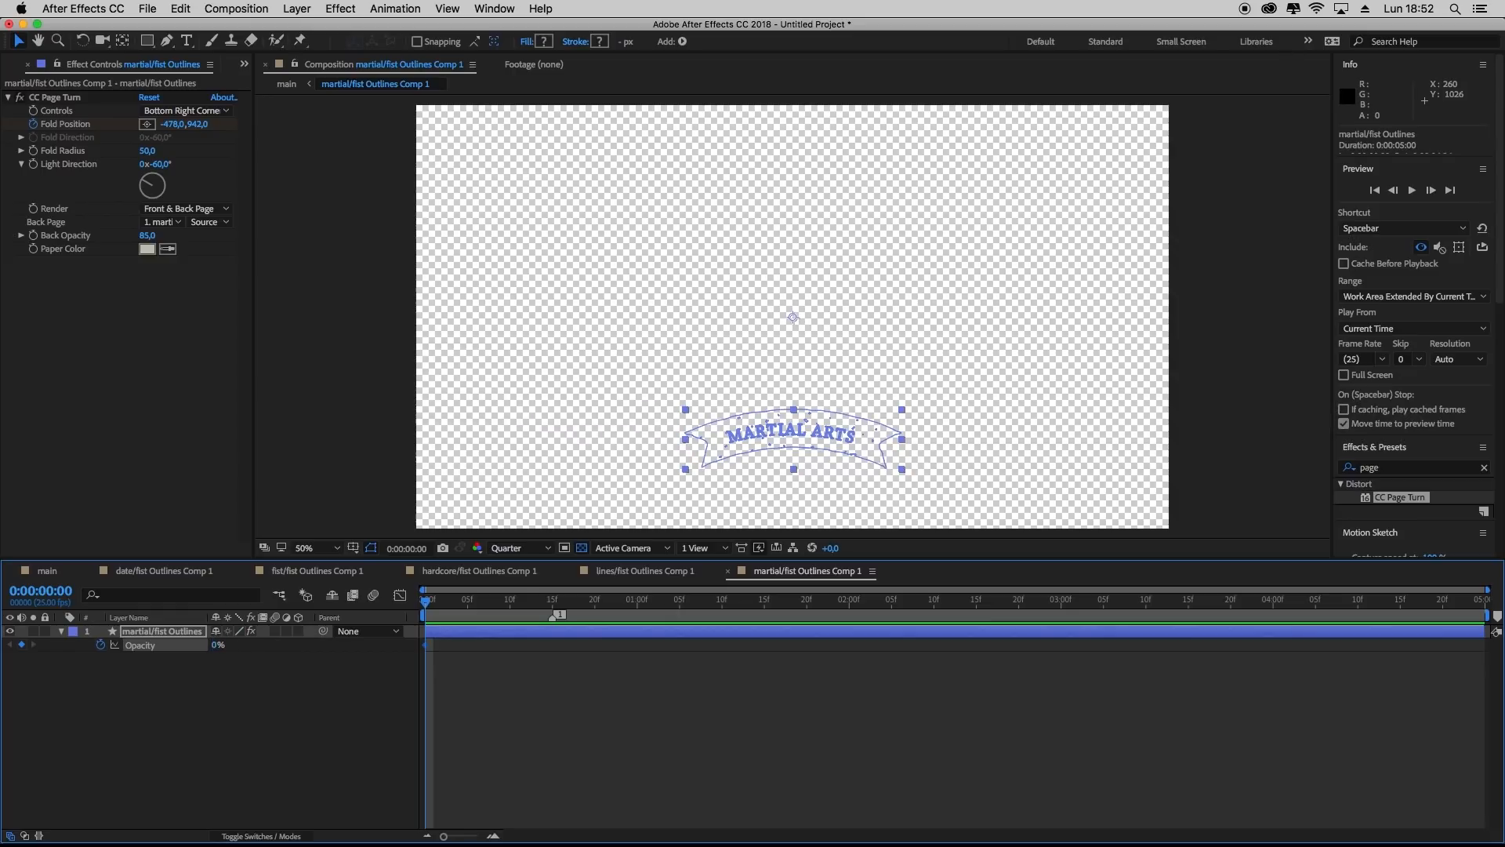
left_click_drag(428, 606, 435, 606)
left_click(217, 648)
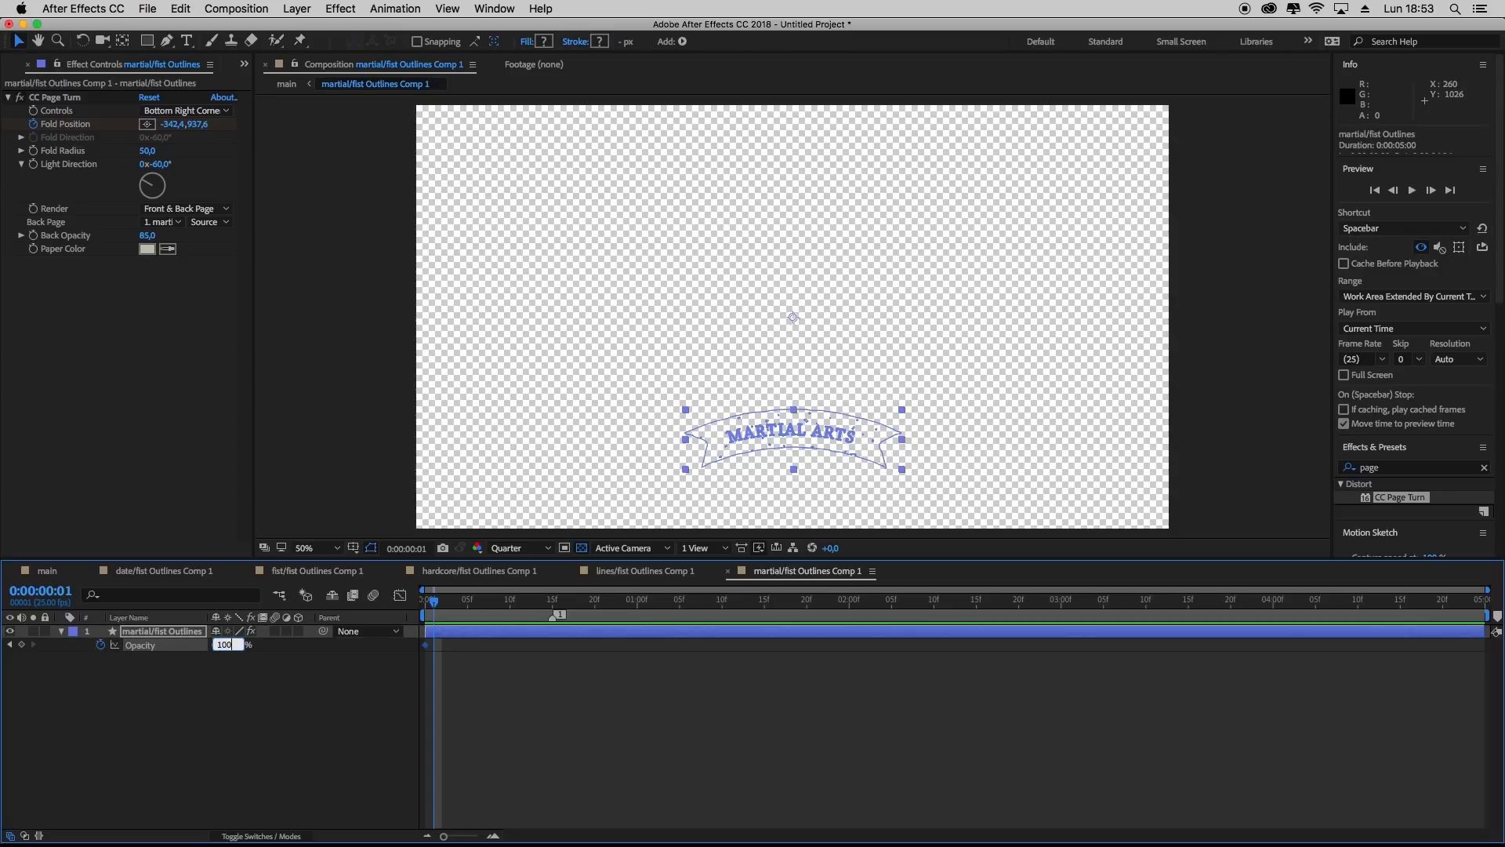
key("Return")
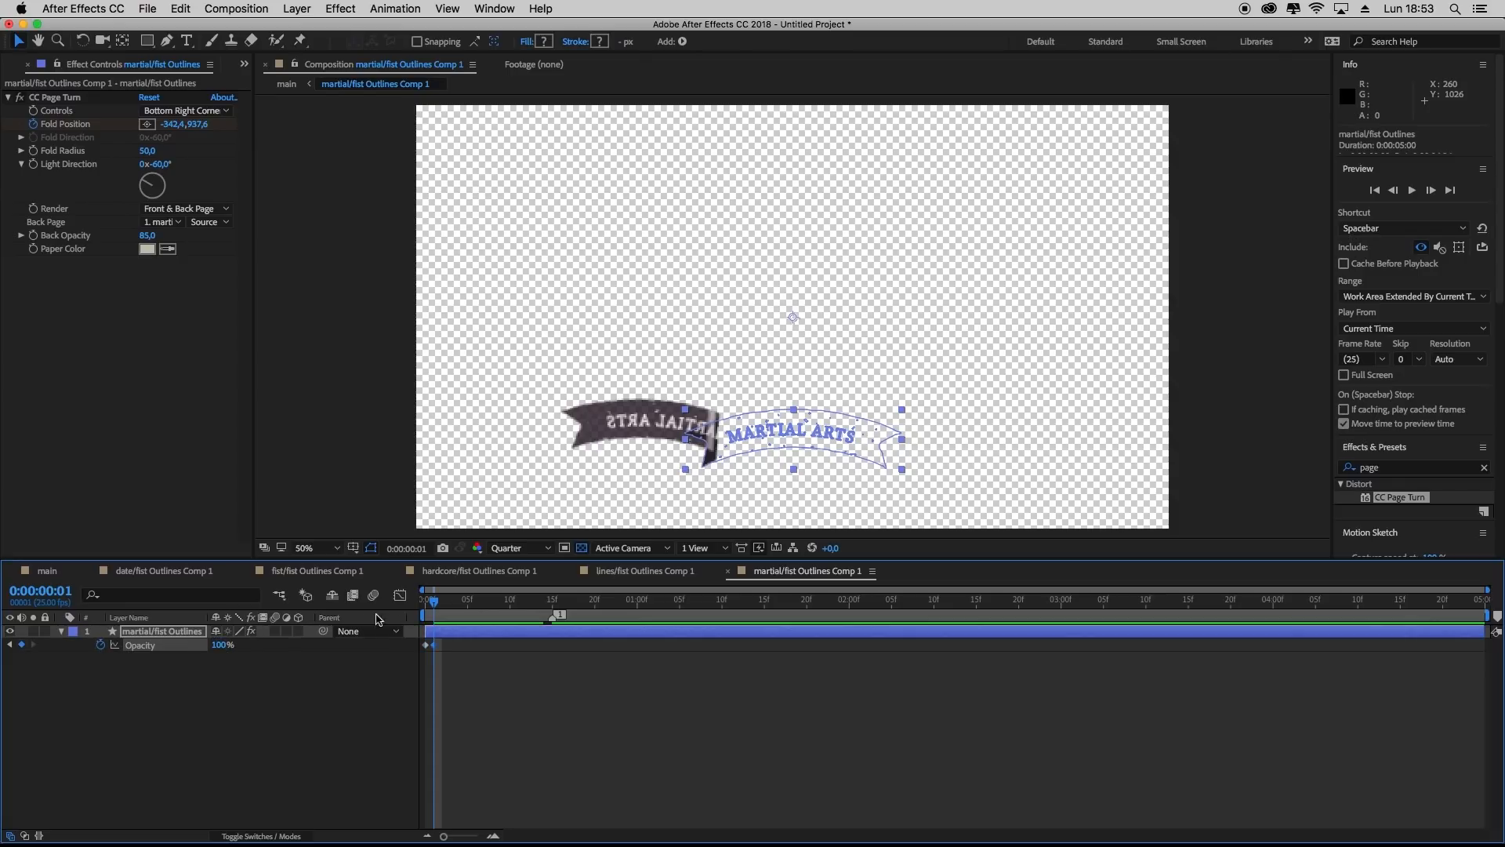
Shorten the main composition's work area to the first 33 frames, preview the combined logo animation, and return to the start
left_click(47, 571)
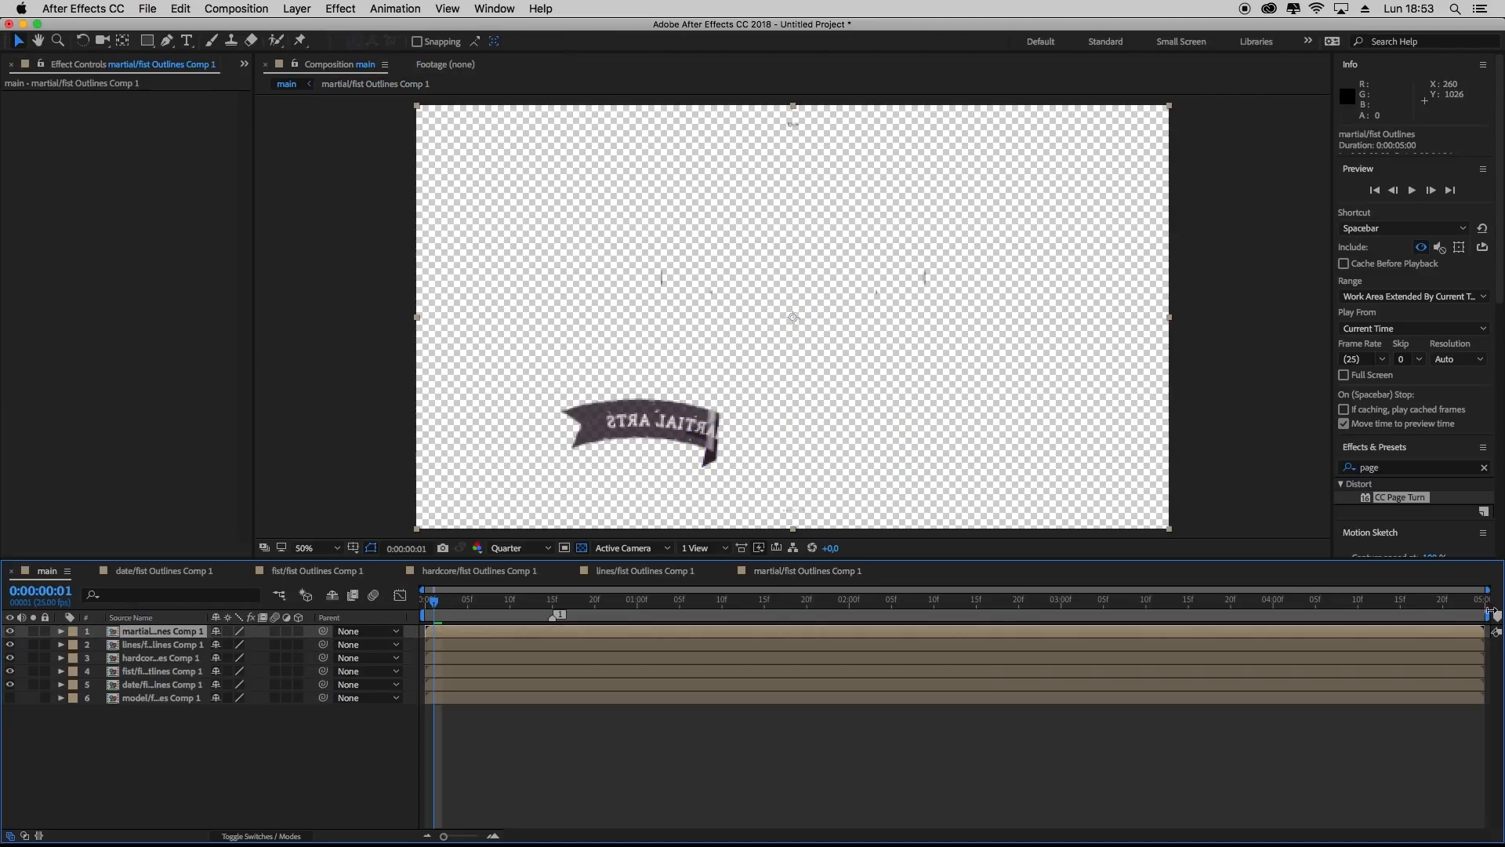
left_click_drag(1490, 613, 707, 615)
key("space")
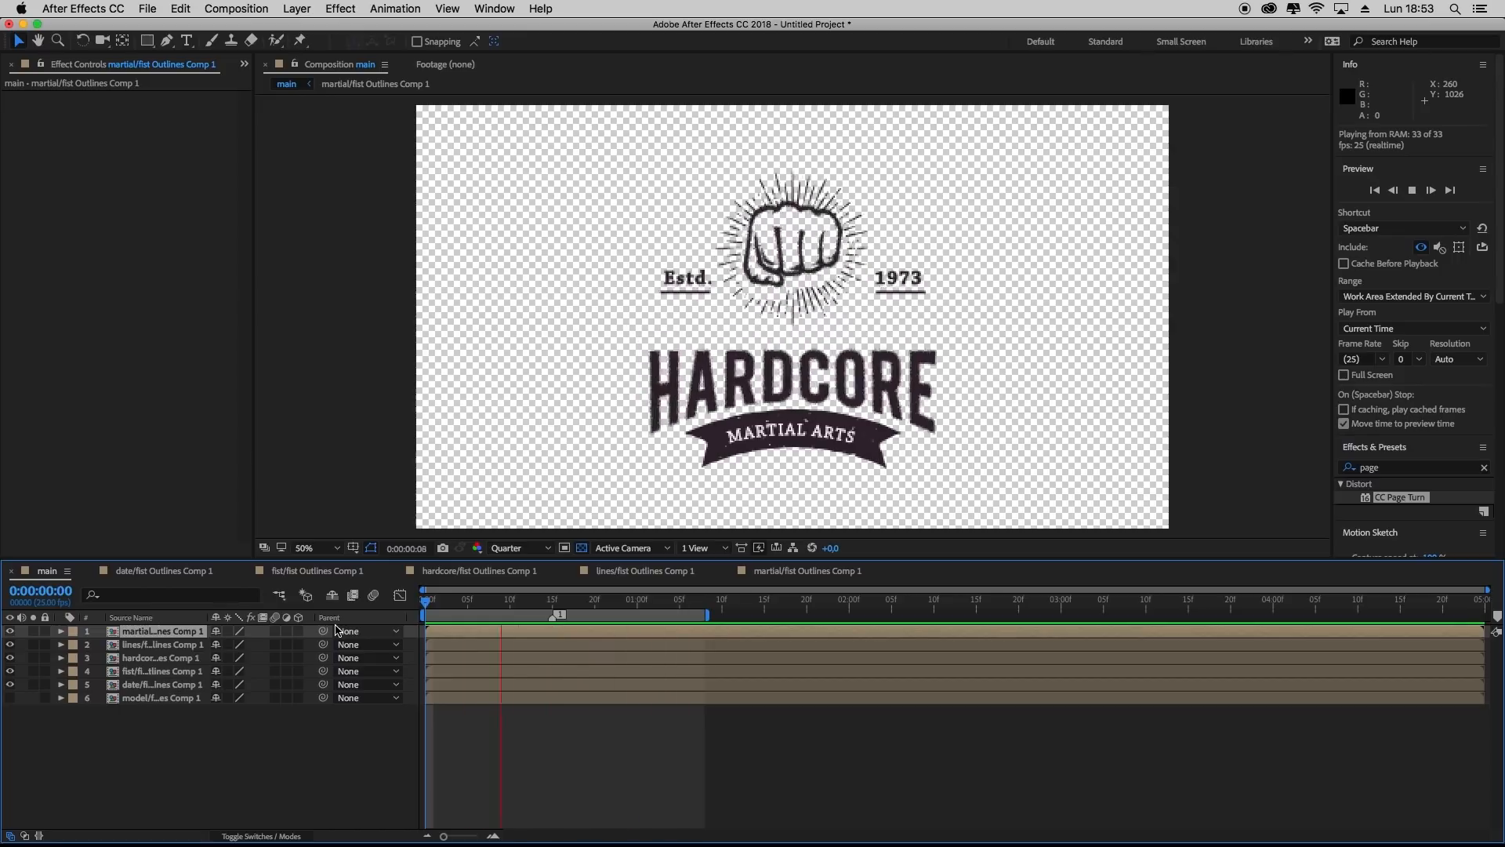
key("space")
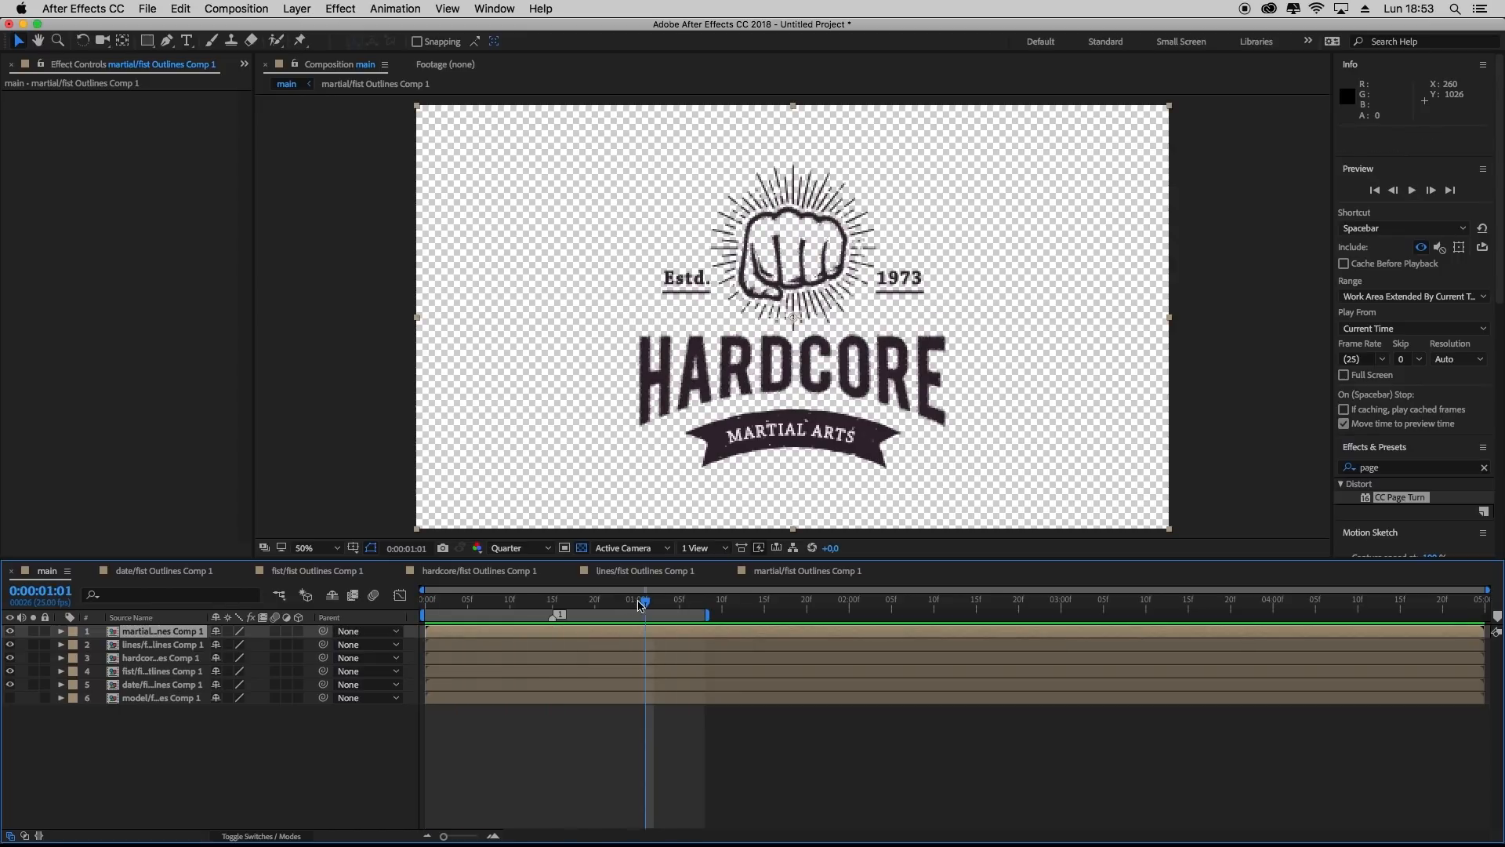
left_click_drag(640, 605, 398, 610)
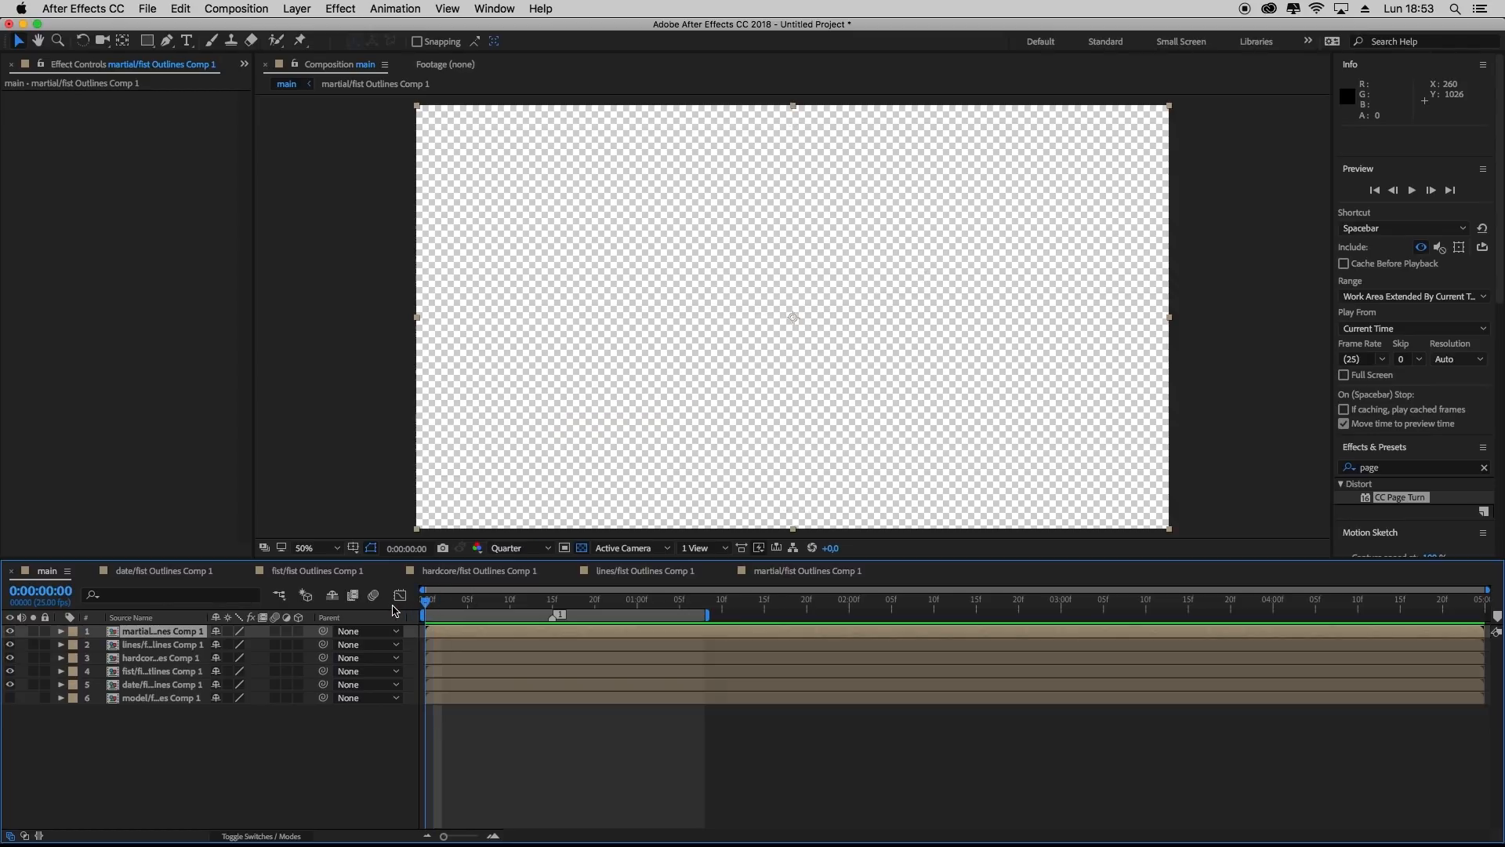
Reorder the main composition's layers from top to bottom as fist, hardcore, lines, date and martial, above model
left_click(154, 672)
left_click_drag(154, 672, 152, 627)
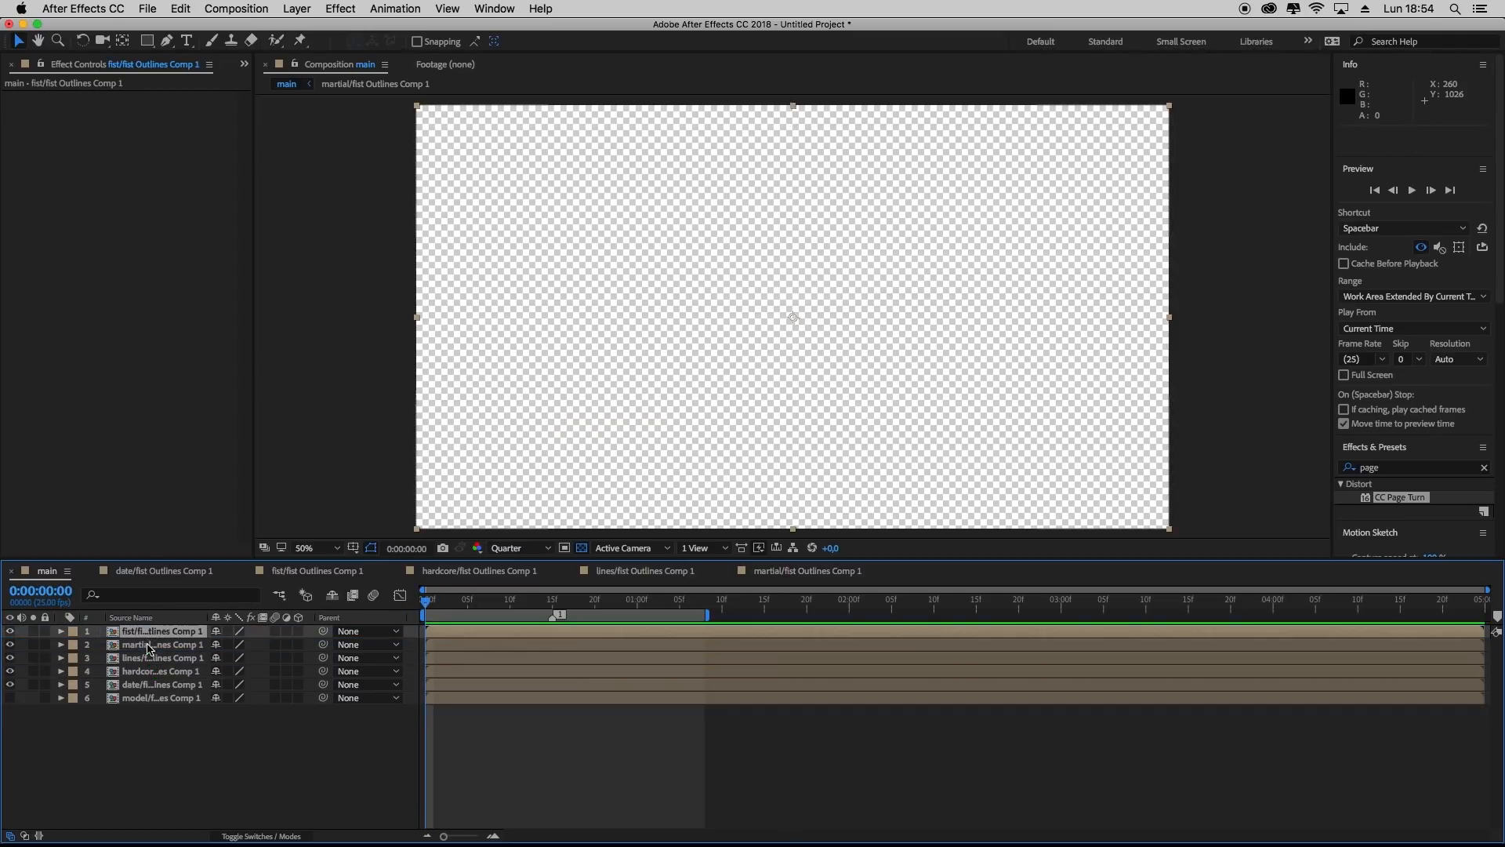
left_click_drag(140, 679, 139, 646)
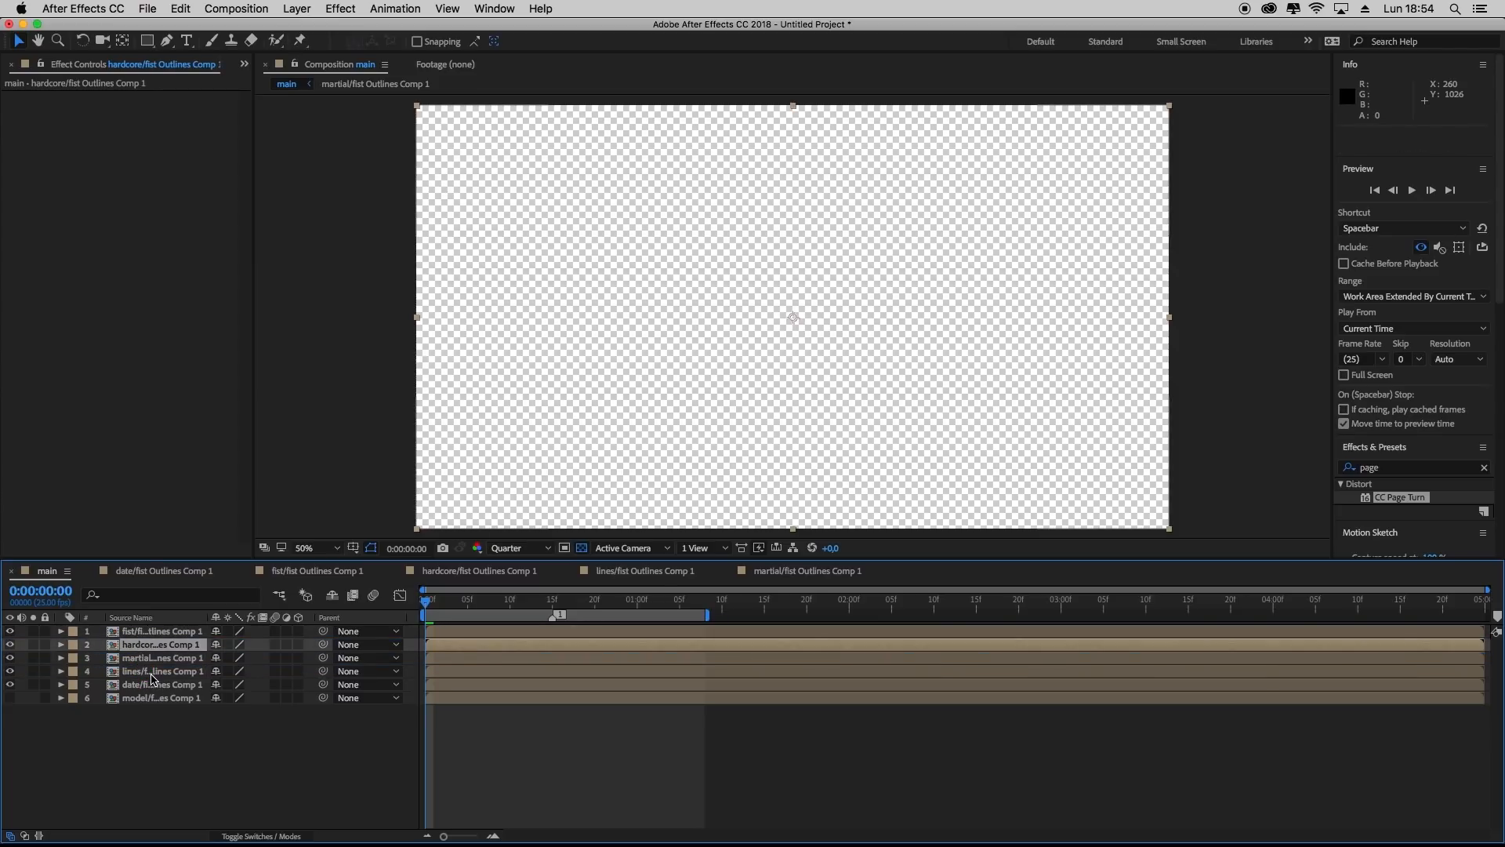
mouse_move(153, 676)
left_mouse_down()
mouse_move(154, 657)
mouse_move(155, 671)
left_mouse_up()
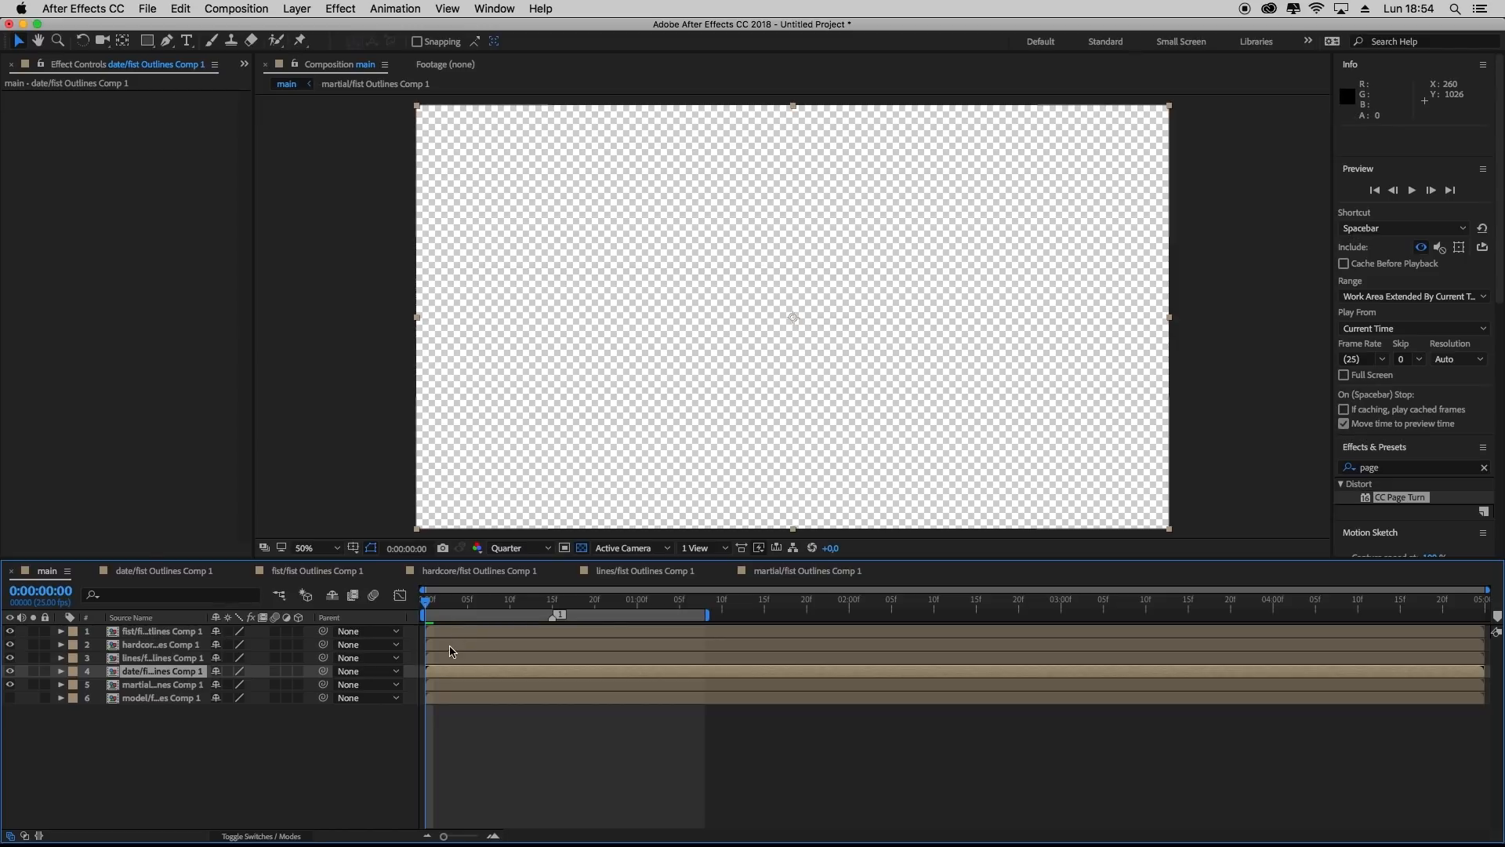
Shift the lines/fist layer 6 frames later in the main composition and return to 0:00:00:00
left_click(165, 661)
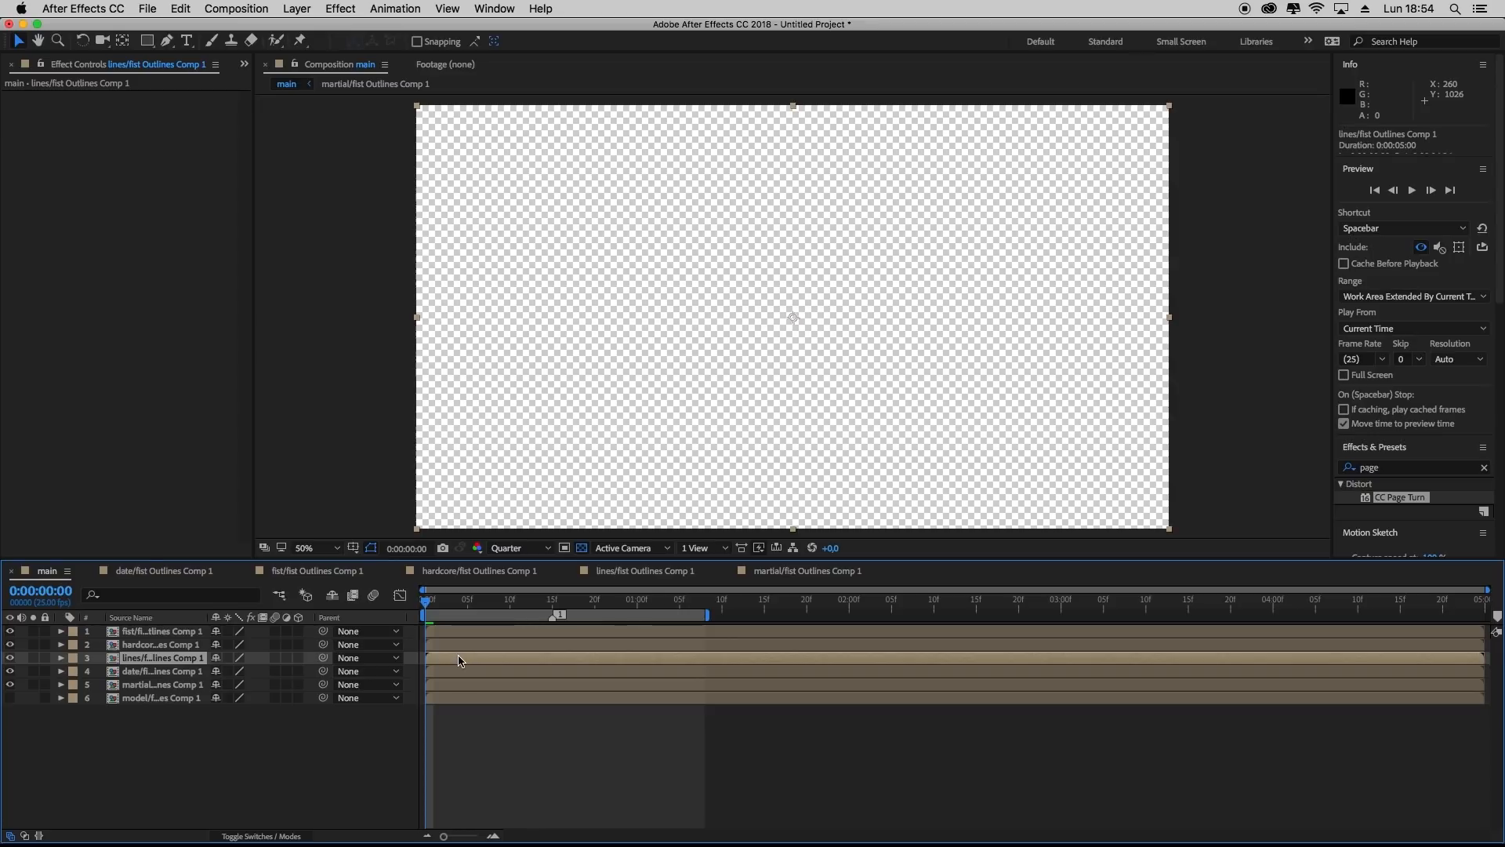
left_click_drag(463, 661, 496, 652)
left_click_drag(429, 604, 408, 640)
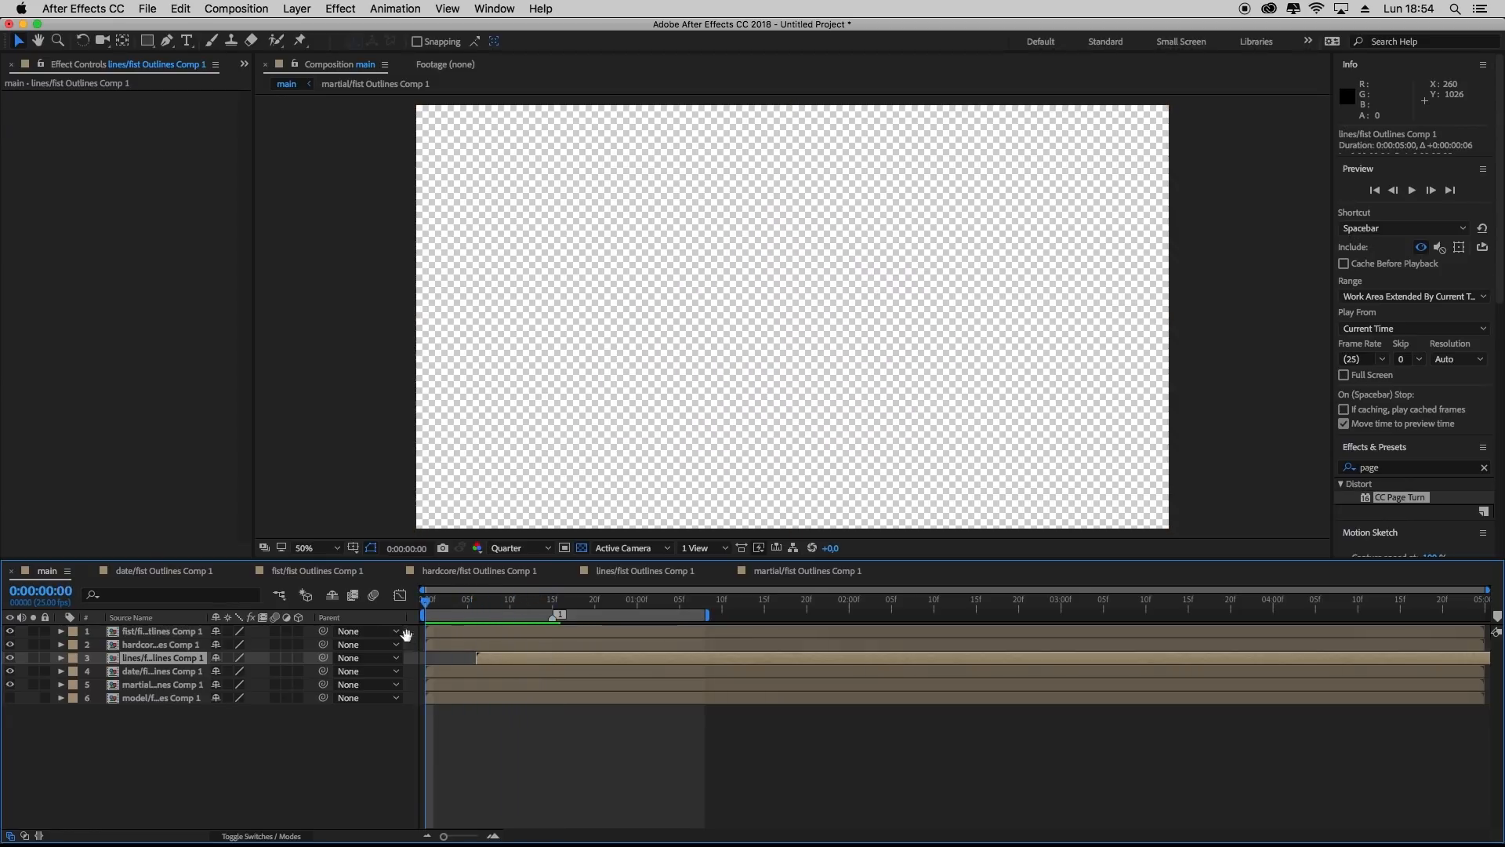
Shift the date/fist layer to start at 0:00:00:15 in the main composition and preview the animation from the beginning
key("space")
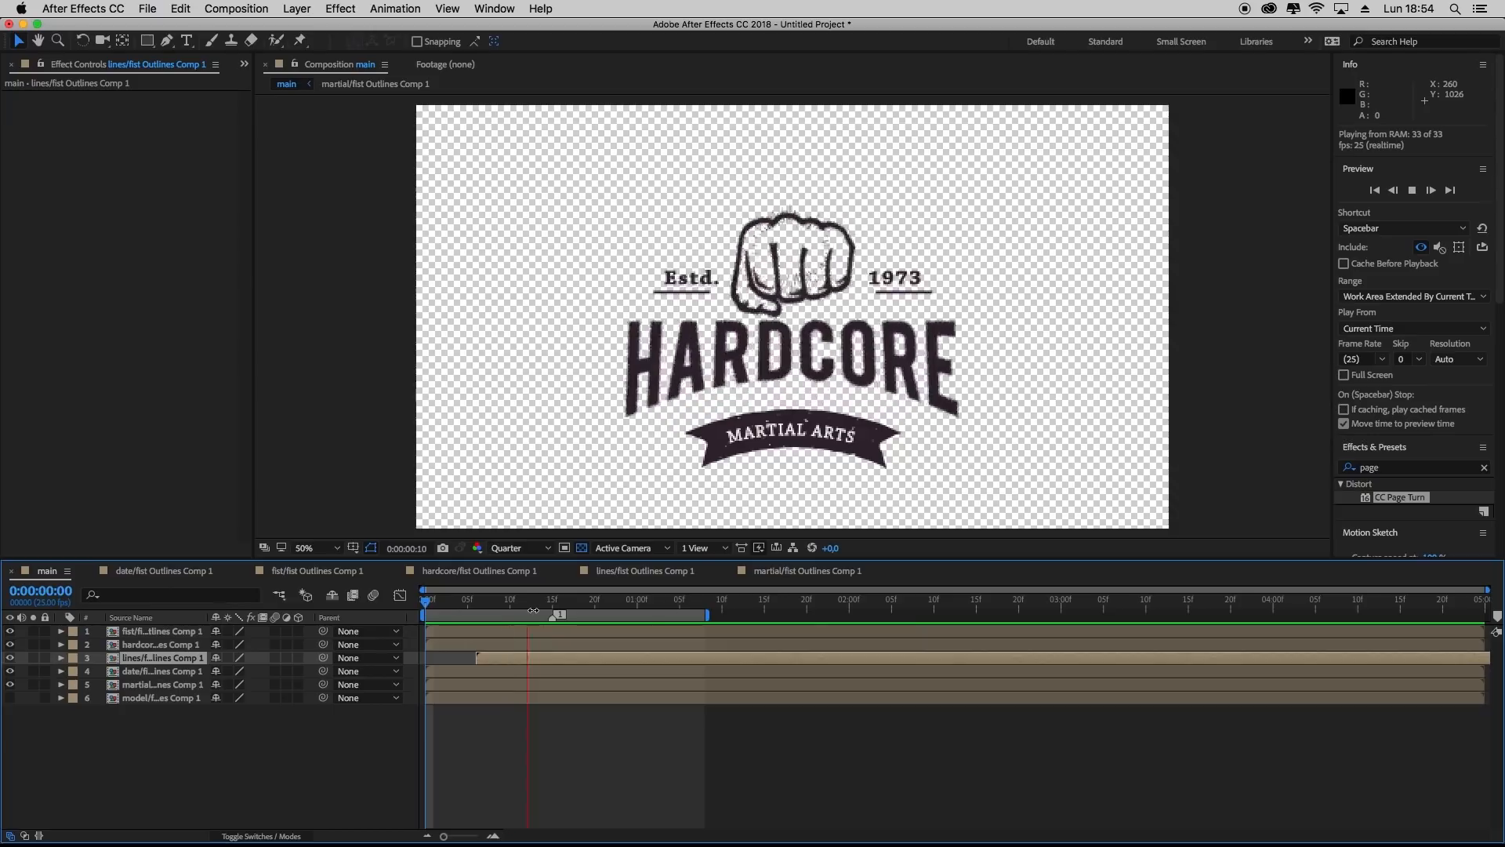
key("space")
left_click_drag(473, 604, 553, 625)
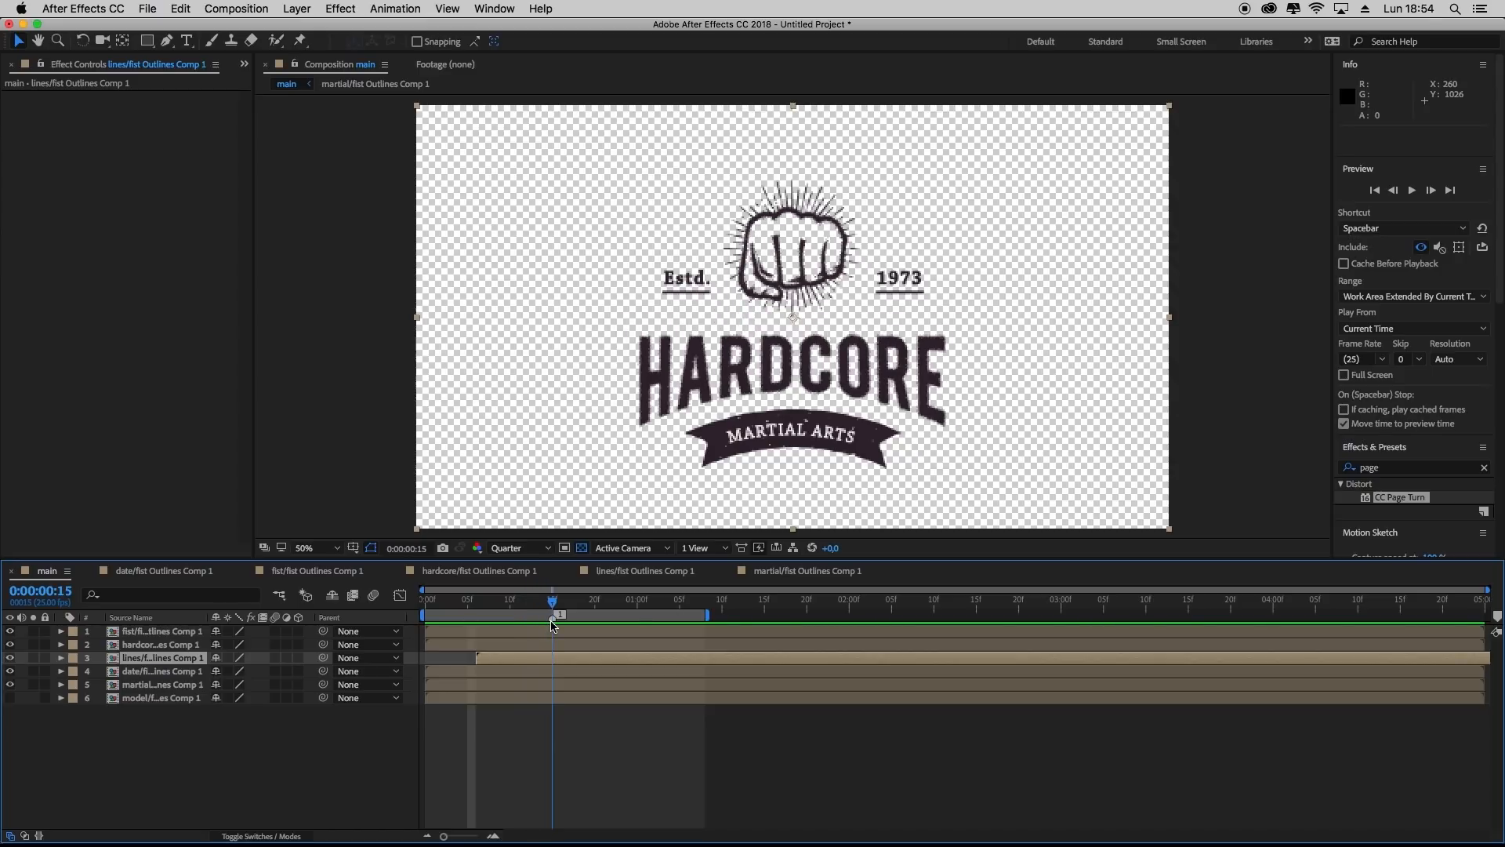
left_click_drag(463, 676, 591, 694)
left_click_drag(554, 609, 323, 610)
key("space")
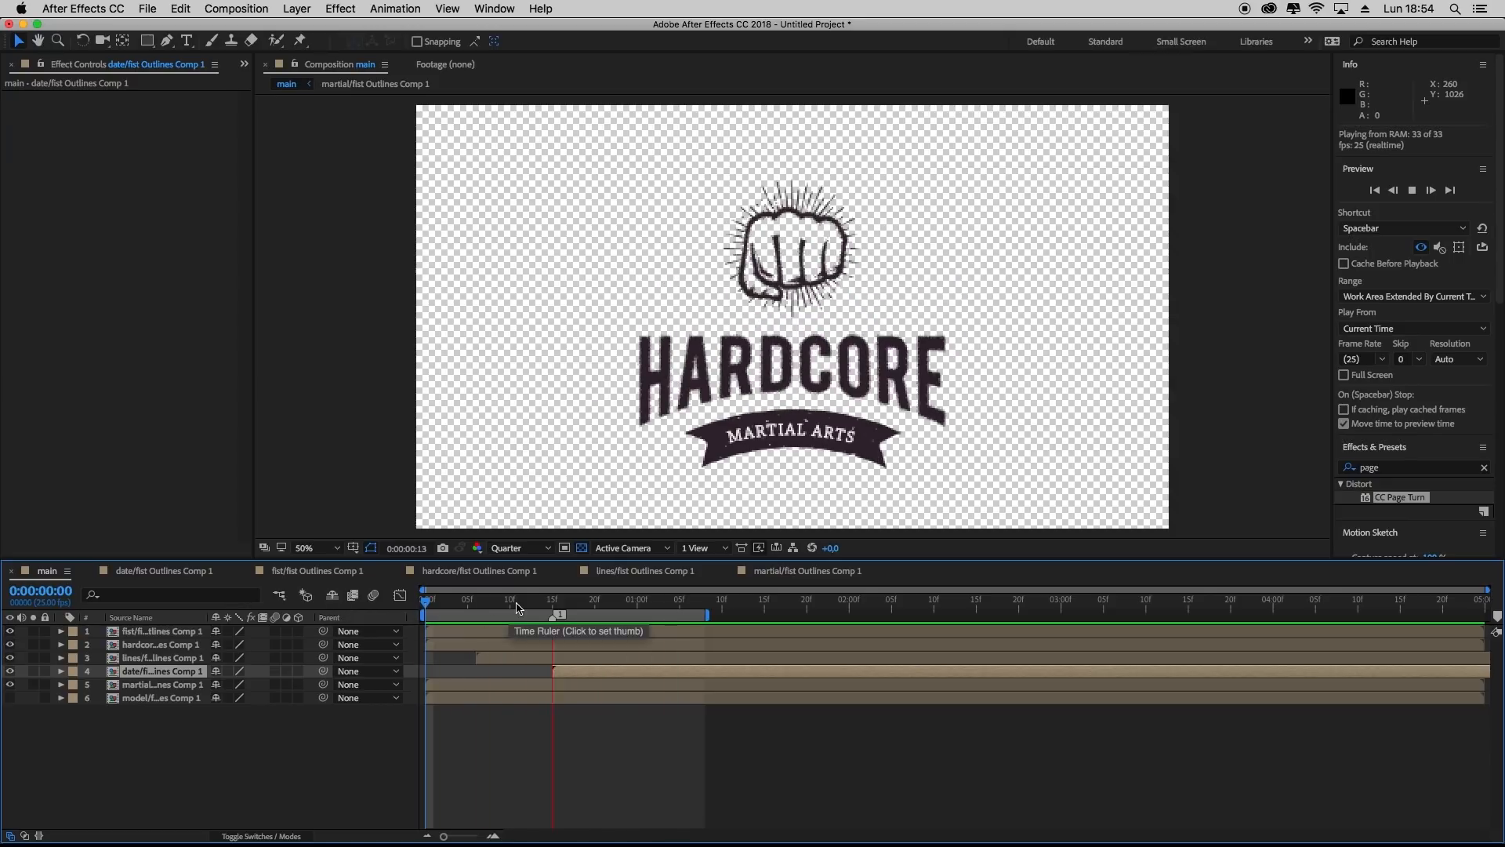
Shift the martial/fist layer to start at 0:00:01:00 in the main composition
left_click(611, 602)
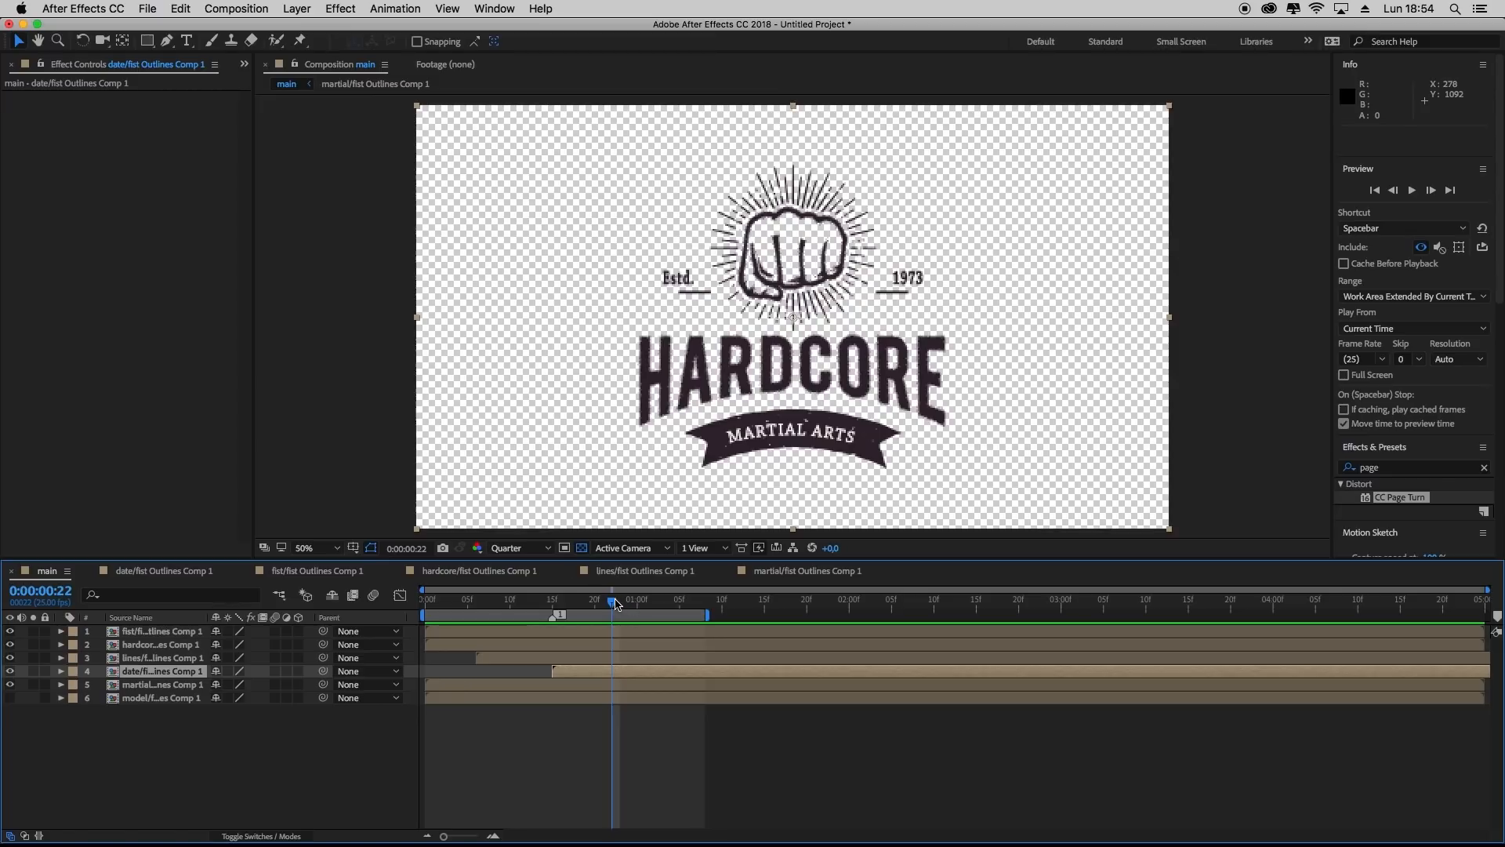
left_click_drag(612, 604, 637, 609)
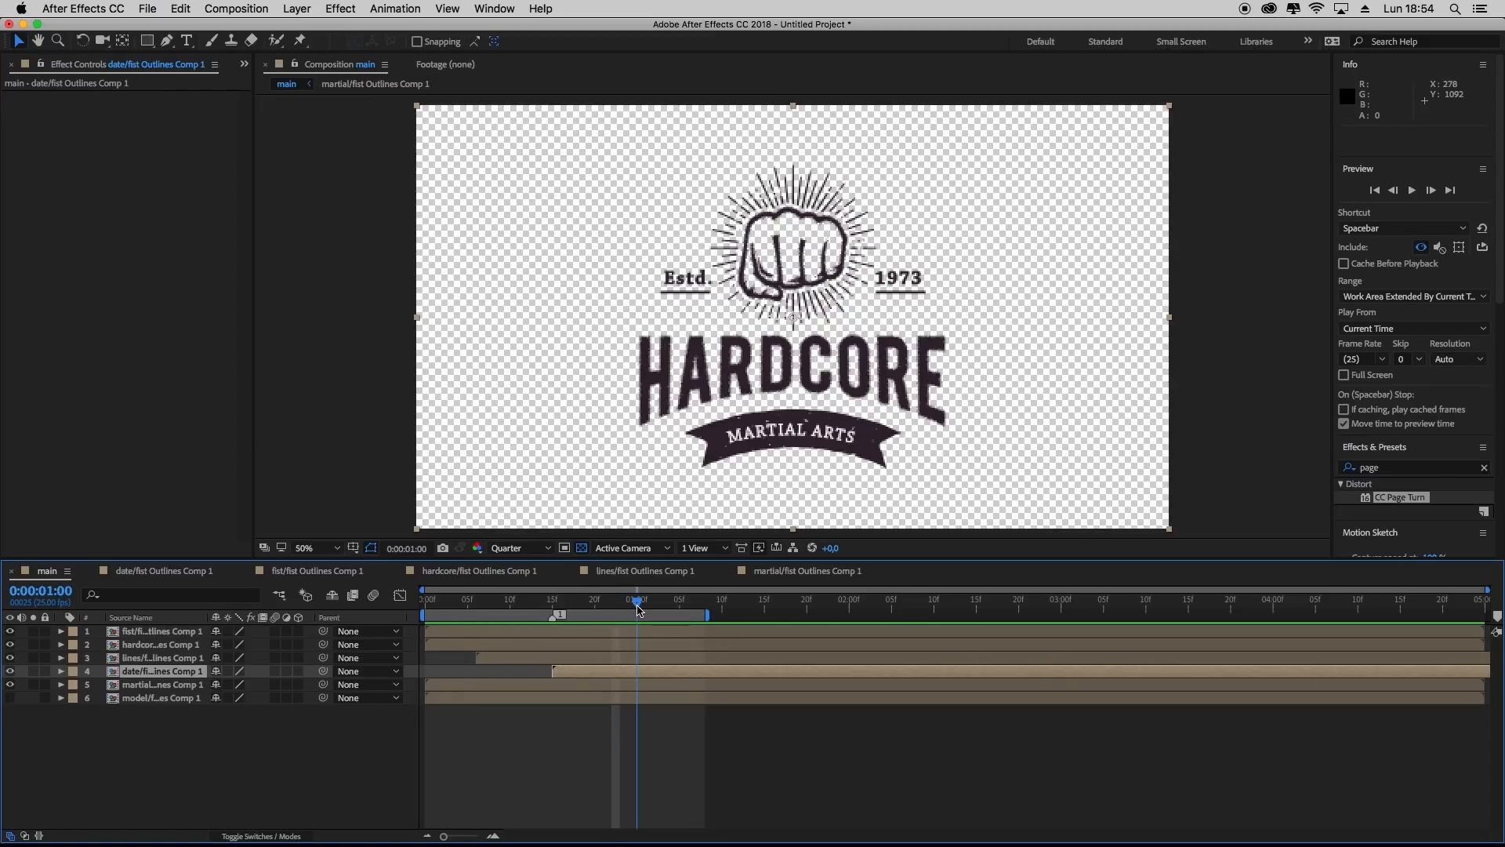
left_click_drag(475, 686, 685, 686)
Extend the main composition's work area to the first 43 frames and preview the staggered logo animation from the start
left_click_drag(707, 614, 792, 615)
left_click_drag(640, 603, 570, 604)
key("space")
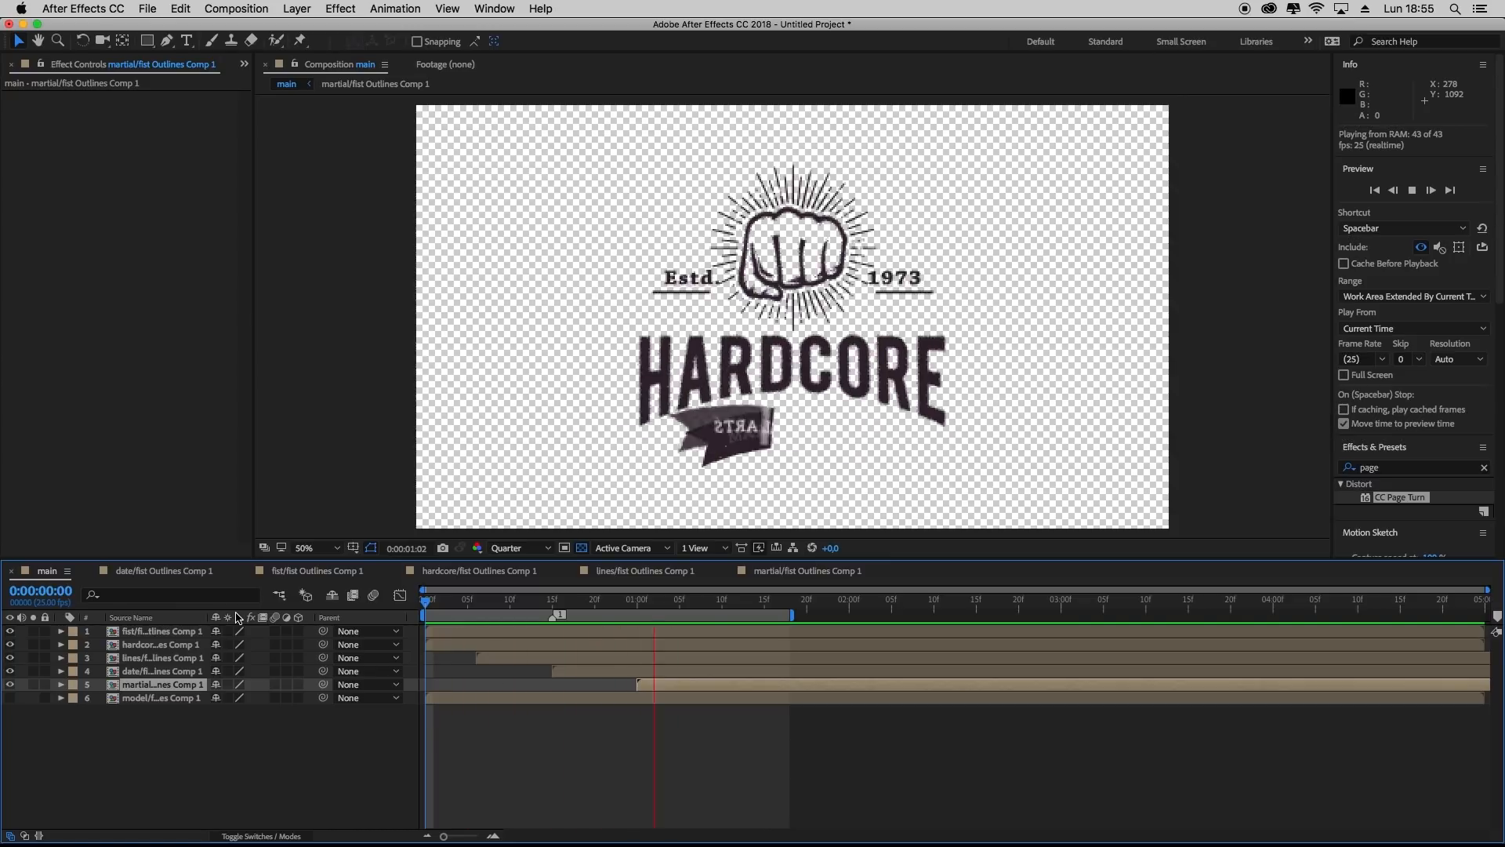
key("space")
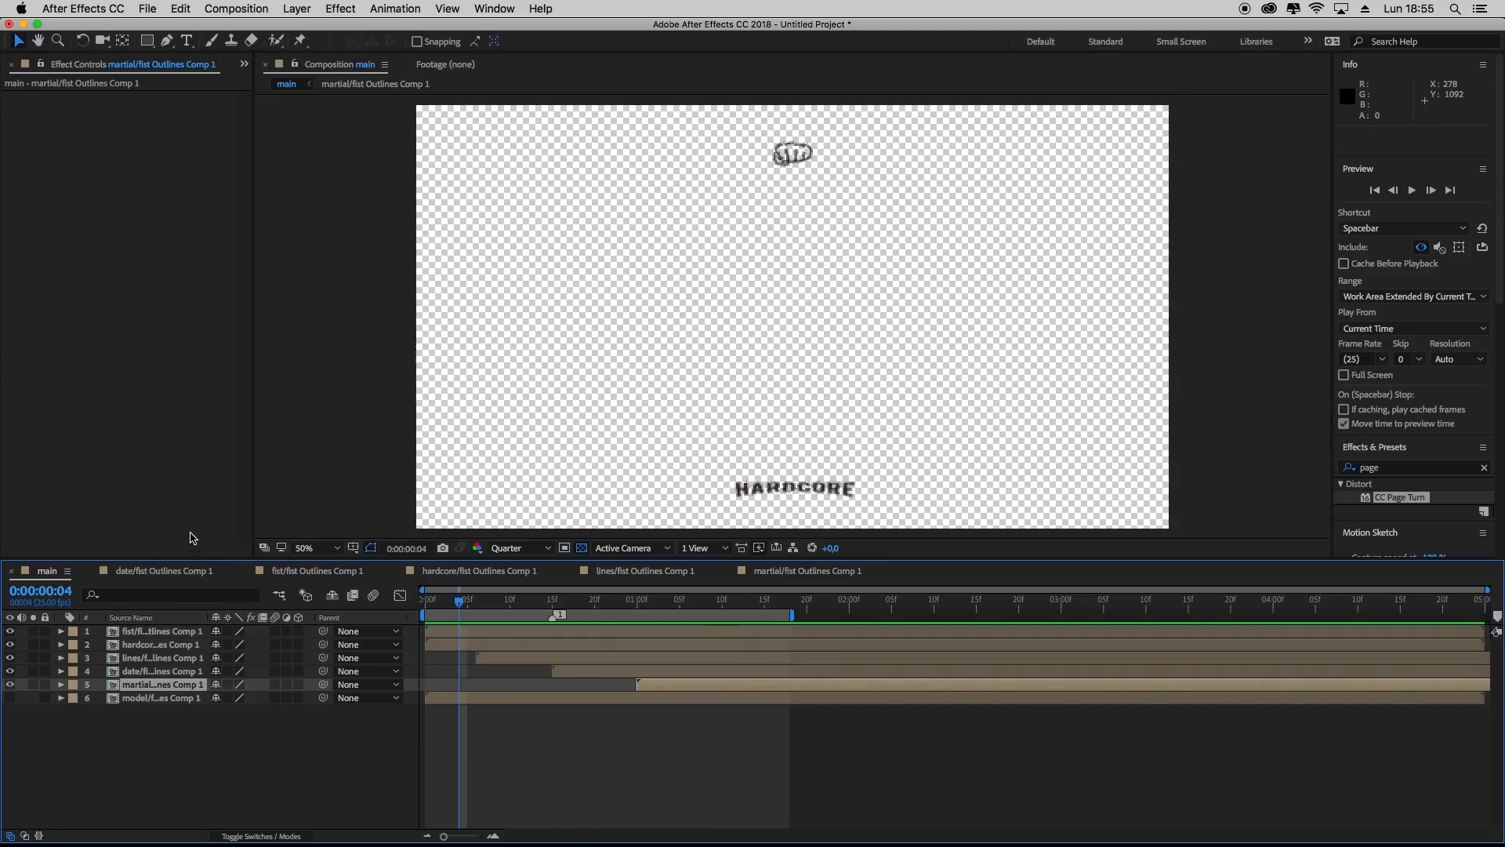
Add the main composition to the Render Queue
left_click(148, 8)
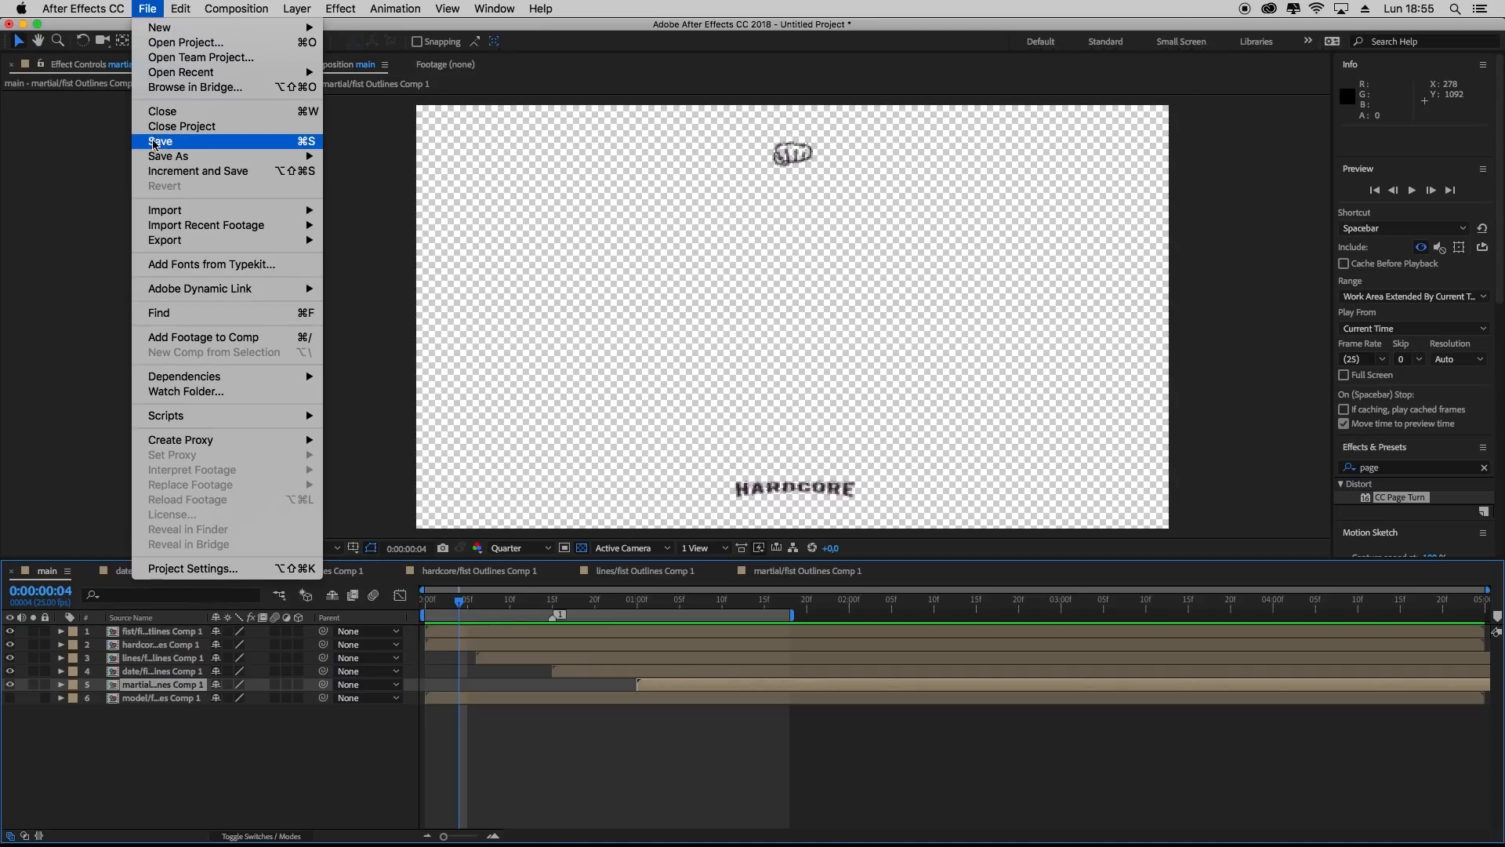
mouse_move(216, 9)
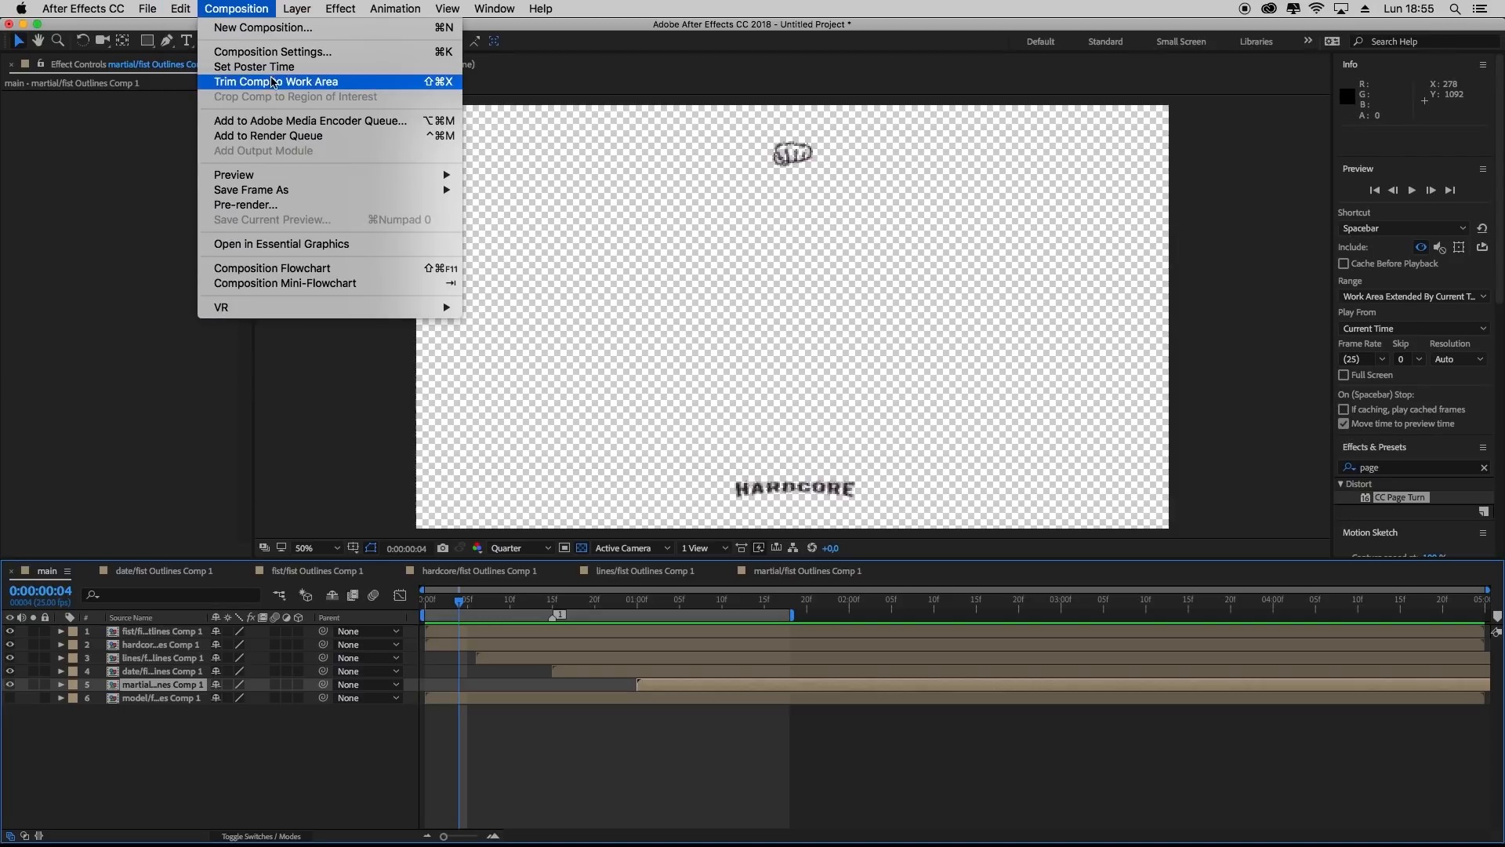
left_click(272, 138)
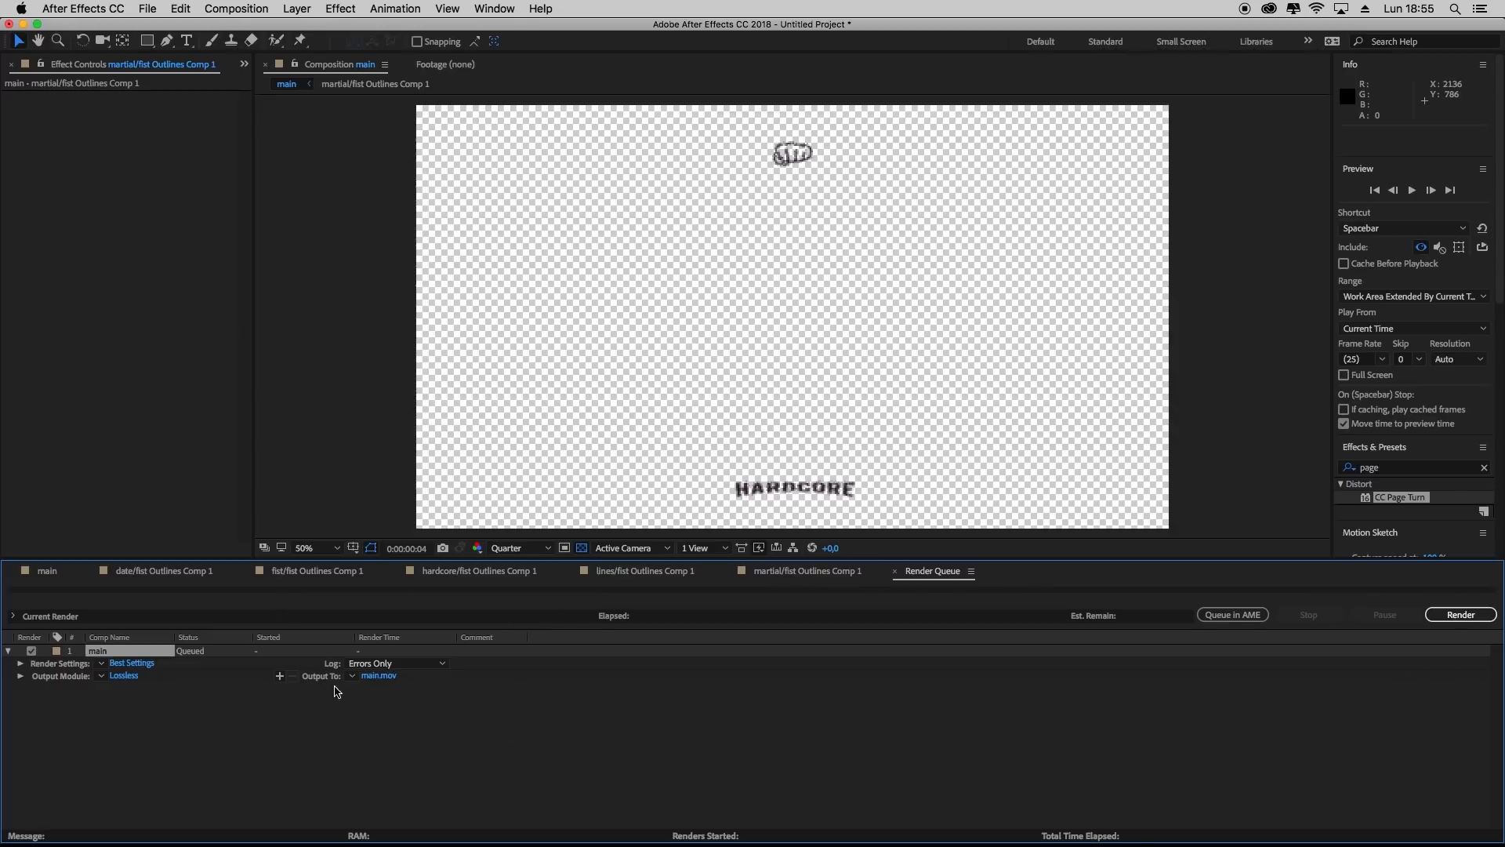
Inspect the queued render's output destination and its Output Module's Channels options, then cancel the settings
left_click(390, 676)
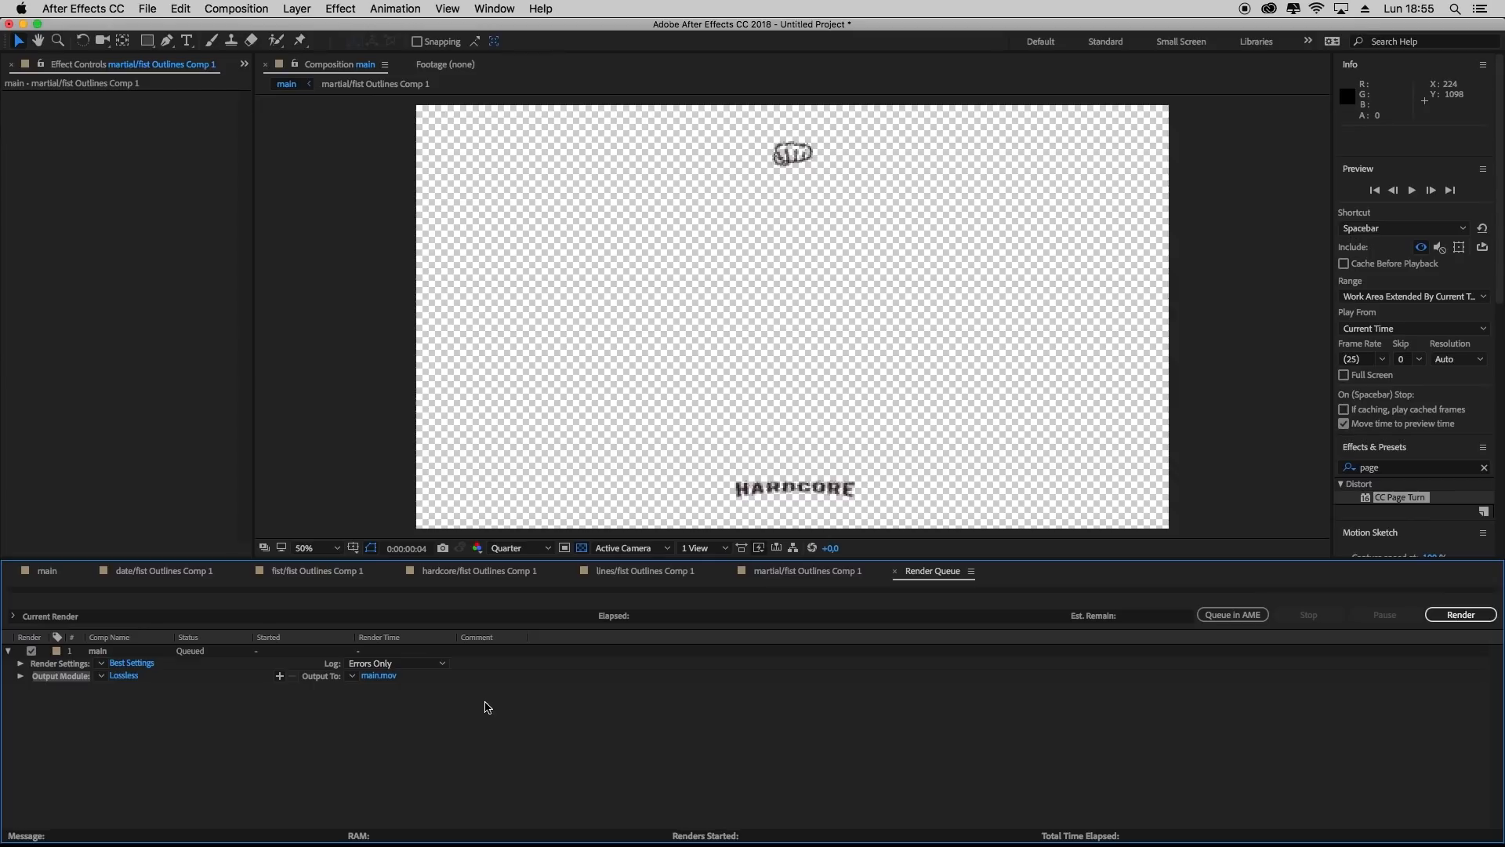
left_click(57, 680)
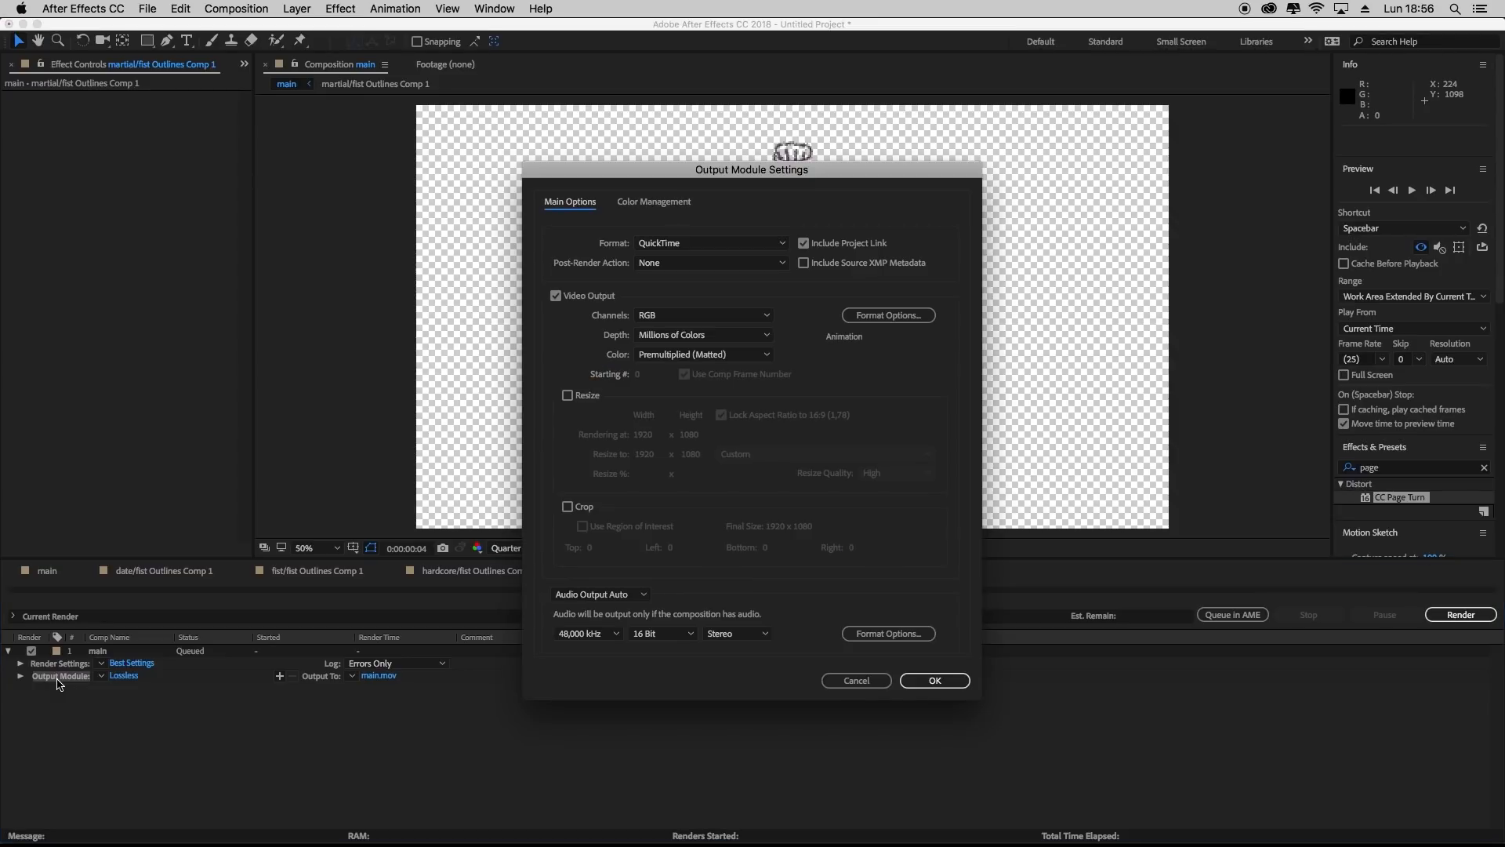
left_click(769, 316)
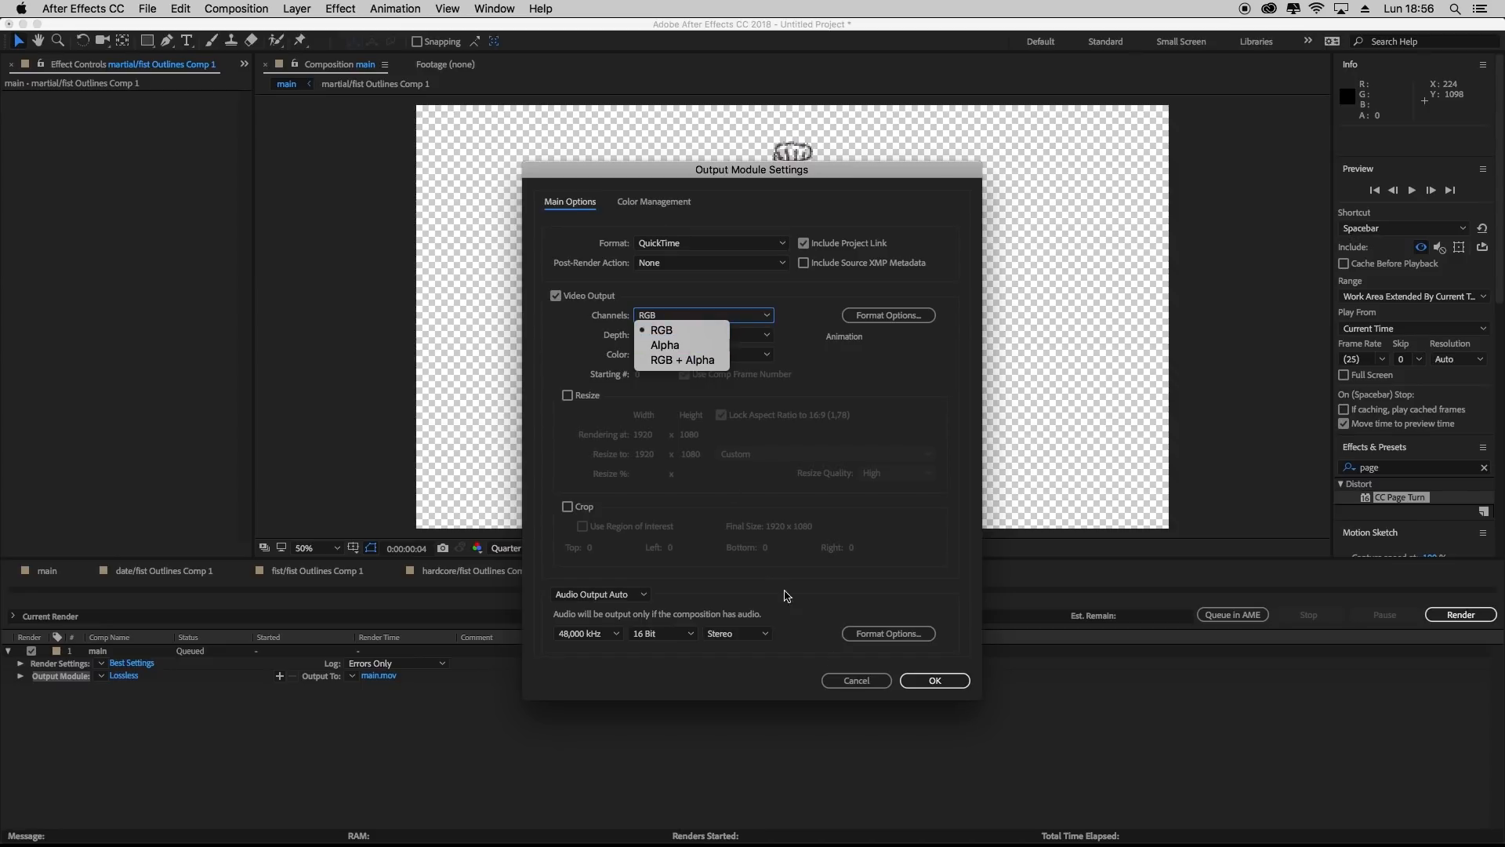
left_click(857, 688)
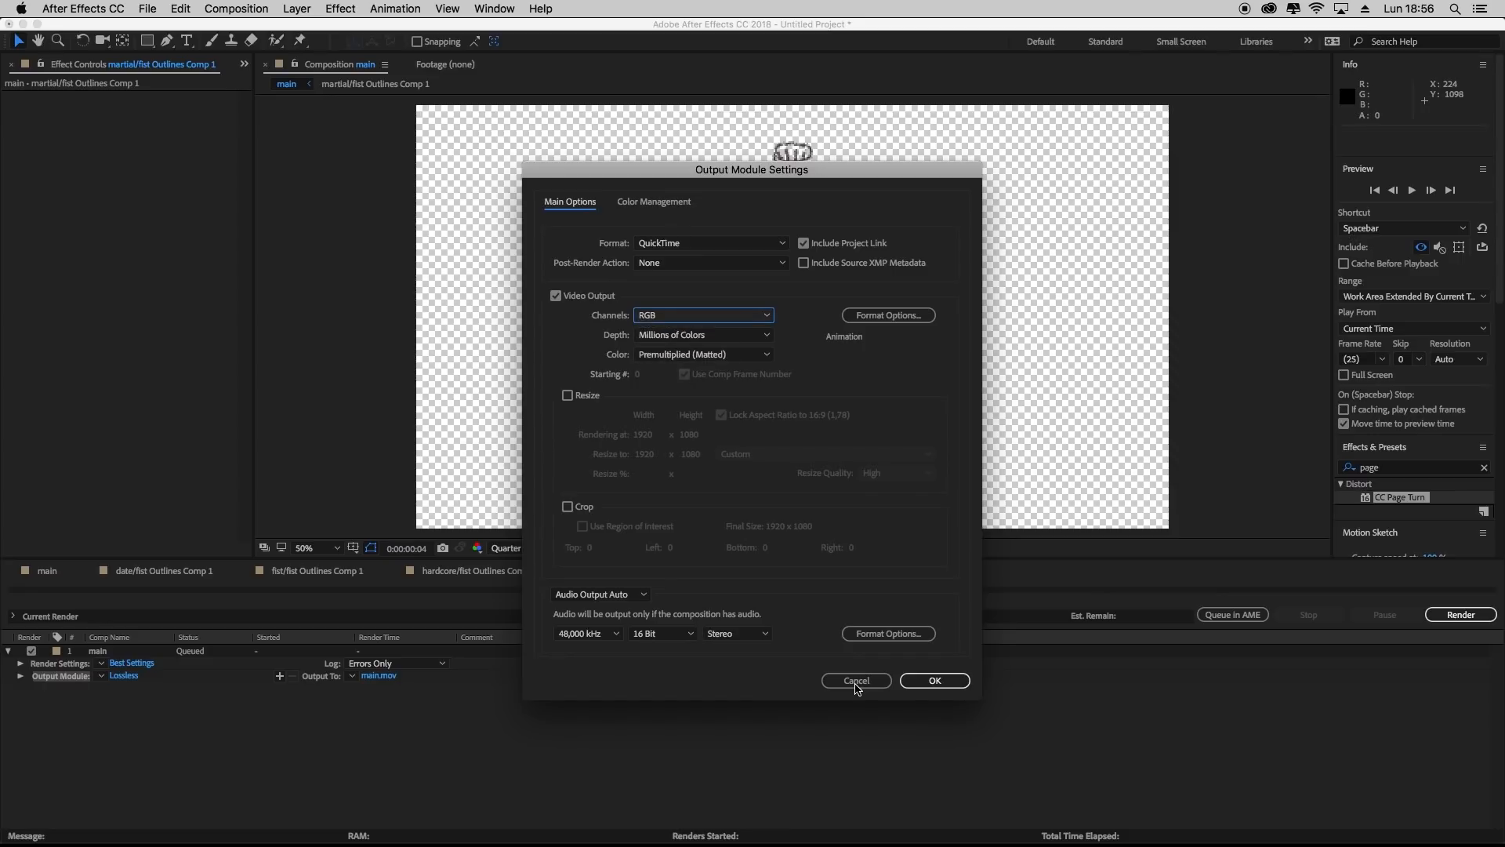
left_click(857, 680)
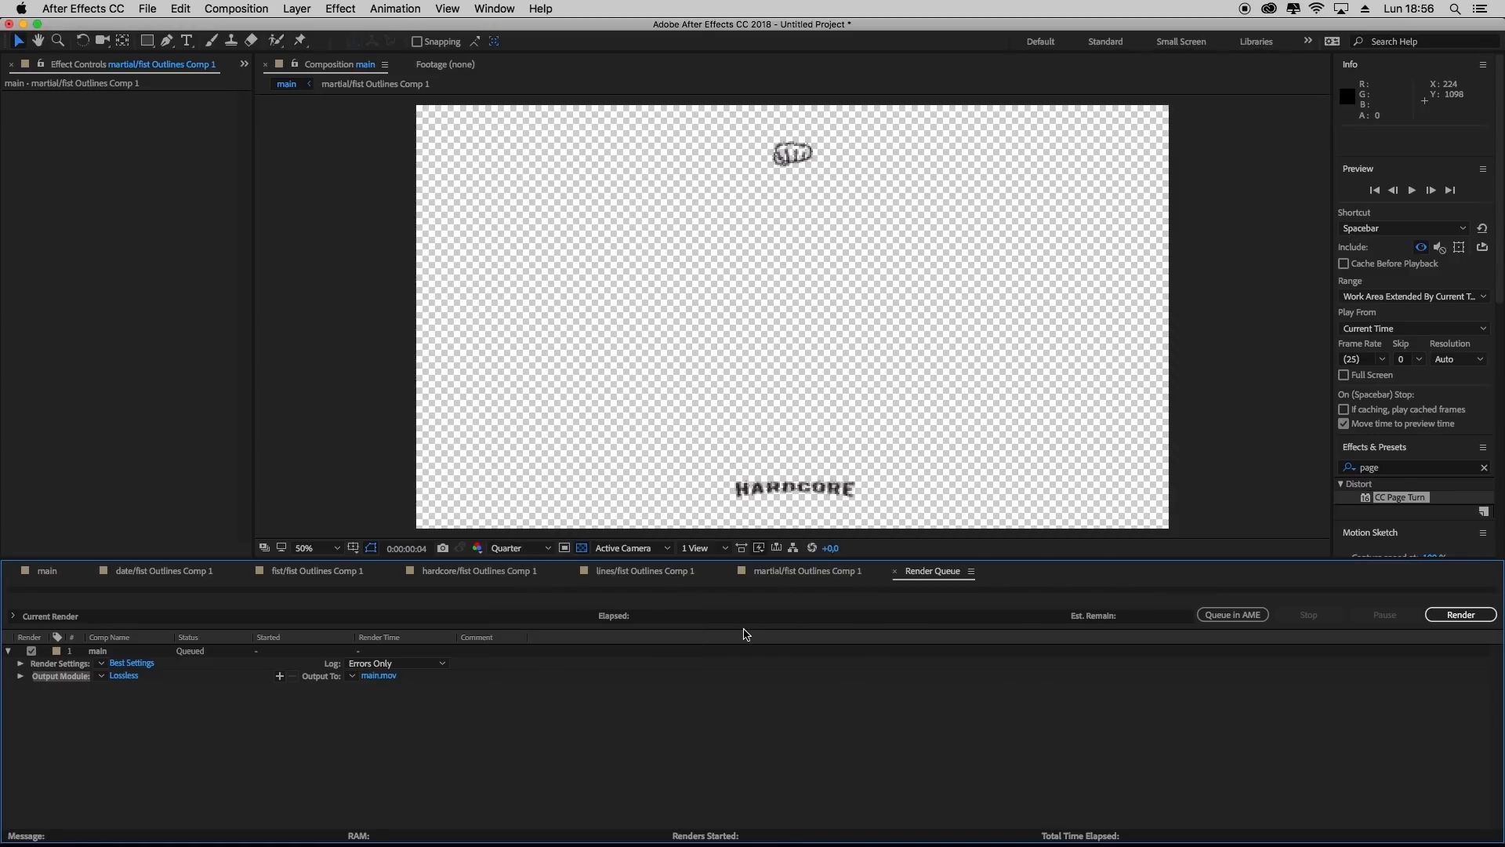